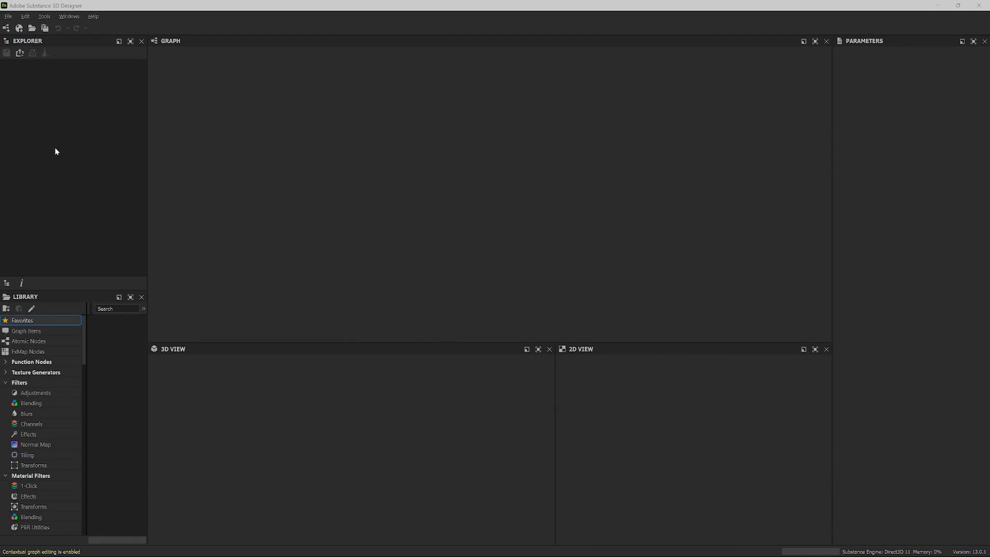
# - Create a new Metallic Roughness substance graph named dress_material in a new package
pyautogui.click(8, 16)
pyautogui.moveTo(104, 25)
pyautogui.click(145, 24)
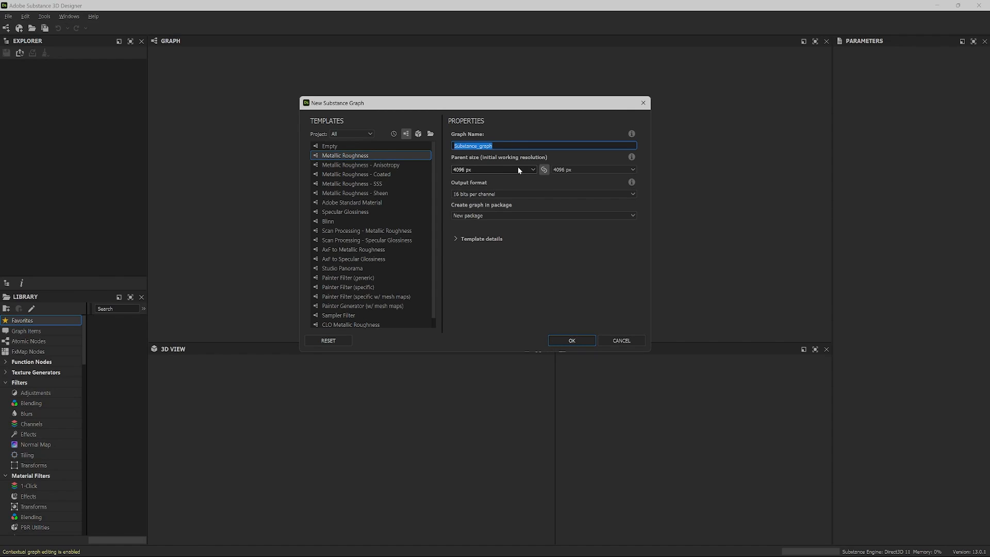
pyautogui.write('dress material')
pyautogui.click(571, 338)
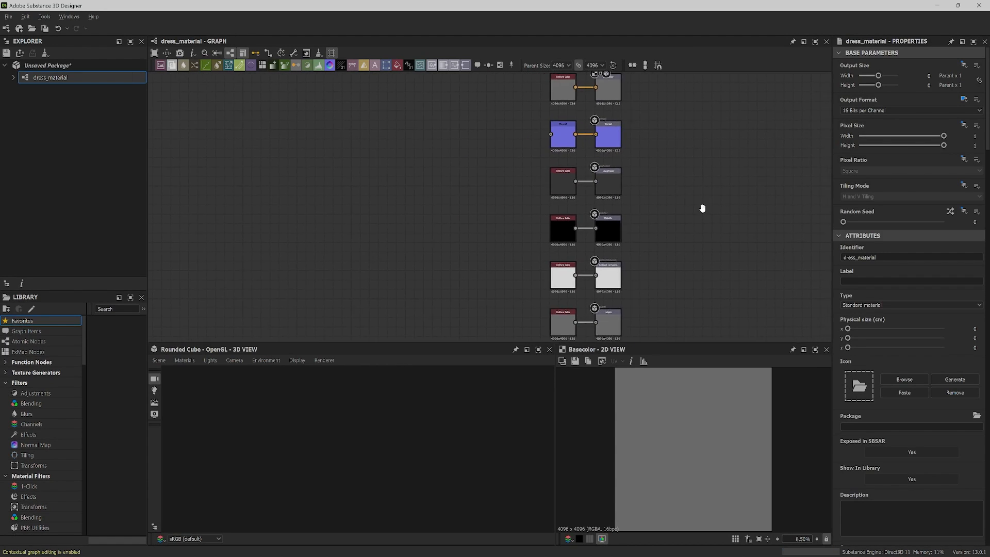
# - Link the dress_wind_demo.obj 3D scene to the package as a UDIM mesh and display it in the 3D view
pyautogui.rightClick(49, 66)
pyautogui.moveTo(123, 95)
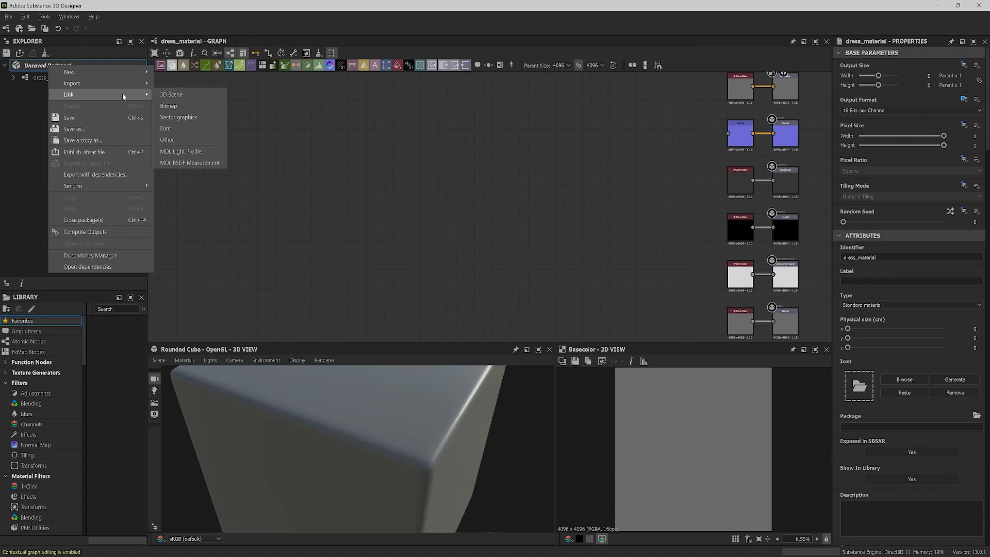
pyautogui.click(194, 95)
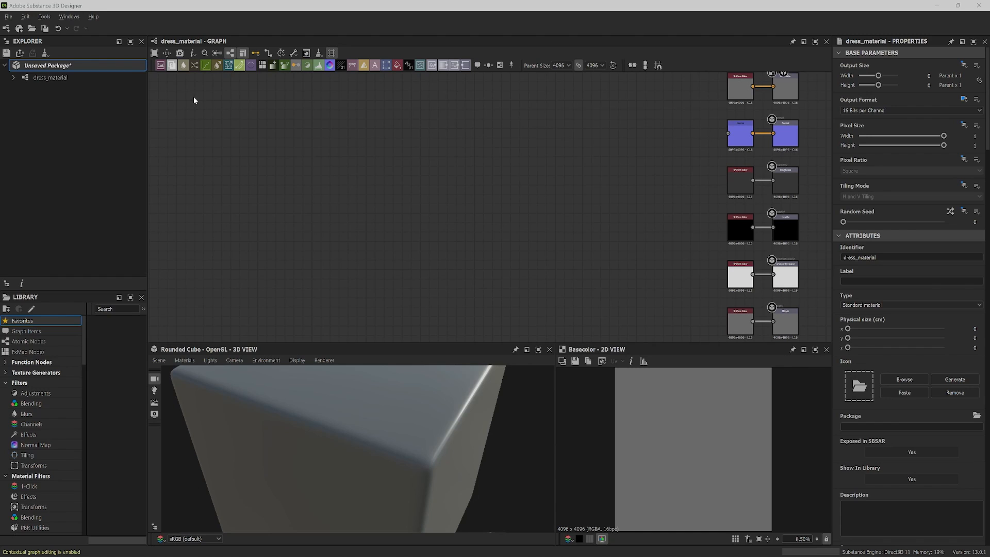
pyautogui.click(163, 176)
pyautogui.doubleClick(163, 175)
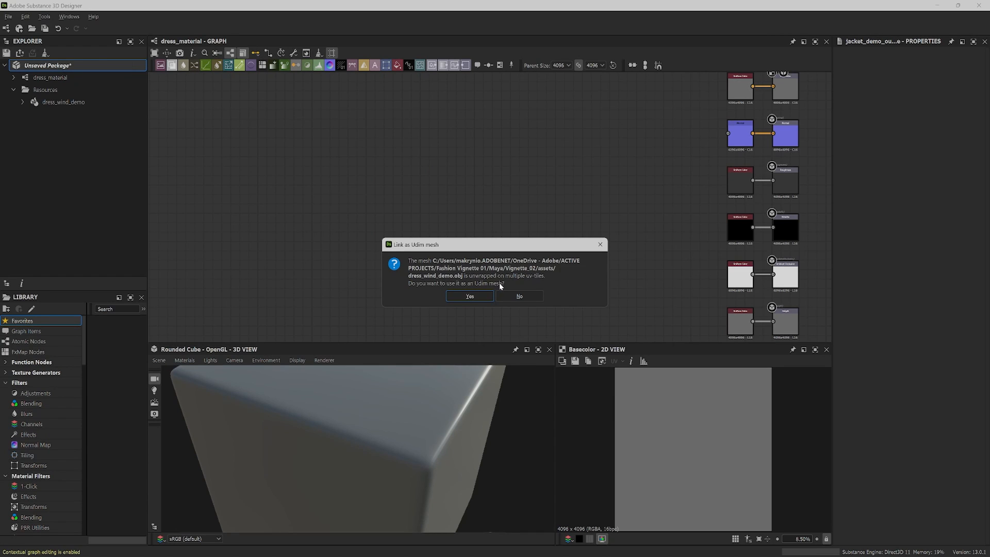
pyautogui.click(469, 297)
pyautogui.moveTo(60, 103); pyautogui.dragTo(380, 441)
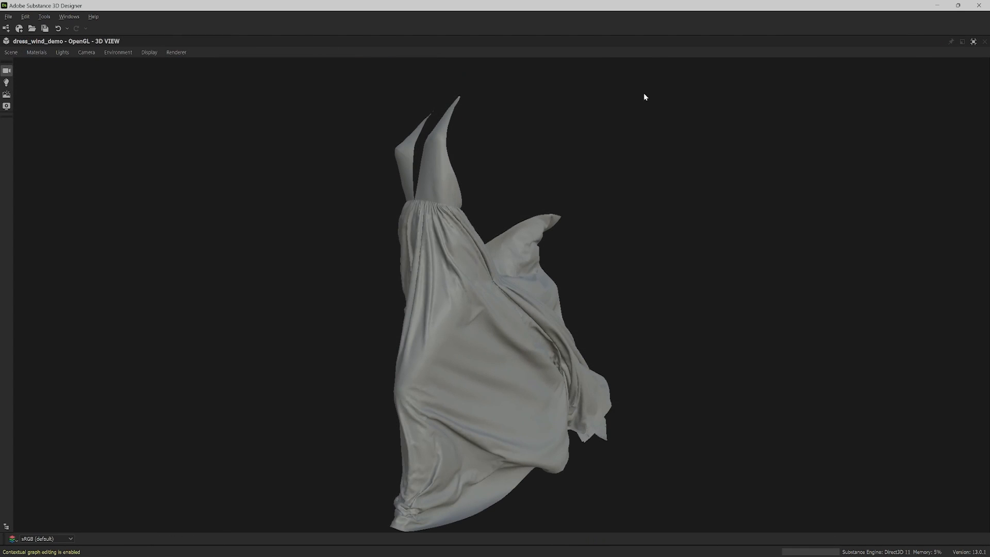
pyautogui.click(973, 41)
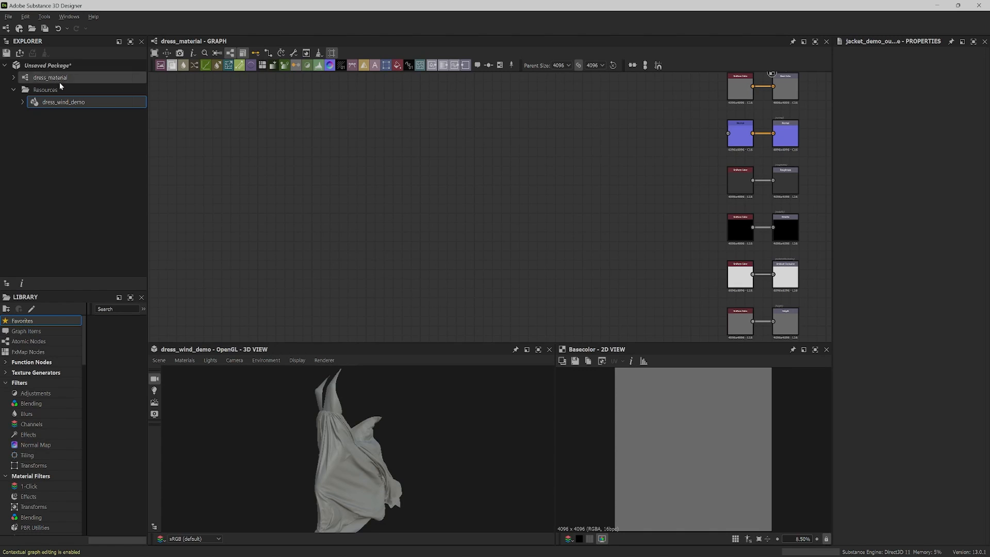
# - Set up a bake for the dress_wind_demo mesh with a default size of 1024 and add a Convert UV to SVG baker
pyautogui.rightClick(50, 105)
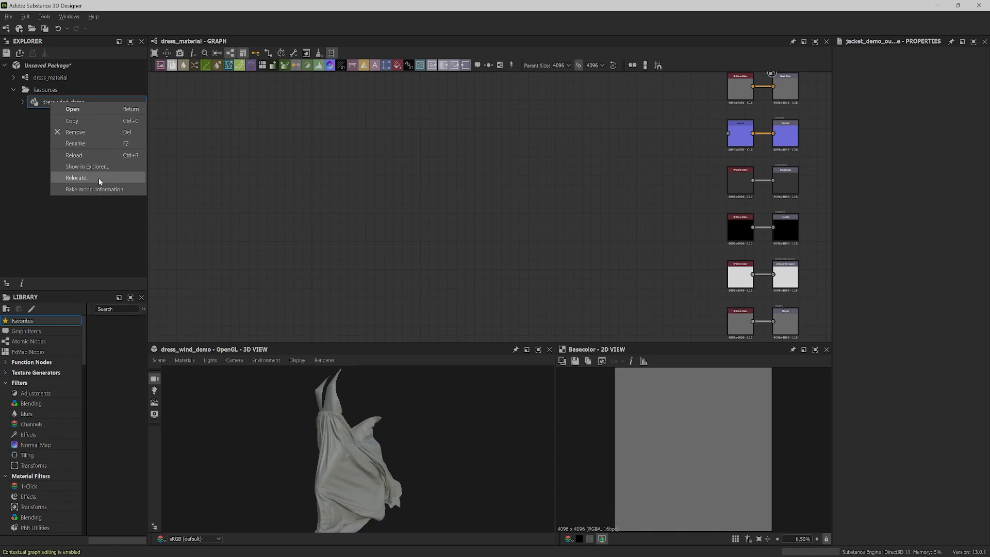
pyautogui.click(104, 188)
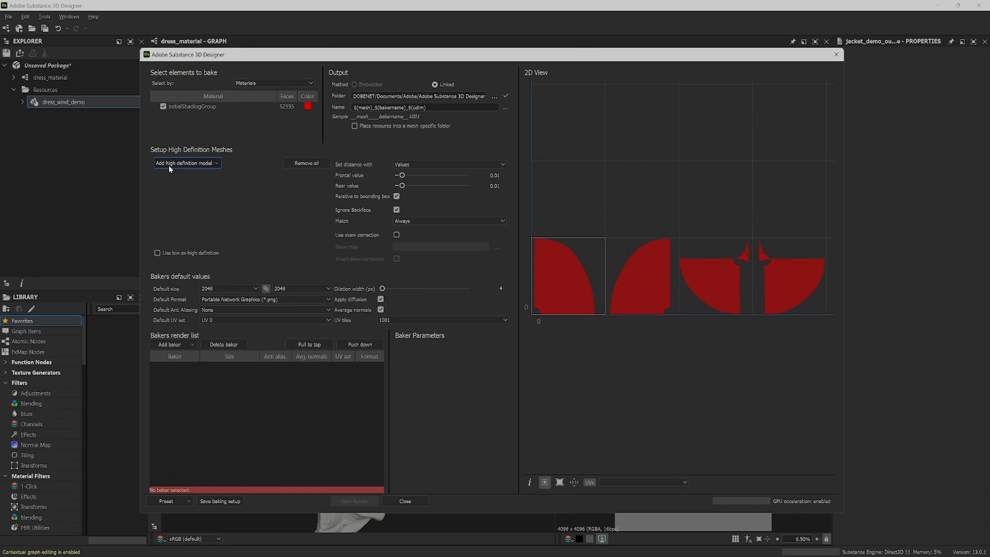
pyautogui.click(237, 290)
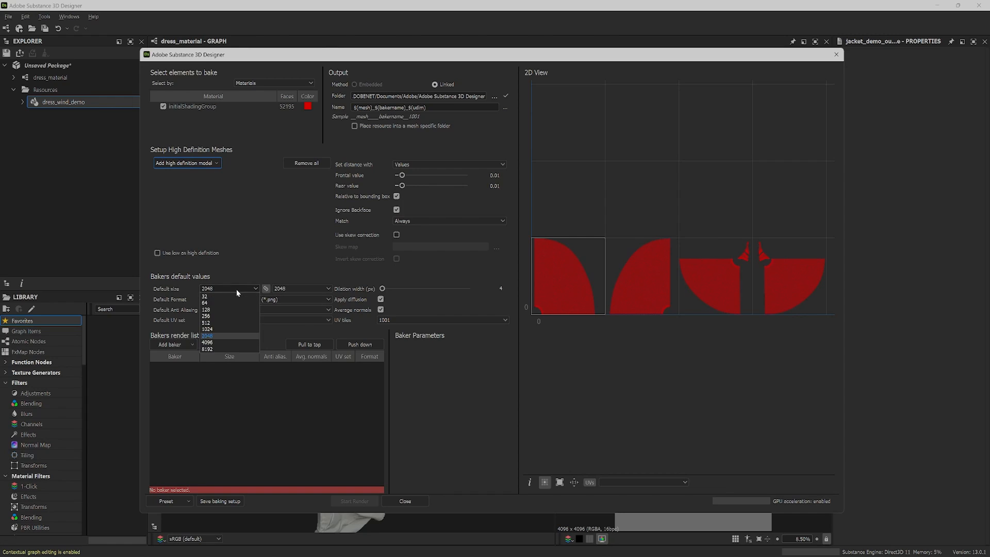
pyautogui.click(228, 329)
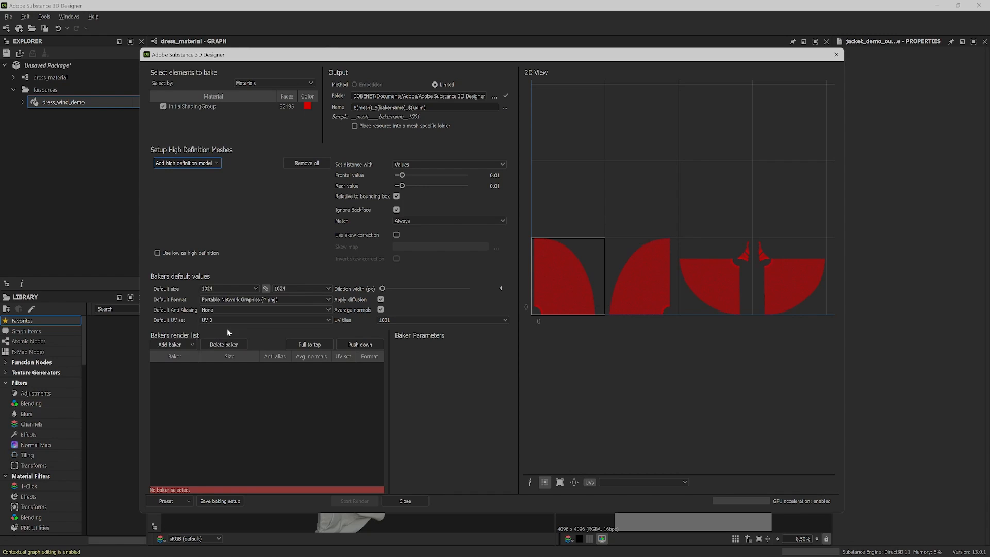
pyautogui.click(173, 345)
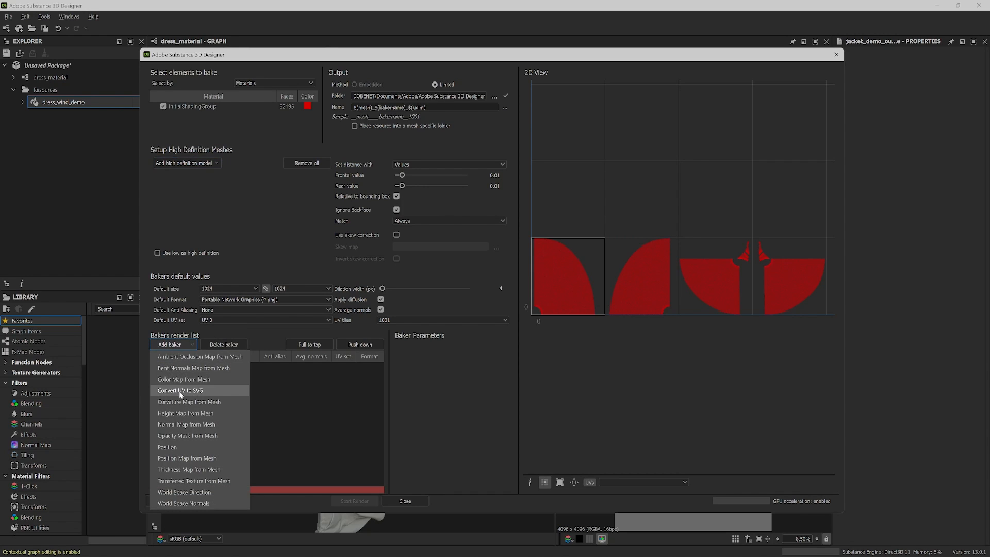
pyautogui.click(195, 391)
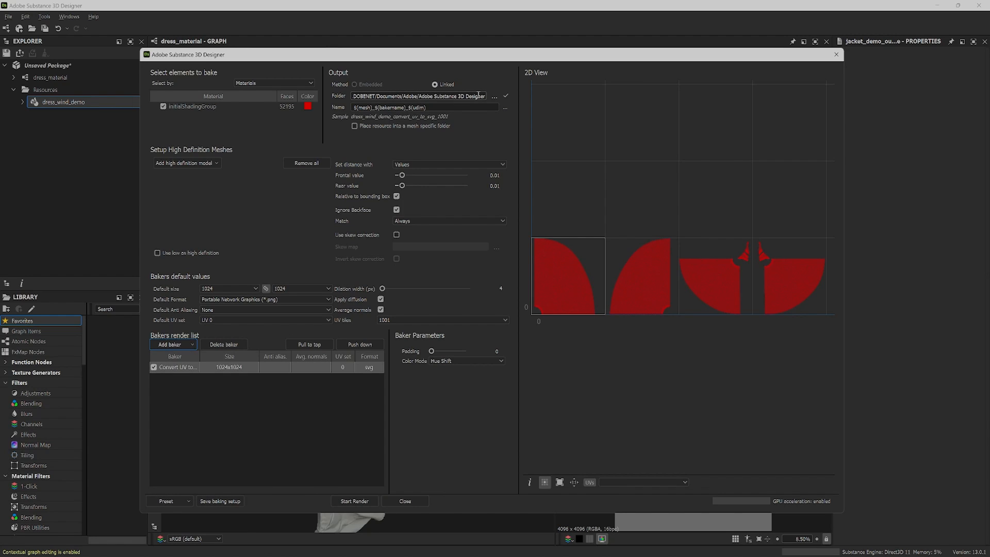
# - Set the bake output folder to Fashion Vignette 01/Designer, UV tiles to All, and the SVG baker's color mode to Uniform
pyautogui.click(494, 97)
pyautogui.click(425, 320)
pyautogui.click(426, 328)
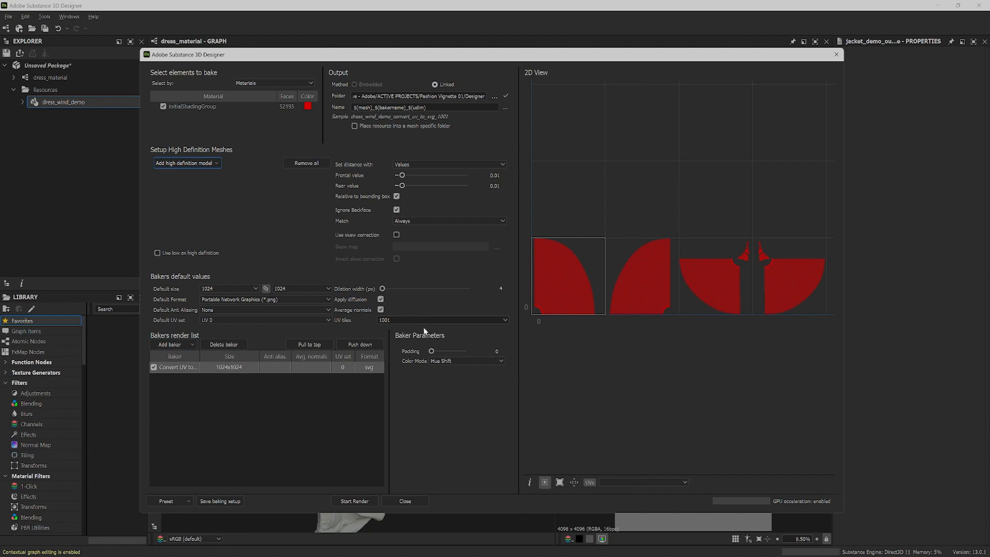
pyautogui.click(461, 361)
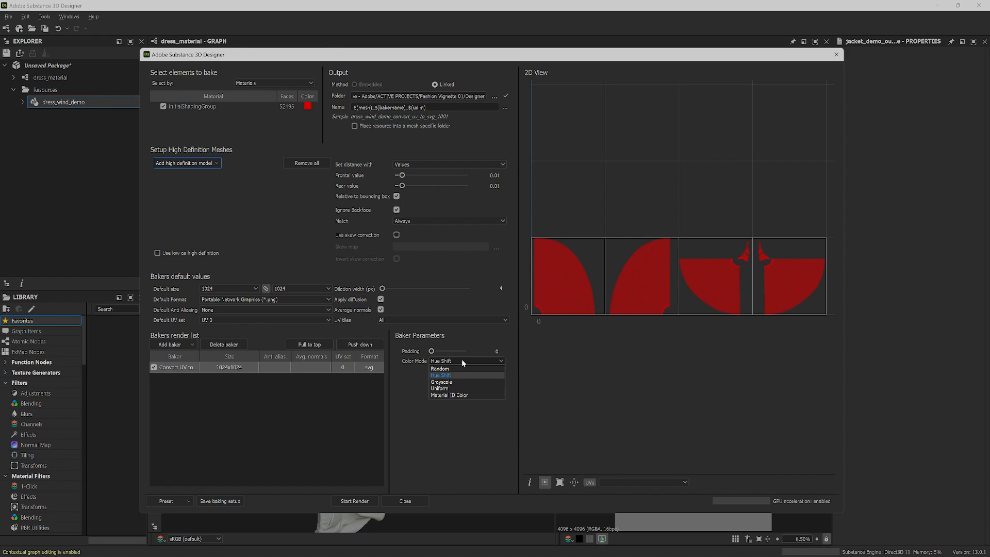
pyautogui.click(464, 389)
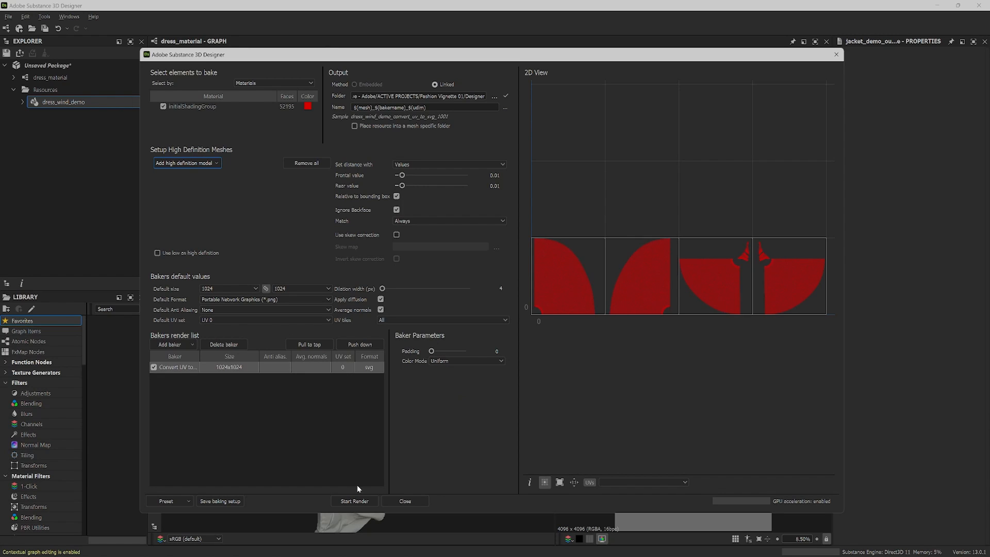
# - Render the UV to SVG bake, check the baked tiles, and close the baking window
pyautogui.click(356, 501)
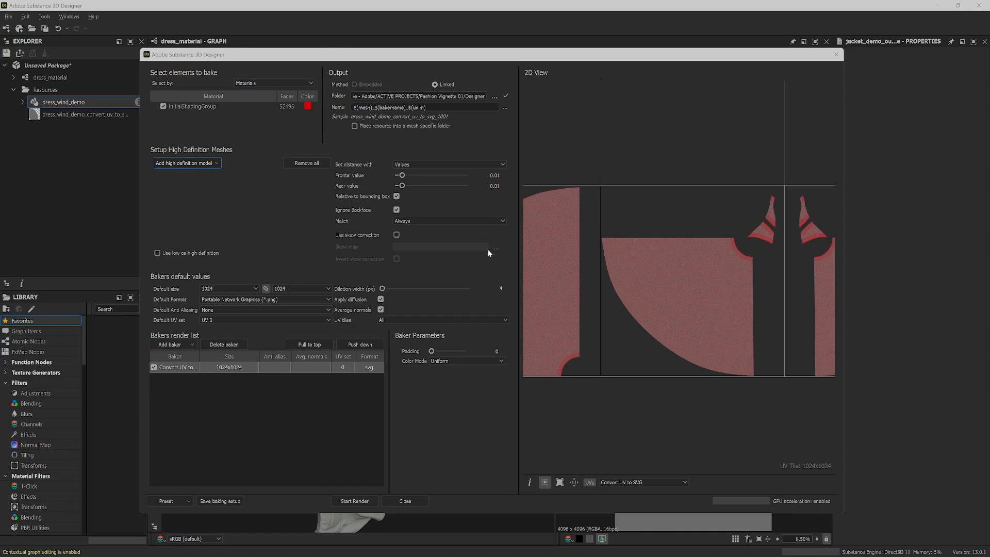
pyautogui.moveTo(665, 277); pyautogui.dragTo(968, 271, button='middle')
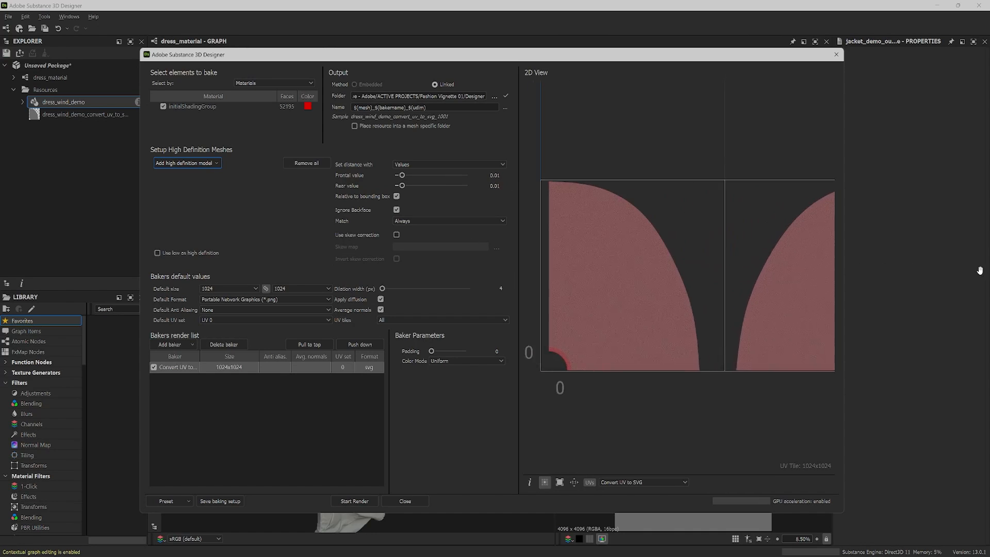
pyautogui.click(405, 501)
# - Add the baked UV SVG resource to the dress_material graph and place an Edge Detect node beside it
pyautogui.moveTo(82, 114); pyautogui.dragTo(773, 86)
pyautogui.press('space')
pyautogui.write('edge')
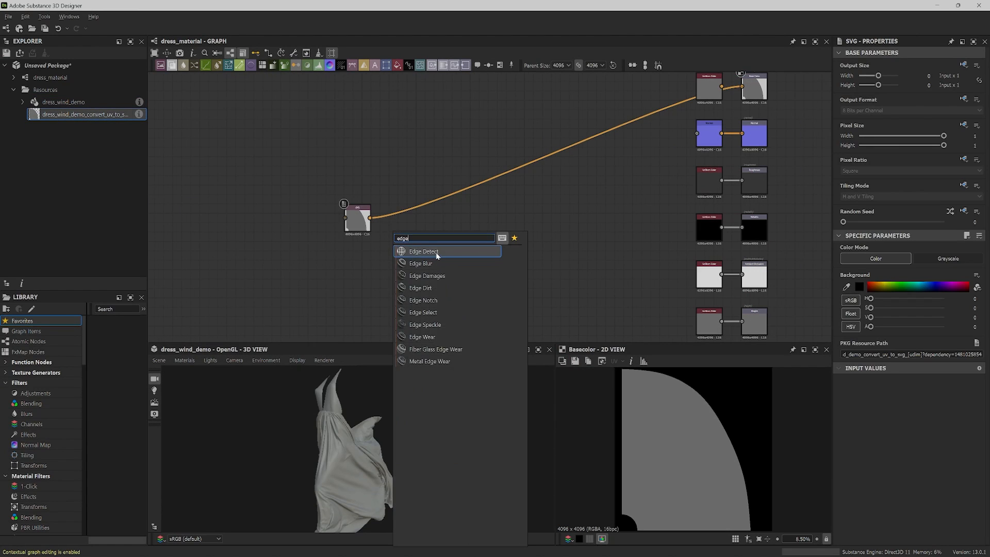
pyautogui.click(436, 252)
pyautogui.moveTo(393, 231); pyautogui.dragTo(423, 222)
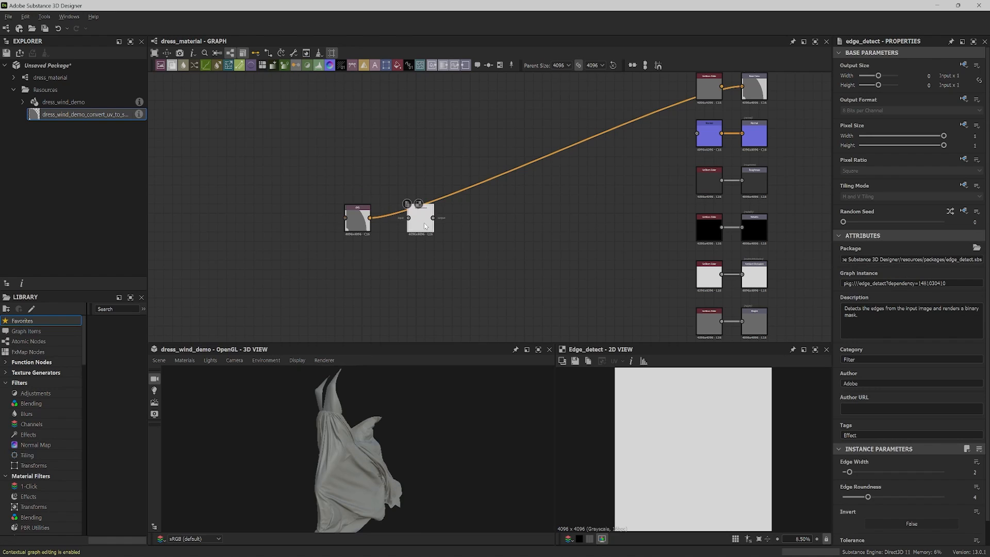
# - Set the SVG node's color mode to Grayscale so it can feed Edge Detect
pyautogui.doubleClick(359, 226)
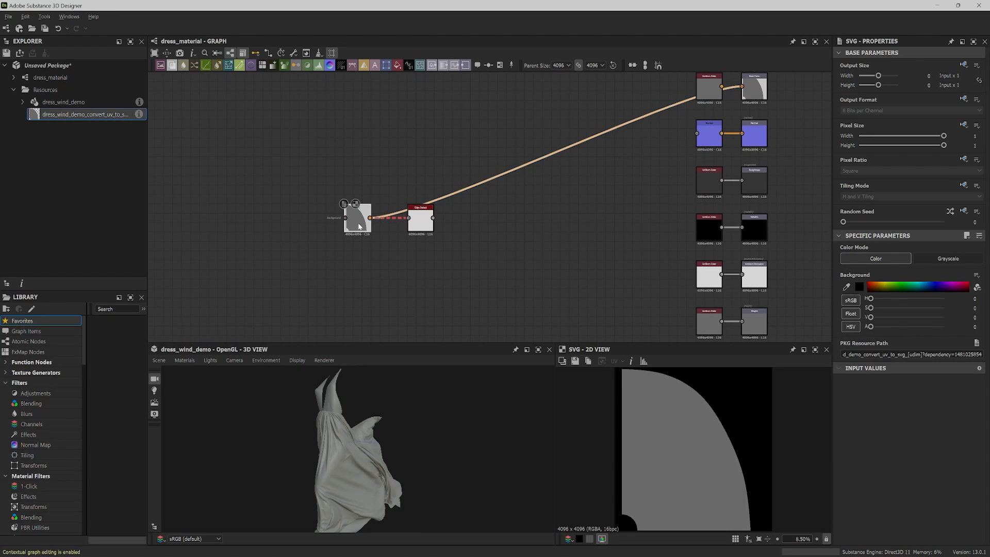
pyautogui.click(948, 259)
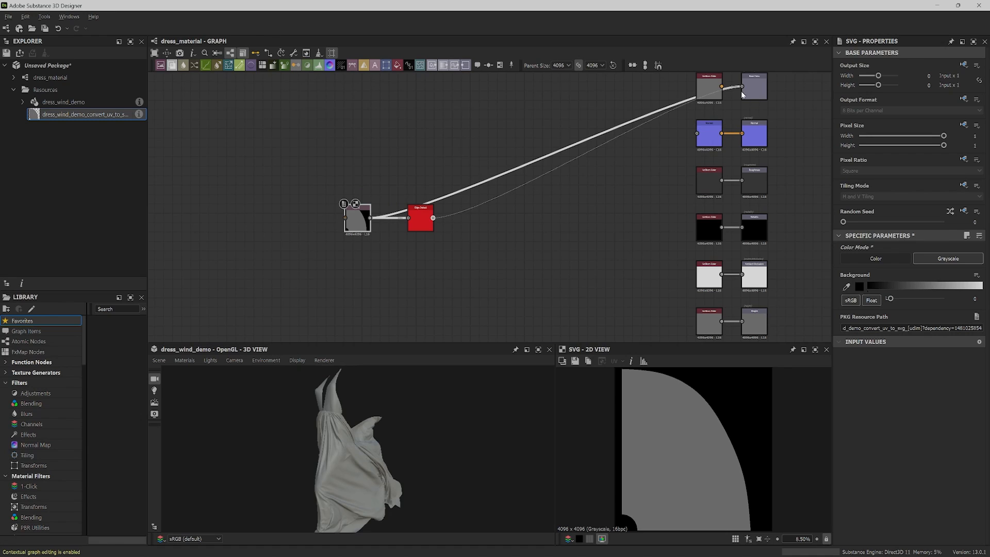
# - Insert a Gradient Map node between Edge Detect and the Base Color output, and preview Edge Detect in the 2D view
pyautogui.click(420, 219)
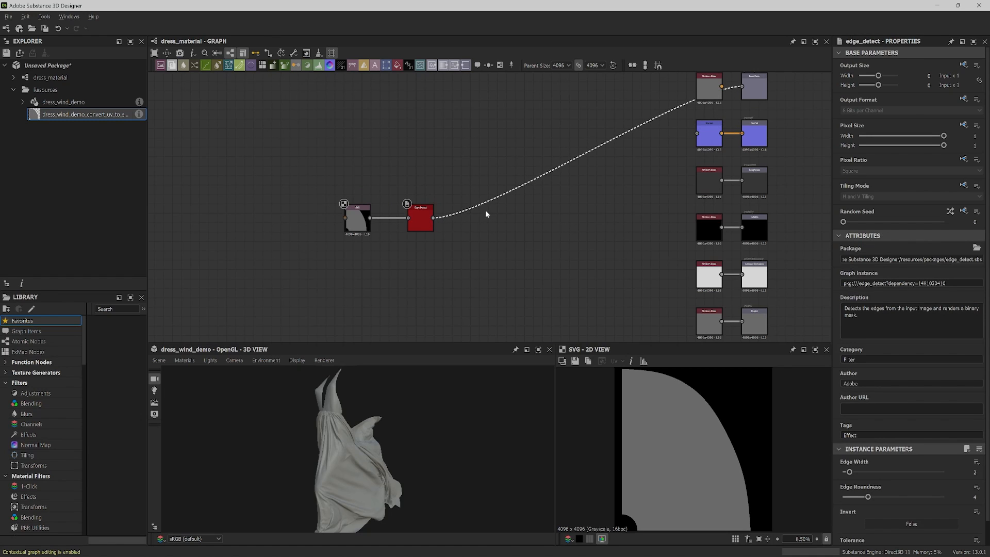
pyautogui.press('space')
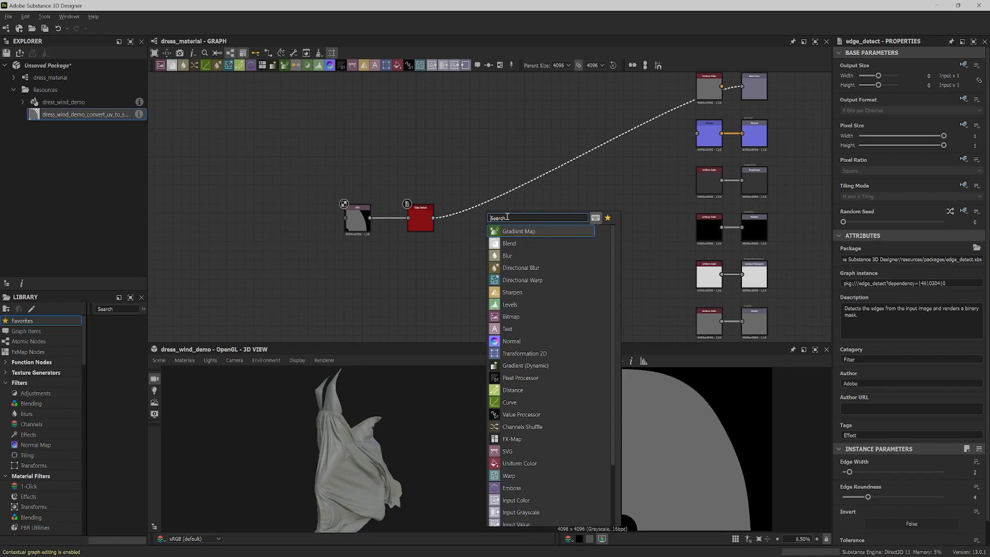
pyautogui.click(518, 231)
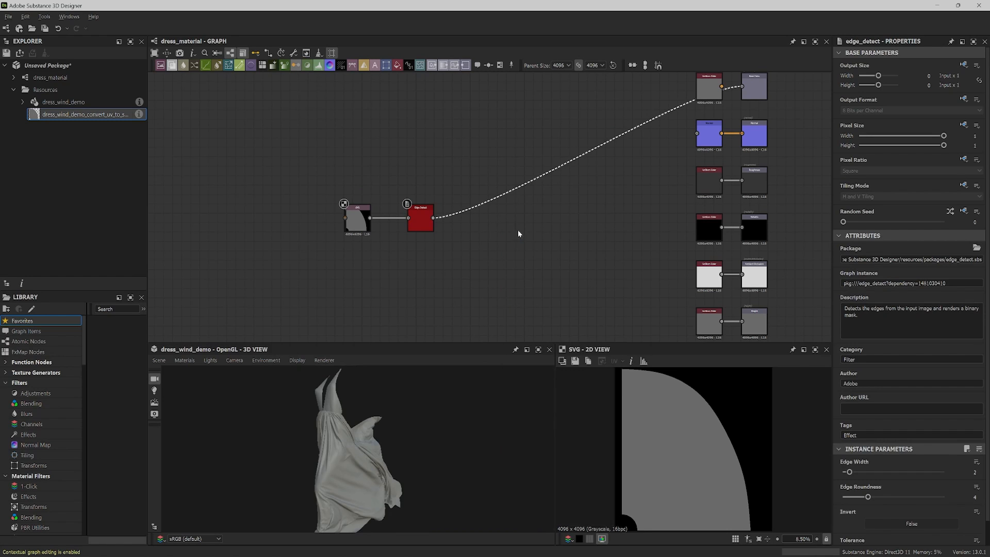
pyautogui.doubleClick(422, 222)
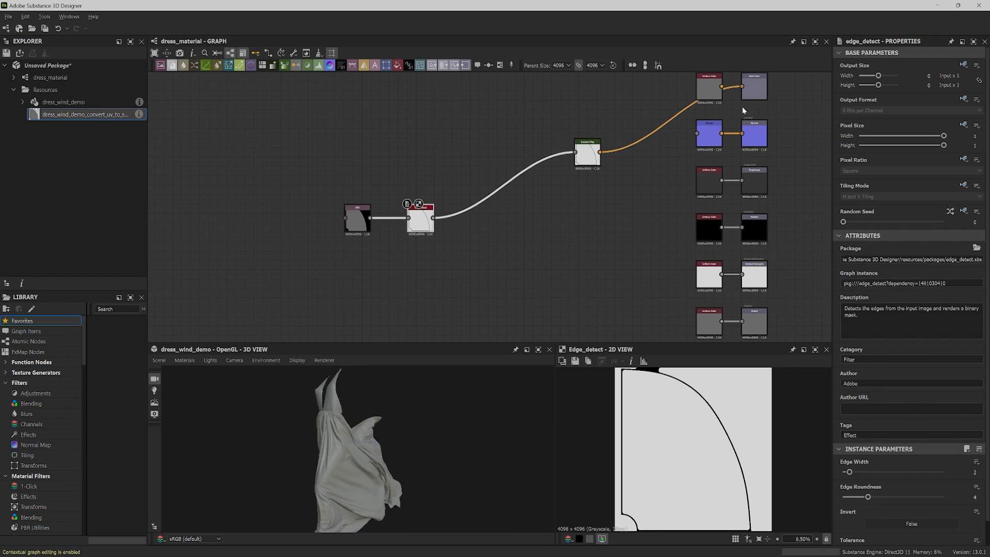
# - Preview the Base Color output in the 2D view and assign the substance graph to the dress_wind_demo mesh
pyautogui.doubleClick(753, 89)
pyautogui.rightClick(785, 82)
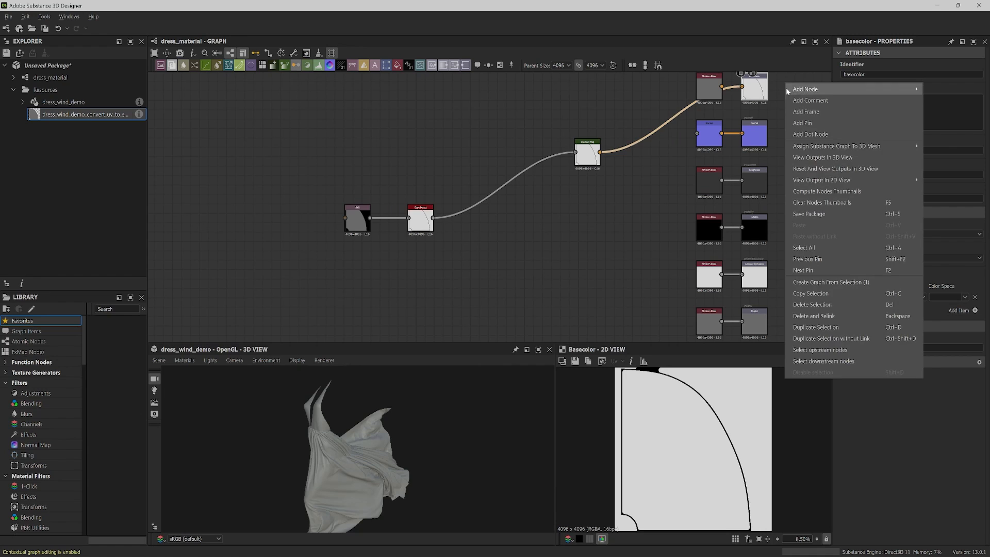
pyautogui.moveTo(832, 147)
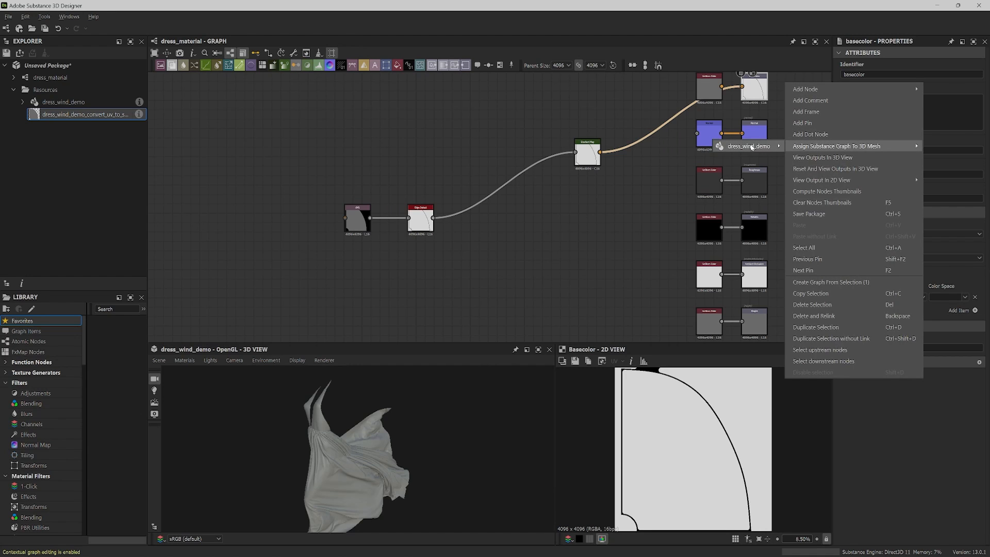
pyautogui.moveTo(751, 148)
pyautogui.click(865, 169)
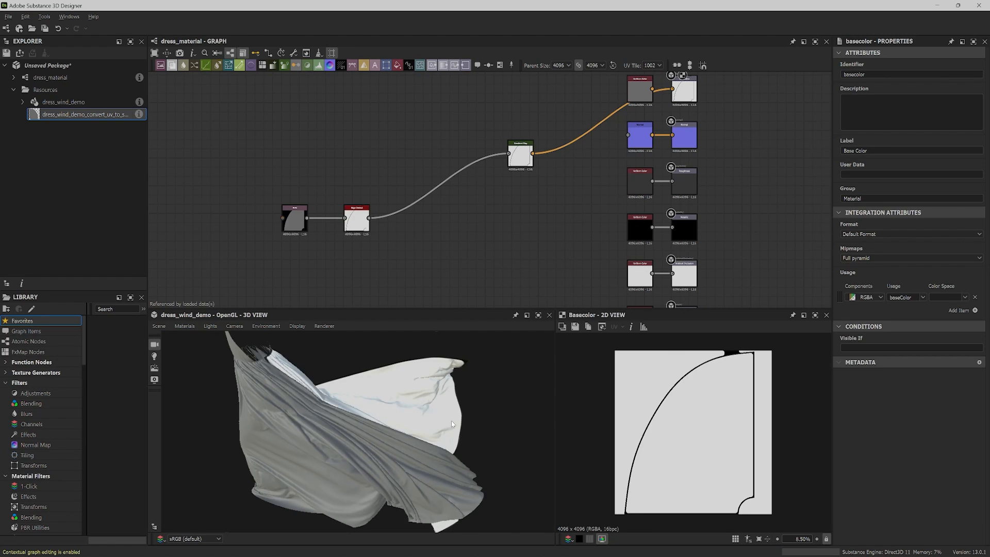
# - Switch the graph's UV tile to 1003 and 1004, and examine the edge outlines on the dress from several angles
pyautogui.moveTo(453, 425); pyautogui.dragTo(450, 381)
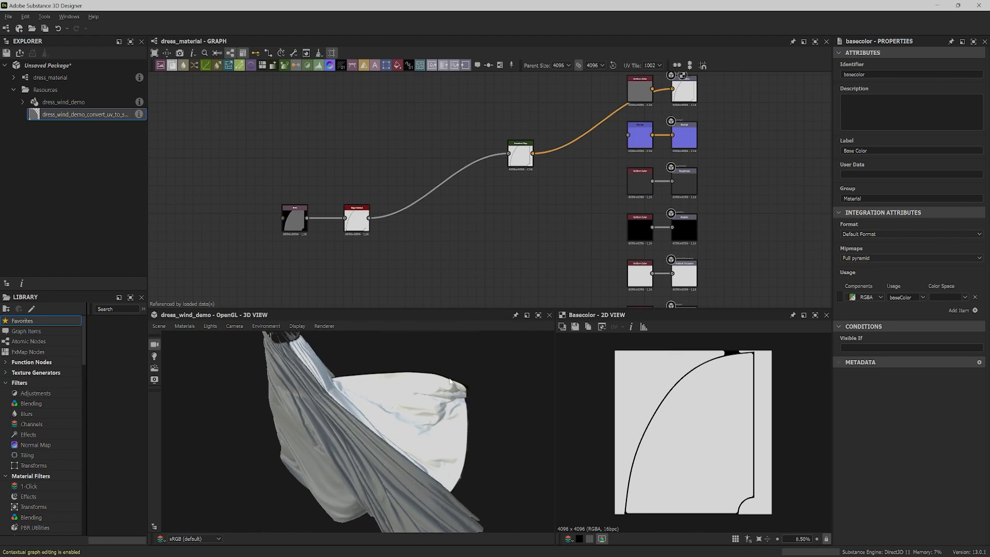
pyautogui.click(652, 66)
pyautogui.click(652, 85)
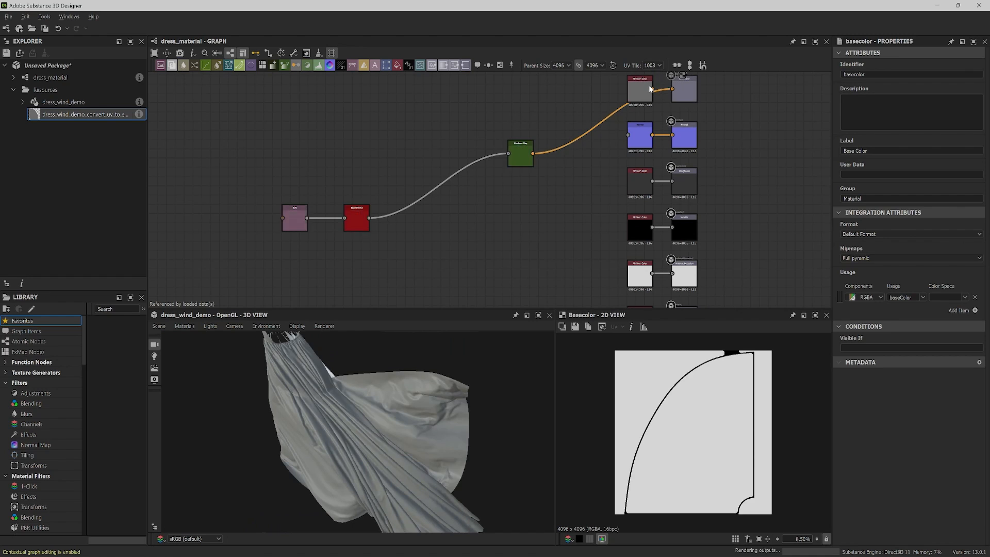
pyautogui.moveTo(366, 375); pyautogui.dragTo(429, 376)
pyautogui.moveTo(440, 388)
pyautogui.keyDown('ctrl'); pyautogui.keyDown('shift'); pyautogui.mouseDown(button='right')
pyautogui.moveTo(385, 393)
pyautogui.moveTo(471, 384)
pyautogui.moveTo(401, 393)
pyautogui.moveTo(409, 392)
pyautogui.mouseUp(button='right'); pyautogui.keyUp('shift'); pyautogui.keyUp('ctrl')
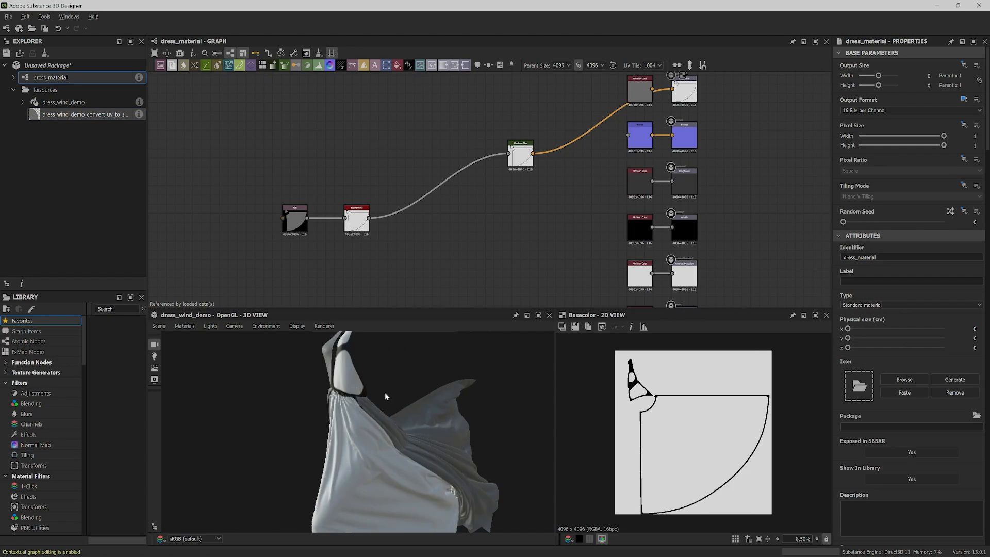
pyautogui.moveTo(425, 384); pyautogui.dragTo(424, 327)
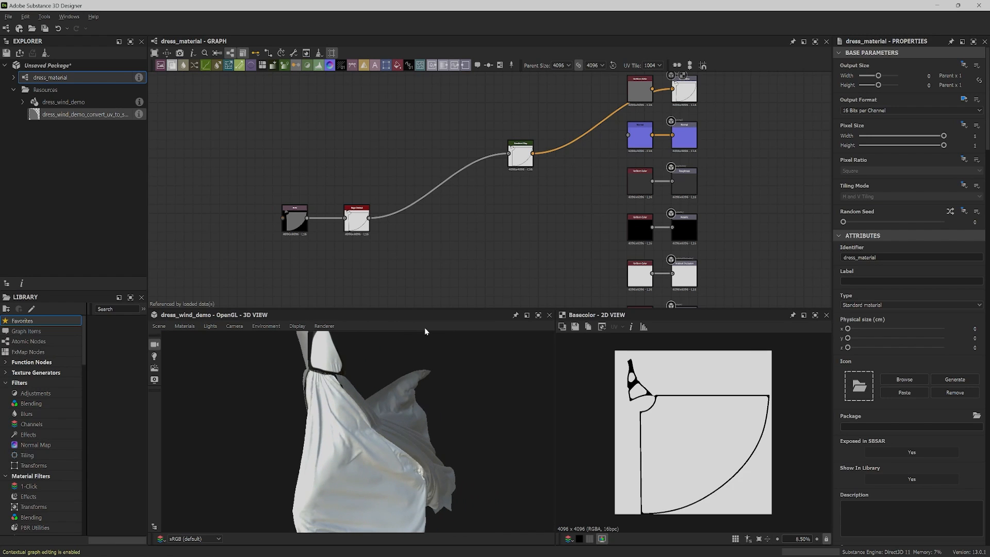
pyautogui.click(538, 317)
pyautogui.moveTo(538, 314); pyautogui.dragTo(569, 267)
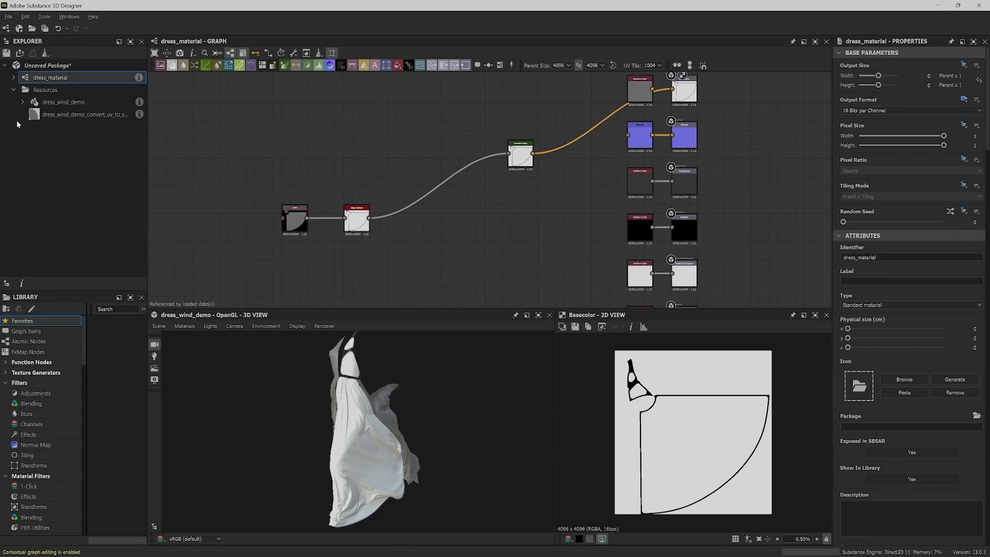
# - Save the unsaved package as dress_material_demo.sbs
pyautogui.click(36, 65)
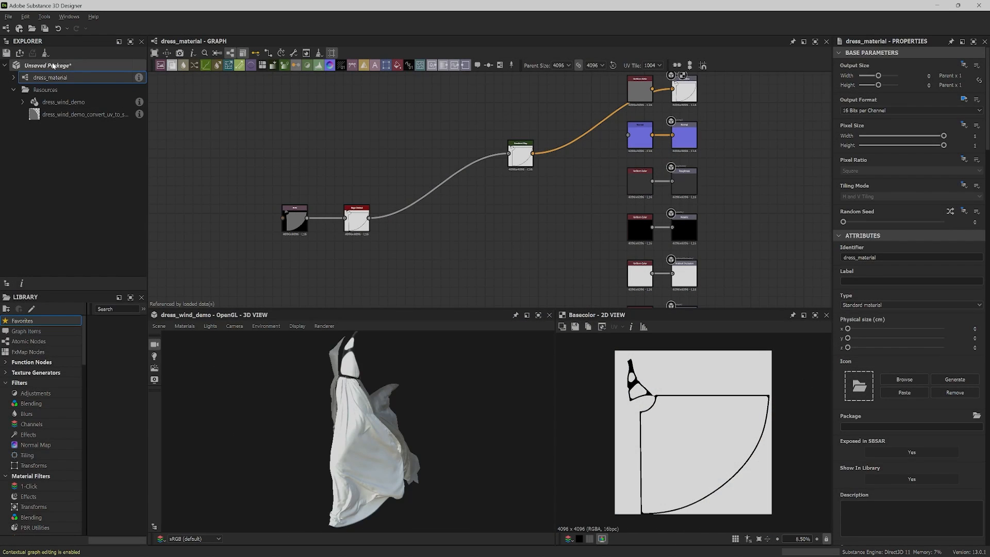
pyautogui.rightClick(53, 66)
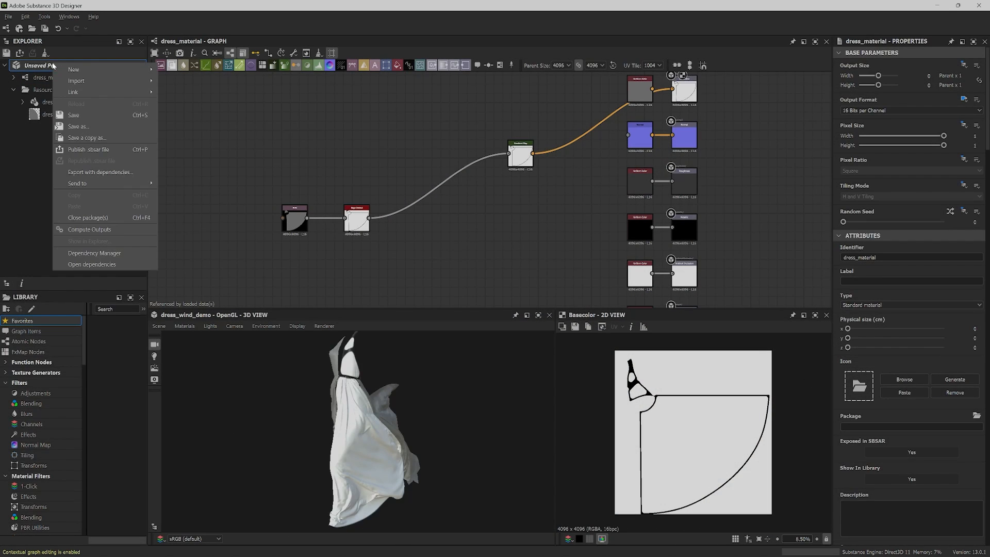
pyautogui.click(93, 125)
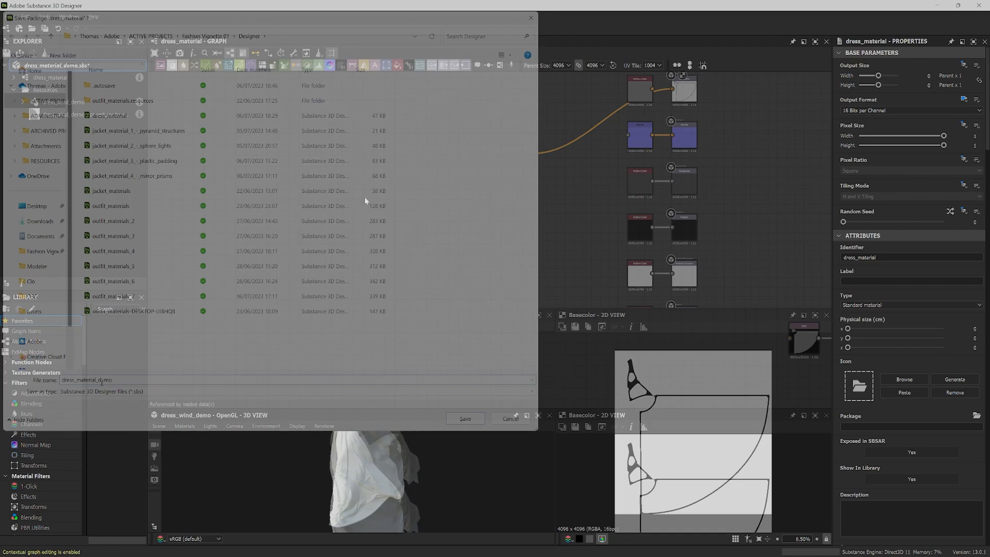
# - Add a Spline (Poly Quadratic) node and spread its four initial points into a wide U-shaped curve
pyautogui.press('space')
pyautogui.write('spli')
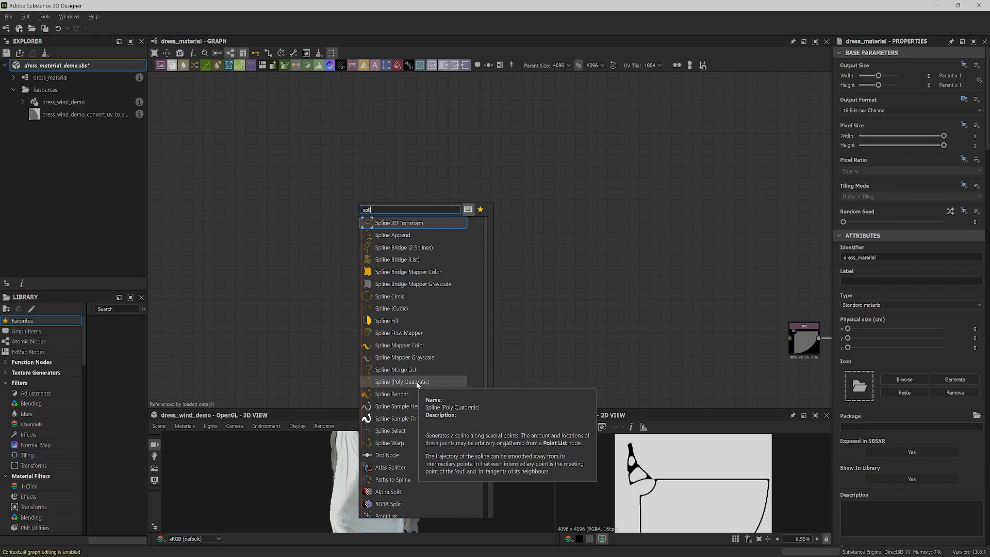
pyautogui.click(417, 383)
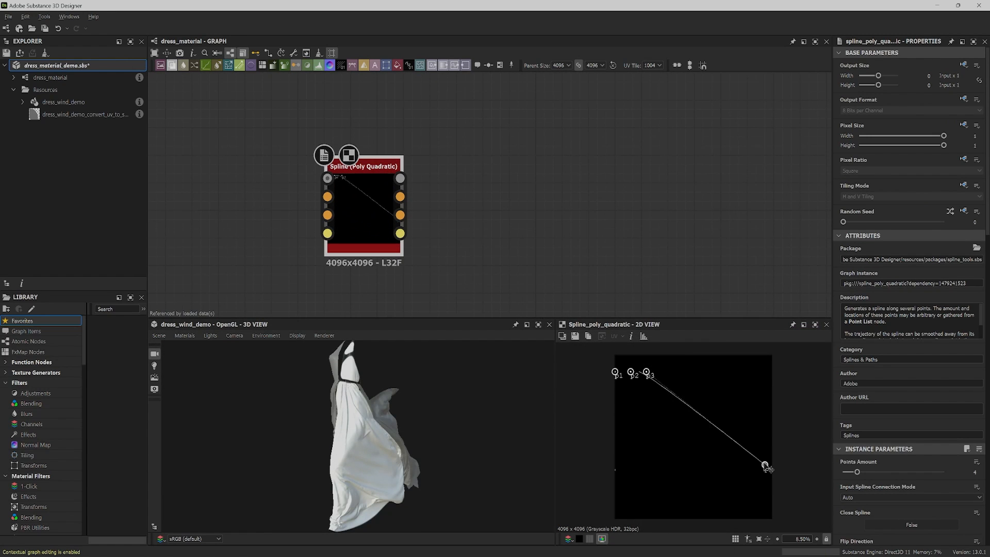
pyautogui.moveTo(766, 465); pyautogui.dragTo(774, 409)
pyautogui.moveTo(646, 372); pyautogui.dragTo(625, 512)
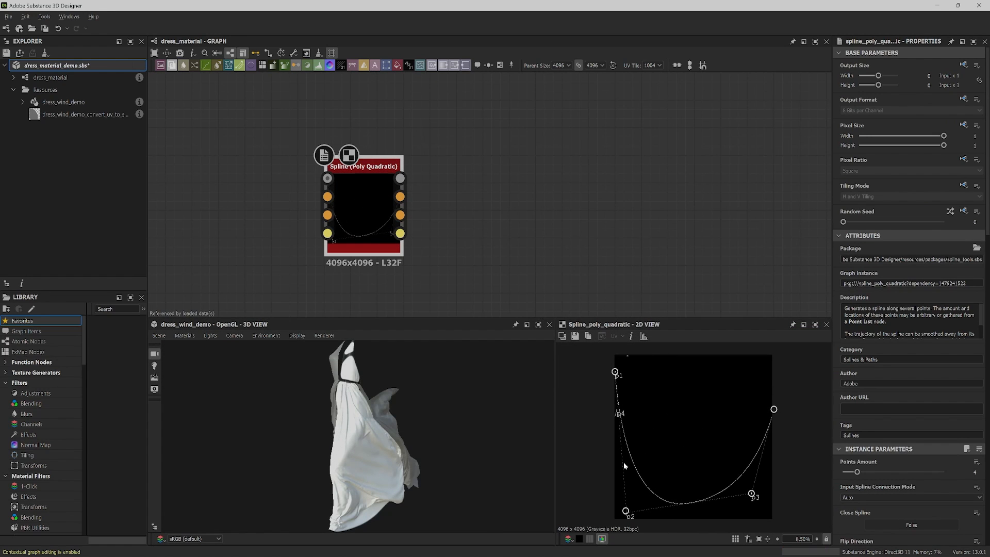
pyautogui.moveTo(614, 372); pyautogui.dragTo(640, 438)
# - Set the spline's Points Amount to 7 and reposition p3 to p7 to extend the curve across the tile
pyautogui.moveTo(861, 474); pyautogui.dragTo(900, 471)
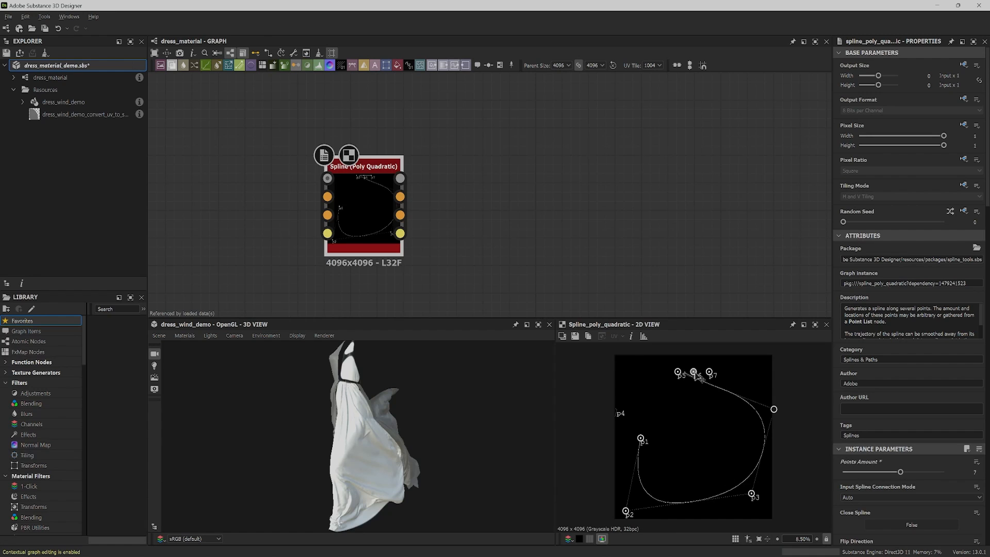
pyautogui.moveTo(753, 496); pyautogui.dragTo(759, 516)
pyautogui.moveTo(771, 416); pyautogui.dragTo(795, 437)
pyautogui.moveTo(677, 372); pyautogui.dragTo(694, 429)
pyautogui.moveTo(675, 359); pyautogui.dragTo(674, 400)
pyautogui.moveTo(709, 372); pyautogui.dragTo(619, 382)
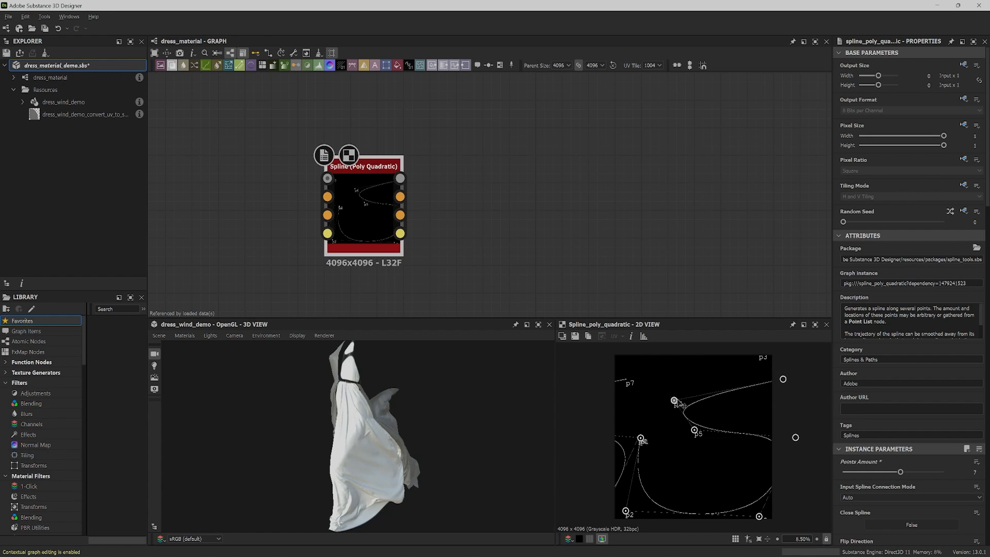
pyautogui.moveTo(674, 400); pyautogui.dragTo(719, 393)
pyautogui.moveTo(694, 429); pyautogui.dragTo(720, 432)
# - Enlarge the 2D view and refine the spline's curve by repositioning points p6, p5, p4, p3 and p1
pyautogui.moveTo(740, 318); pyautogui.dragTo(741, 290)
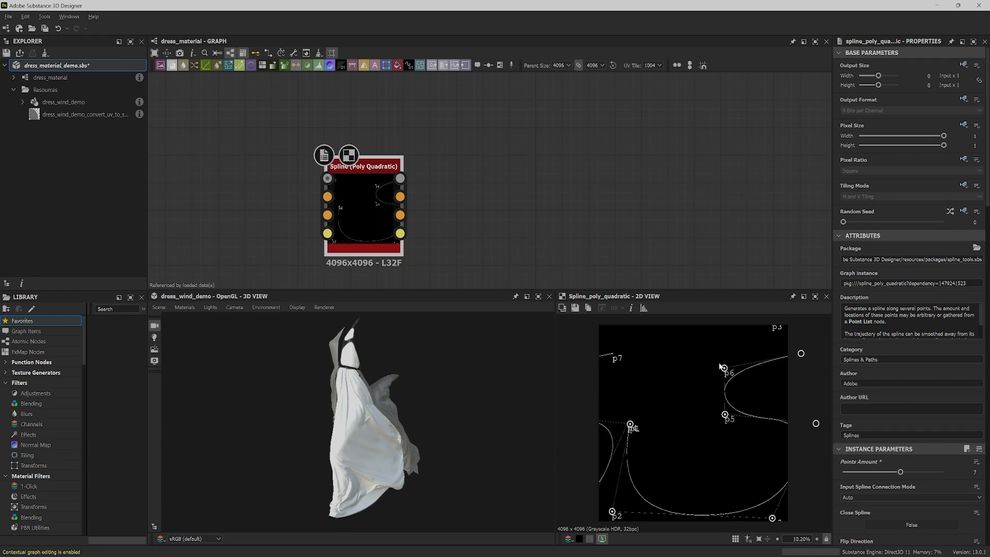
pyautogui.moveTo(724, 368); pyautogui.dragTo(751, 355)
pyautogui.moveTo(724, 415); pyautogui.dragTo(748, 412)
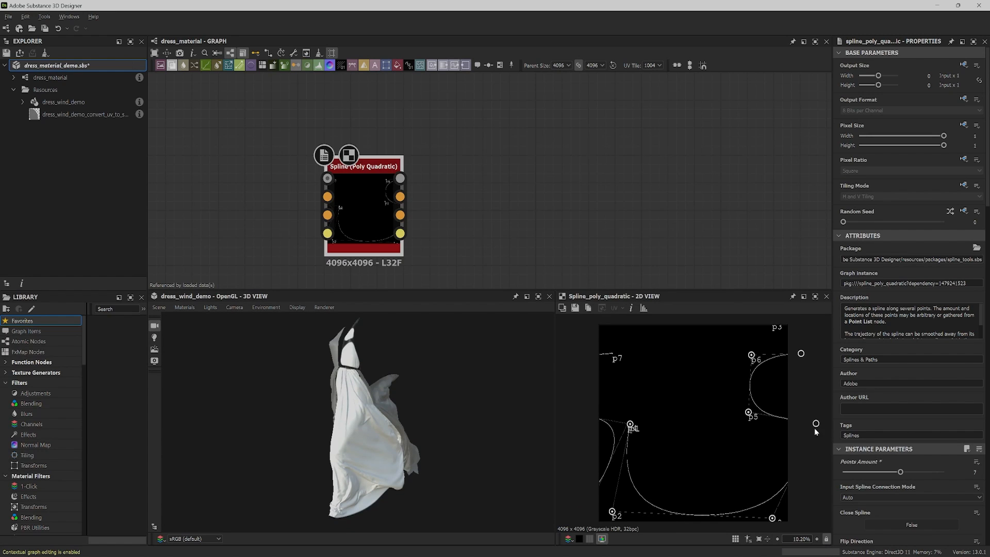
pyautogui.moveTo(816, 423); pyautogui.dragTo(783, 444)
pyautogui.moveTo(771, 517); pyautogui.dragTo(743, 510)
pyautogui.moveTo(630, 424); pyautogui.dragTo(610, 395)
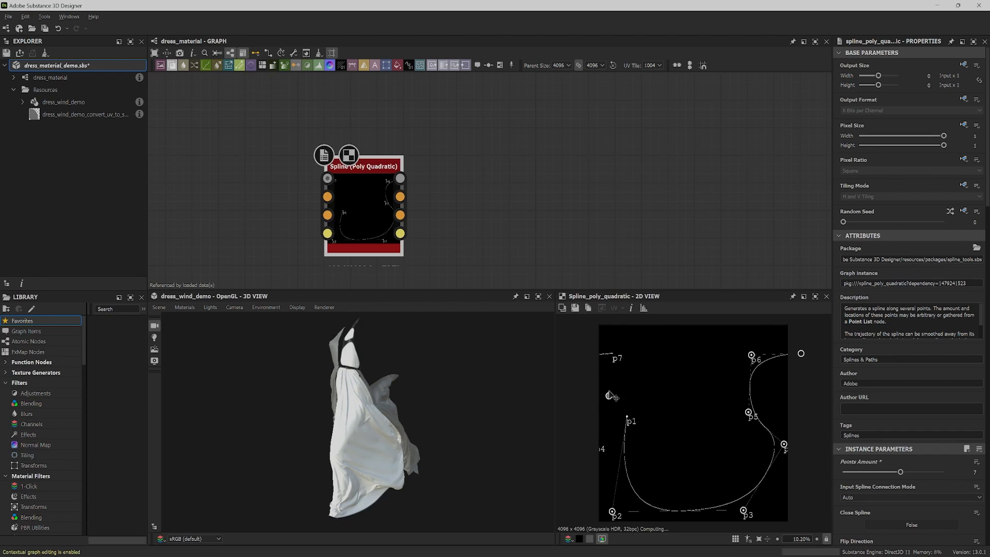
# - Add a Spline Mapper Color node after the spline, link its preview, coordinates, data and amount outputs, and space the two nodes apart
pyautogui.moveTo(400, 178); pyautogui.dragTo(491, 180)
pyautogui.write('spli')
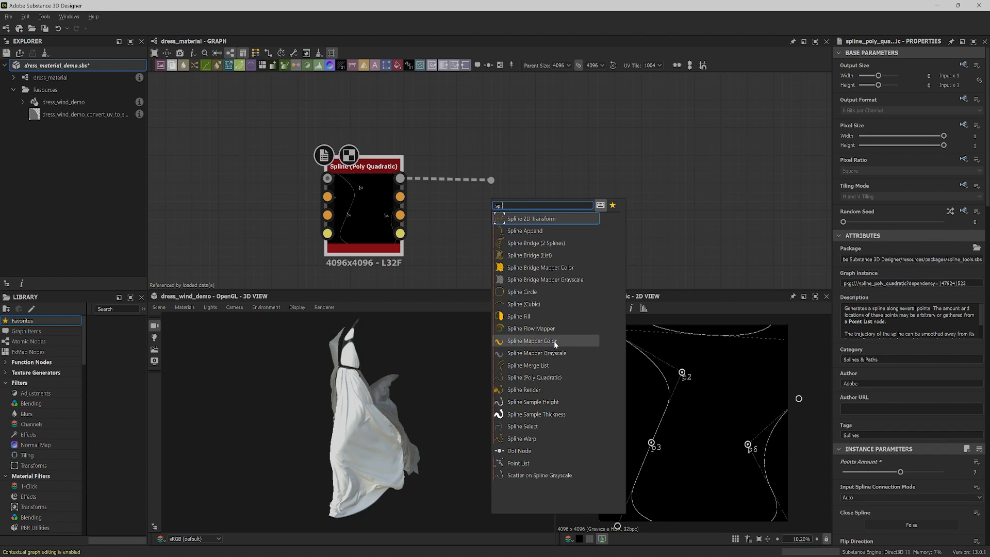
pyautogui.click(555, 343)
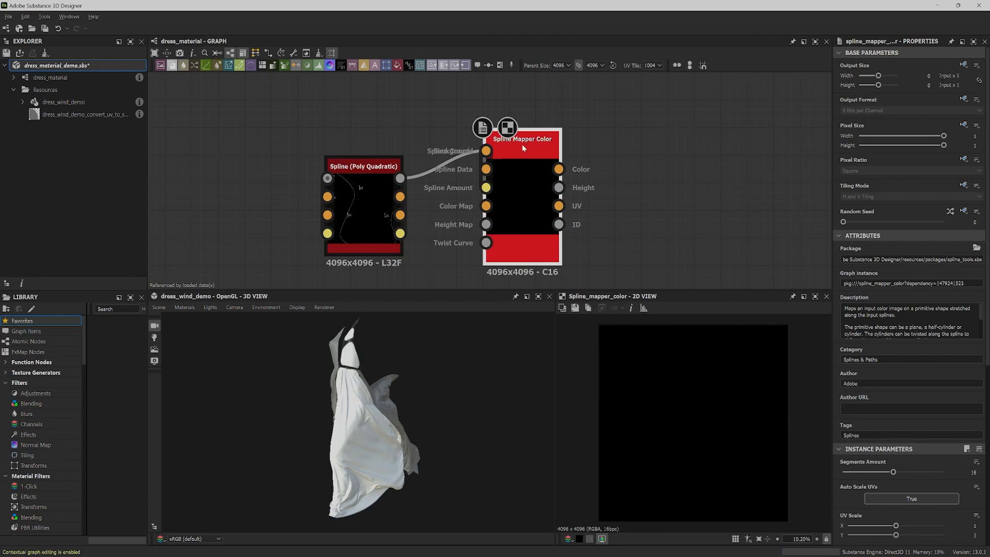
pyautogui.moveTo(400, 197); pyautogui.dragTo(488, 176)
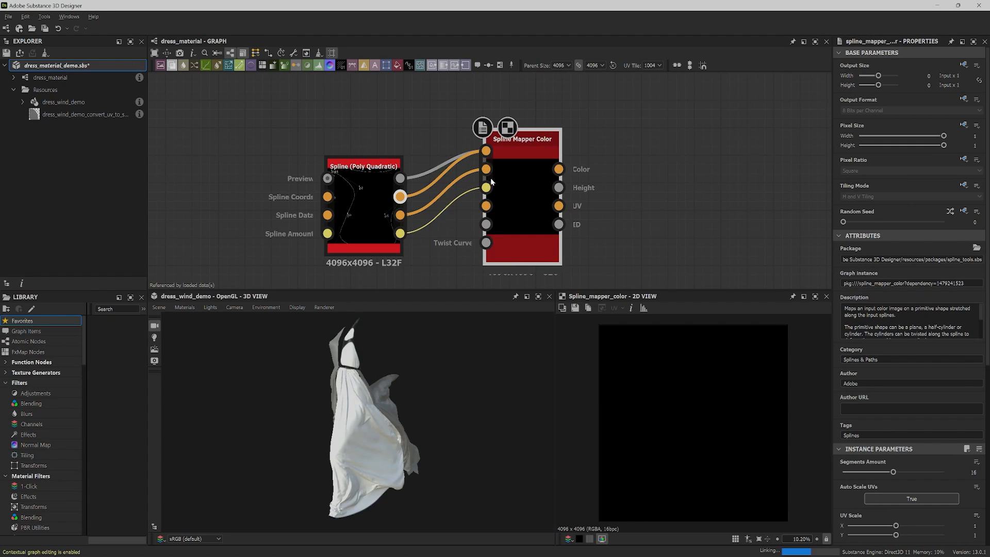
pyautogui.moveTo(515, 141); pyautogui.dragTo(541, 154)
pyautogui.moveTo(373, 162); pyautogui.dragTo(346, 150)
pyautogui.moveTo(558, 144); pyautogui.dragTo(509, 143)
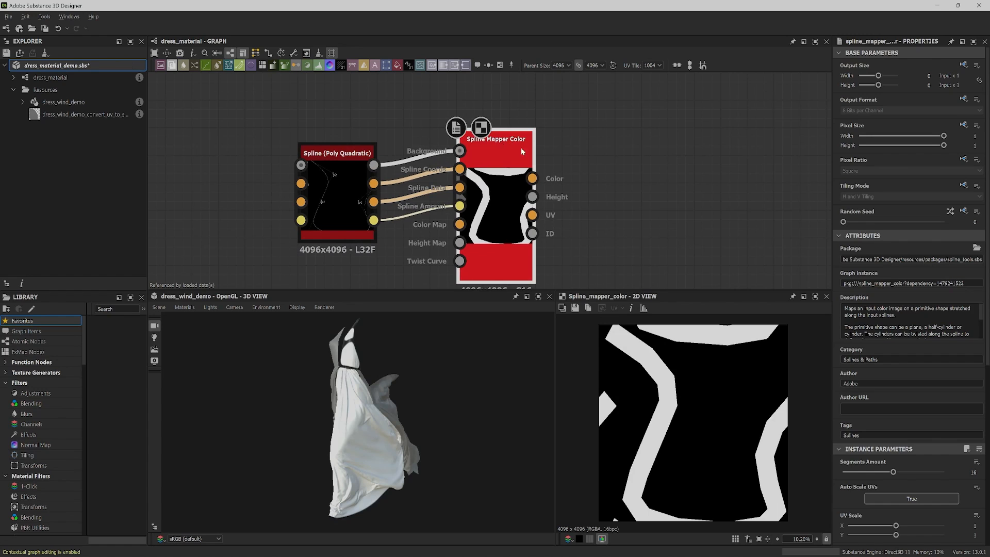
# - Set the Spline Mapper Color's Segments Amount to 32 and its Thickness Mode to From Spline
pyautogui.scroll(-3, 906, 405)
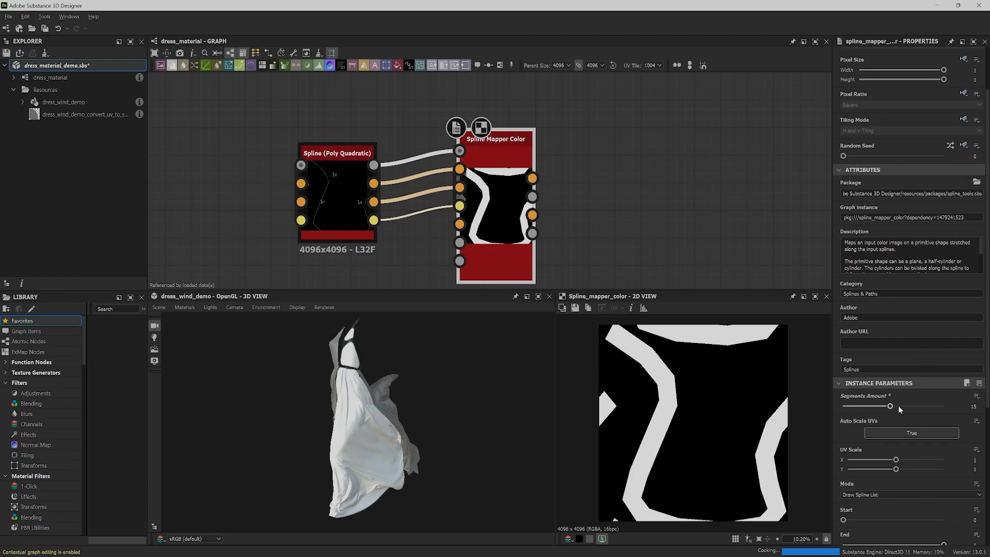
pyautogui.moveTo(893, 406); pyautogui.dragTo(944, 405)
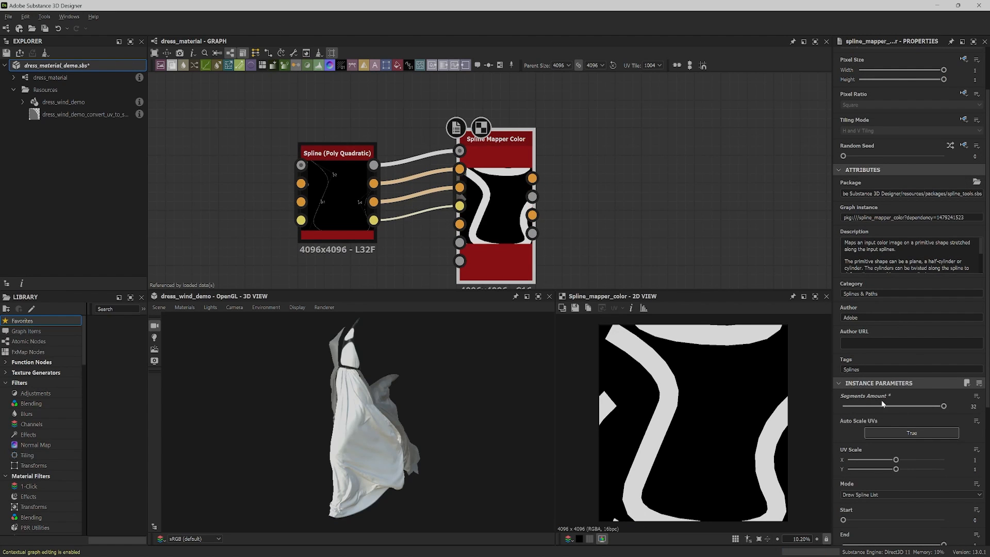
pyautogui.scroll(-4, 910, 475)
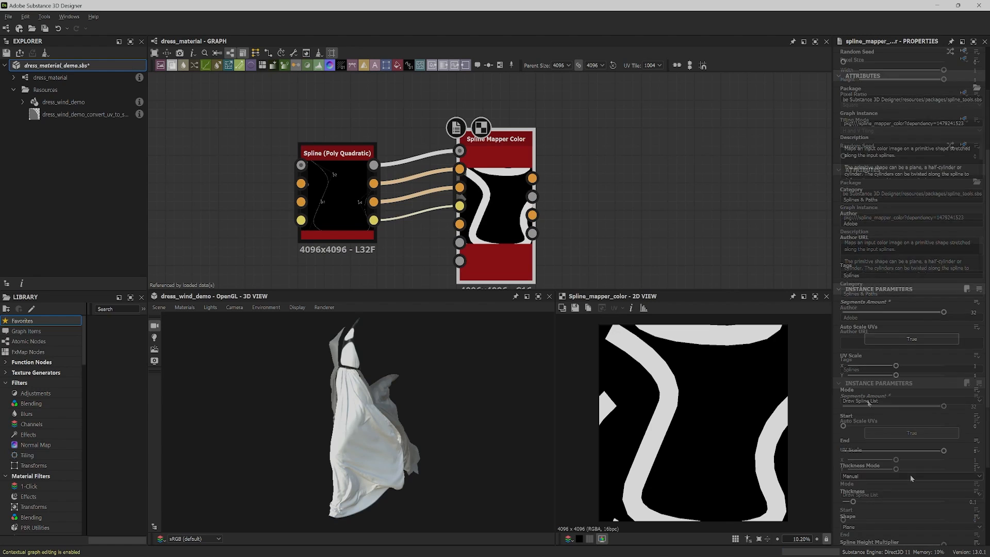
pyautogui.click(910, 474)
pyautogui.click(909, 488)
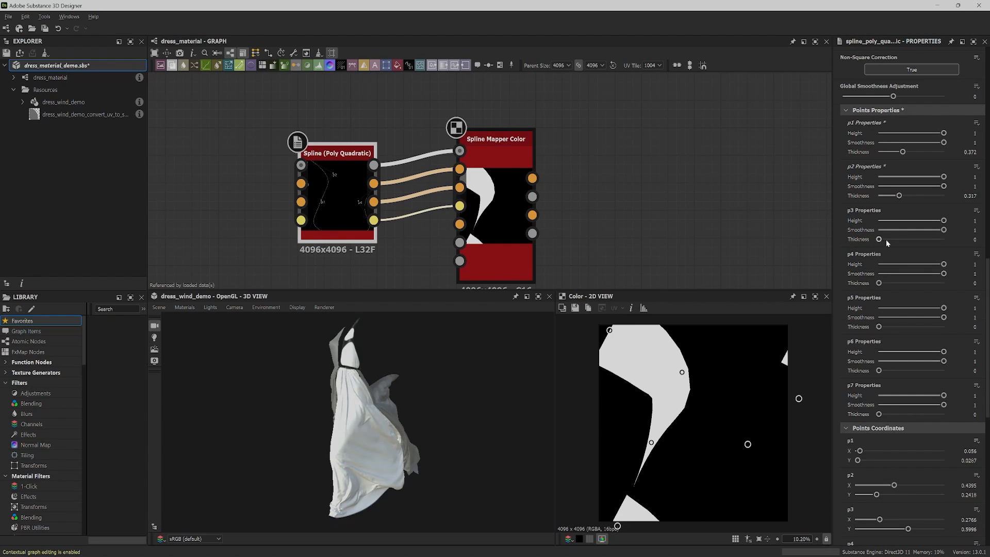
# - Set the spline's point thickness to 0.179 on p3, 0.132 on p4, 0.207 on p5, 0.248 on p6, 0.234 on p7 and 0.221 on p1
pyautogui.moveTo(887, 241); pyautogui.dragTo(890, 239)
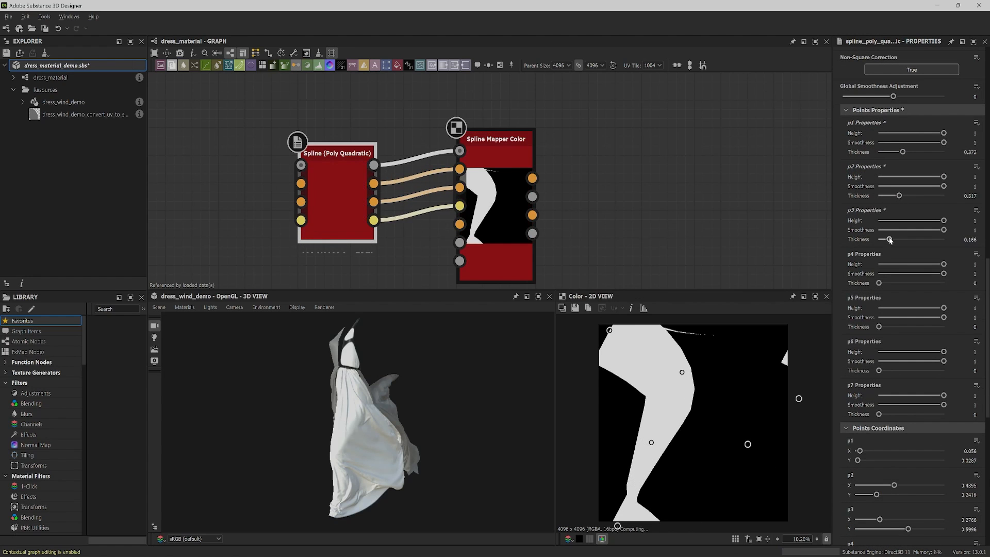
pyautogui.moveTo(879, 283); pyautogui.dragTo(888, 283)
pyautogui.moveTo(878, 327); pyautogui.dragTo(891, 327)
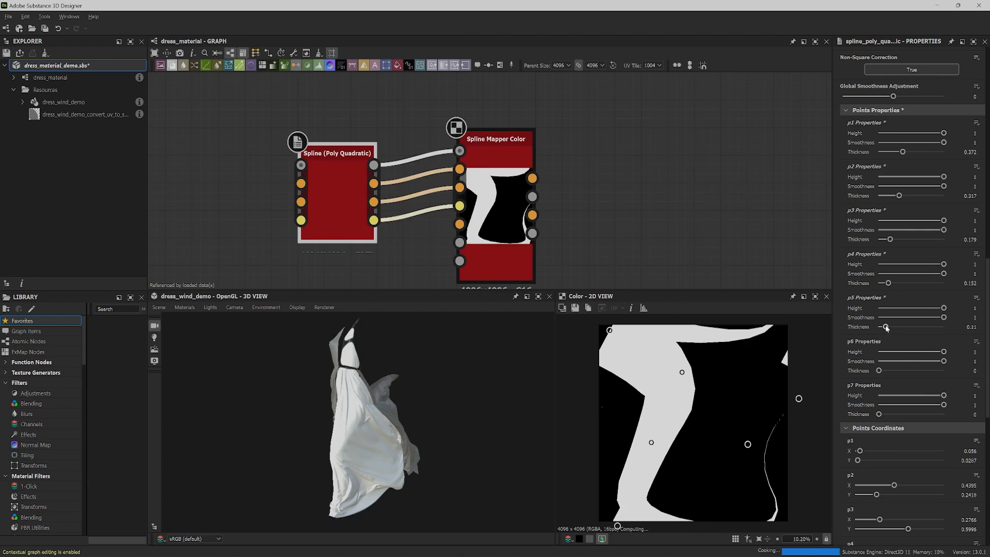
pyautogui.moveTo(879, 370); pyautogui.dragTo(892, 371)
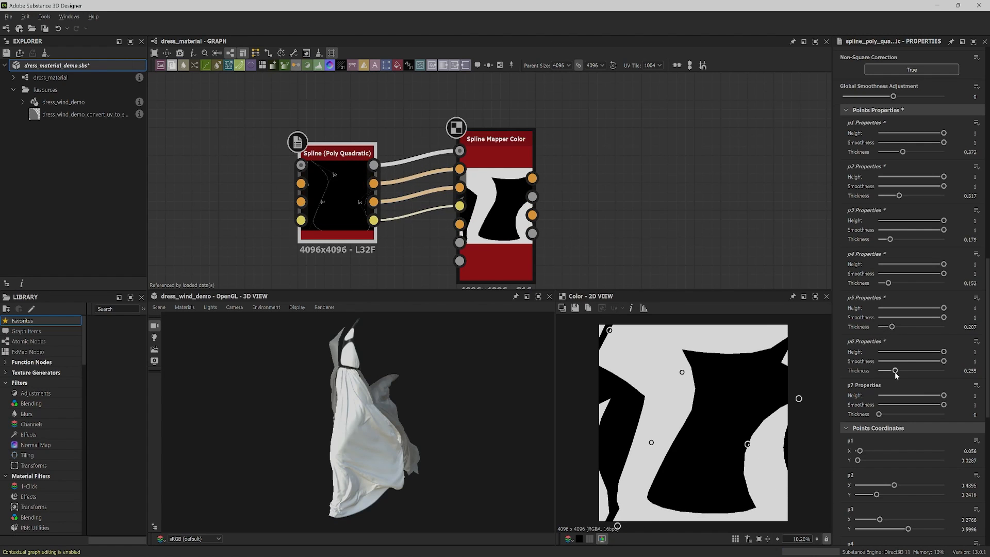
pyautogui.moveTo(895, 372); pyautogui.dragTo(894, 372)
pyautogui.moveTo(879, 414); pyautogui.dragTo(893, 419)
pyautogui.moveTo(902, 152); pyautogui.dragTo(892, 153)
# - Move p1 beyond the tile's upper-left corner and set thickness to 0.186 on p1, 0.221 on p2, 0.131 on p3, 0.117 on p4, 0.145 on p5 and p6
pyautogui.moveTo(609, 330); pyautogui.dragTo(593, 318)
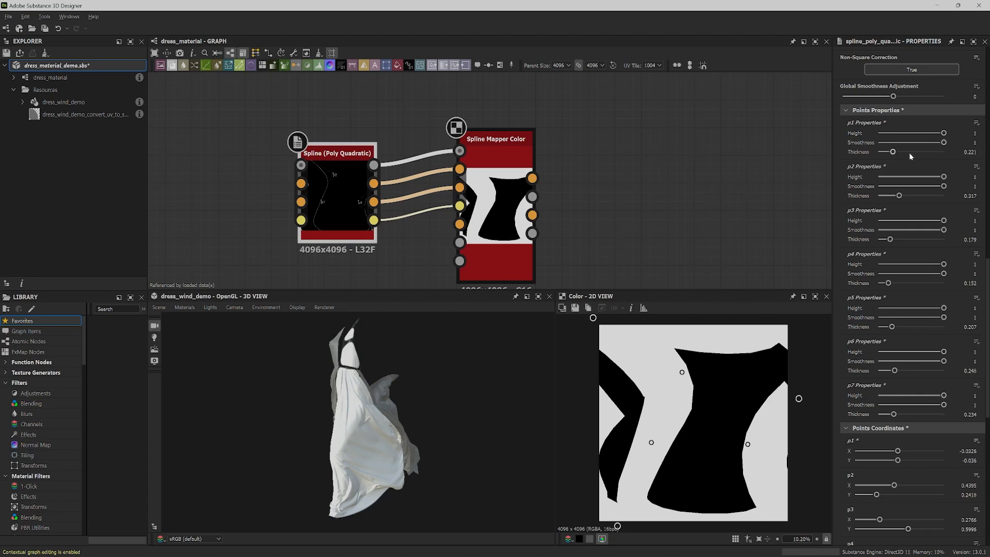
pyautogui.moveTo(893, 152); pyautogui.dragTo(890, 153)
pyautogui.moveTo(898, 195); pyautogui.dragTo(892, 195)
pyautogui.moveTo(889, 239); pyautogui.dragTo(887, 240)
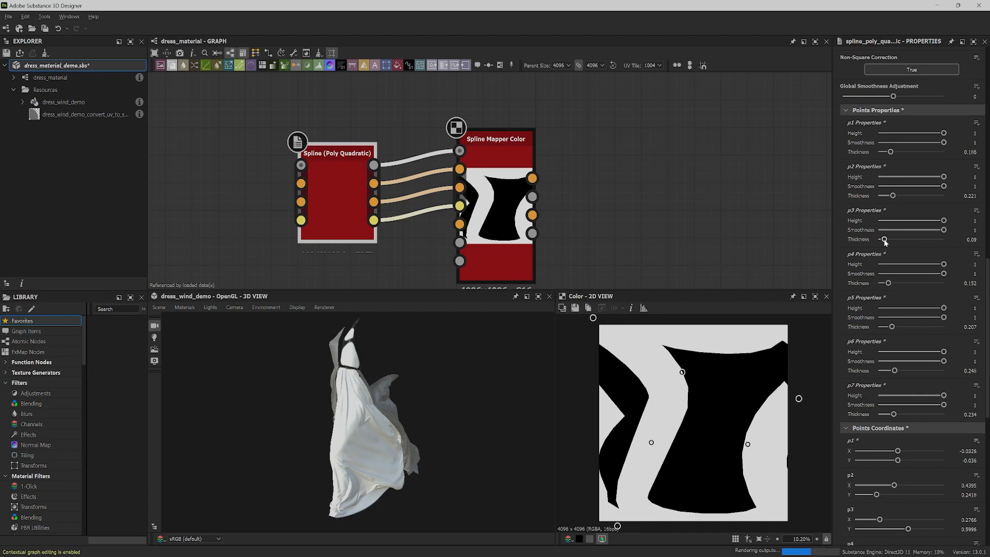
pyautogui.moveTo(888, 283); pyautogui.dragTo(885, 283)
pyautogui.moveTo(892, 327); pyautogui.dragTo(888, 327)
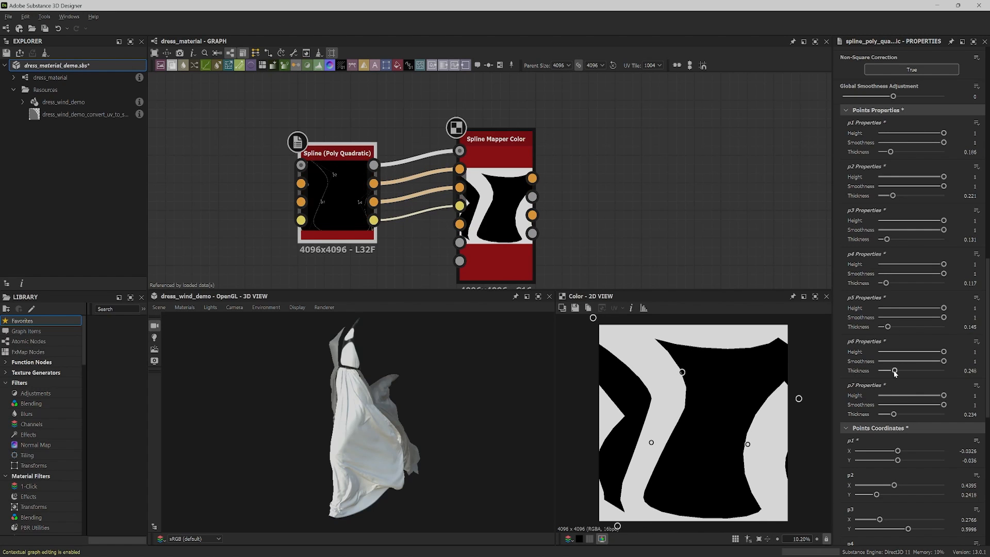
pyautogui.moveTo(895, 371); pyautogui.dragTo(888, 371)
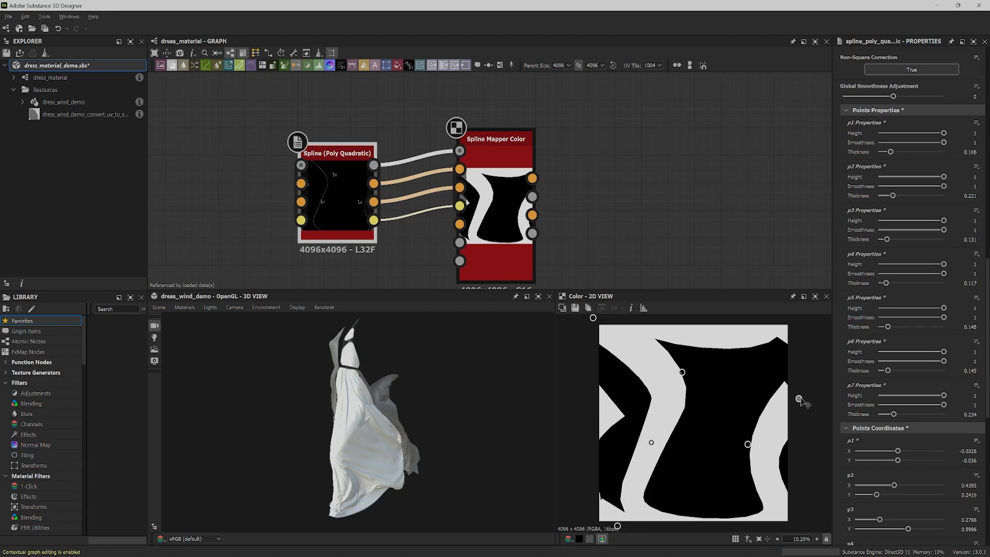
# - Raise the spline point outside the tile's right edge, shift p3 towards the tile's centre and nudge p6 slightly right
pyautogui.moveTo(799, 399); pyautogui.dragTo(807, 344)
pyautogui.moveTo(651, 443); pyautogui.dragTo(688, 440)
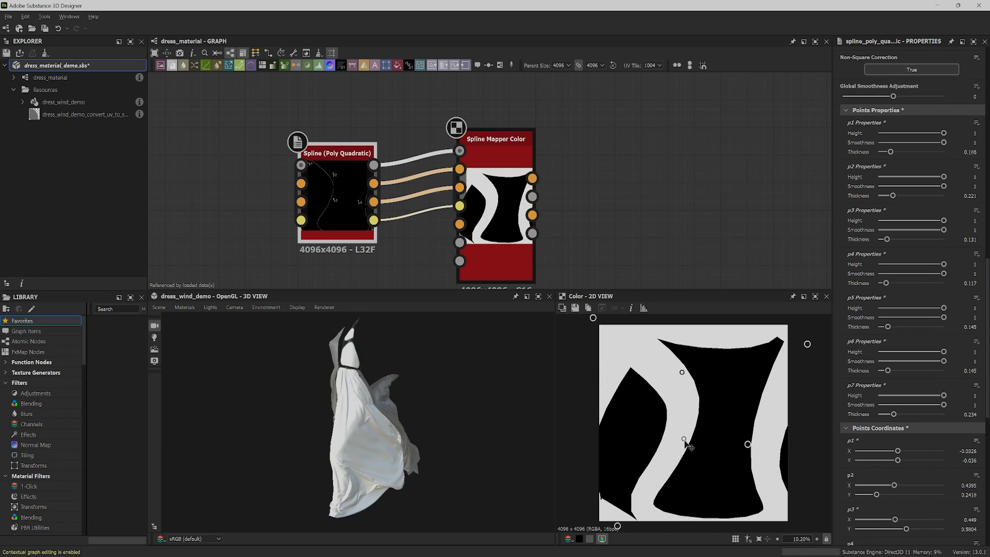
pyautogui.moveTo(748, 444); pyautogui.dragTo(751, 444)
# - Set the Spline Mapper Color's Thickness Multiplier to 0.57 and its Segments Amount to 51
pyautogui.click(504, 157)
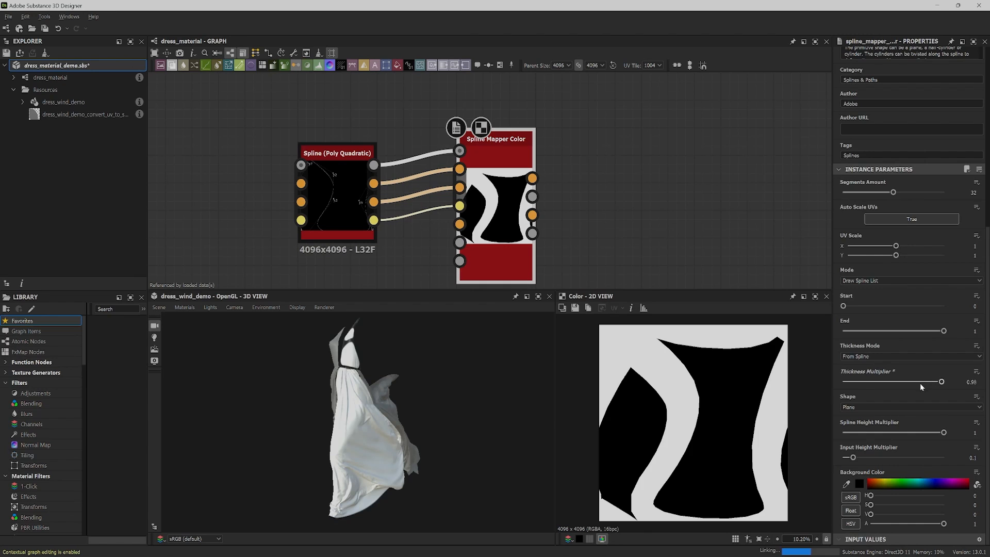
pyautogui.moveTo(920, 384); pyautogui.dragTo(900, 385)
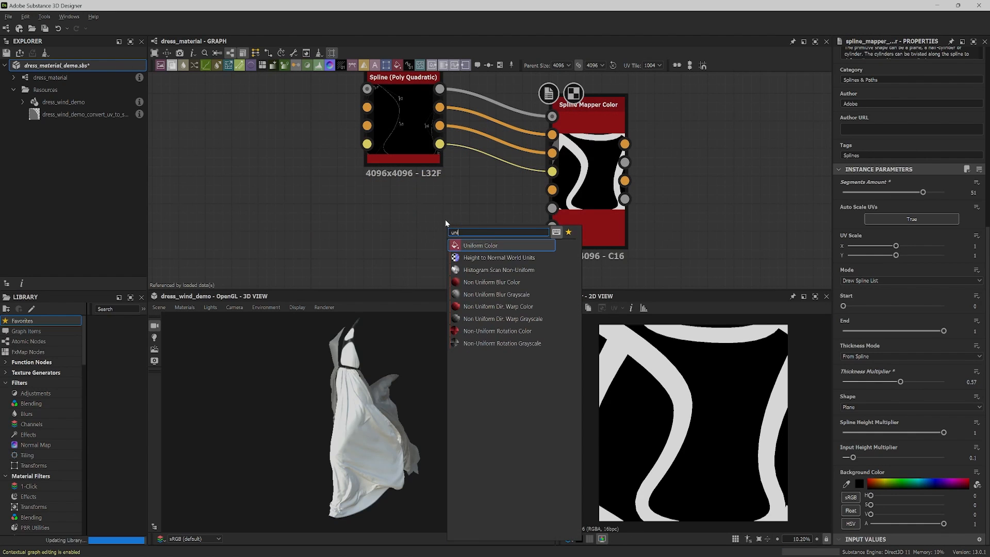
# - Add a Uniform Color node below the spline, connect it to the mapper's Color Map input and set its color to turquoise
pyautogui.click(485, 246)
pyautogui.moveTo(454, 205); pyautogui.dragTo(402, 215)
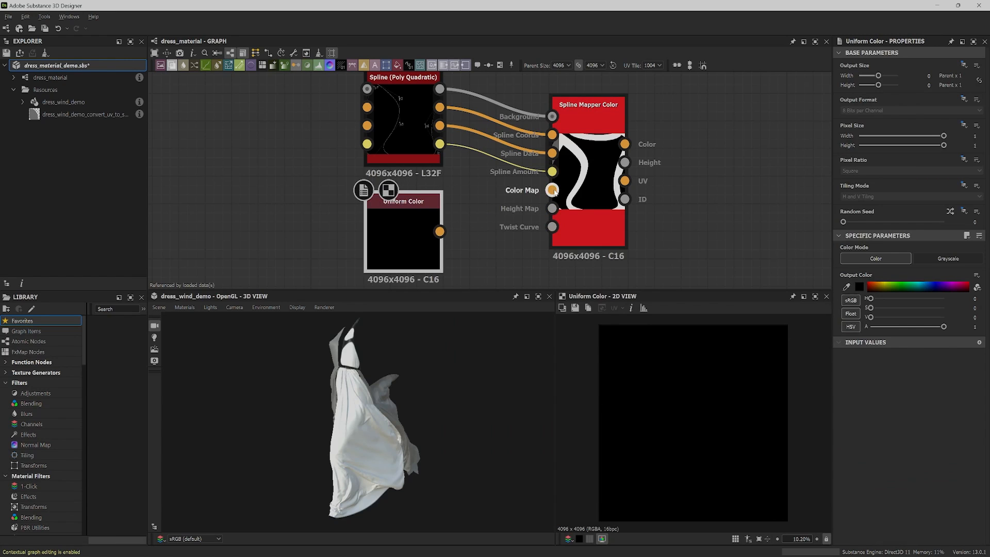
pyautogui.moveTo(452, 232); pyautogui.dragTo(552, 189)
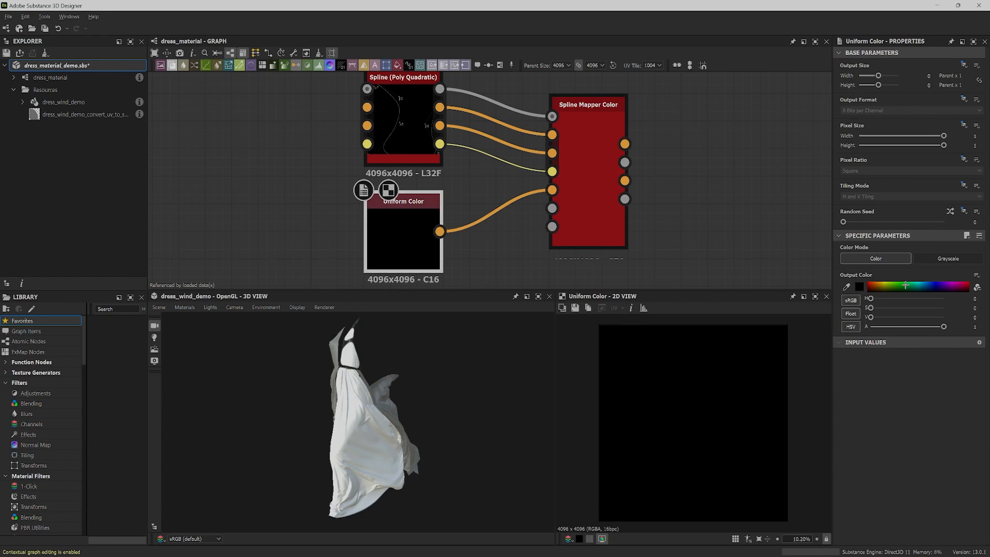
pyautogui.click(897, 287)
pyautogui.moveTo(943, 307)
pyautogui.mouseDown()
pyautogui.moveTo(914, 308)
pyautogui.moveTo(929, 320)
pyautogui.mouseUp()
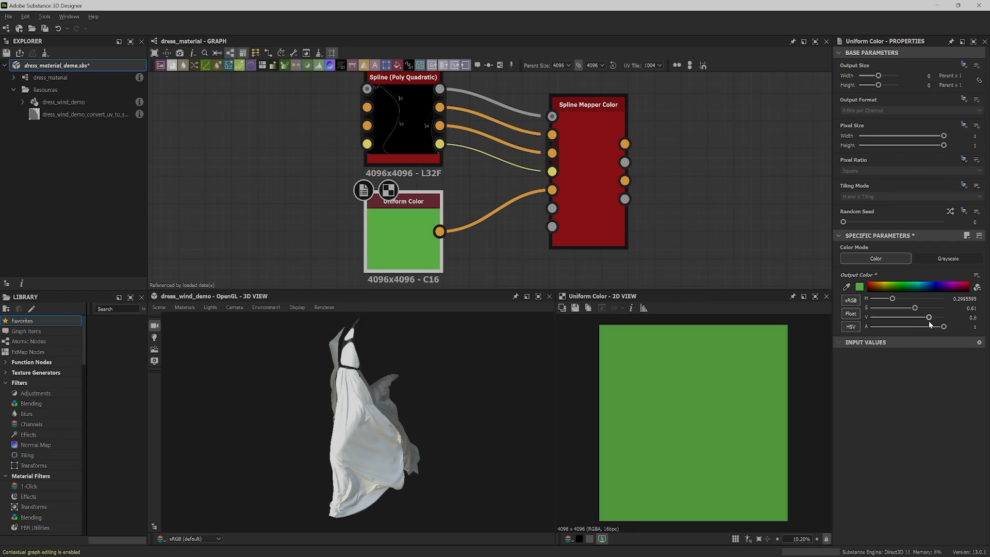
pyautogui.moveTo(903, 285); pyautogui.dragTo(916, 283)
# - Duplicate the Spline (Poly Quadratic), Uniform Color and Spline Mapper Color nodes above the originals and preview the duplicated mapper
pyautogui.doubleClick(592, 159)
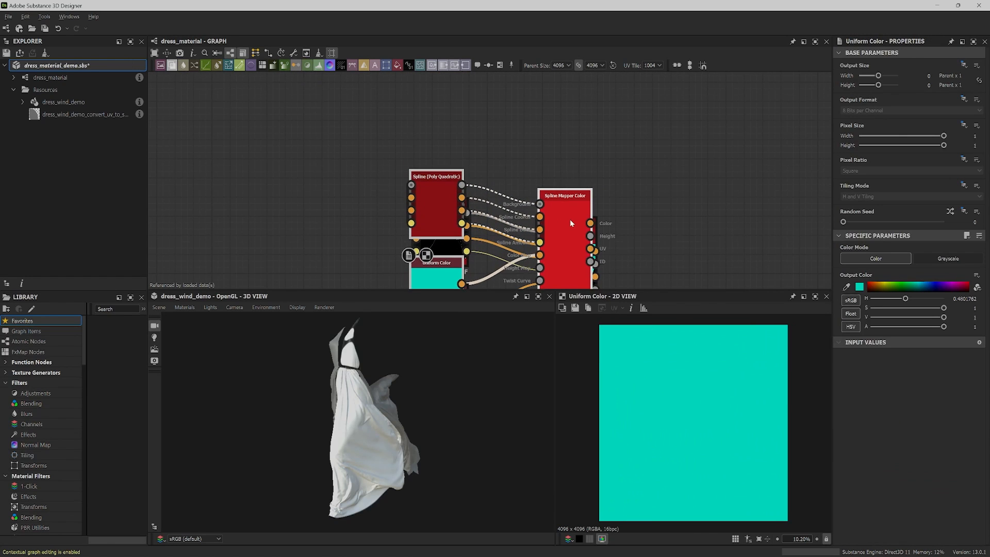
pyautogui.moveTo(570, 218); pyautogui.dragTo(583, 99, button='middle')
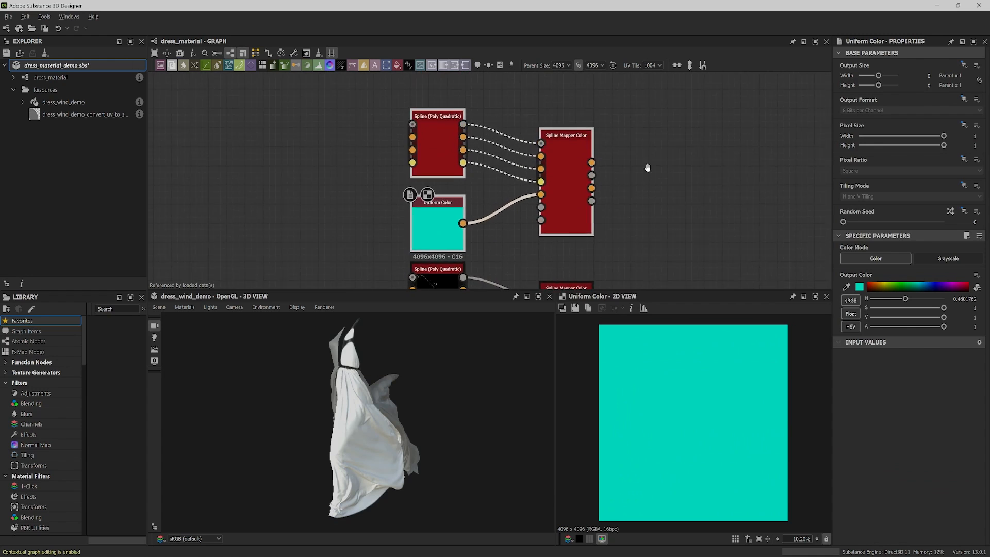
pyautogui.doubleClick(559, 183)
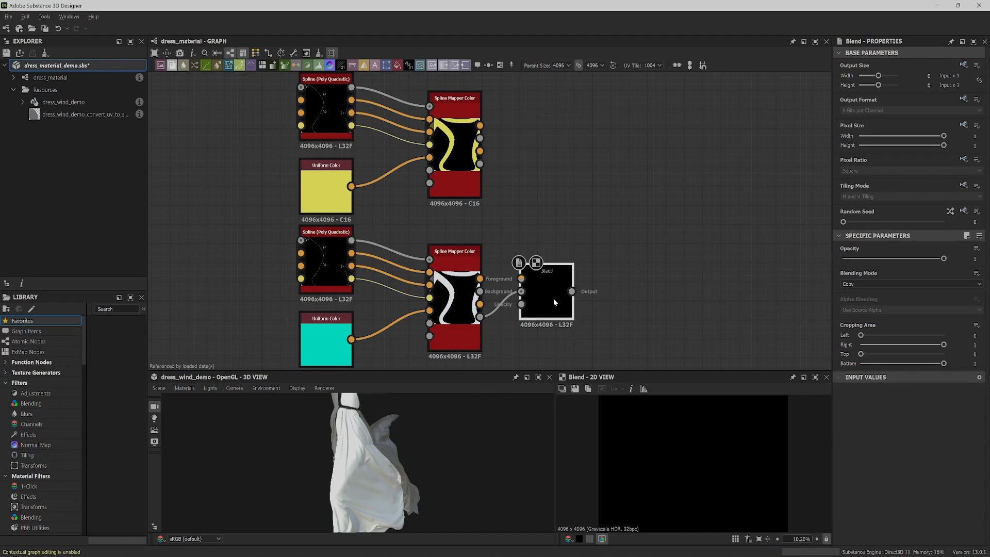
# - Place the new Blend node beside the mappers and connect the yellow mapper's ID output to its Foreground input
pyautogui.moveTo(553, 298); pyautogui.dragTo(601, 292)
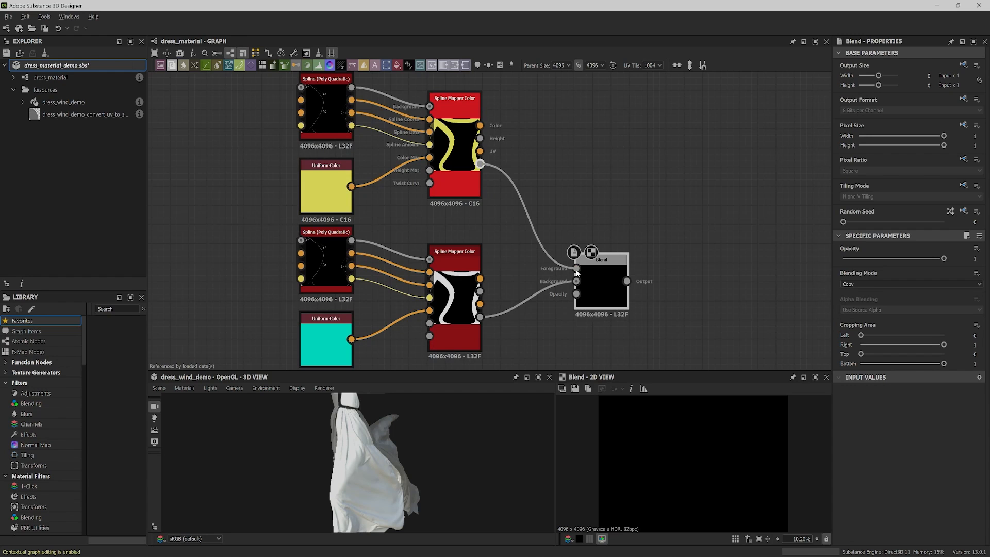
pyautogui.moveTo(576, 273); pyautogui.dragTo(577, 270)
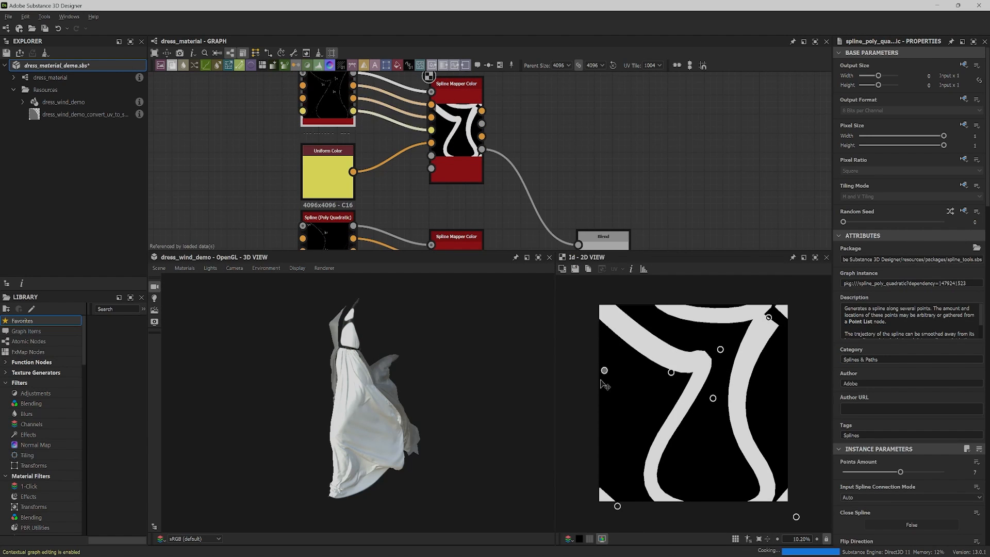
# - Reshape the yellow band's spline, moving one point past the tile's upper-right corner and shifting the inner points towards the tile's left side
pyautogui.moveTo(600, 380); pyautogui.dragTo(590, 417)
pyautogui.moveTo(713, 398); pyautogui.dragTo(689, 471)
pyautogui.moveTo(768, 317); pyautogui.dragTo(846, 266)
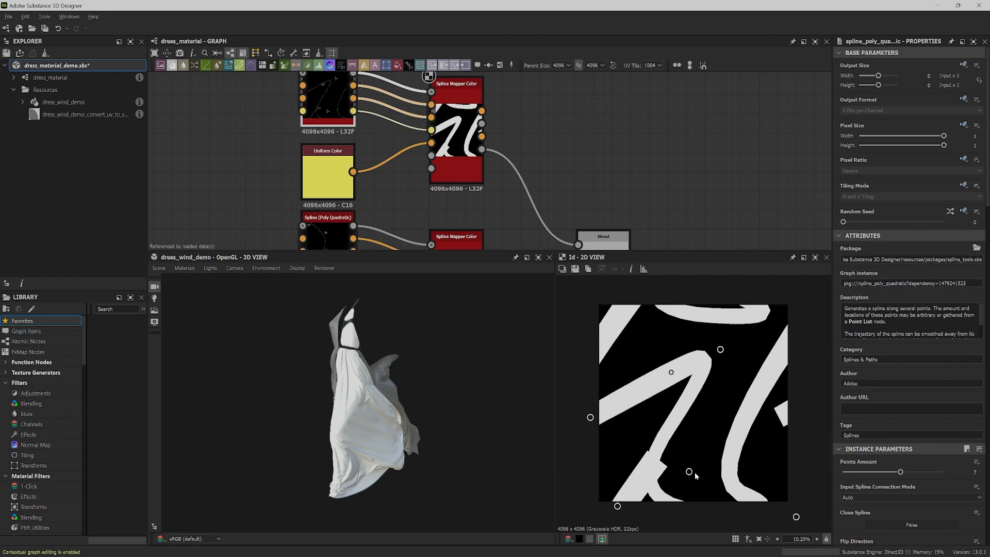
pyautogui.moveTo(695, 474); pyautogui.dragTo(646, 419)
pyautogui.moveTo(671, 372); pyautogui.dragTo(650, 357)
pyautogui.moveTo(617, 506)
pyautogui.mouseDown()
pyautogui.moveTo(601, 497)
pyautogui.moveTo(607, 505)
pyautogui.mouseUp()
pyautogui.moveTo(796, 517); pyautogui.dragTo(793, 511)
pyautogui.moveTo(590, 417); pyautogui.dragTo(590, 385)
pyautogui.moveTo(720, 349); pyautogui.dragTo(675, 357)
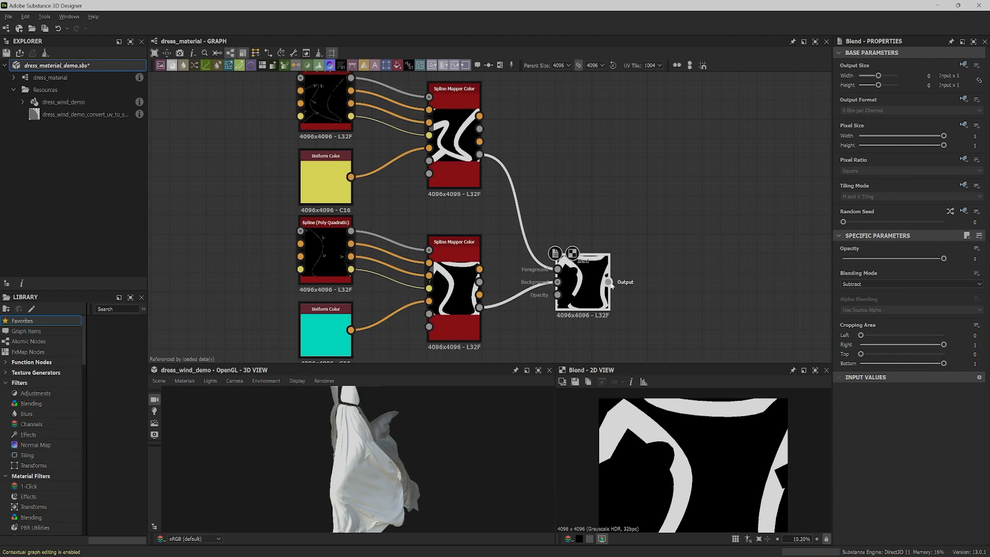
# - Add an Invert Grayscale node to the output of the Subtract Blend that combines the two mapper IDs
pyautogui.moveTo(608, 282); pyautogui.dragTo(637, 284)
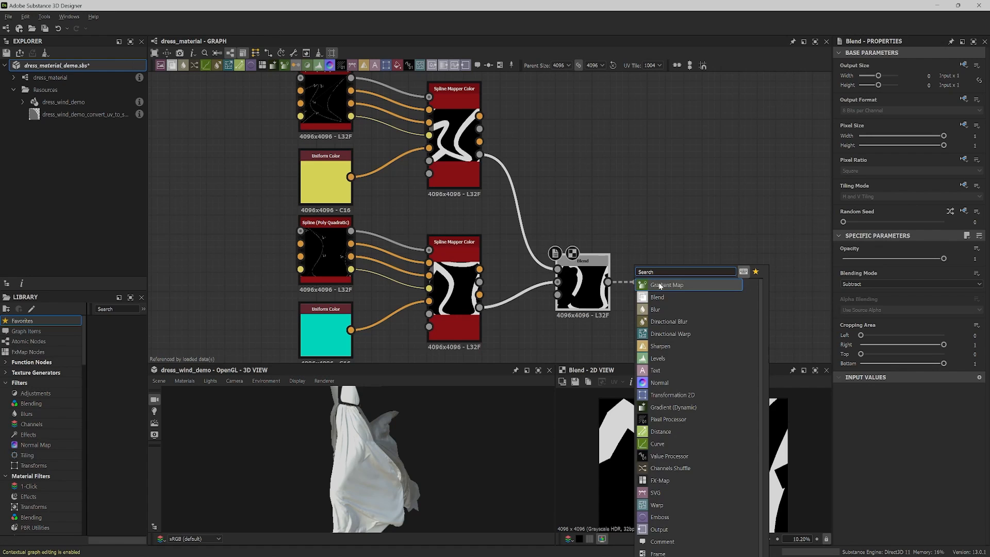
pyautogui.write('inv')
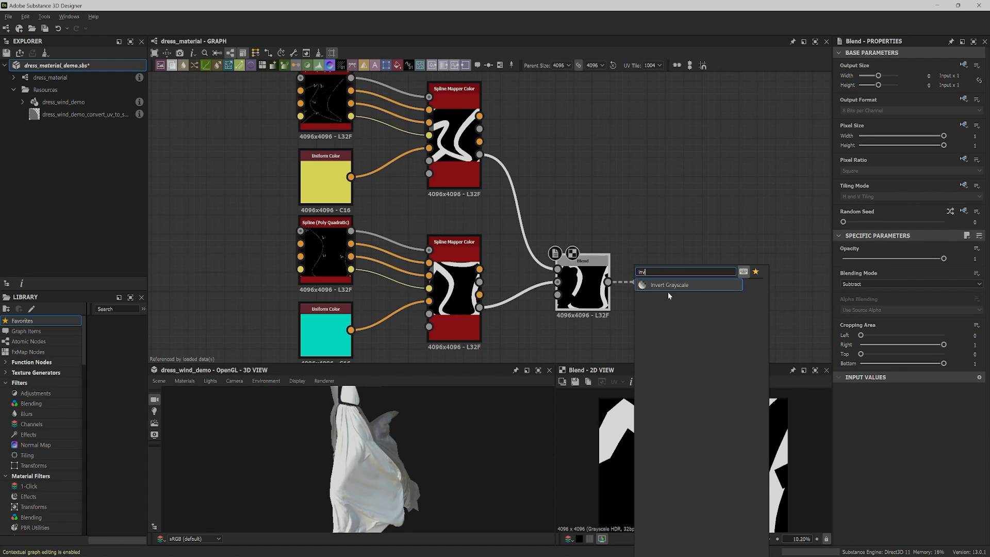
pyautogui.click(667, 290)
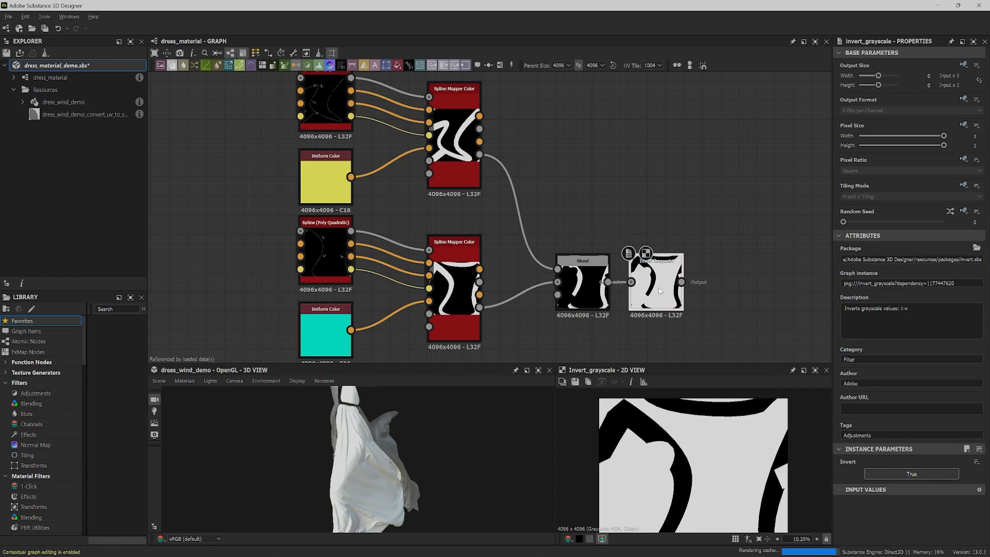
# - Blend the yellow mapper's Color output over the turquoise one in a new Blend node, with the inverted mask as its Opacity
pyautogui.moveTo(479, 270); pyautogui.dragTo(665, 192)
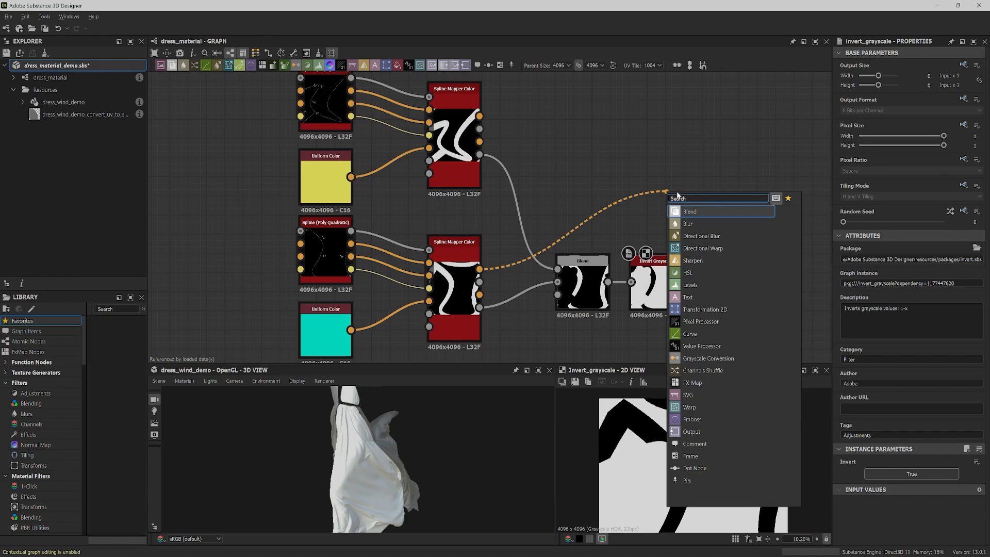
pyautogui.click(698, 211)
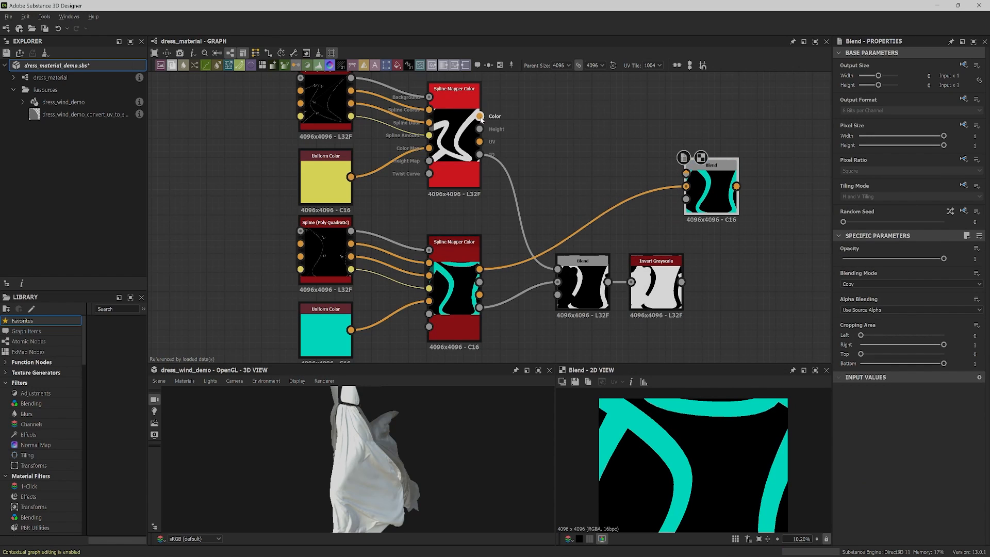
pyautogui.moveTo(619, 156); pyautogui.dragTo(686, 174)
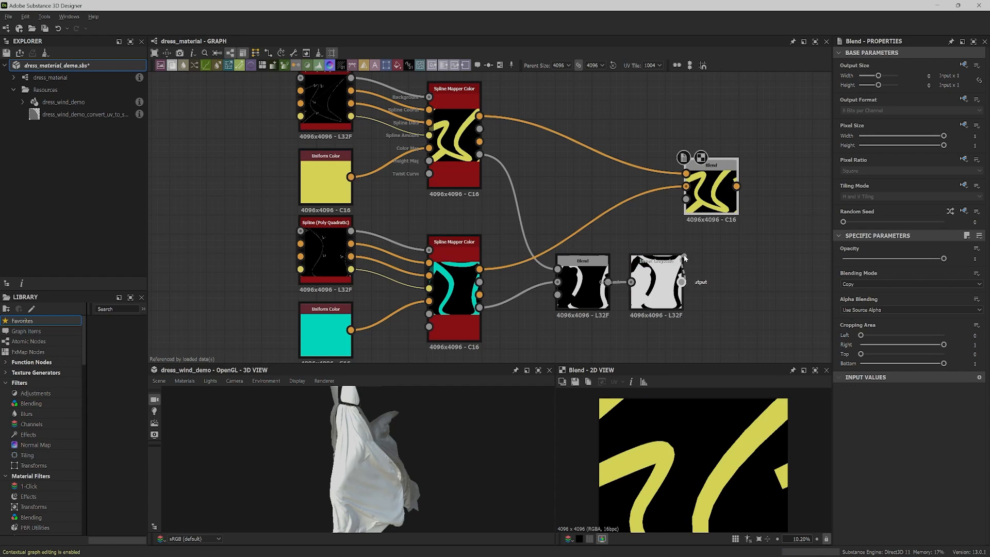
pyautogui.moveTo(682, 282); pyautogui.dragTo(686, 199)
# - Move the yellow spline's middle point towards the tile's centre and nudge its lower-left point right
pyautogui.click(633, 461)
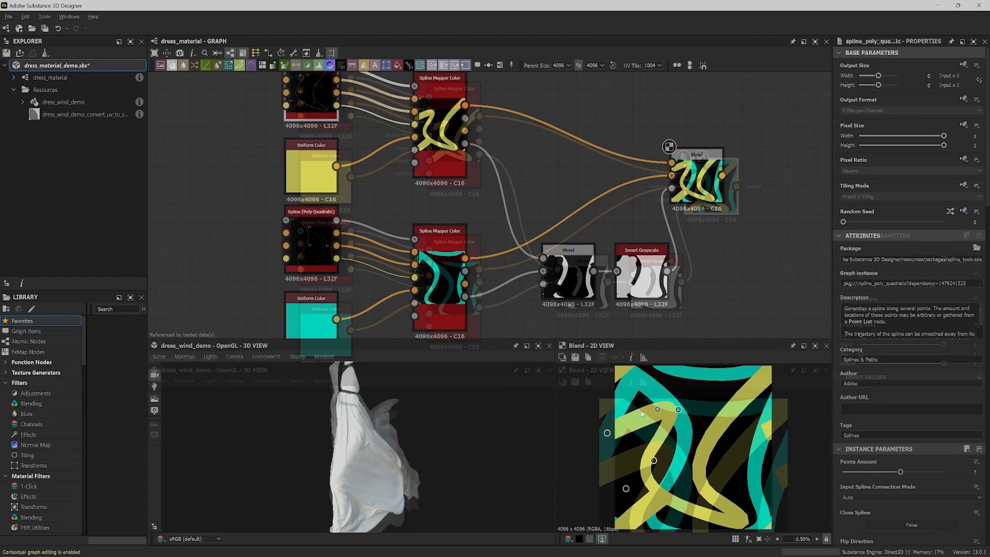
pyautogui.moveTo(654, 460); pyautogui.dragTo(700, 434)
pyautogui.moveTo(625, 488); pyautogui.dragTo(642, 494)
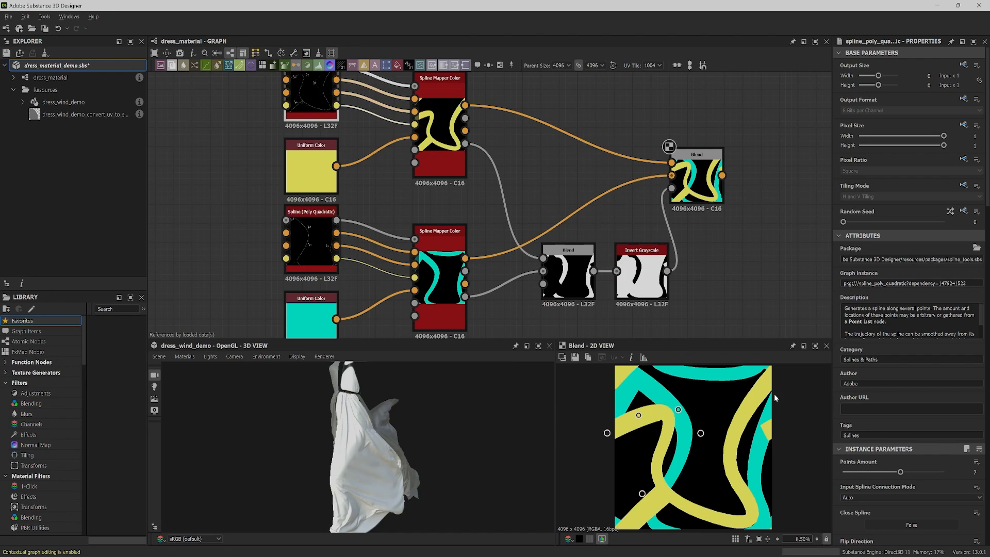
# - Reshape the turquoise spline, moving one point towards the tile's left side, one above its top edge and one beyond its right edge
pyautogui.click(311, 240)
pyautogui.moveTo(689, 407); pyautogui.dragTo(640, 441)
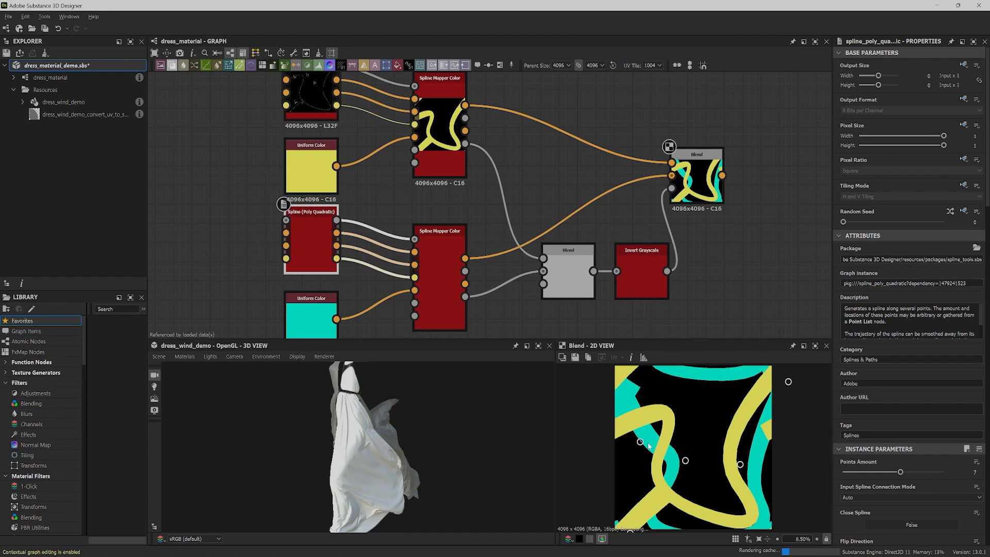
pyautogui.moveTo(787, 380); pyautogui.dragTo(667, 350)
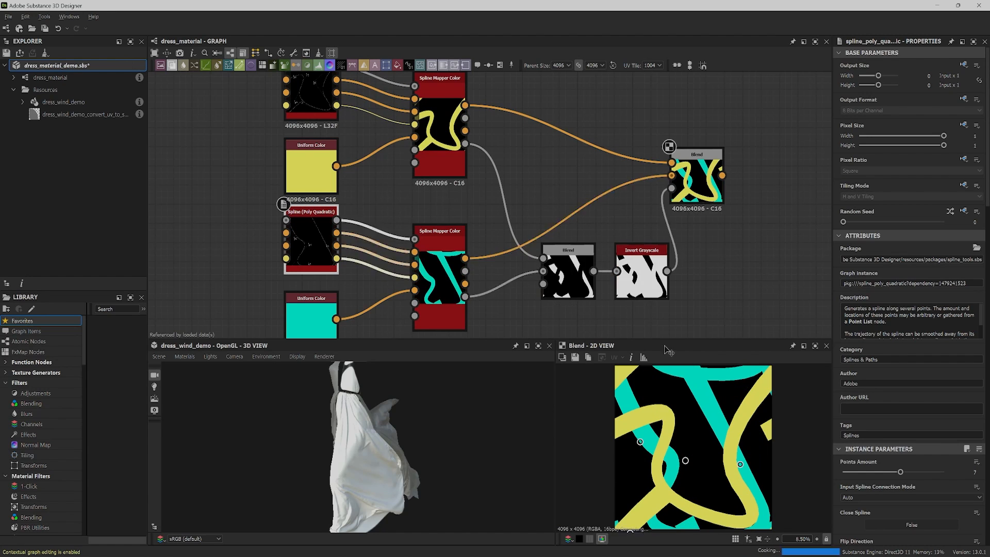
pyautogui.moveTo(742, 466); pyautogui.dragTo(779, 439)
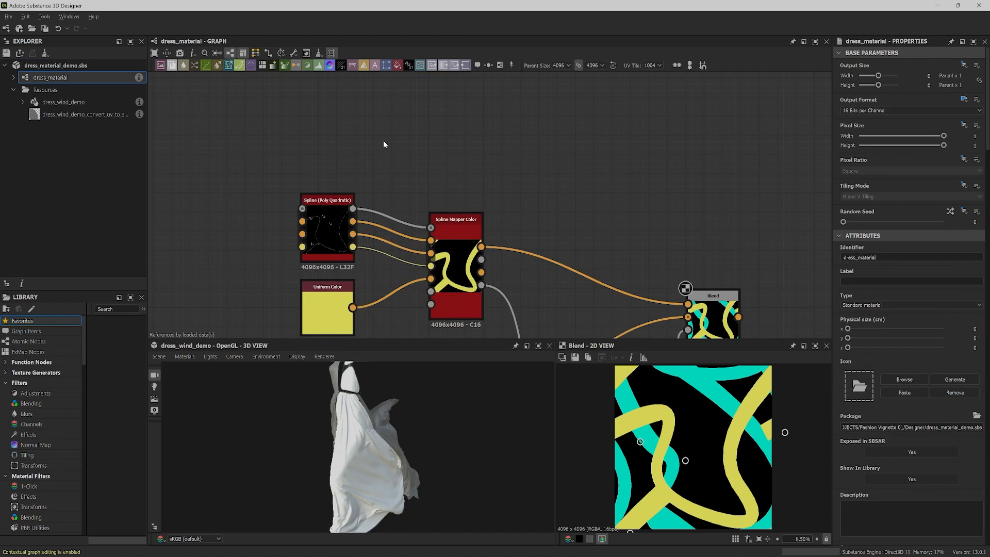
# - Add a Spline Circle node in the empty graph area above the yellow spline's nodes
pyautogui.press('space')
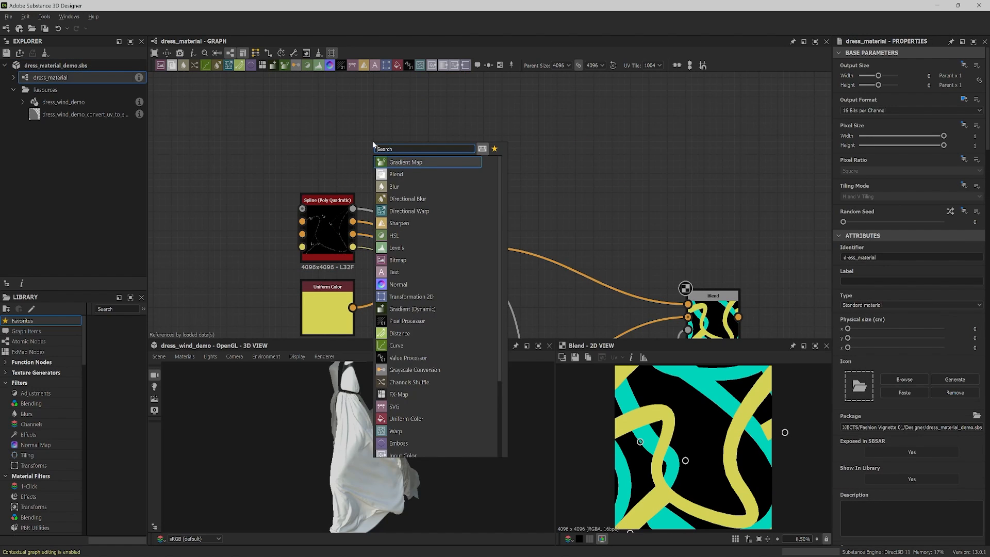
pyautogui.write('circ')
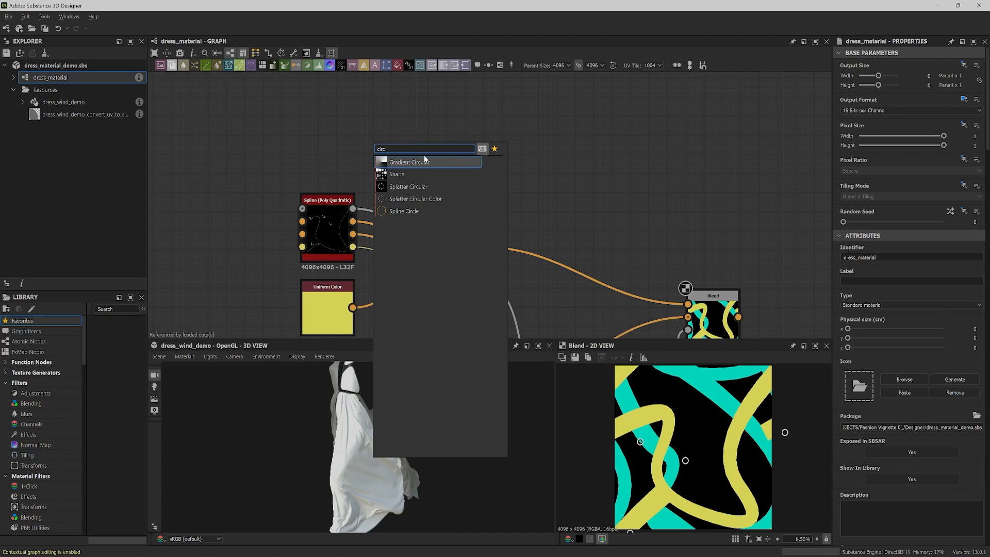
pyautogui.click(417, 212)
pyautogui.moveTo(363, 150); pyautogui.dragTo(338, 138)
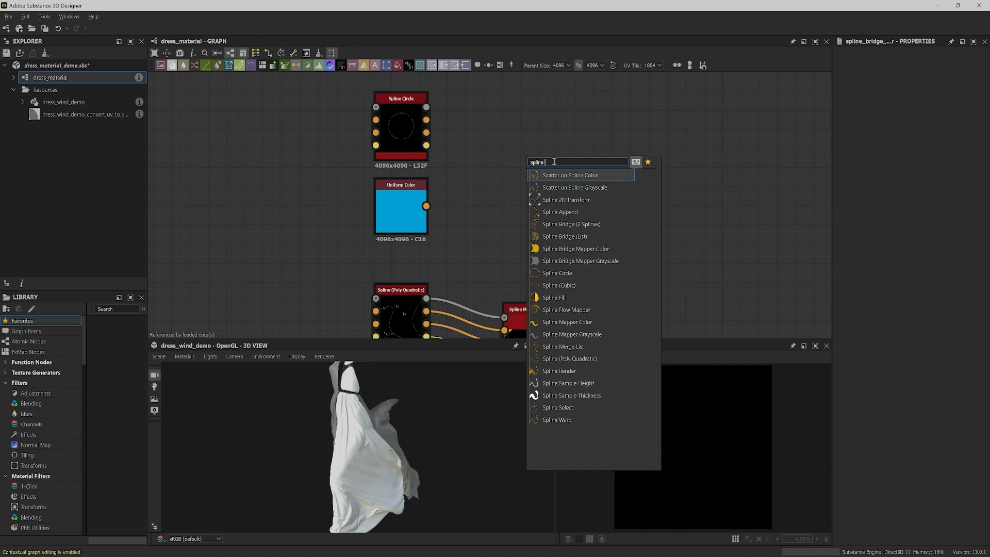
# - Add a Spline Mapper Color node fed by the Spline Circle and the blue Uniform Color, and set its Segments Amount to 32
pyautogui.write('mapp')
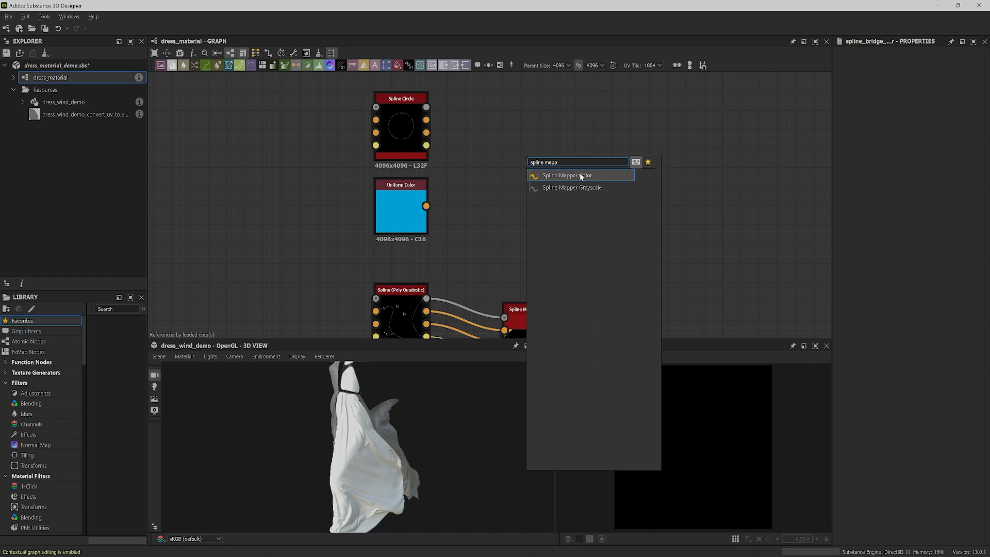
pyautogui.press('Return')
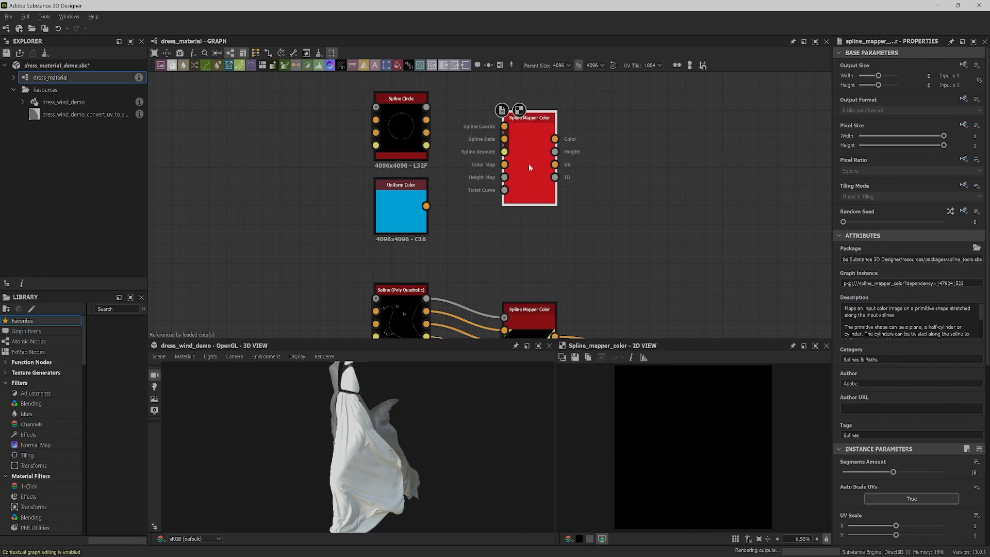
pyautogui.moveTo(426, 108); pyautogui.dragTo(504, 126)
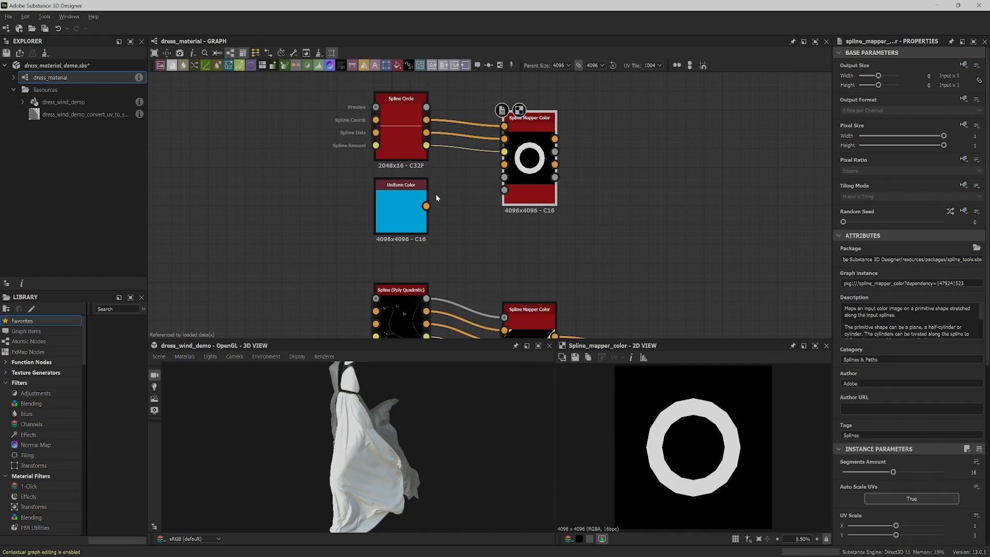
pyautogui.moveTo(493, 176); pyautogui.dragTo(504, 164)
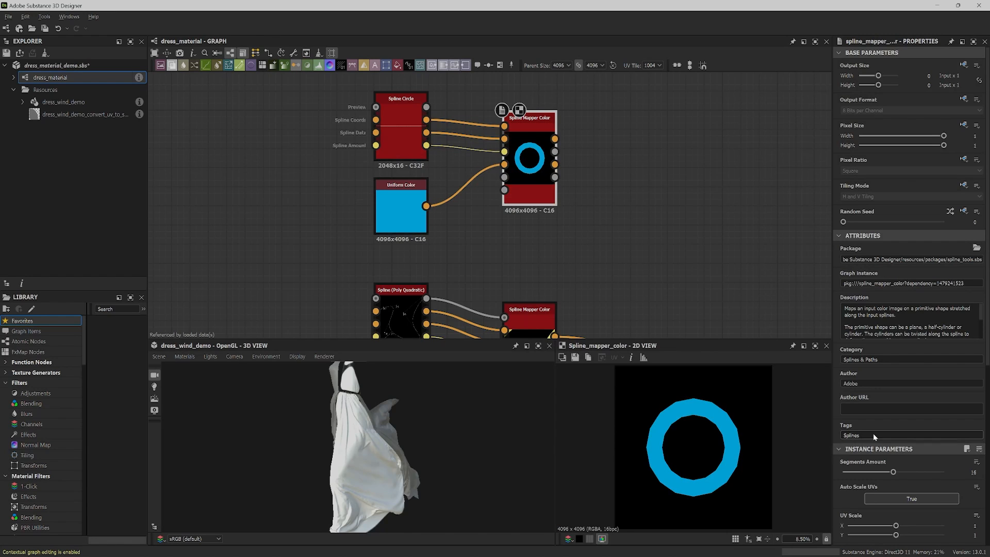
pyautogui.moveTo(902, 472); pyautogui.dragTo(941, 473)
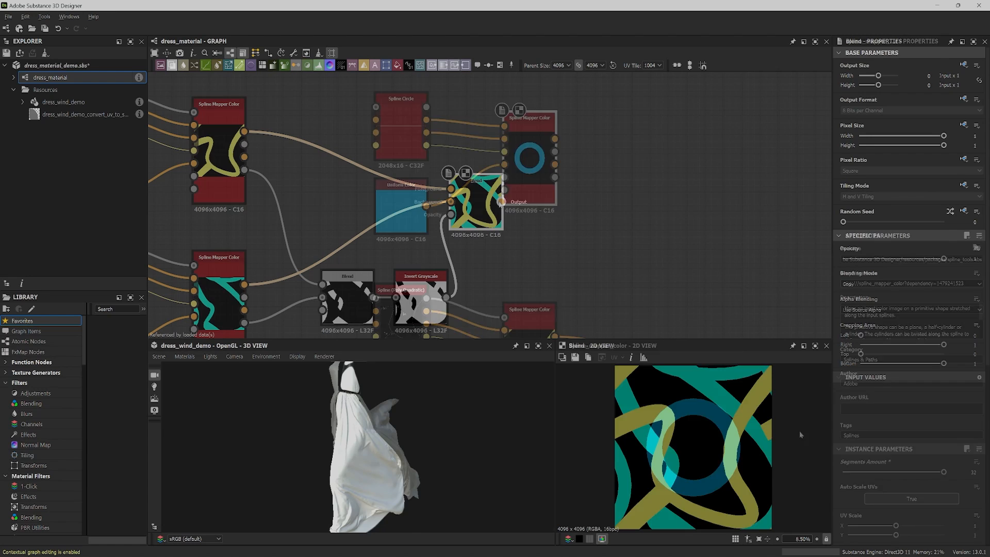
# - Add a Grayscale Conversion node to the output of the Blend that combines the yellow and turquoise bands
pyautogui.moveTo(500, 201); pyautogui.dragTo(542, 215)
pyautogui.write('gr')
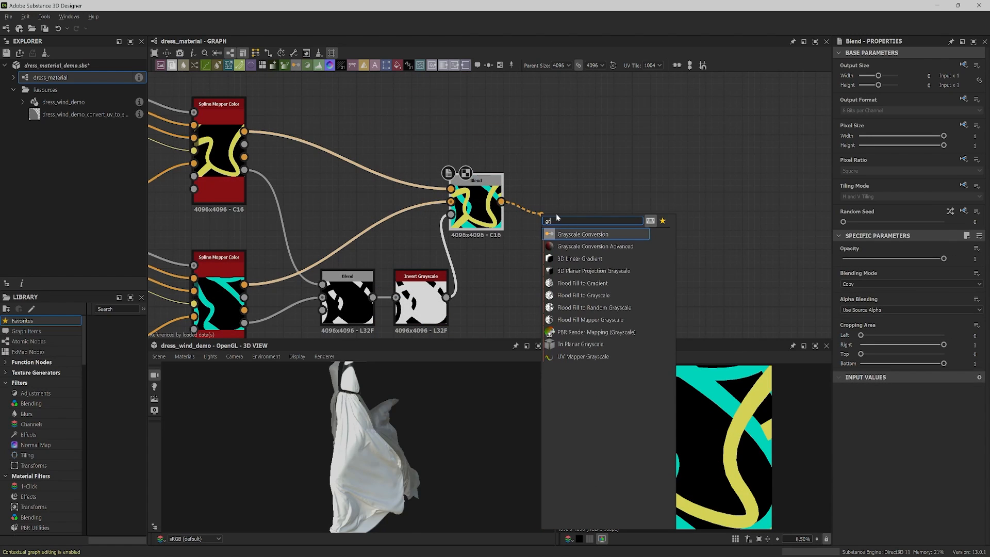
pyautogui.click(583, 236)
# - Add a Histogram Scan node after the Grayscale Conversion and set its Position to 1
pyautogui.moveTo(570, 231); pyautogui.dragTo(627, 206)
pyautogui.doubleClick(569, 203)
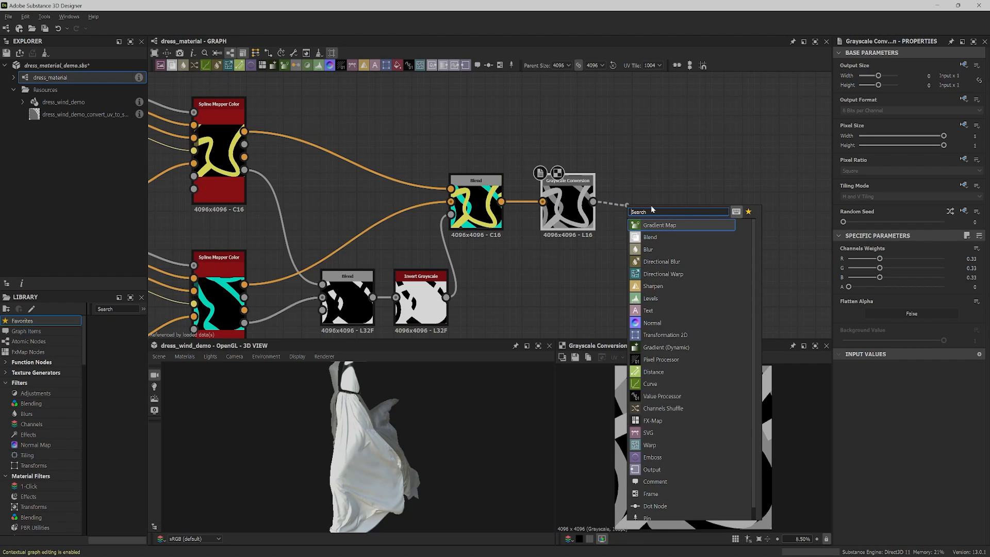
pyautogui.write('hist')
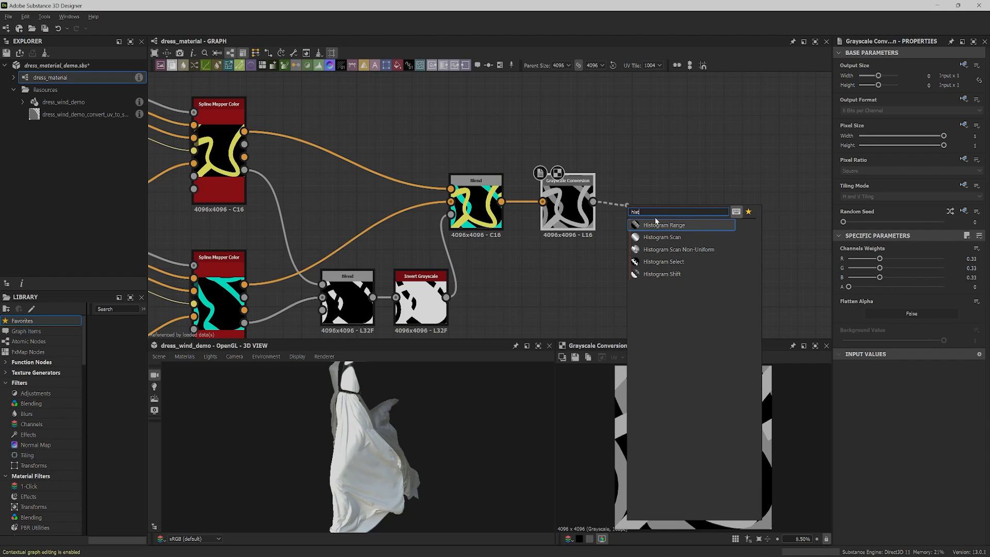
pyautogui.click(672, 239)
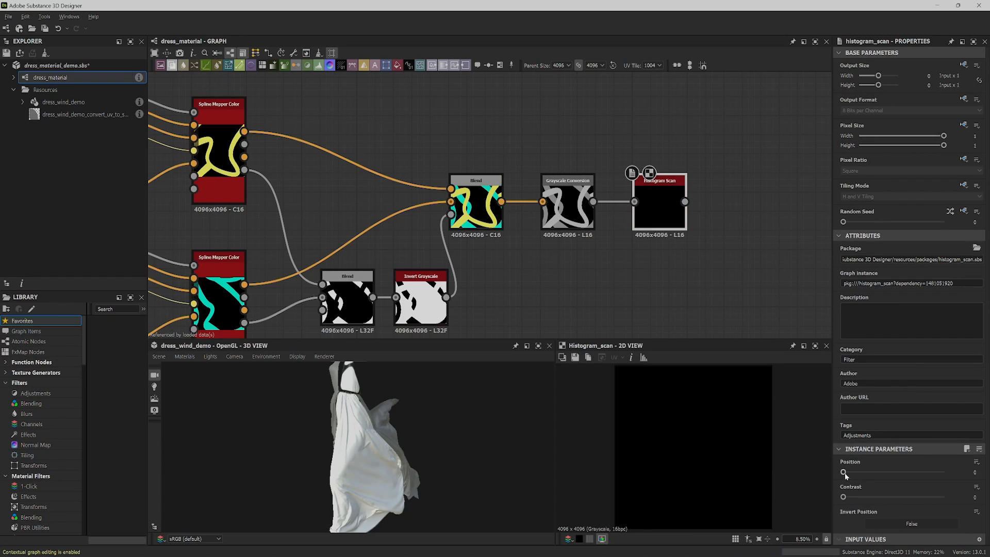
pyautogui.moveTo(852, 473); pyautogui.dragTo(949, 472)
# - Add a Blend node after the Histogram Scan, using the circle mapper's ID output as Foreground and Subtract as the blending mode
pyautogui.moveTo(686, 202); pyautogui.dragTo(608, 205, button='middle')
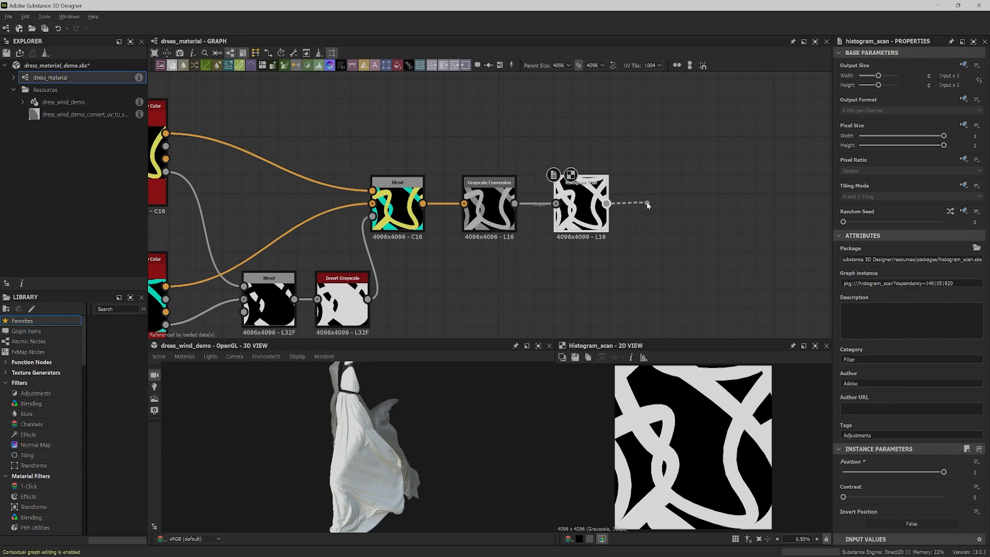
pyautogui.moveTo(648, 206); pyautogui.dragTo(648, 205)
pyautogui.click(681, 220)
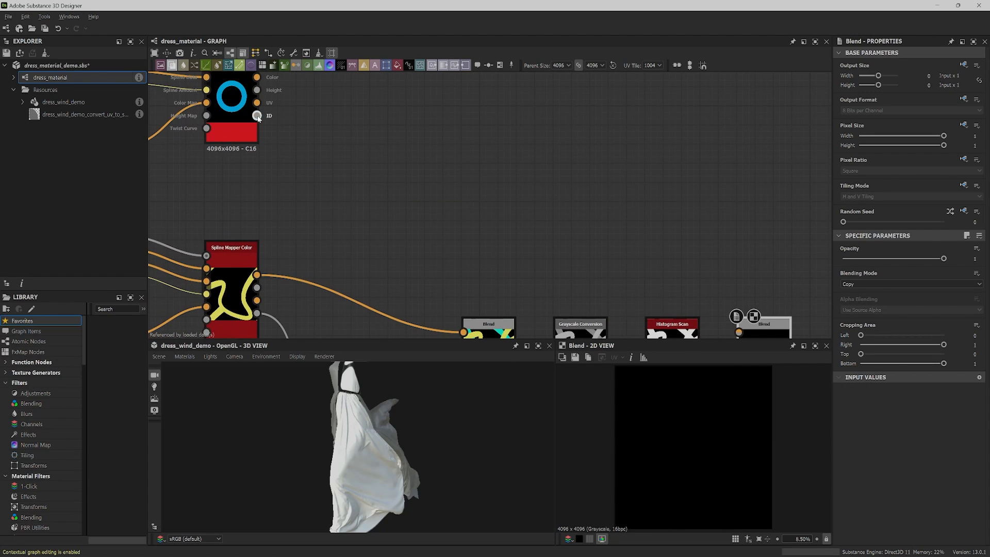
pyautogui.moveTo(257, 116); pyautogui.dragTo(594, 204)
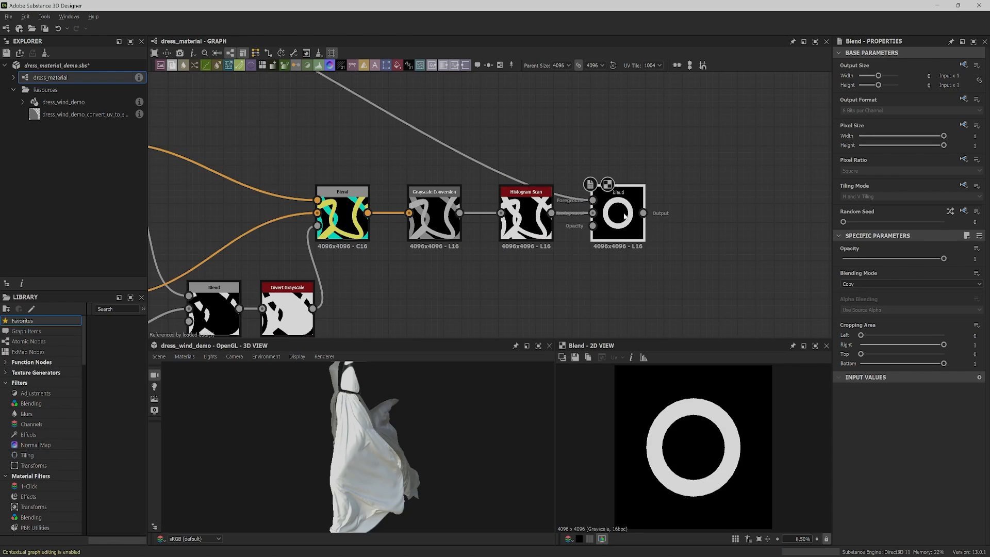
pyautogui.click(914, 283)
pyautogui.click(910, 304)
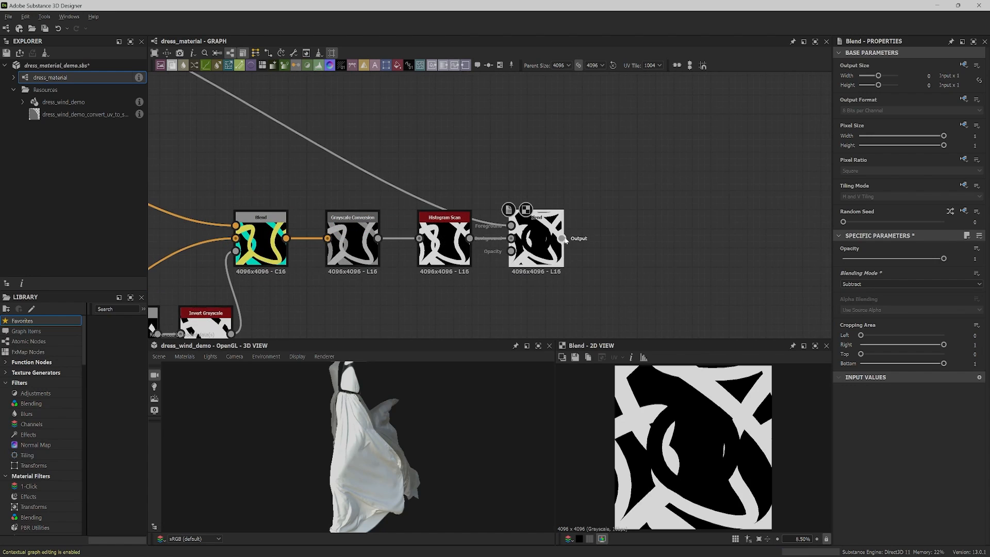
# - Add an Invert Grayscale node to the output of the Subtract Blend that combines the band mask and the circle's ID
pyautogui.moveTo(562, 238); pyautogui.dragTo(608, 239)
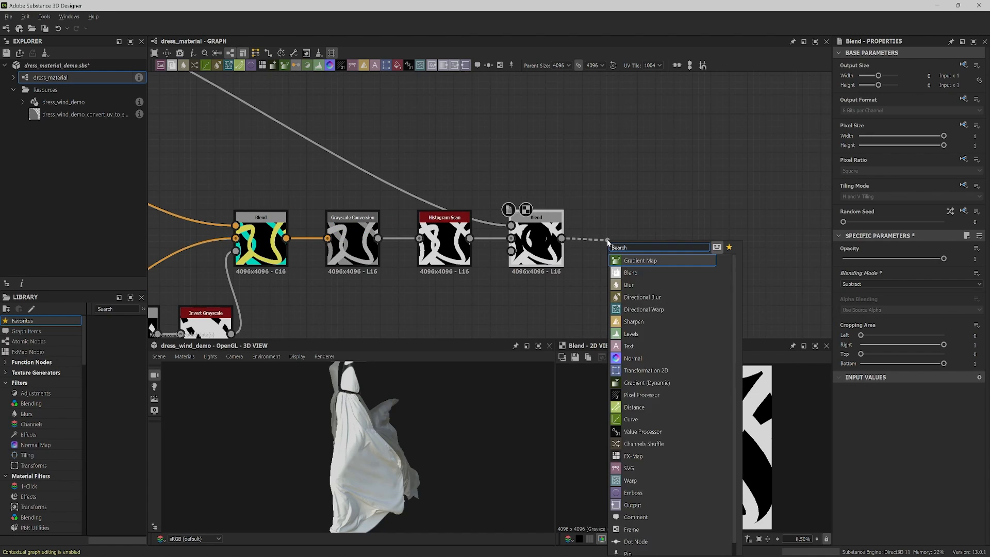
pyautogui.write('inv')
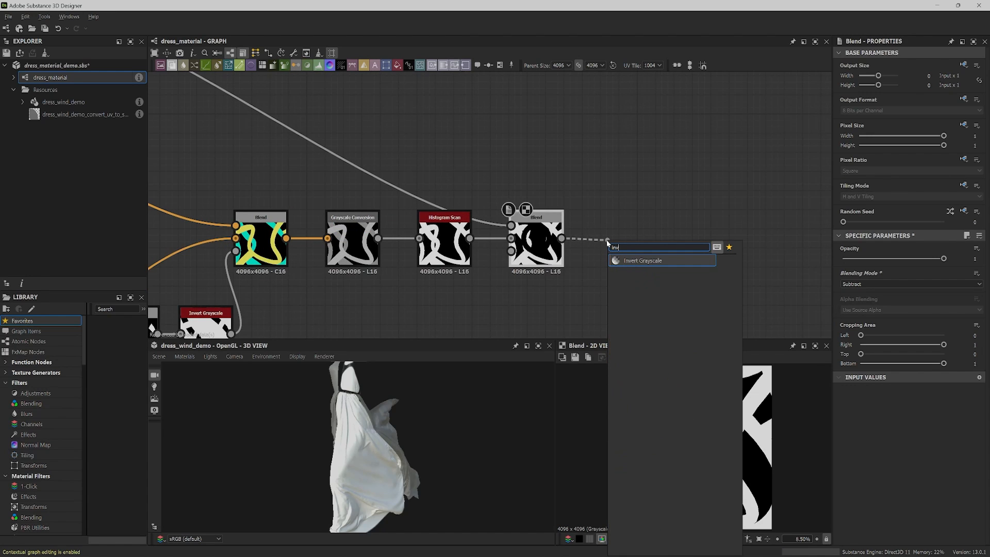
pyautogui.click(639, 260)
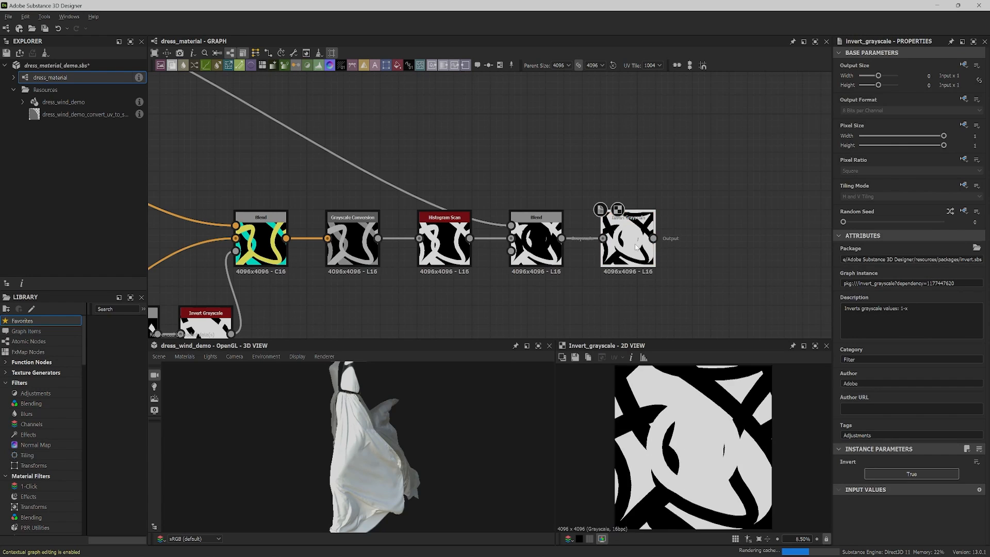
# - Add a Blend node that layers the circle mapper's colour over the yellow and turquoise bands, masked by the Invert Grayscale output
pyautogui.moveTo(635, 244); pyautogui.dragTo(685, 263, button='middle')
pyautogui.moveTo(335, 257); pyautogui.dragTo(749, 196)
pyautogui.click(787, 217)
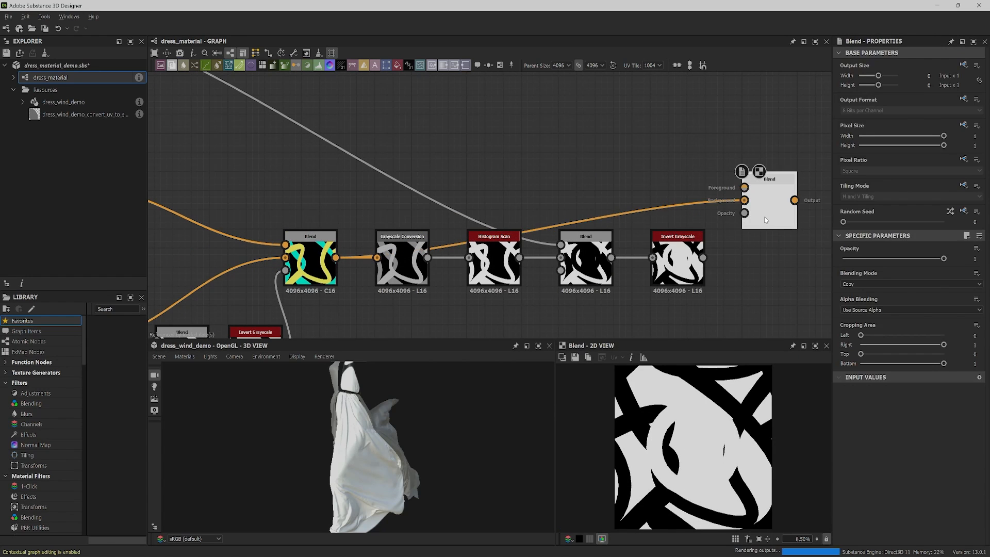
pyautogui.moveTo(286, 118); pyautogui.dragTo(563, 185)
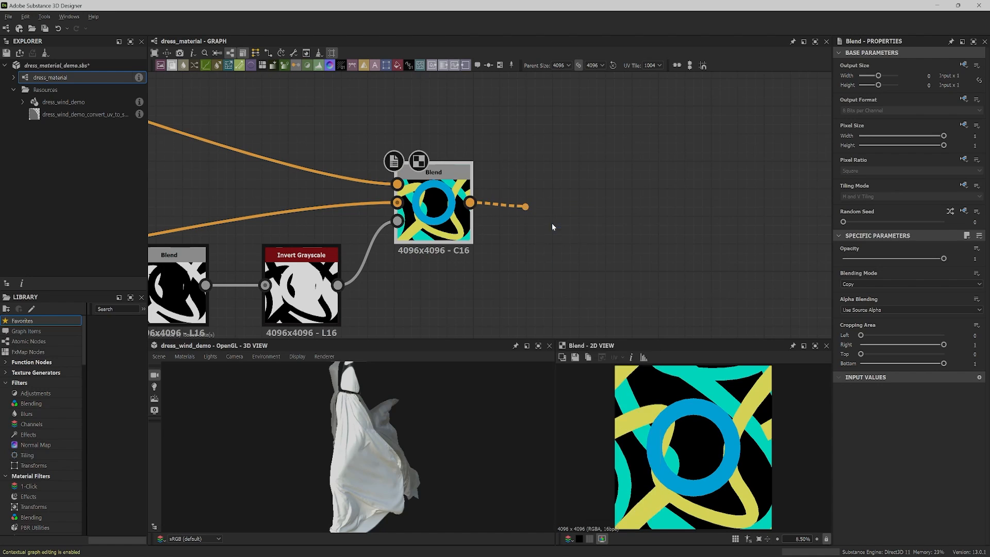
# - Convert the combined three-band Blend output with a Grayscale Conversion node and feed it into a new Gradient (Dynamic) node
pyautogui.click(547, 226)
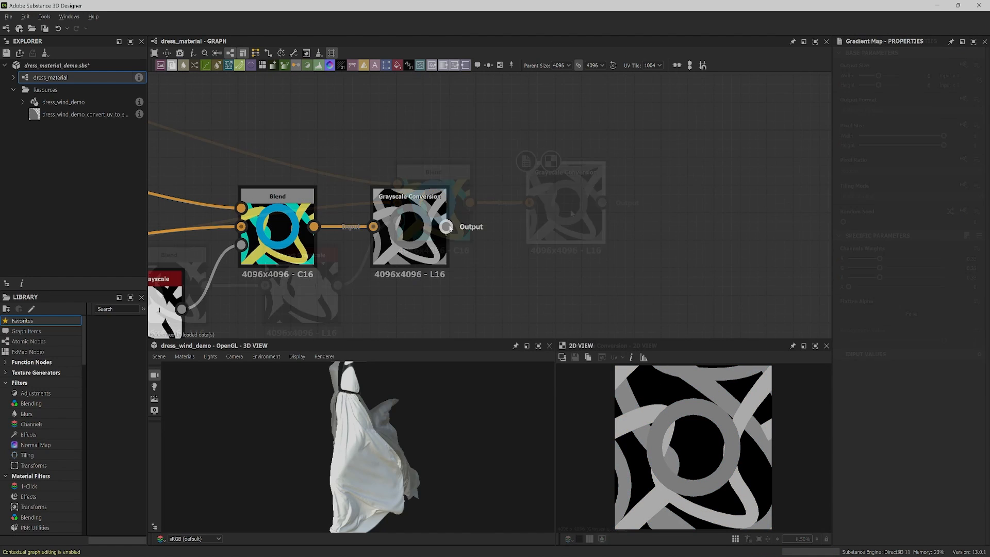
pyautogui.moveTo(446, 226); pyautogui.dragTo(519, 226)
pyautogui.write('gradi')
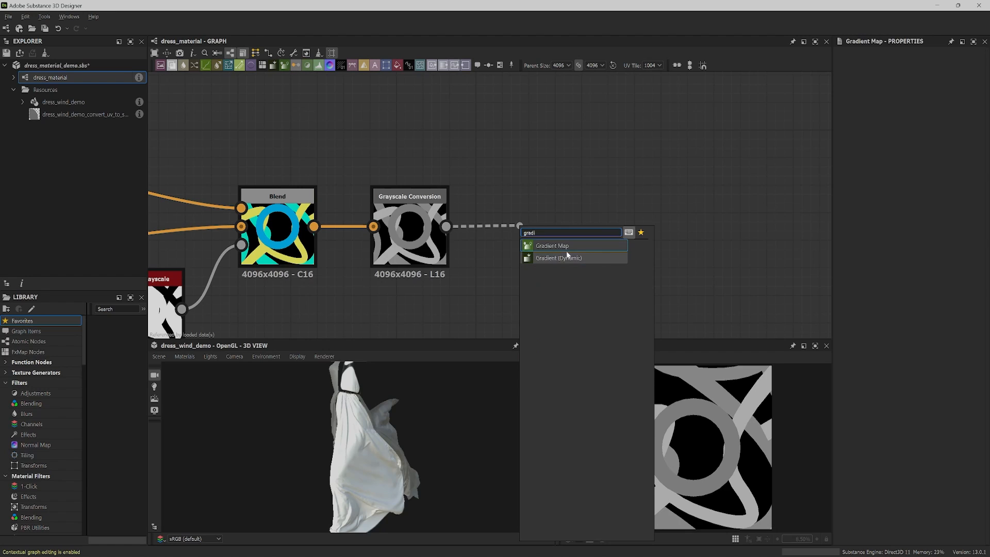
pyautogui.click(558, 258)
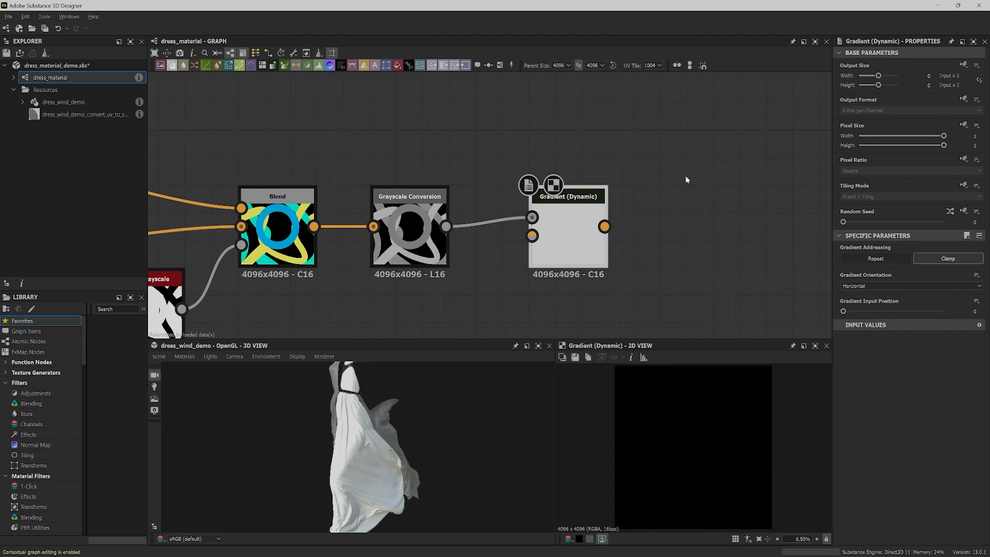
# - Open the jacket_material_1_-_pyramid_structures package alongside the dress package and inspect its graph's outputs
pyautogui.rightClick(65, 152)
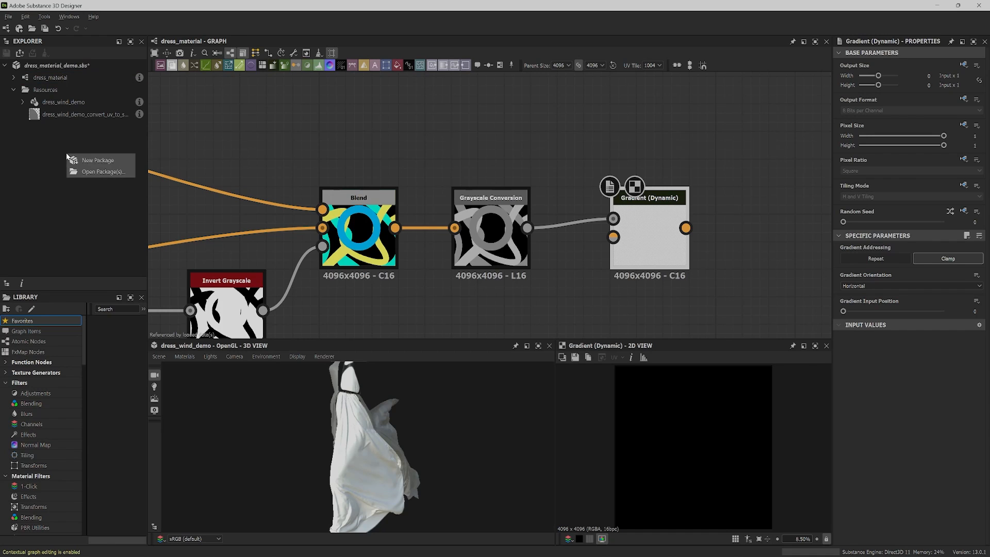
pyautogui.click(103, 172)
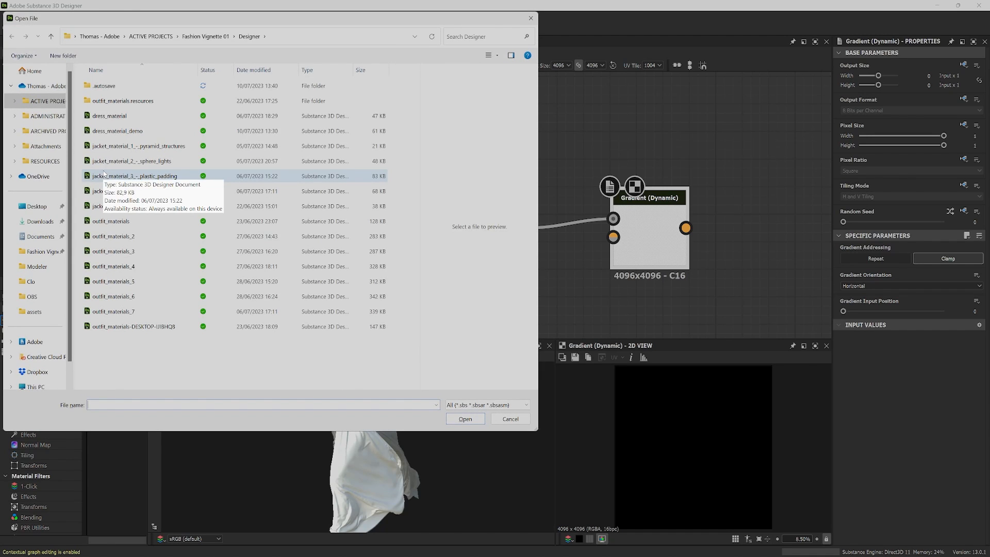
pyautogui.doubleClick(113, 146)
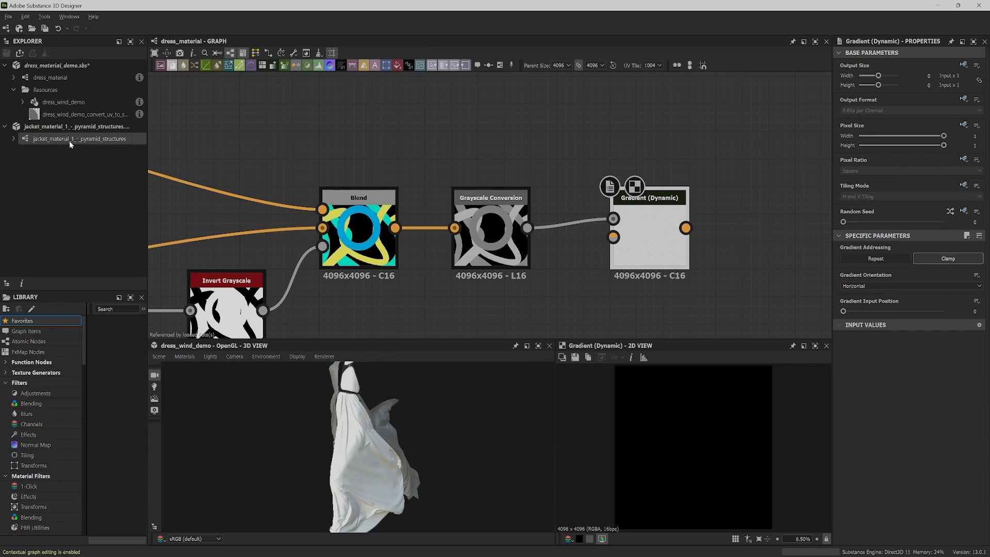
pyautogui.click(13, 139)
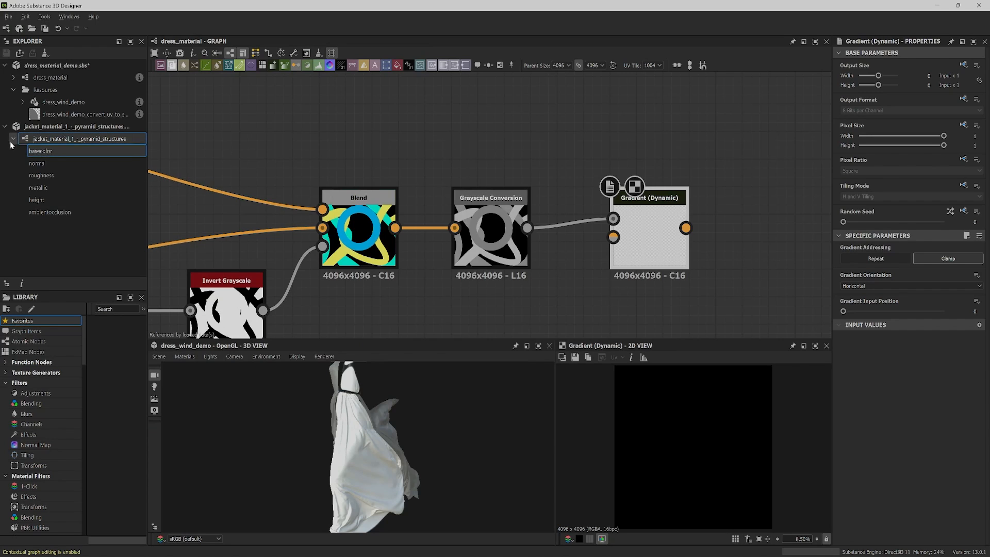
pyautogui.doubleClick(67, 138)
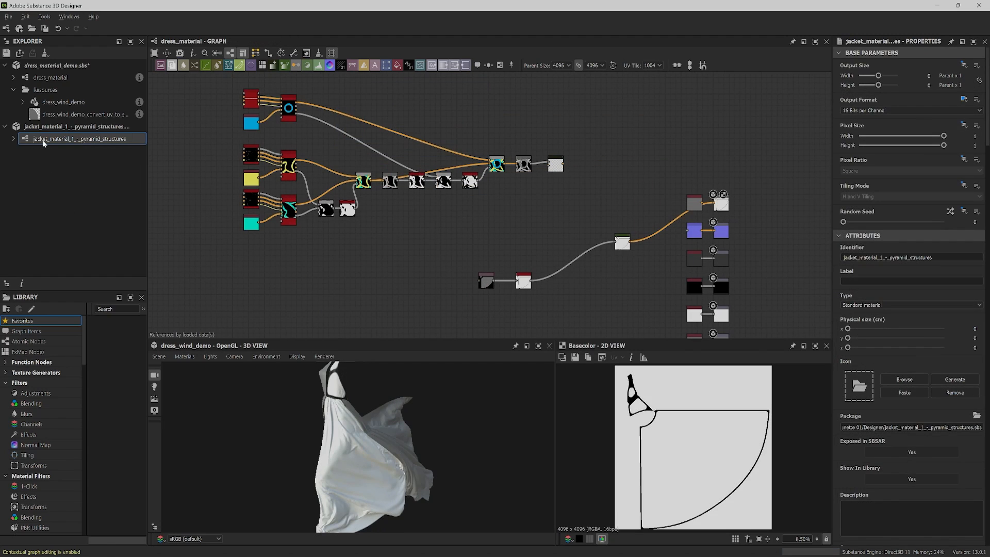
# - Place the jacket_material_1_-_pyramid_structures graph as a node in the dress graph, above the Gradient (Dynamic) node
pyautogui.moveTo(80, 139); pyautogui.dragTo(518, 111)
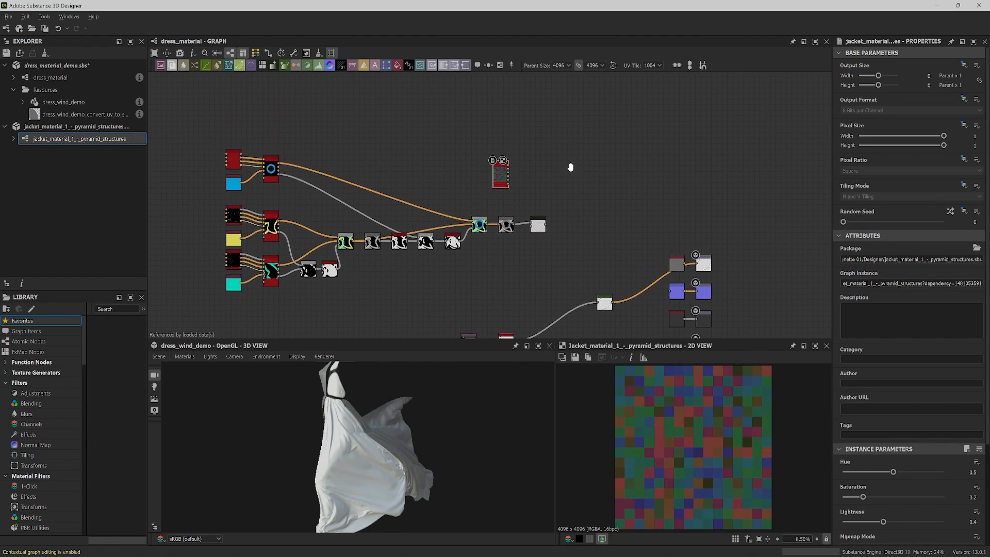
pyautogui.scroll(5, 538, 216)
pyautogui.moveTo(450, 132); pyautogui.dragTo(486, 156)
pyautogui.click(502, 144)
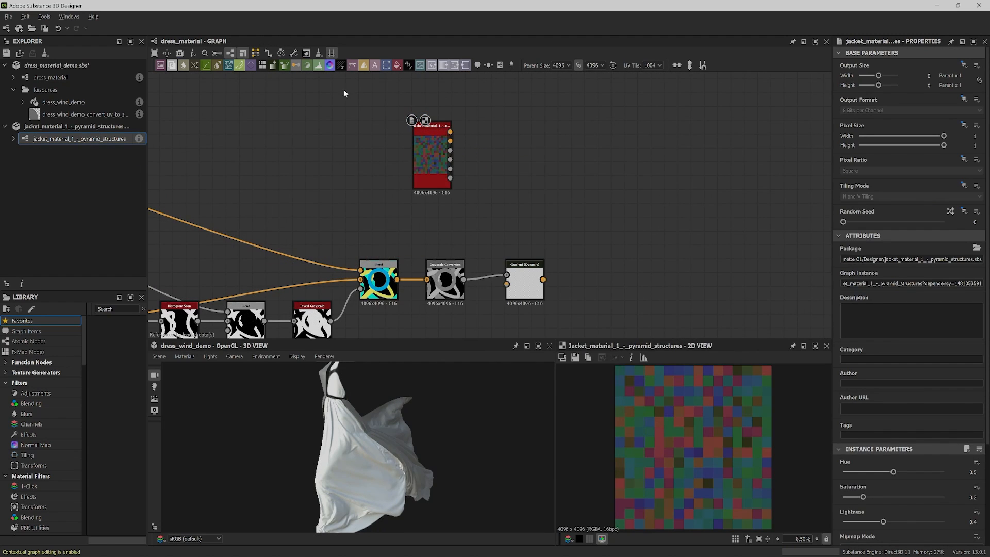
# - Connect the jacket material node's base color output to the Gradient Input of the Gradient (Dynamic) node
pyautogui.click(255, 52)
pyautogui.click(275, 64)
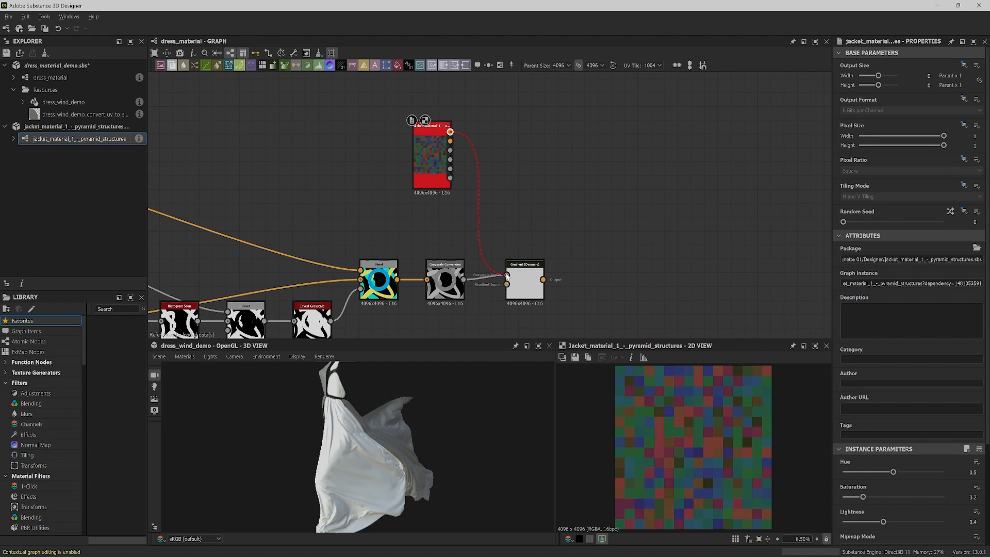
pyautogui.moveTo(508, 288); pyautogui.dragTo(507, 284)
pyautogui.click(530, 283)
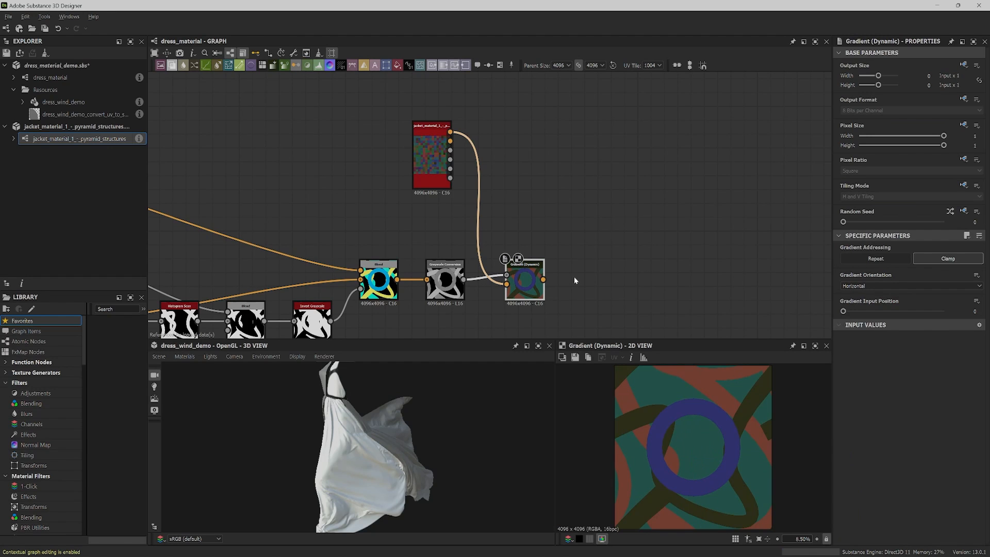
# - Blend the UV-edge Gradient Map over the Gradient (Dynamic) output in Multiply mode and connect the result to the Base Color output
pyautogui.moveTo(625, 260); pyautogui.dragTo(547, 157, button='middle')
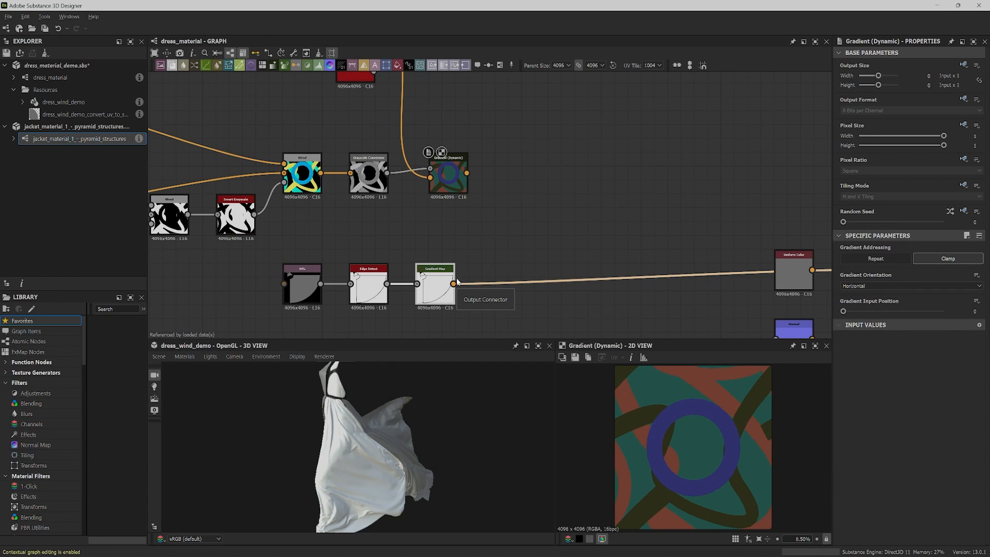
pyautogui.moveTo(467, 173); pyautogui.dragTo(564, 235)
pyautogui.click(610, 255)
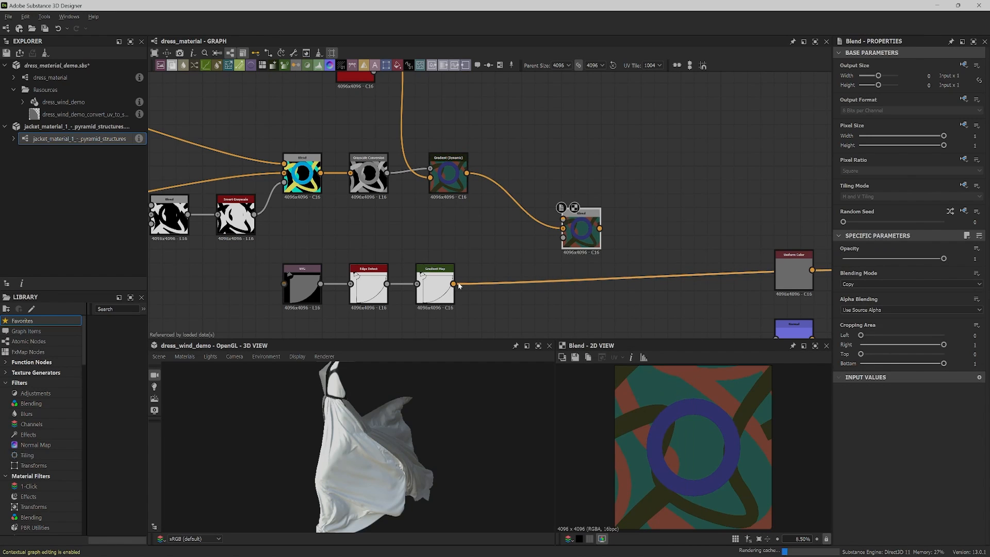
pyautogui.moveTo(453, 283); pyautogui.dragTo(558, 247)
pyautogui.click(898, 282)
pyautogui.click(897, 303)
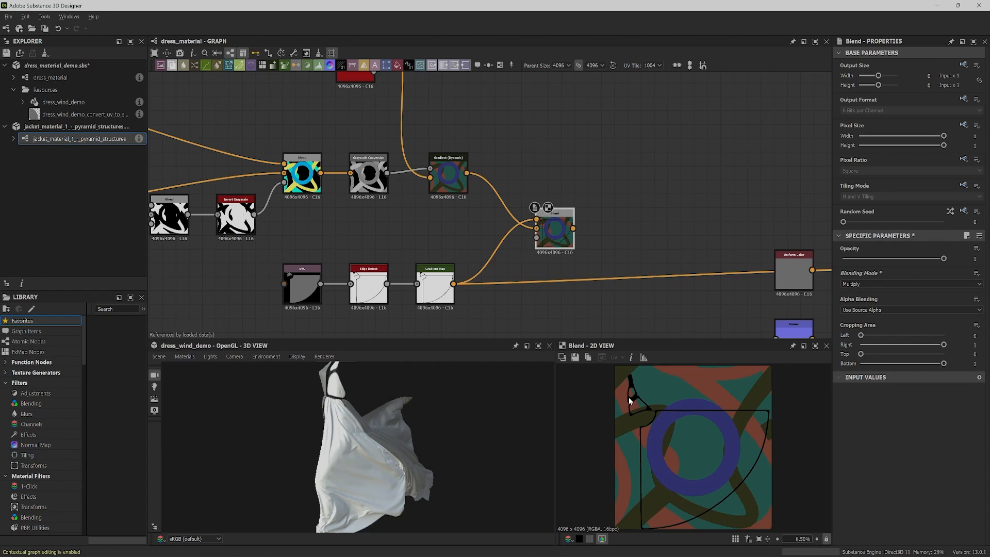
pyautogui.moveTo(575, 229); pyautogui.dragTo(503, 221, button='middle')
pyautogui.moveTo(577, 233); pyautogui.dragTo(770, 261)
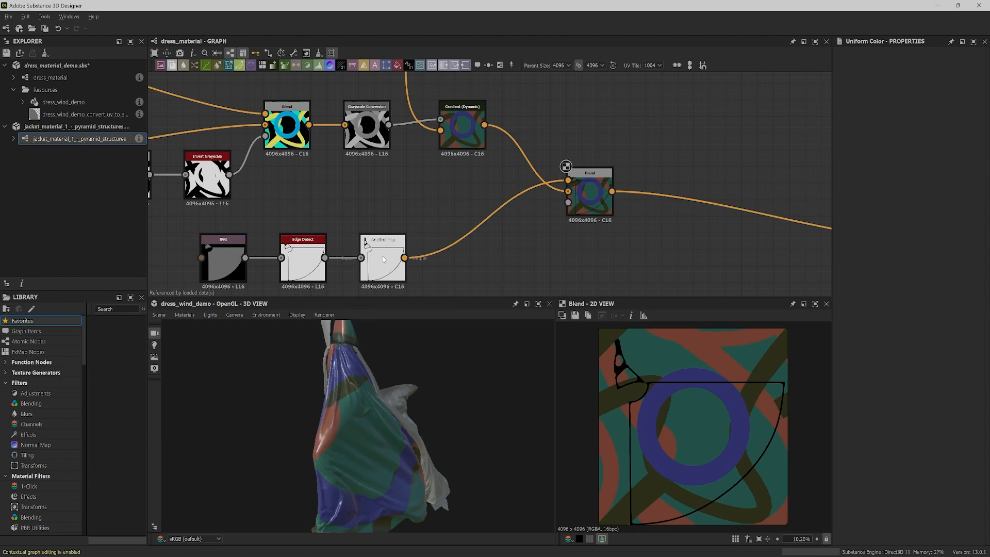
# - Insert an Invert Grayscale node between the UV Edge Detect and Gradient Map, and set the base color Blend's mode to Screen
pyautogui.moveTo(383, 259); pyautogui.dragTo(454, 259)
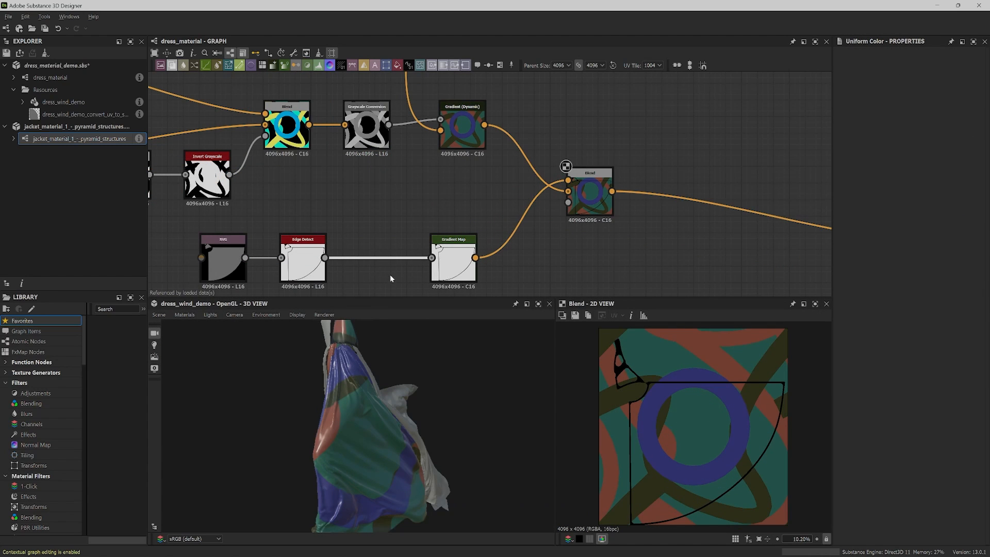
pyautogui.press('space')
pyautogui.write('inve')
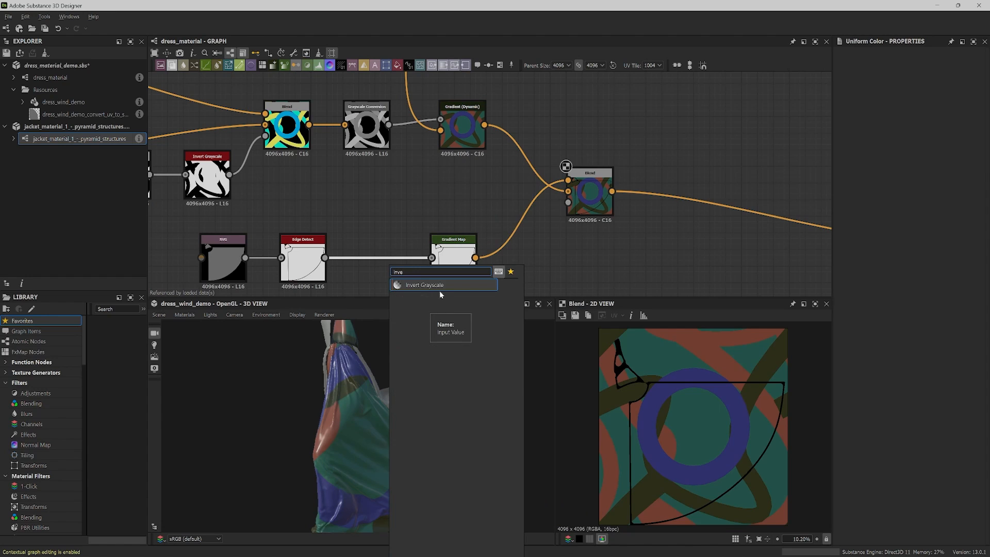
pyautogui.click(440, 289)
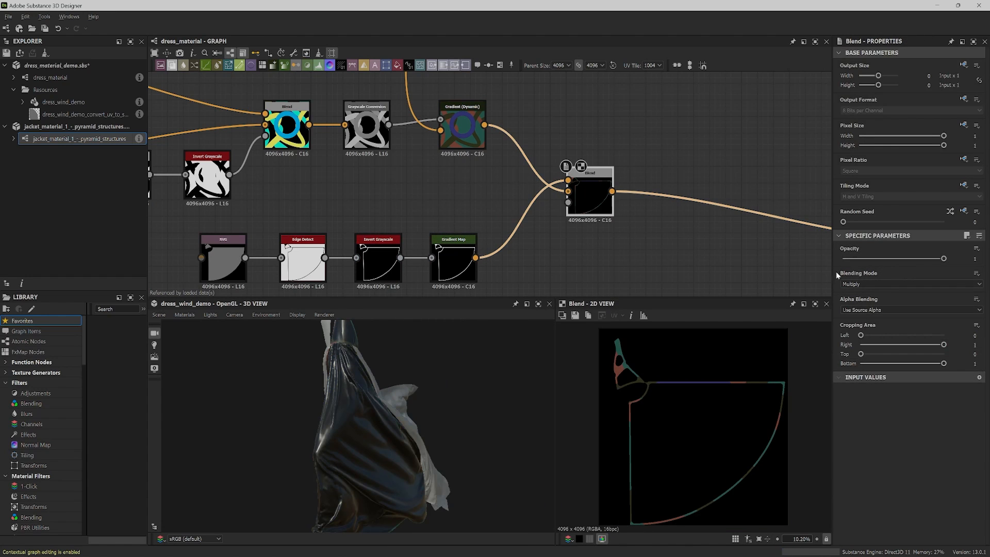
pyautogui.click(907, 284)
pyautogui.click(901, 345)
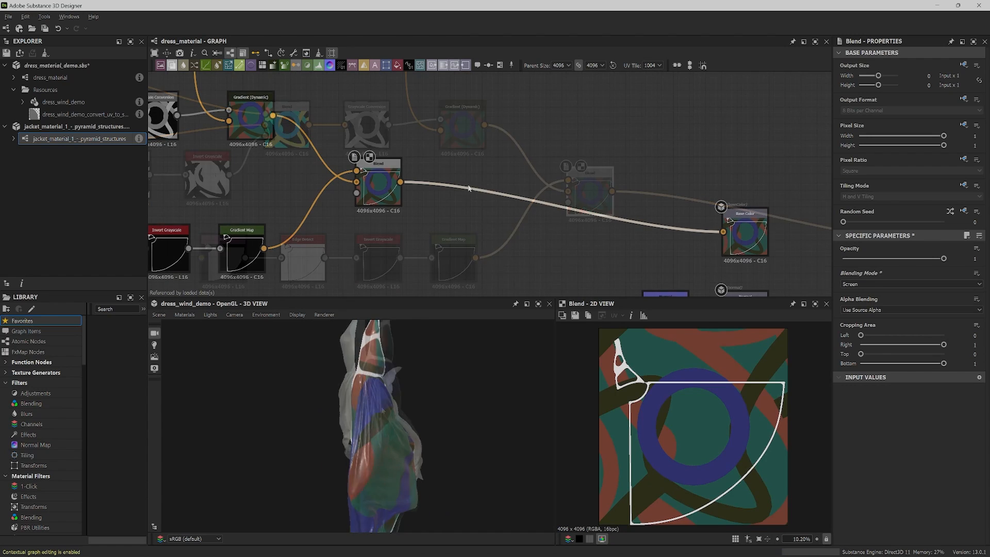
# - Insert an HSL node between the Screen Blend and the Base Color output and lower its Saturation
pyautogui.press('space')
pyautogui.write('h')
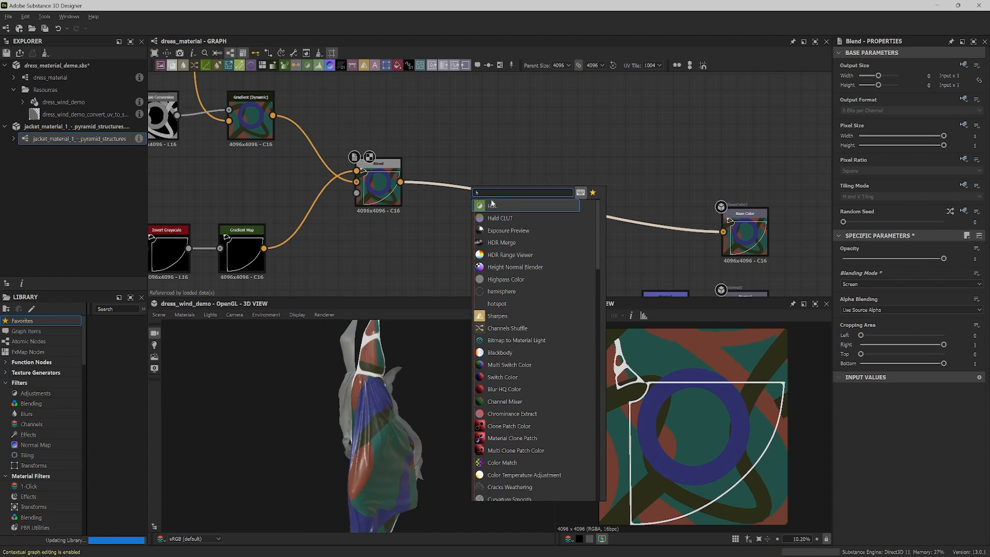
pyautogui.click(531, 205)
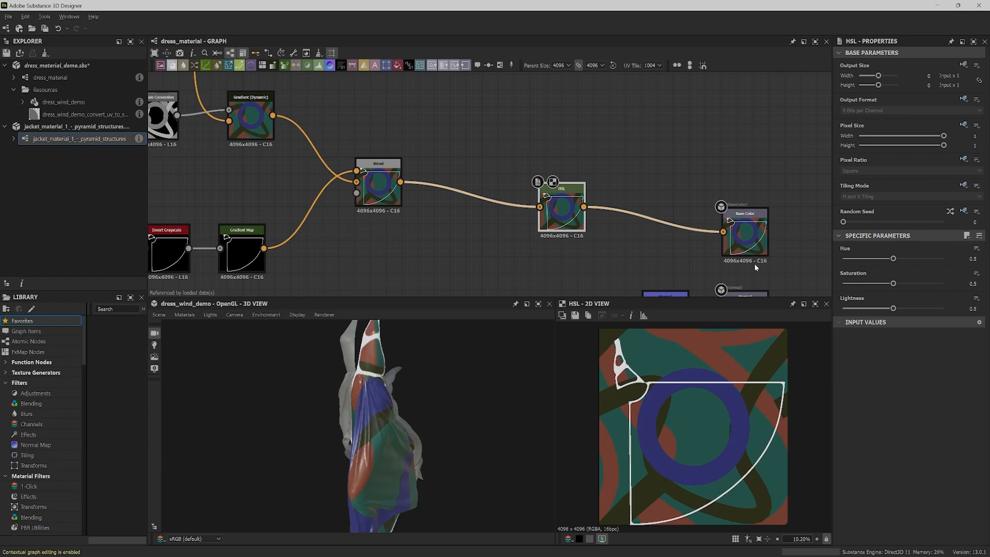
pyautogui.moveTo(893, 285)
pyautogui.mouseDown()
pyautogui.moveTo(869, 287)
pyautogui.moveTo(886, 288)
pyautogui.moveTo(877, 292)
pyautogui.mouseUp()
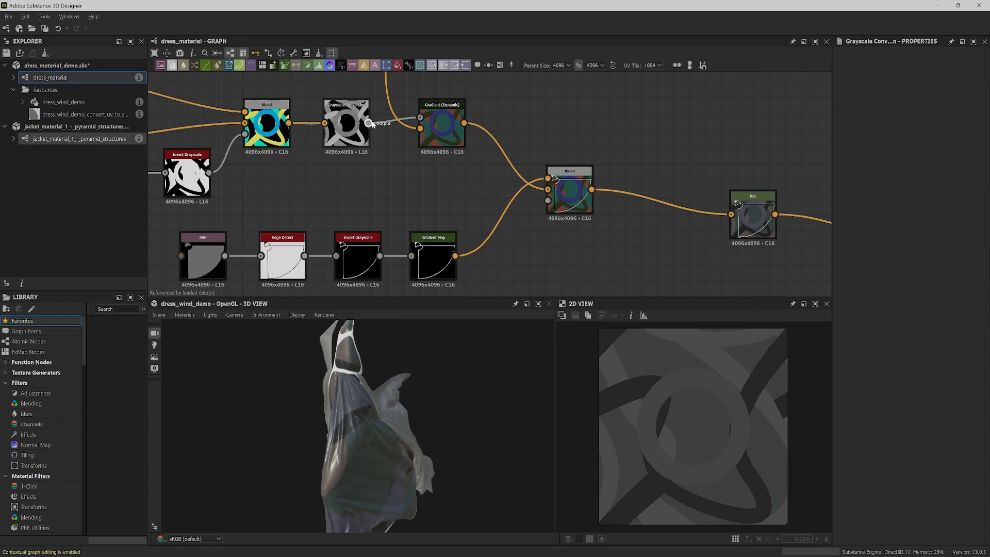
# - Add an Edge Detect node to the output of the Grayscale Conversion that feeds the Gradient (Dynamic) node
pyautogui.moveTo(369, 123); pyautogui.dragTo(518, 121)
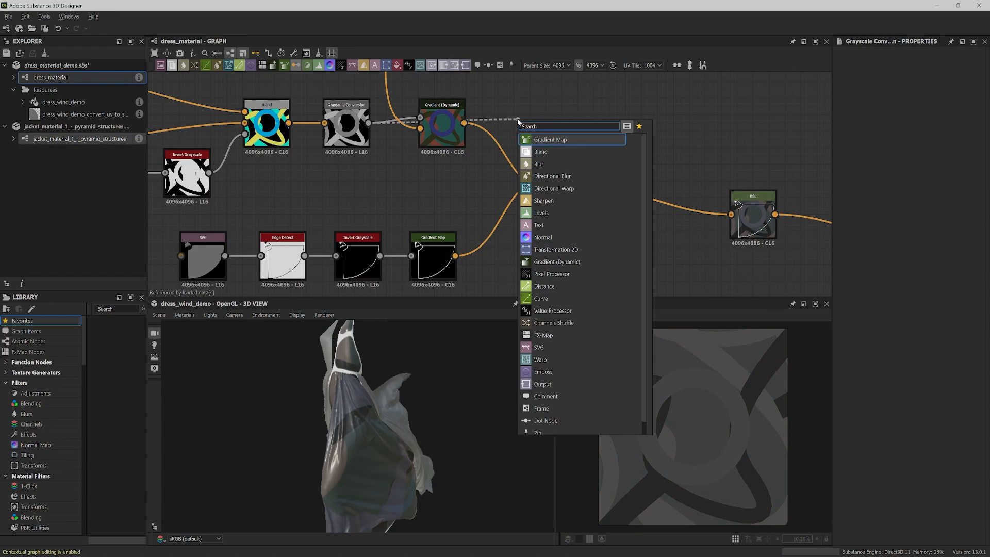
pyautogui.write('w')
pyautogui.press('BackSpace')
pyautogui.write('edge')
pyautogui.click(547, 140)
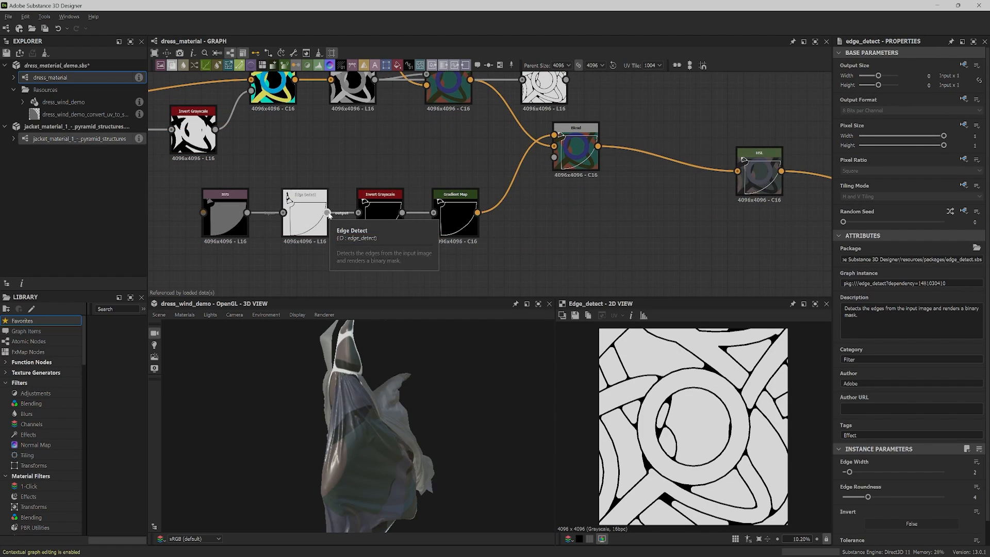
# - Add a Blend node after the UV Edge Detect, using the band Edge Detect as Foreground and Multiply as the blending mode
pyautogui.moveTo(359, 155); pyautogui.dragTo(360, 155)
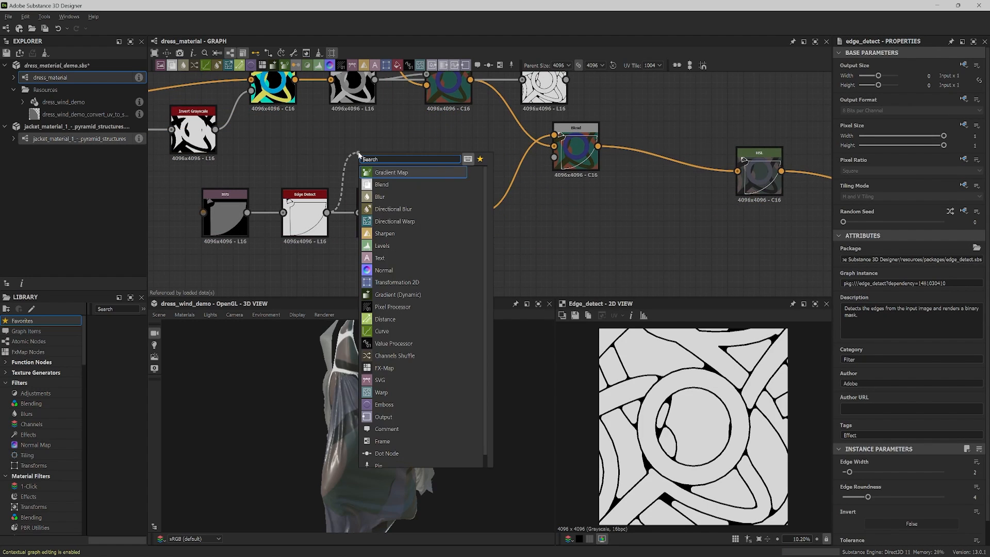
pyautogui.click(394, 178)
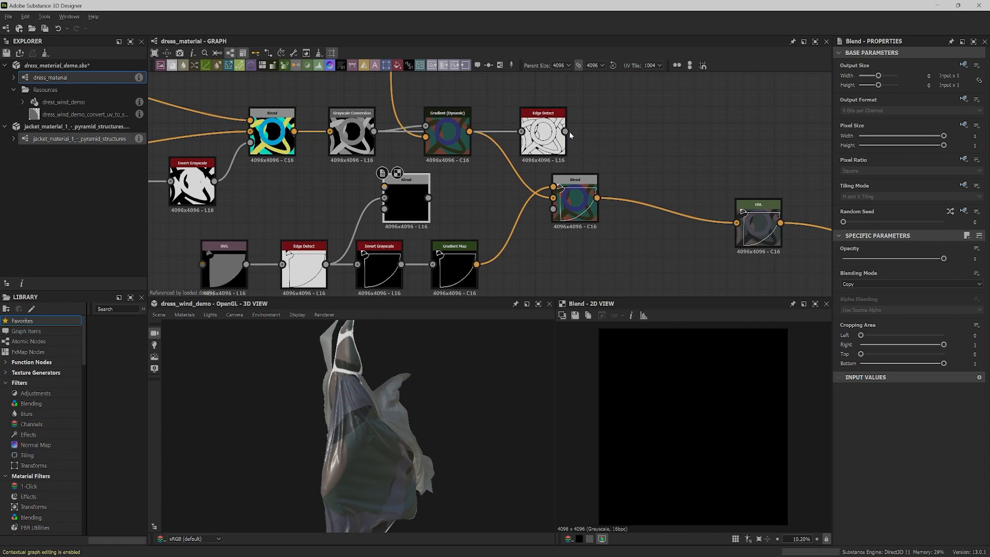
pyautogui.moveTo(566, 131); pyautogui.dragTo(384, 187)
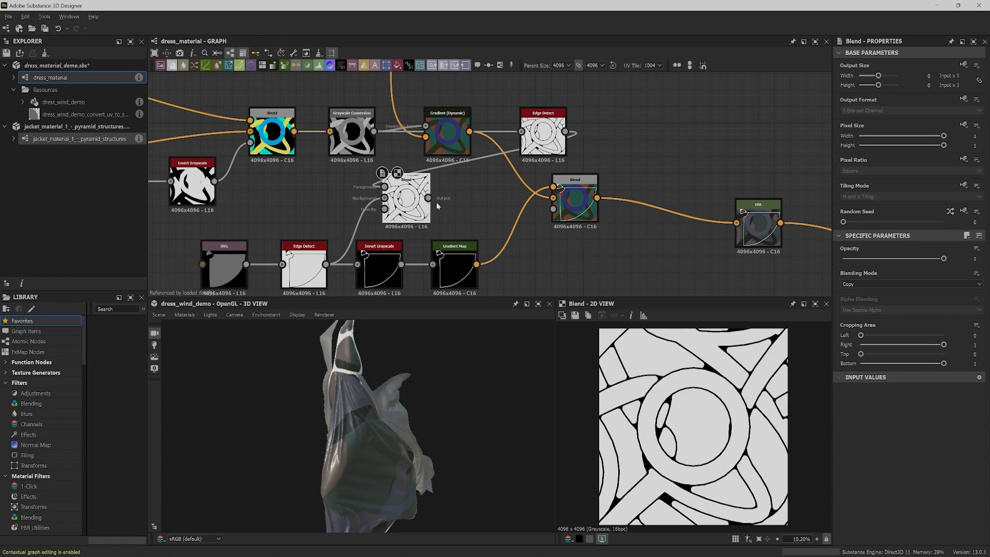
pyautogui.click(899, 283)
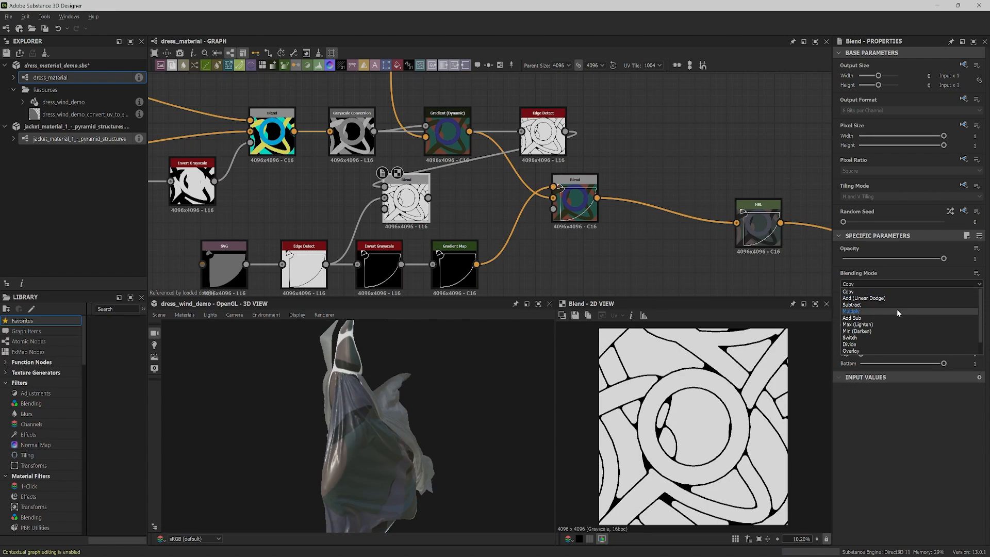
pyautogui.click(896, 311)
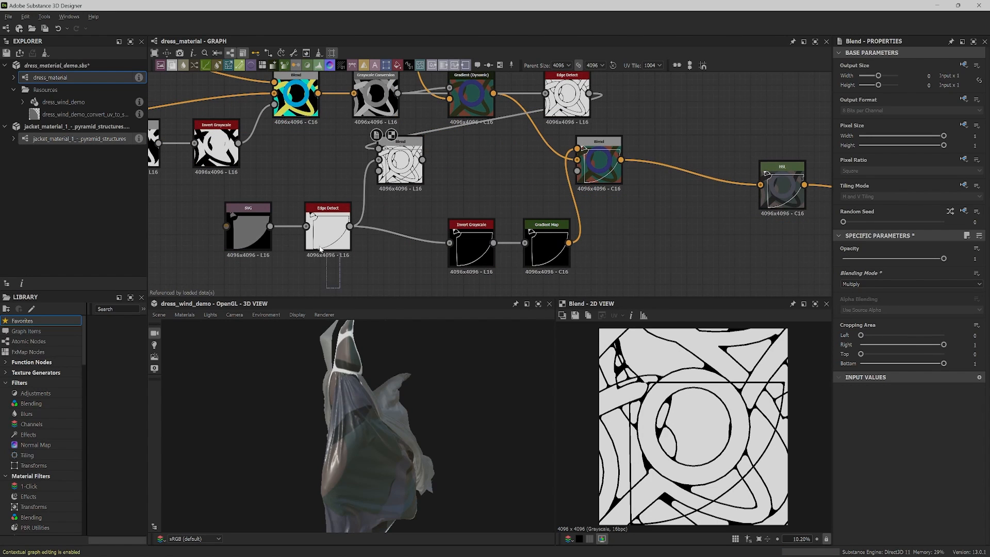
# - Rearrange the SVG and UV Edge Detect nodes and insert the Multiply Blend between the Edge Detect and Invert Grayscale nodes
pyautogui.moveTo(319, 247); pyautogui.dragTo(253, 240)
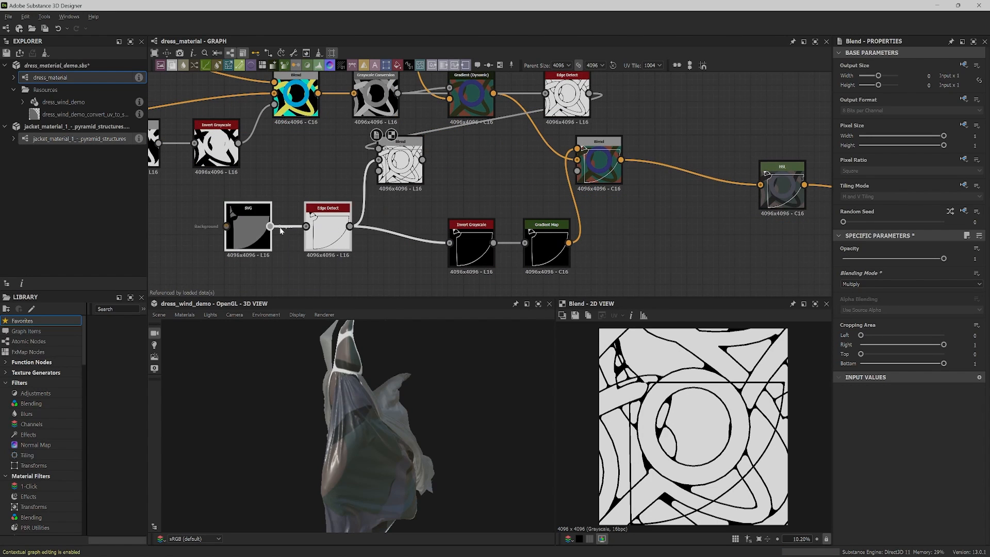
pyautogui.moveTo(340, 231); pyautogui.dragTo(310, 247)
pyautogui.moveTo(406, 167); pyautogui.dragTo(396, 255)
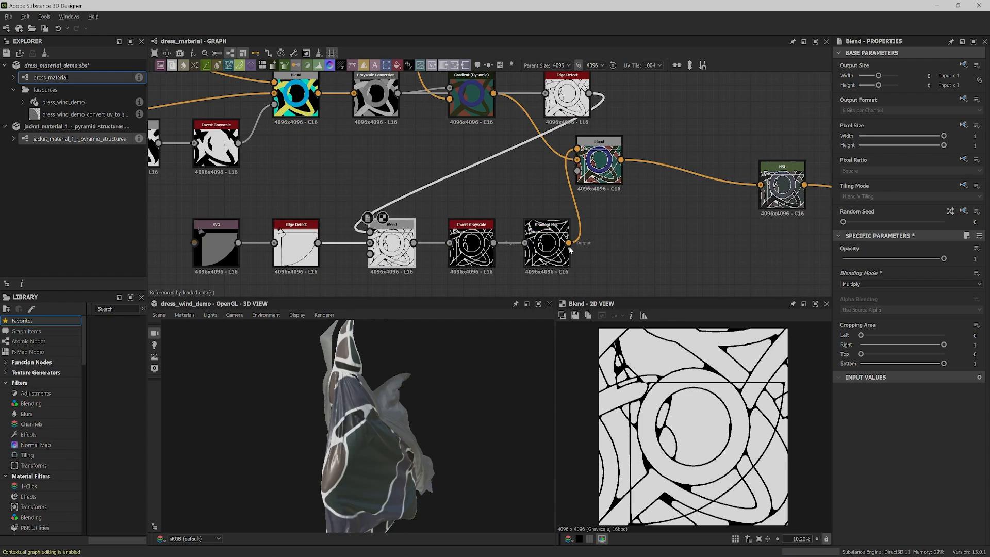
pyautogui.moveTo(665, 214); pyautogui.dragTo(640, 226, button='middle')
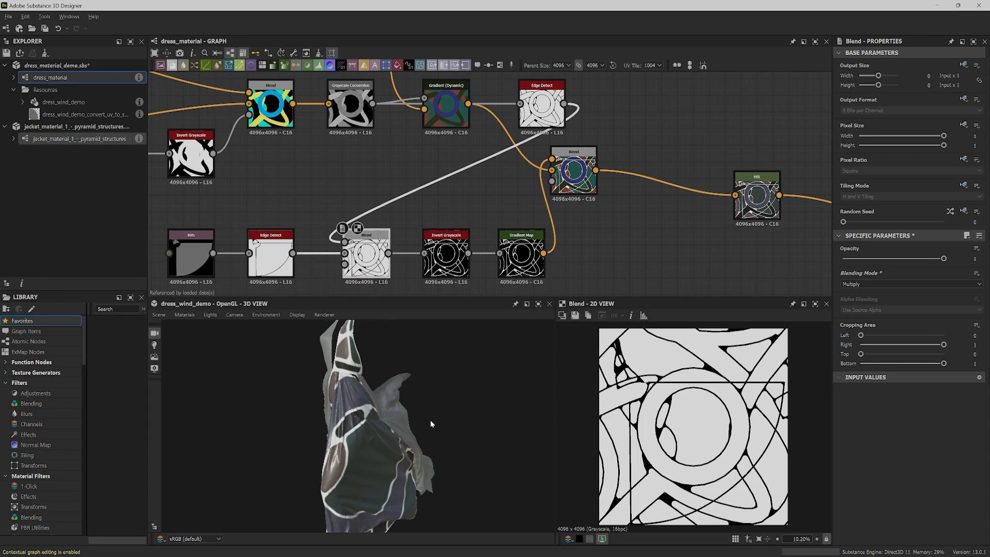
# - Reduce the Edge Width of the bands' Edge Detect and insert another Edge Detect between the Multiply Blend and Invert Grayscale nodes
pyautogui.moveTo(427, 416)
pyautogui.mouseDown()
pyautogui.moveTo(459, 402)
pyautogui.moveTo(436, 426)
pyautogui.moveTo(385, 418)
pyautogui.moveTo(430, 410)
pyautogui.moveTo(419, 405)
pyautogui.mouseUp()
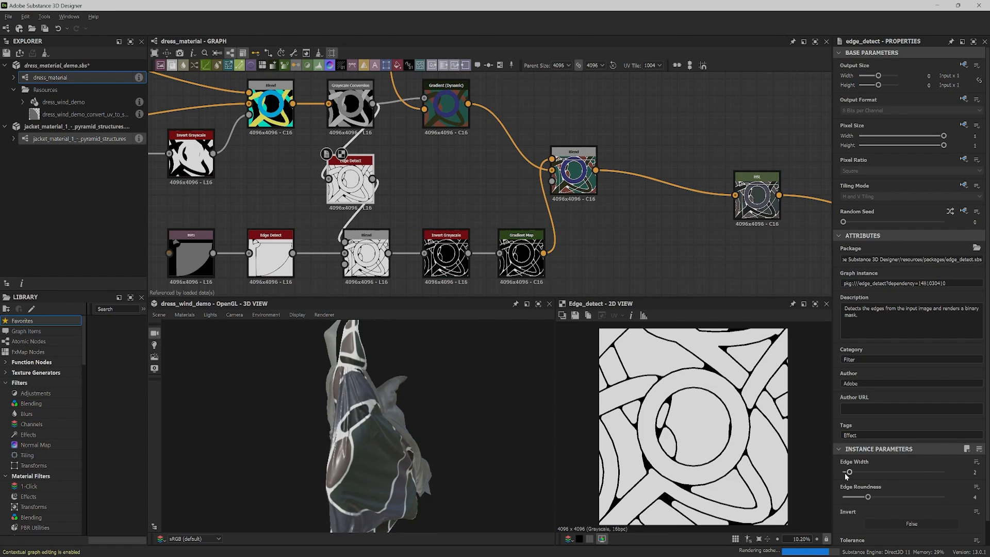
pyautogui.moveTo(848, 472); pyautogui.dragTo(846, 472)
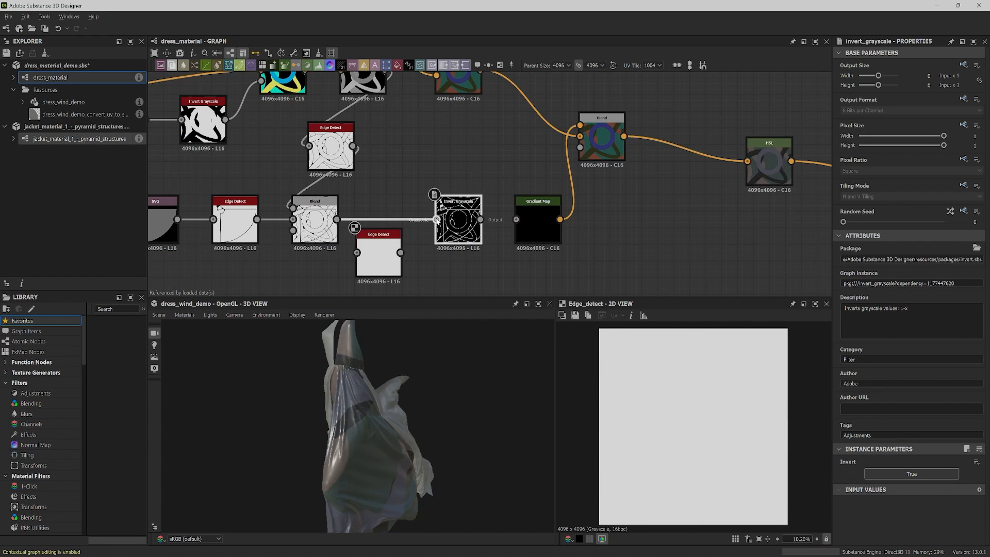
pyautogui.moveTo(436, 219)
pyautogui.mouseDown()
pyautogui.moveTo(347, 245)
pyautogui.moveTo(358, 254)
pyautogui.moveTo(436, 220)
pyautogui.mouseUp()
pyautogui.moveTo(382, 256); pyautogui.dragTo(397, 225)
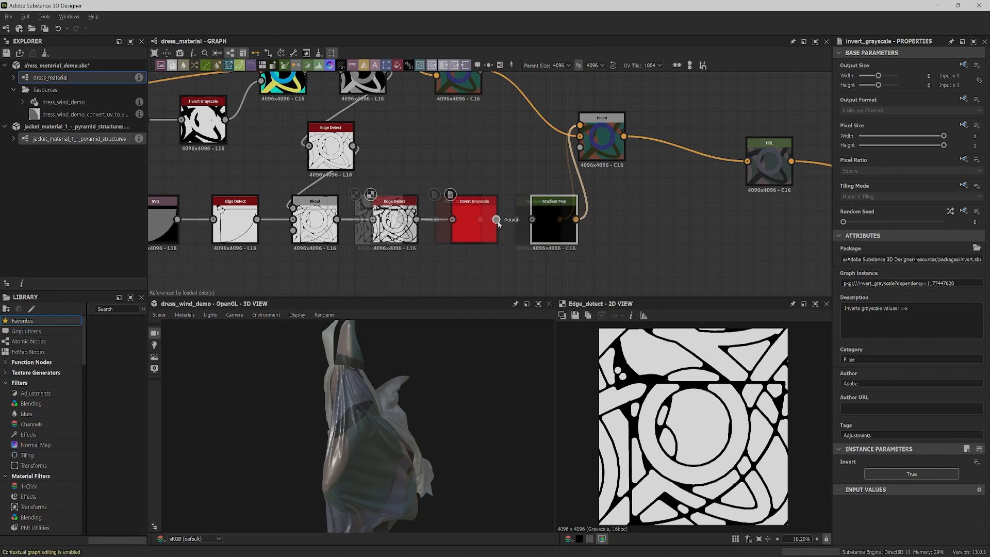
pyautogui.click(561, 229)
# - Set the newly inserted Edge Detect's Edge Width to 1.4 and Edge Roundness to 1.5 while previewing the color Blend
pyautogui.click(608, 137)
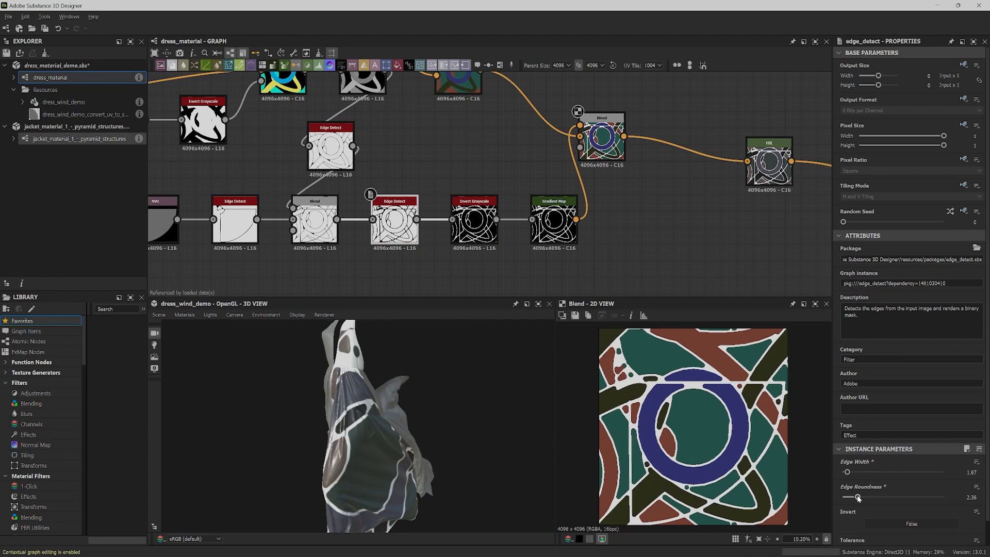
pyautogui.click(853, 498)
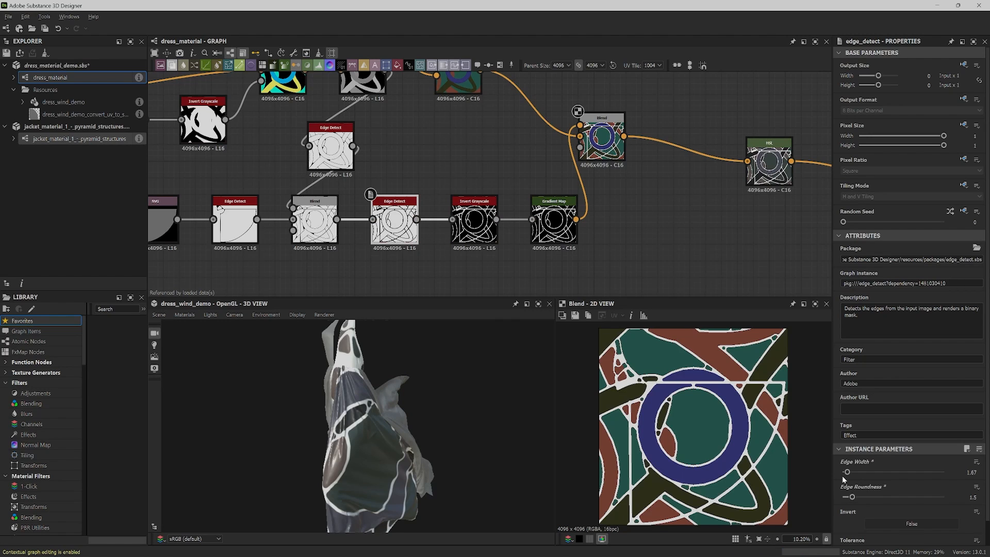
pyautogui.click(848, 497)
pyautogui.click(972, 472)
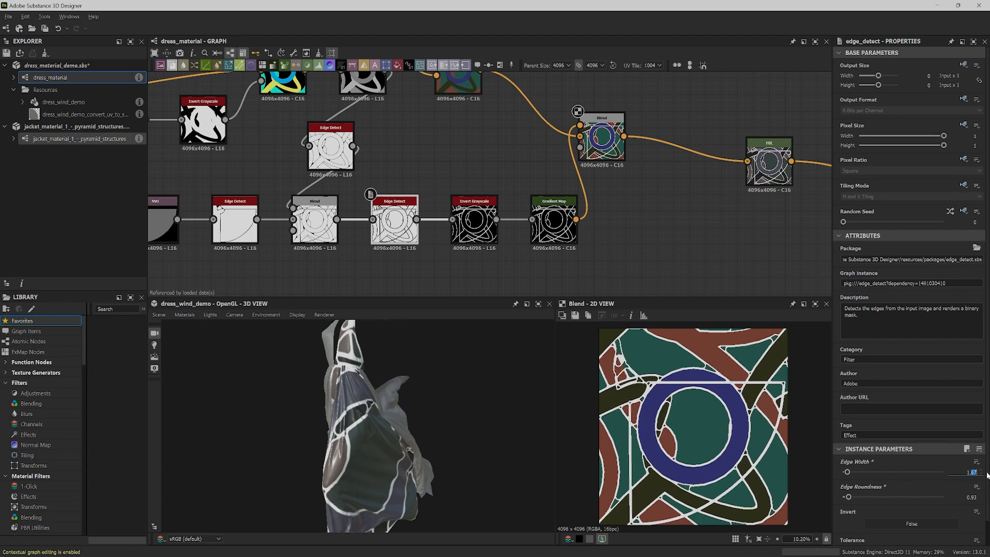
pyautogui.press('Return')
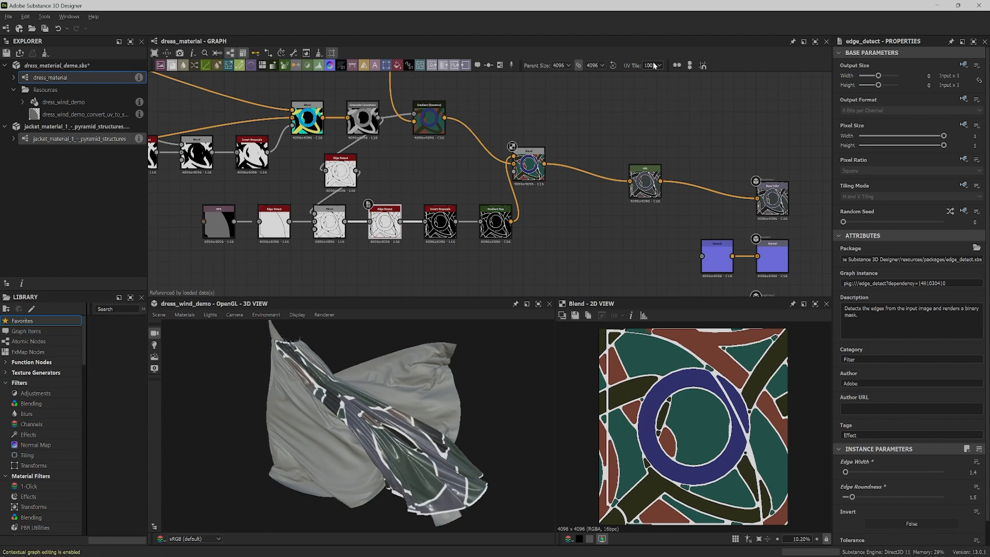
# - Inspect the outlines on the dress with the UV tile preview set to 1002 and to 1004
pyautogui.click(654, 66)
pyautogui.click(656, 80)
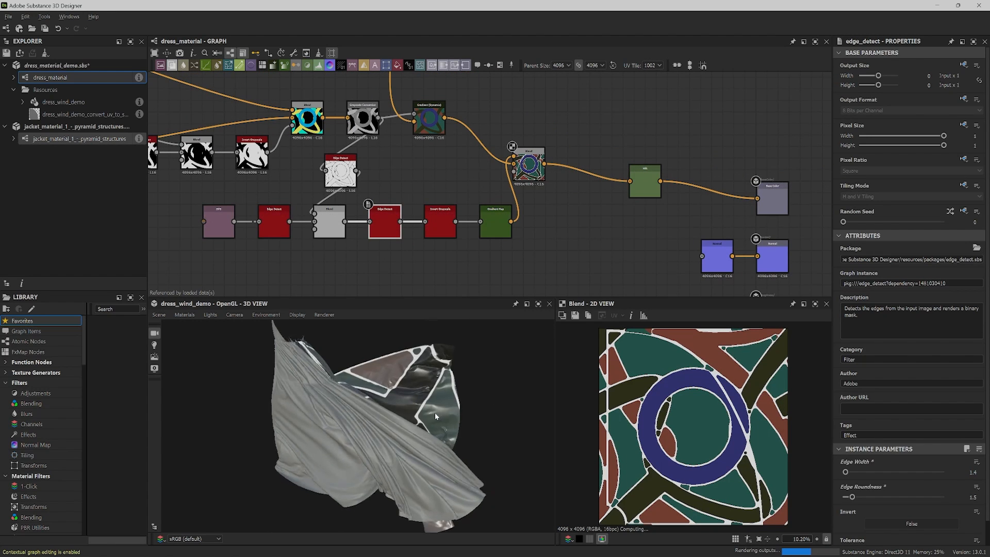
pyautogui.moveTo(365, 430); pyautogui.dragTo(456, 403)
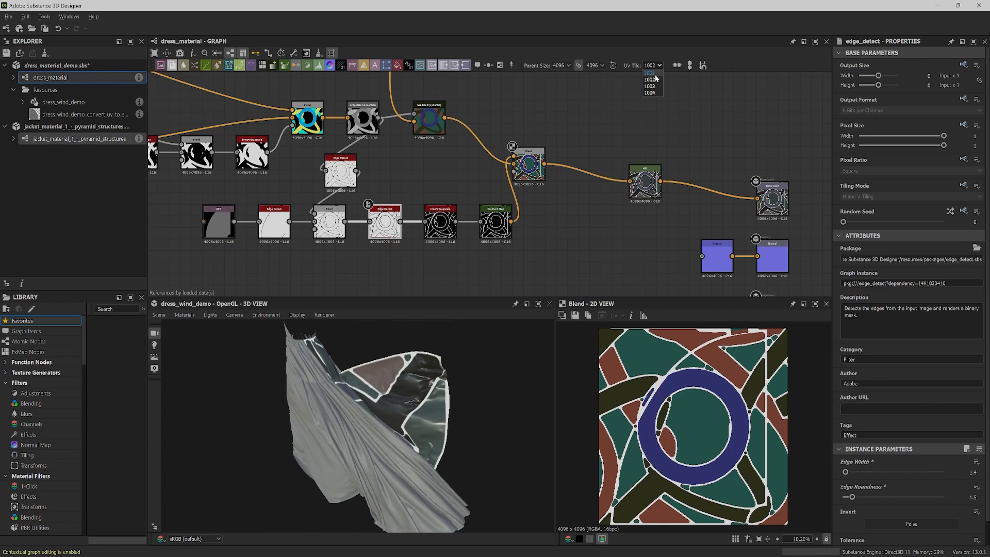
pyautogui.click(649, 93)
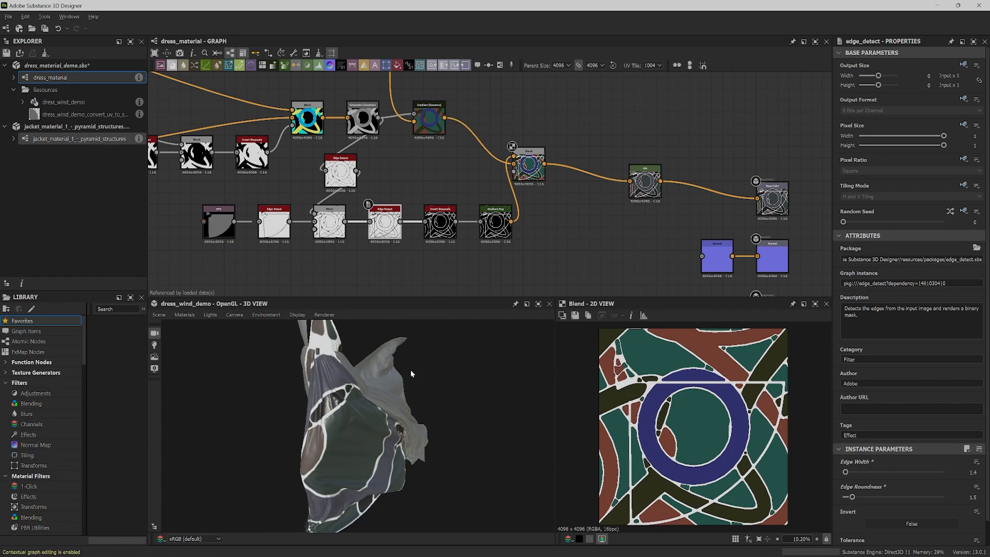
pyautogui.moveTo(411, 373); pyautogui.dragTo(444, 342)
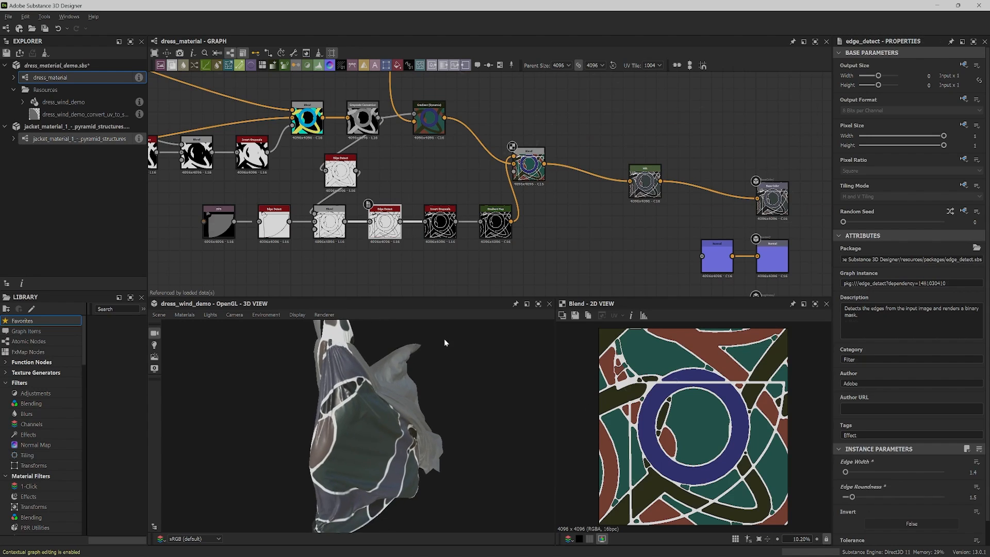
# - Reshape the yellow band by moving its Spline (Poly Quadratic) points in the 2D view, and reduce the Spline Circle's radius slightly
pyautogui.click(740, 354)
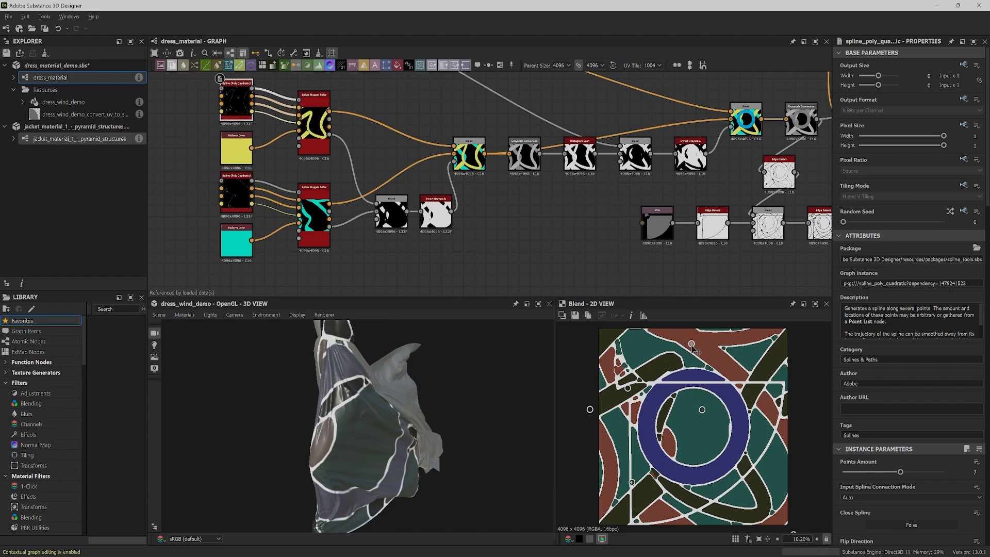
pyautogui.moveTo(691, 344); pyautogui.dragTo(689, 335)
pyautogui.moveTo(701, 409)
pyautogui.mouseDown()
pyautogui.moveTo(719, 412)
pyautogui.moveTo(683, 405)
pyautogui.mouseUp()
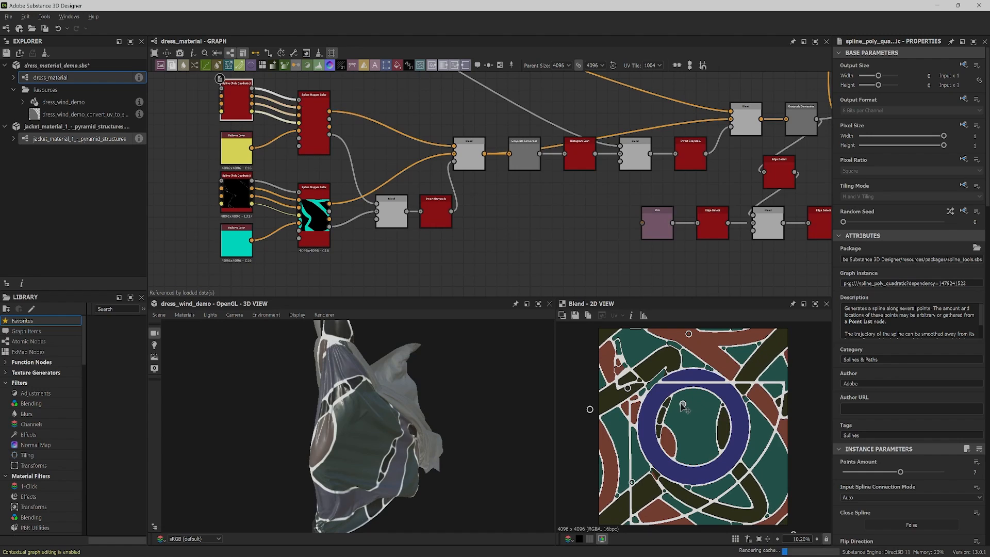
pyautogui.moveTo(632, 483); pyautogui.dragTo(645, 450)
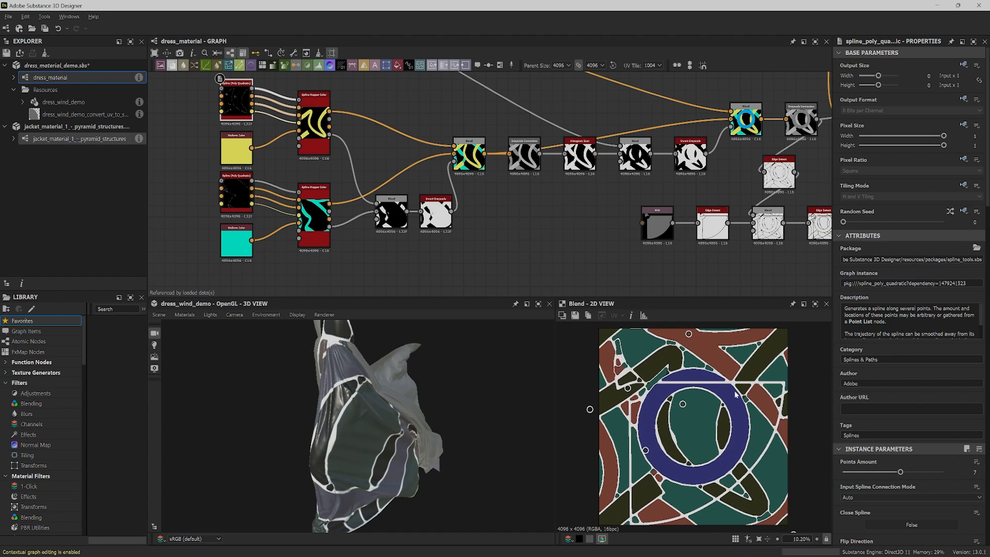
pyautogui.moveTo(688, 334); pyautogui.dragTo(660, 340)
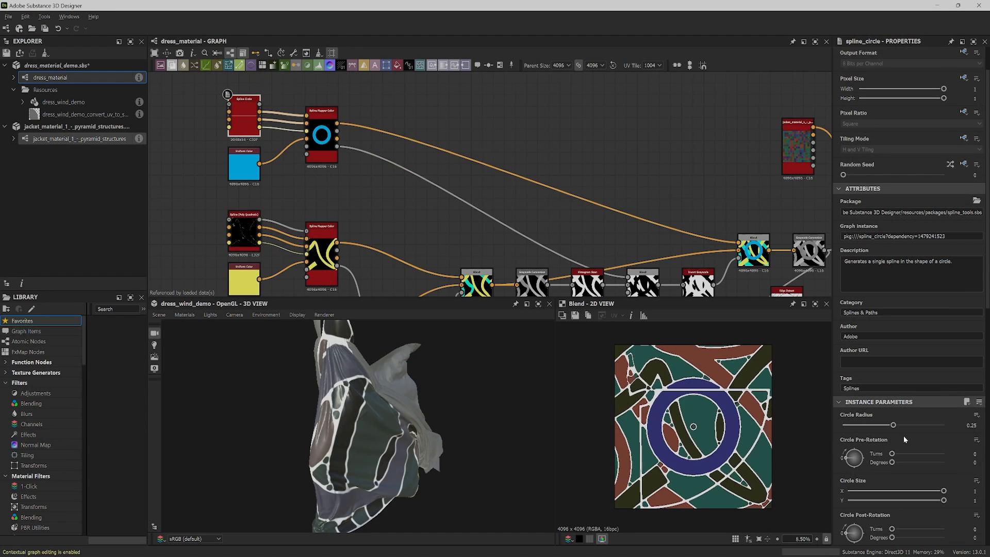
pyautogui.scroll(-1, 903, 435)
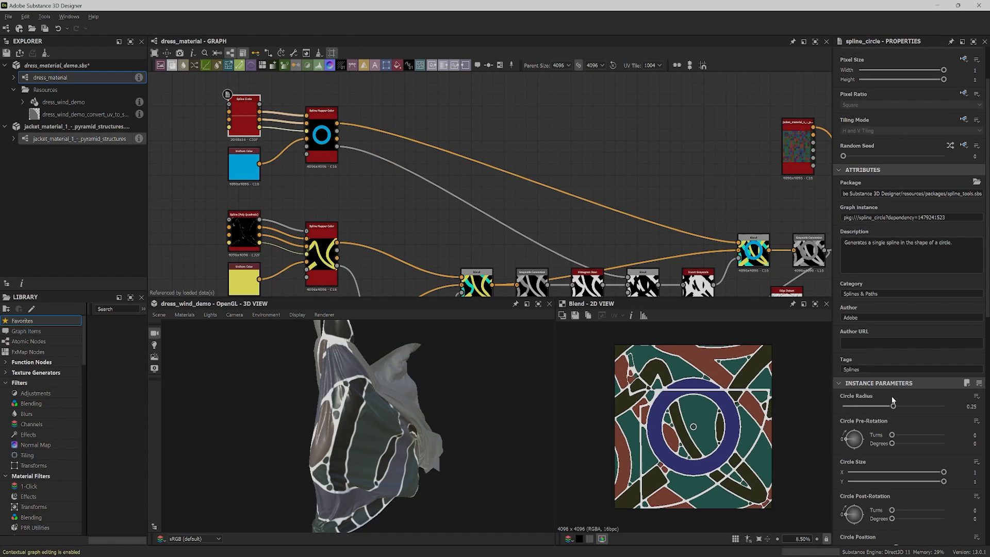
pyautogui.click(888, 406)
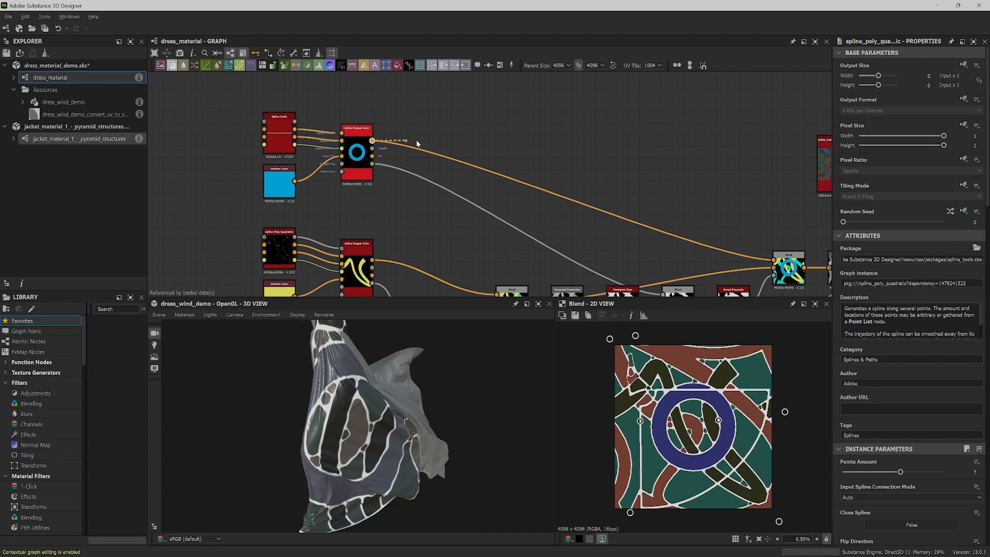
# - Add a Transformation 2D node after the blue ring's Spline Mapper Color and branch a Grayscale Conversion node off its output
pyautogui.moveTo(416, 140); pyautogui.dragTo(464, 145)
pyautogui.write('tra')
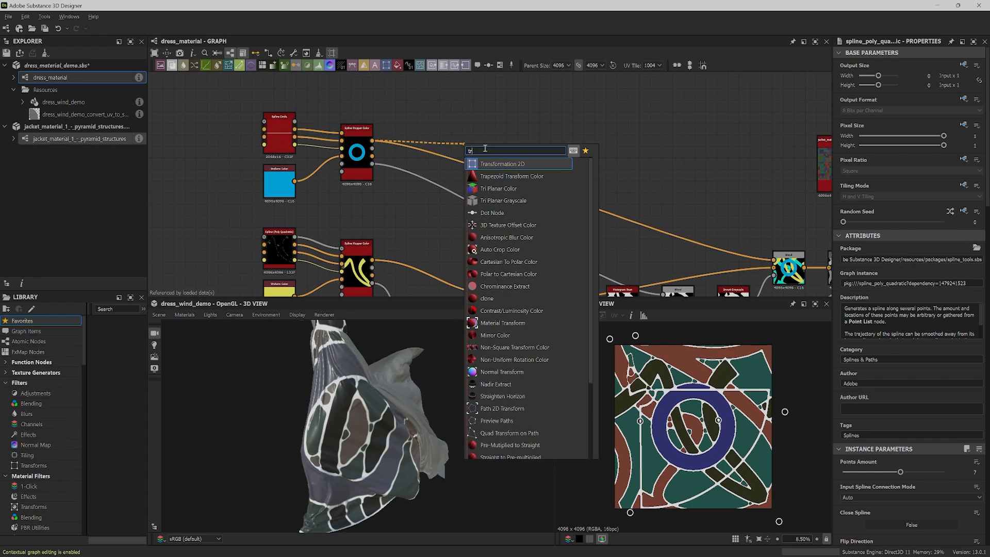
pyautogui.click(507, 163)
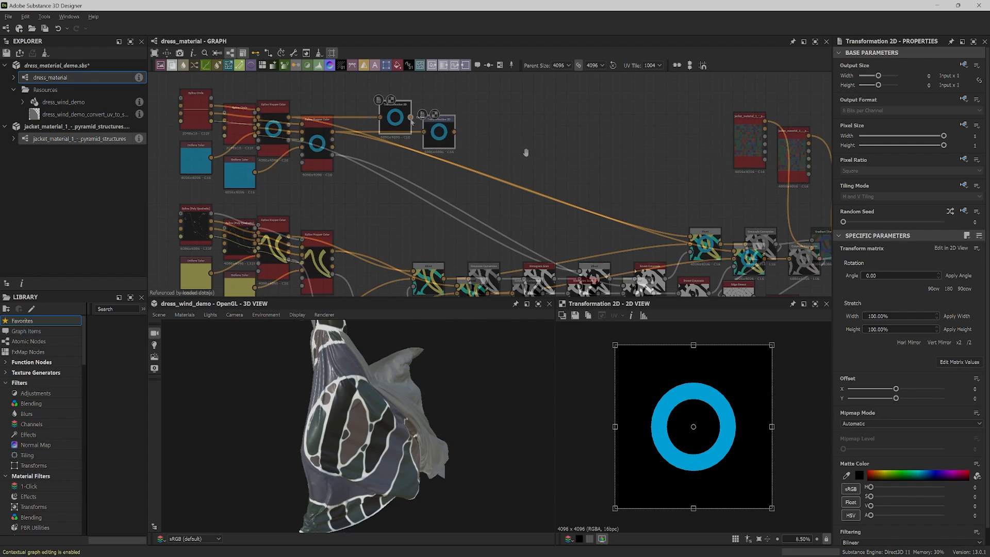
pyautogui.moveTo(440, 142); pyautogui.dragTo(458, 129)
pyautogui.write('gray')
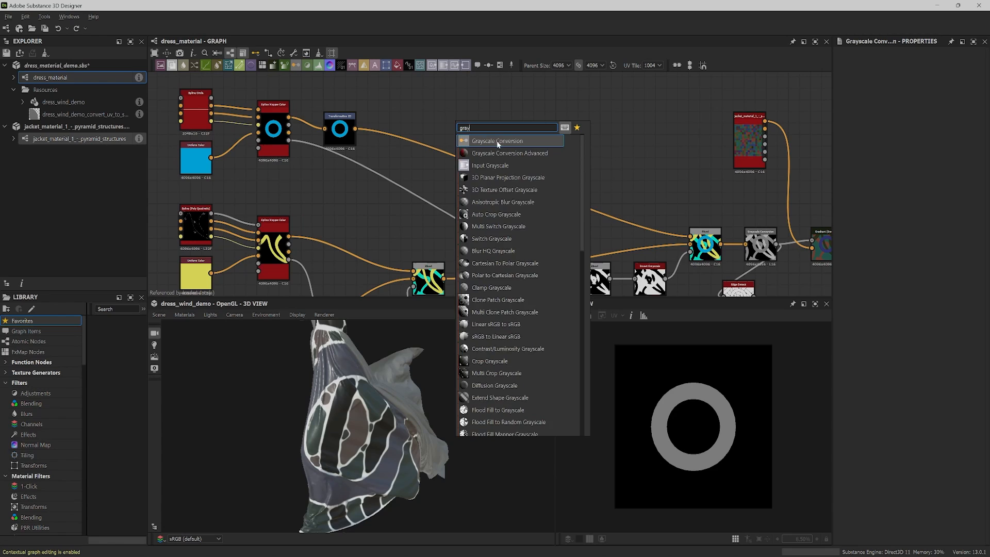
pyautogui.click(498, 140)
# - Add a Histogram Scan after the ring's Grayscale Conversion with Position at maximum, and shift the ring with the Transformation 2D node
pyautogui.moveTo(453, 122); pyautogui.dragTo(366, 200)
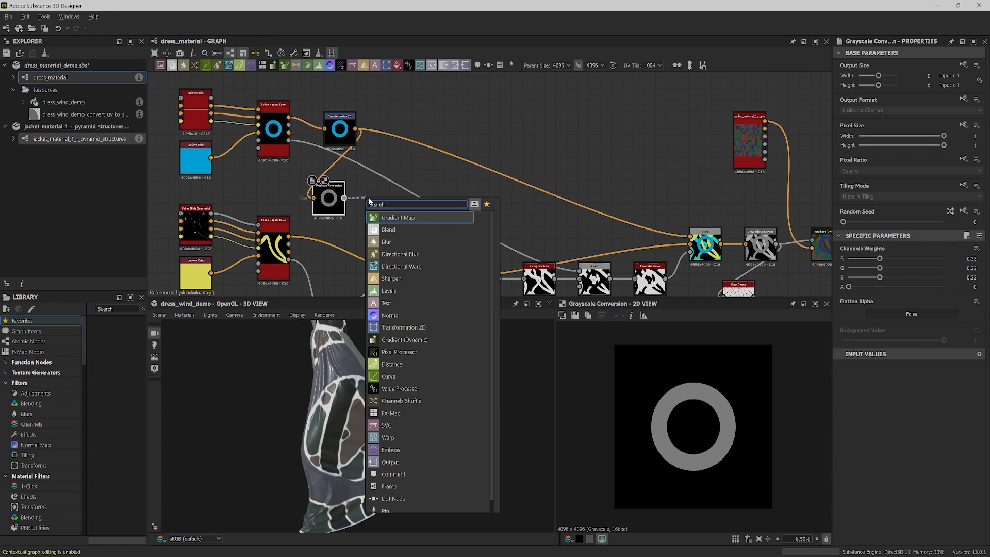
pyautogui.write('histogram')
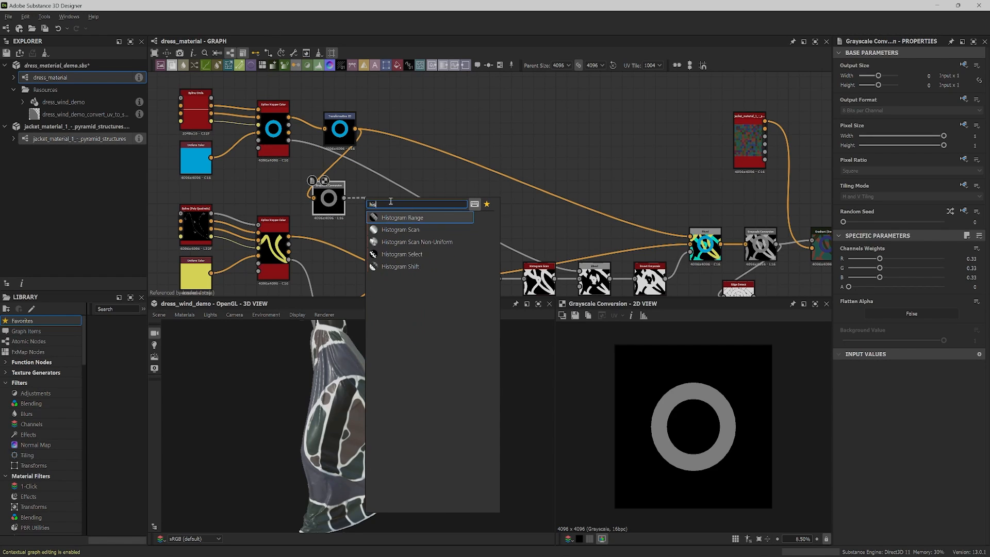
pyautogui.click(407, 230)
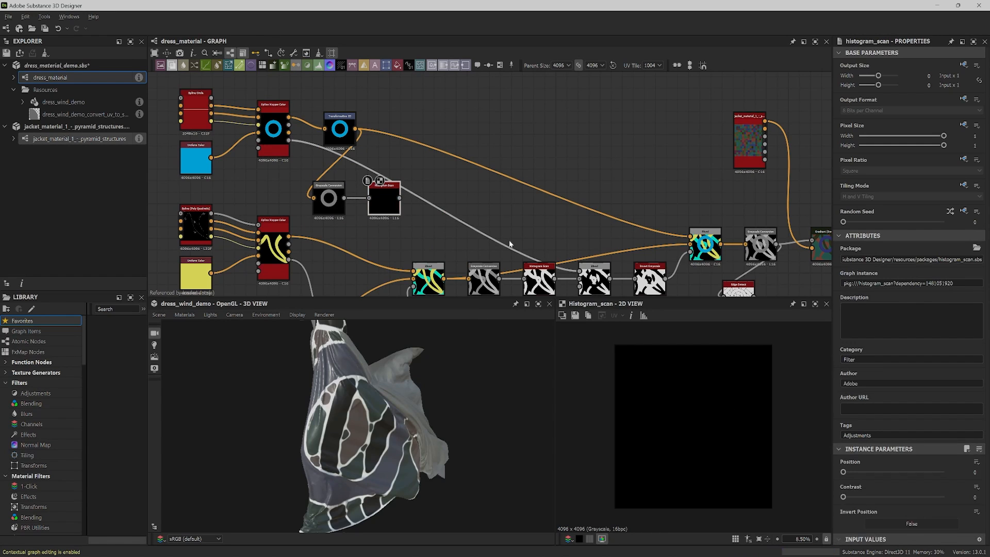
pyautogui.moveTo(843, 471); pyautogui.dragTo(944, 472)
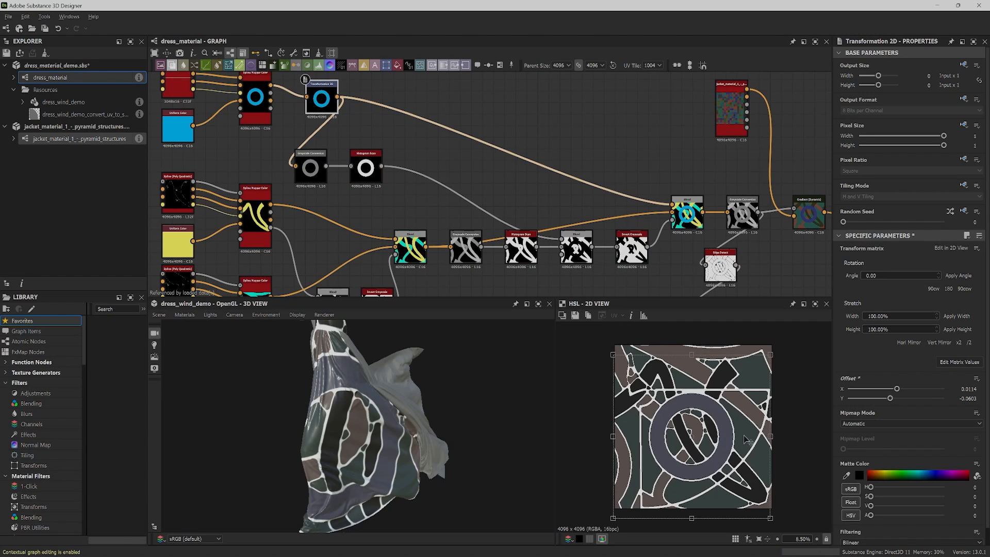
pyautogui.moveTo(743, 435); pyautogui.dragTo(729, 431)
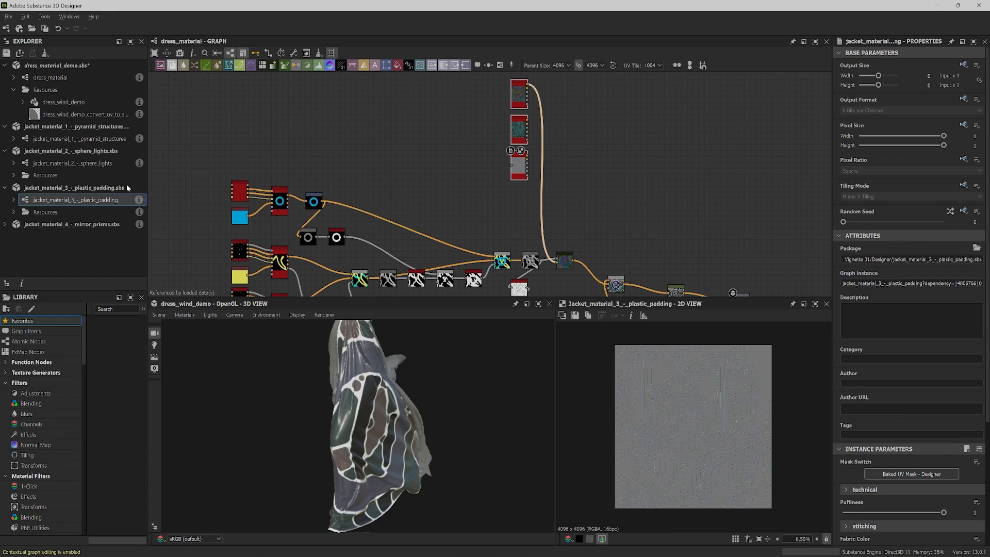
# - Place the jacket_material_4_-_mirror_prisms graph in the dress graph below the other three jacket material nodes
pyautogui.click(4, 224)
pyautogui.moveTo(72, 236); pyautogui.dragTo(512, 212)
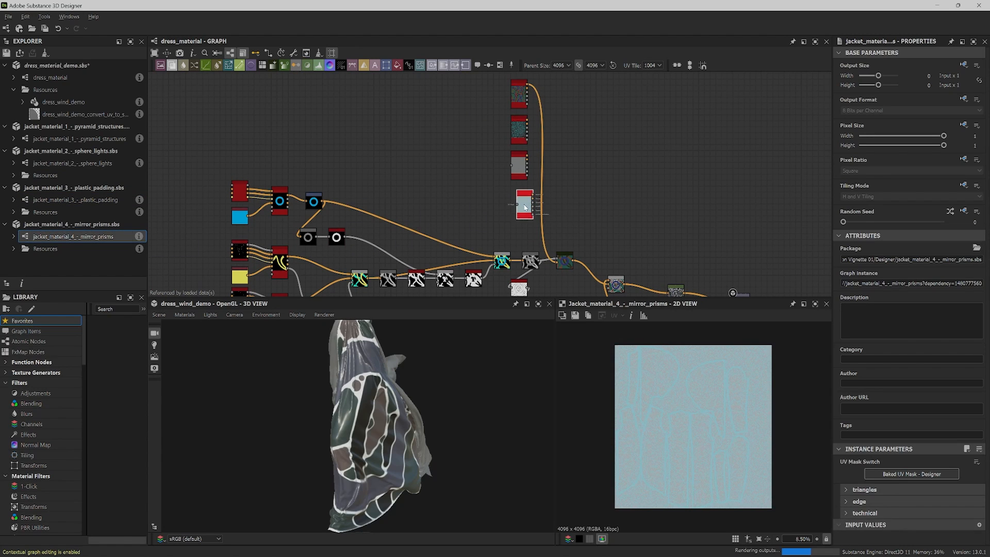
pyautogui.hscroll(2, 604, 176)
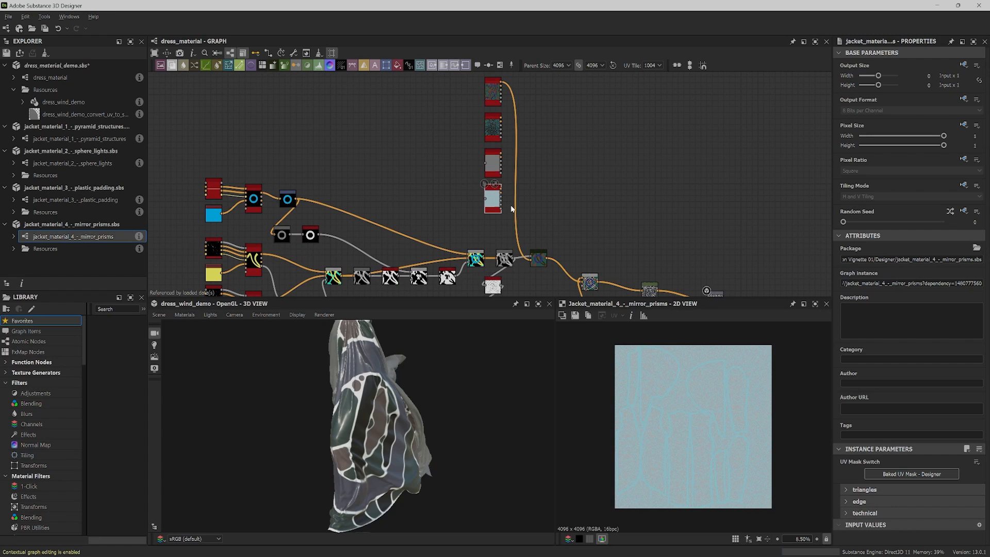
# - Add a Multi Switch node for color inputs, set its Input Number to 4 and connect the four jacket materials' color outputs
pyautogui.click(593, 206)
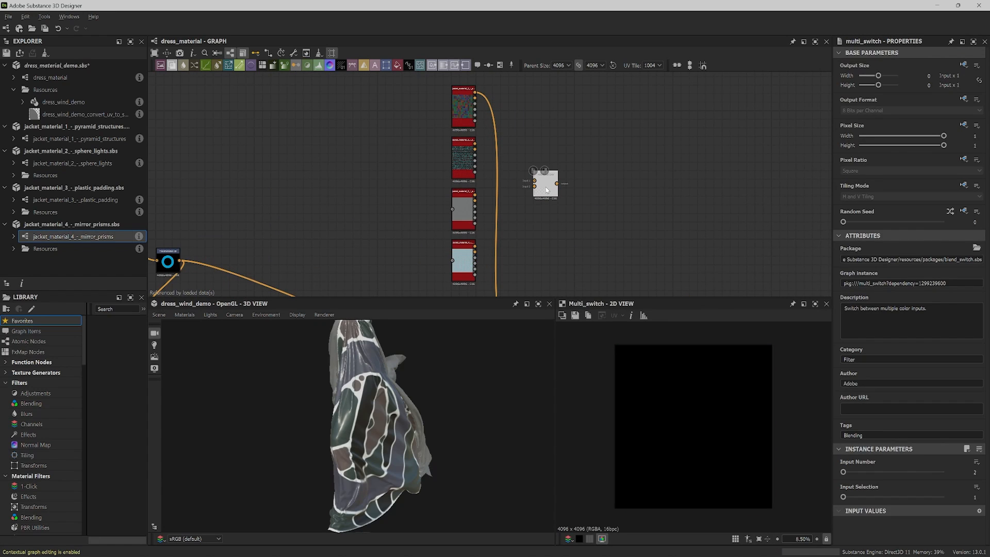
pyautogui.moveTo(475, 92); pyautogui.dragTo(534, 180)
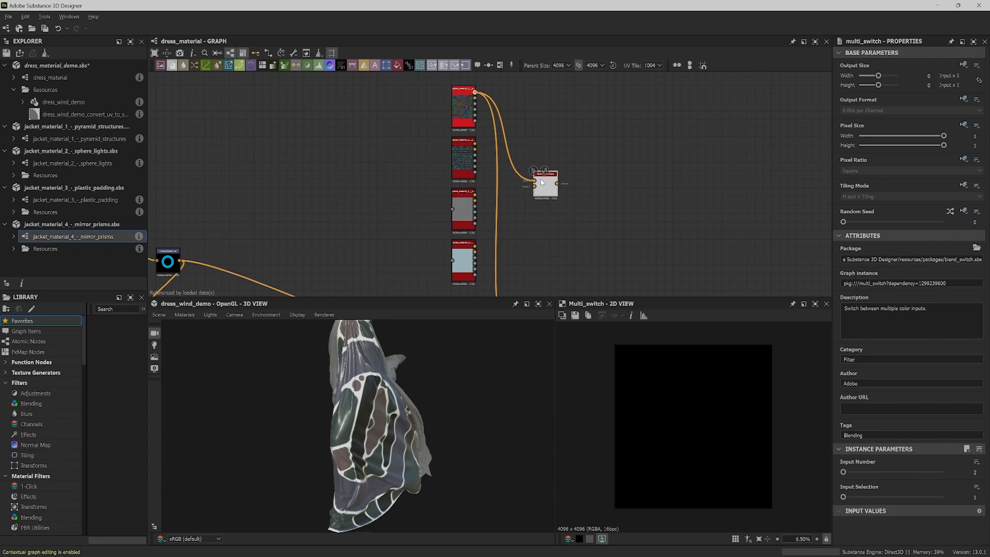
pyautogui.moveTo(475, 143); pyautogui.dragTo(534, 187)
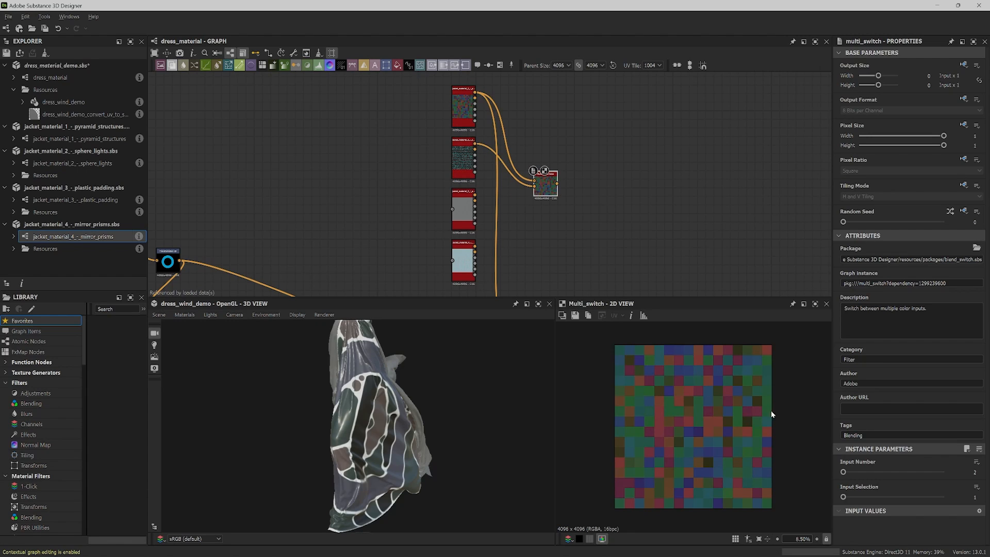
pyautogui.click(858, 472)
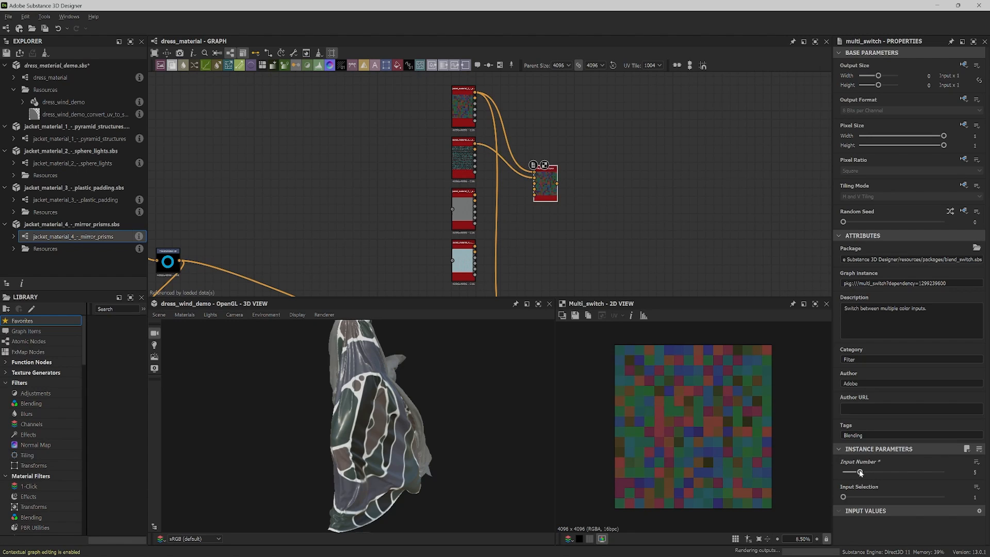
pyautogui.click(856, 472)
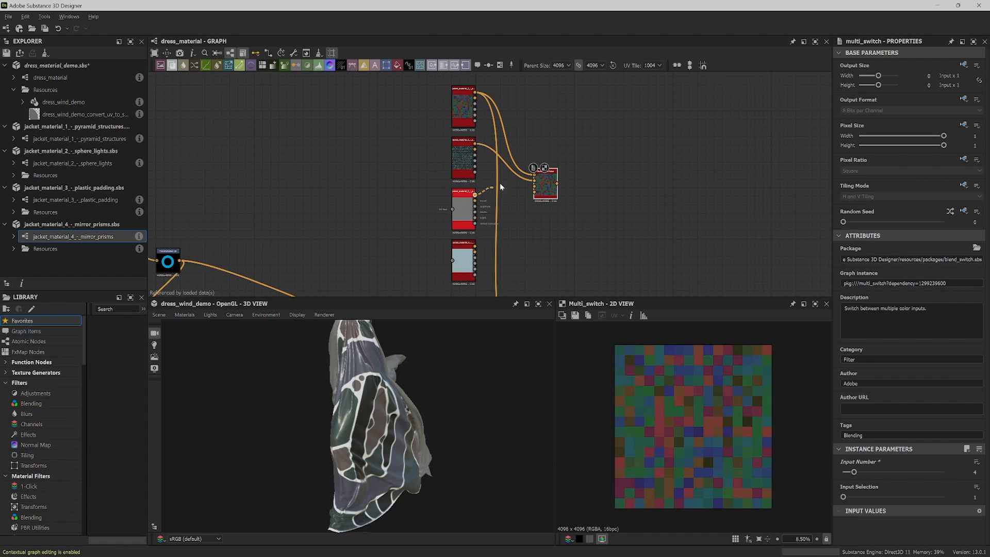
pyautogui.moveTo(500, 184); pyautogui.dragTo(534, 186)
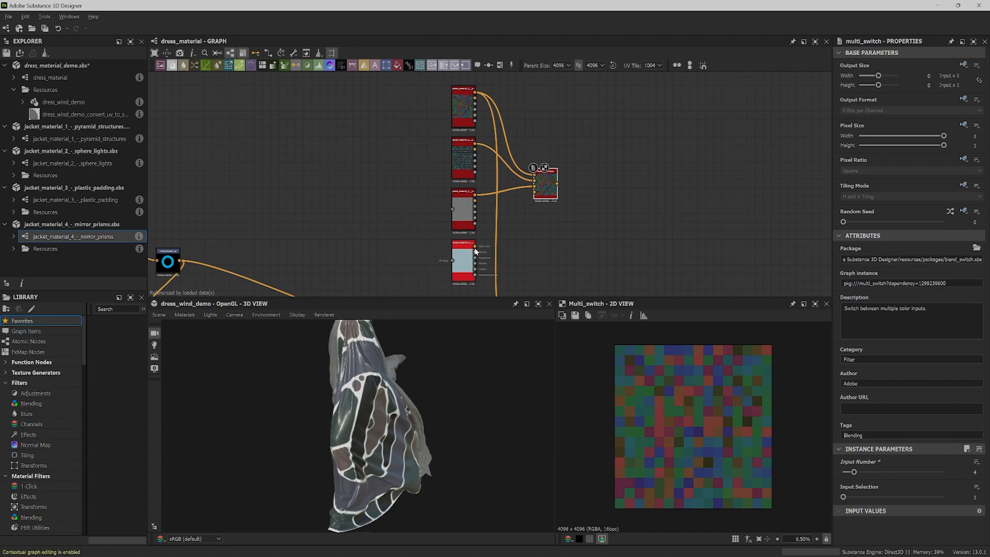
pyautogui.moveTo(474, 246); pyautogui.dragTo(534, 192)
# - Feed the Multi Switch output into the Gradient (Dynamic) node in place of the first jacket material and preview the outline Blend
pyautogui.moveTo(458, 161); pyautogui.dragTo(493, 279)
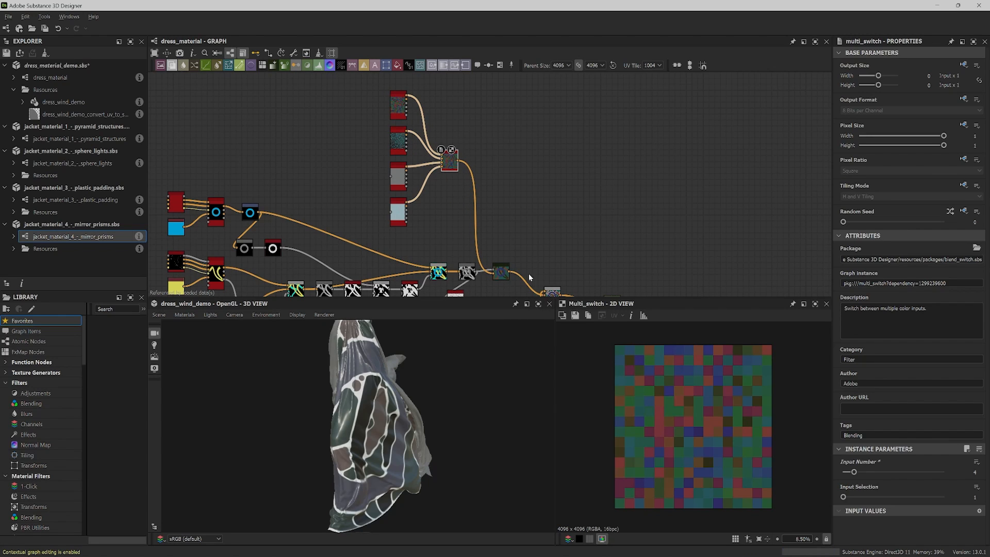
pyautogui.doubleClick(505, 277)
pyautogui.moveTo(567, 247); pyautogui.dragTo(556, 208, button='middle')
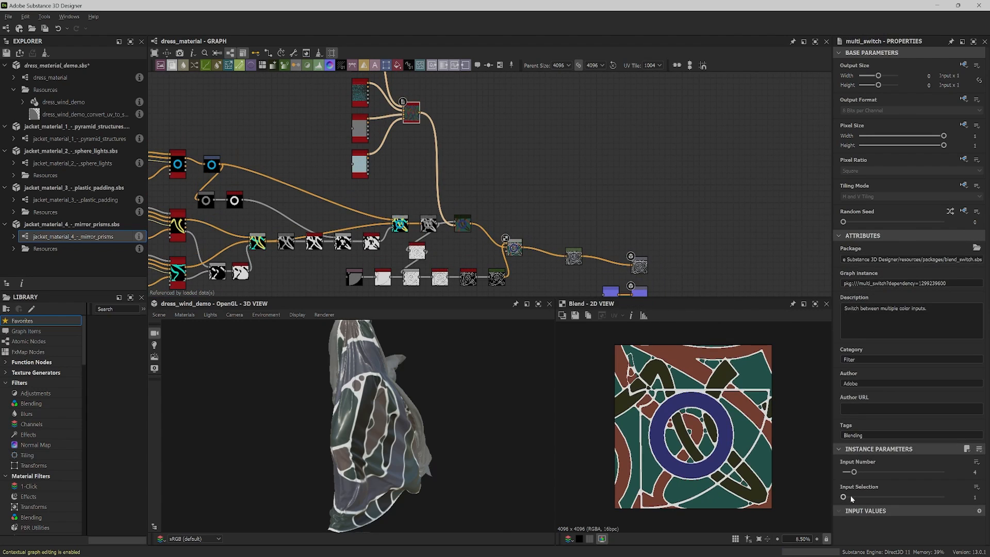
# - Preview the jacket palettes by switching the Multi Switch's Input Selection to 2, 4 and 3, then return it to 1
pyautogui.click(850, 497)
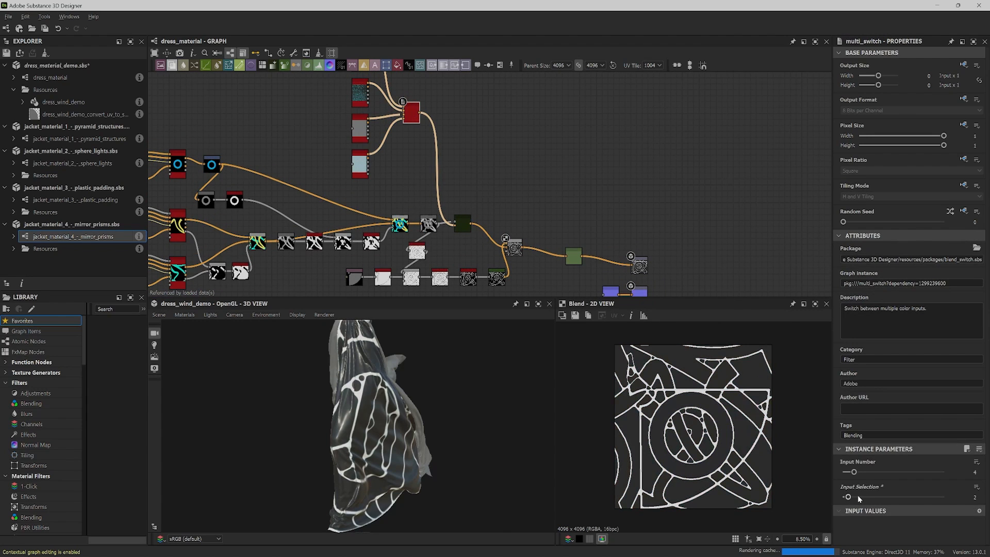
pyautogui.click(858, 497)
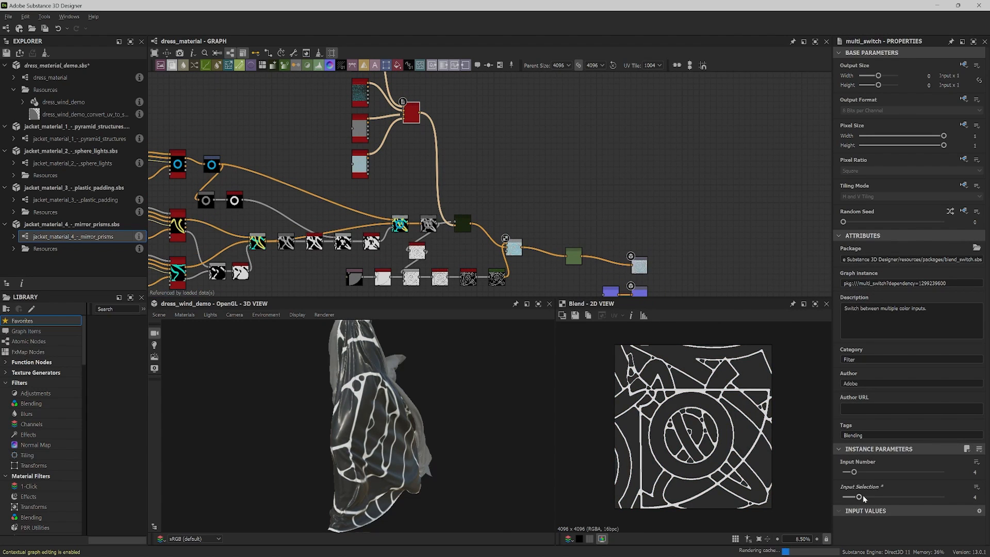
pyautogui.click(854, 497)
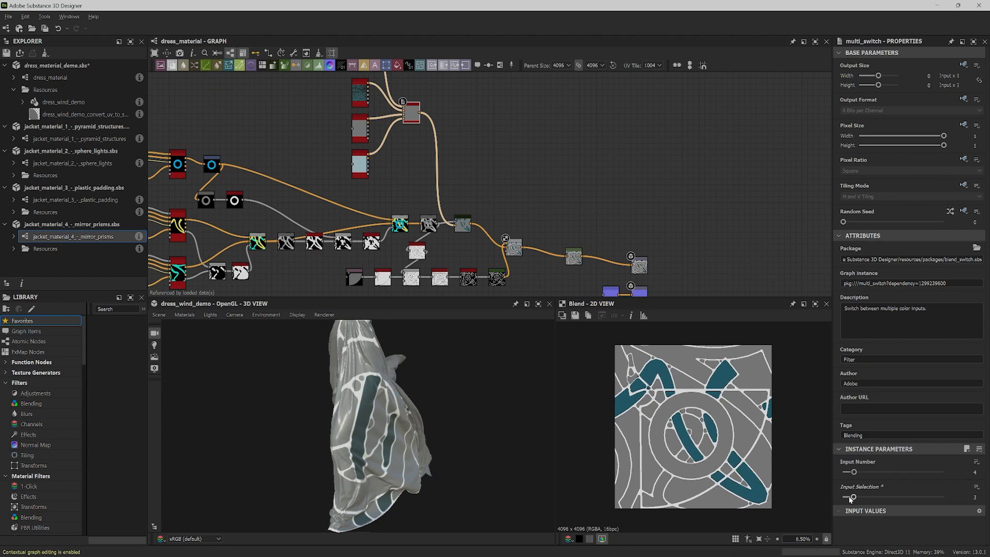
pyautogui.moveTo(852, 497); pyautogui.dragTo(831, 498)
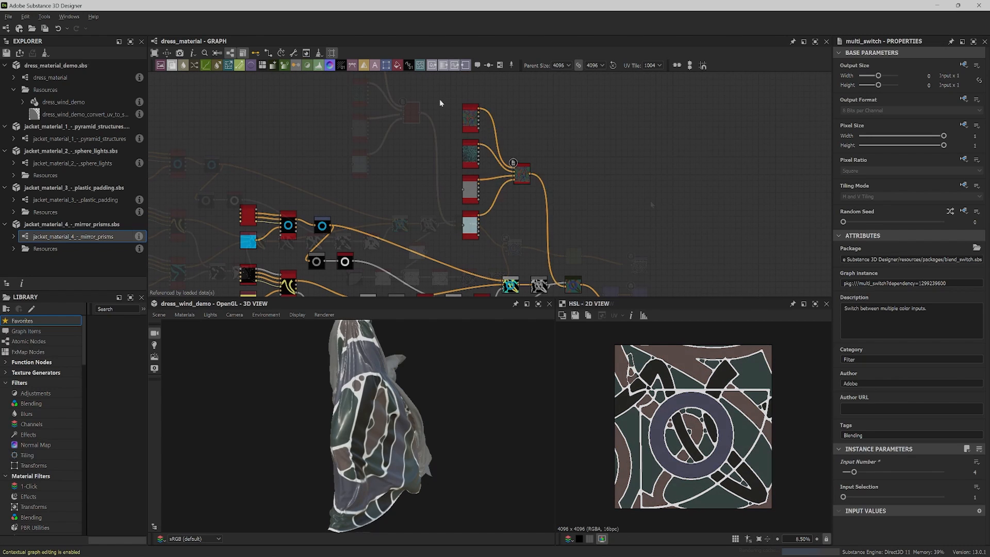
# - Frame the four jacket material nodes together with the Multi Switch and title the frame palette
pyautogui.moveTo(439, 99); pyautogui.dragTo(532, 252)
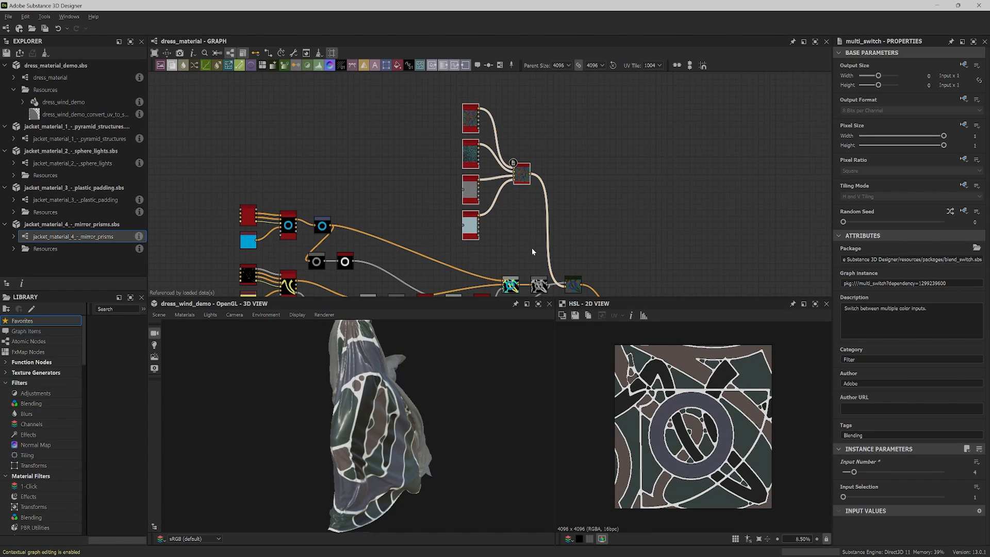
pyautogui.rightClick(589, 156)
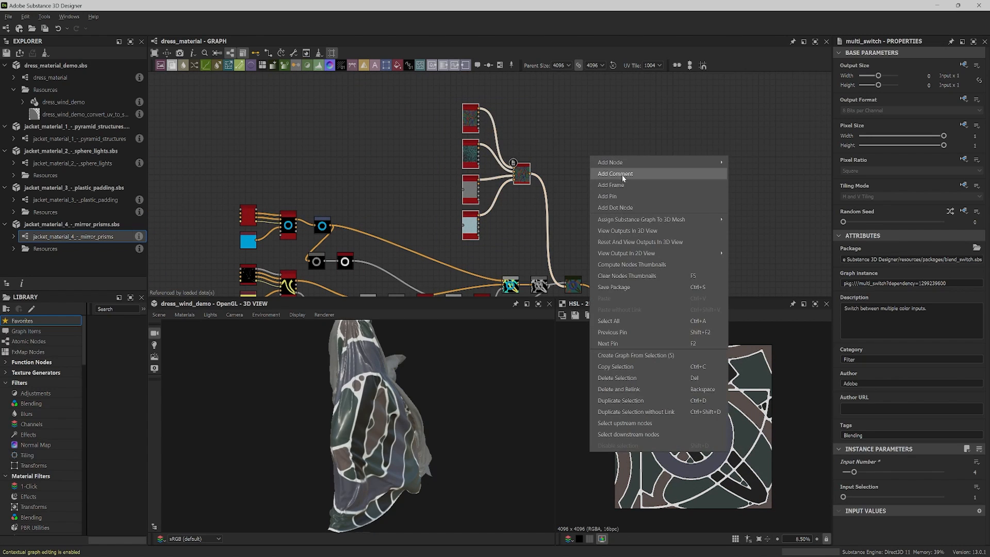
pyautogui.click(659, 191)
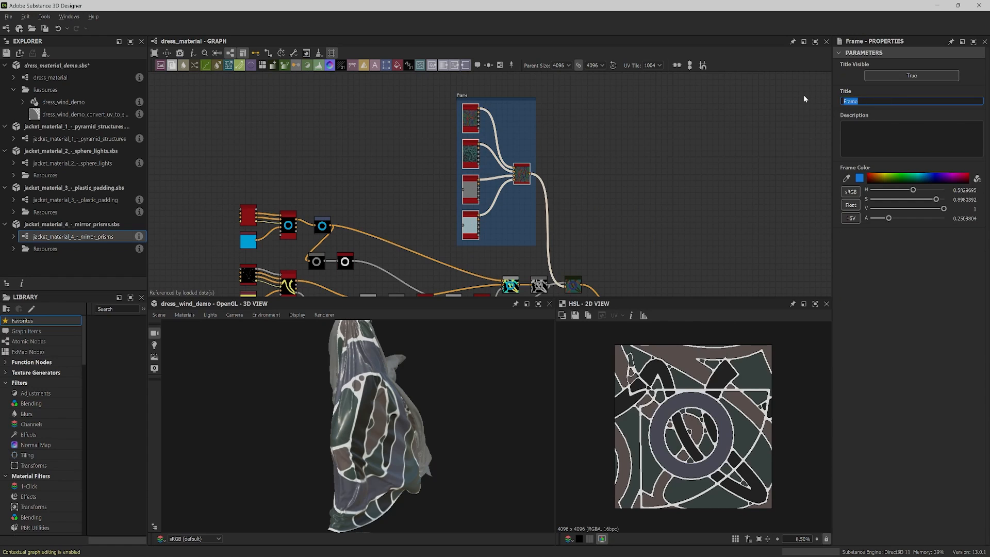
pyautogui.write('Palette')
pyautogui.press('Return')
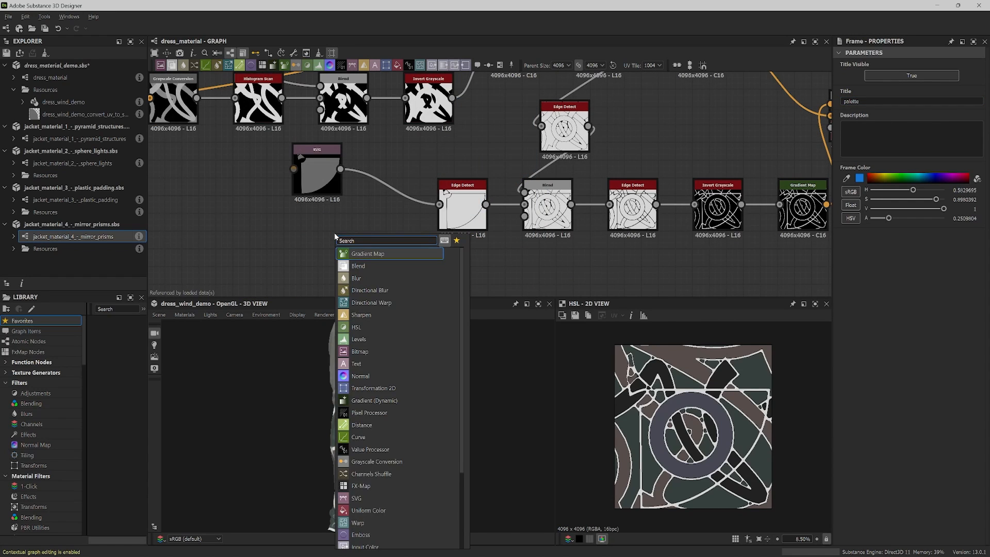
# - Add an Input Color node below the SVG node and set its usage to meshUVMask
pyautogui.write('inp')
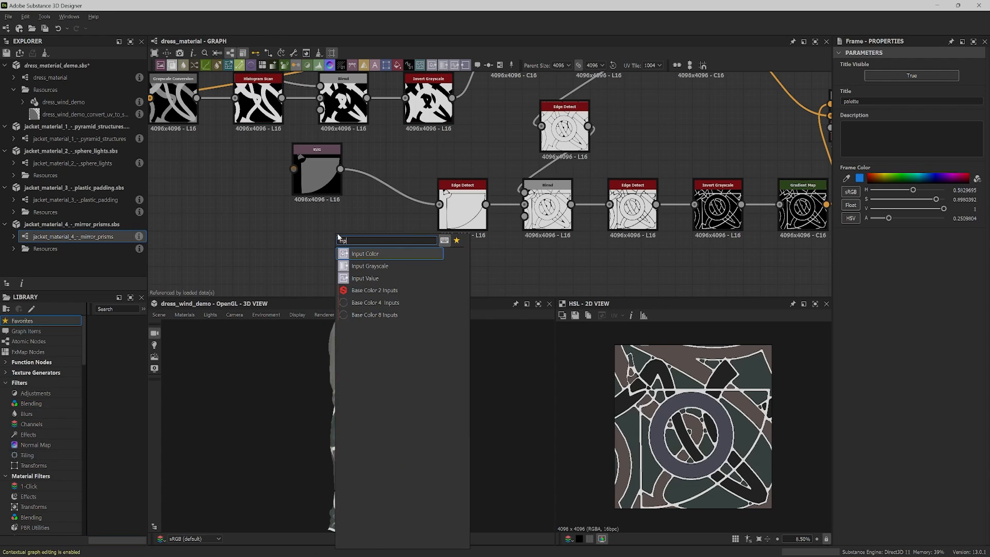
pyautogui.click(361, 254)
pyautogui.moveTo(327, 253)
pyautogui.mouseDown()
pyautogui.moveTo(303, 258)
pyautogui.moveTo(318, 264)
pyautogui.mouseUp()
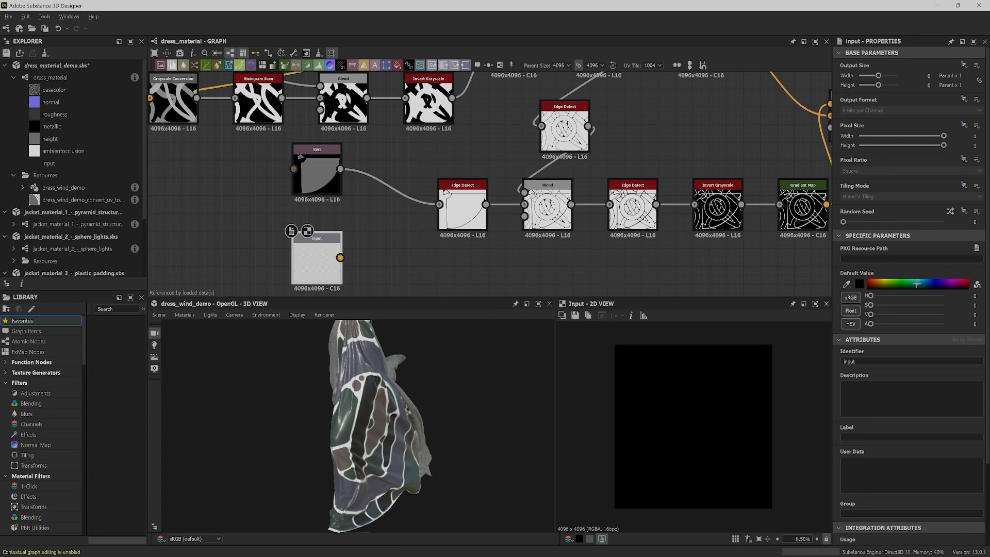
pyautogui.scroll(-3, 909, 355)
pyautogui.click(905, 467)
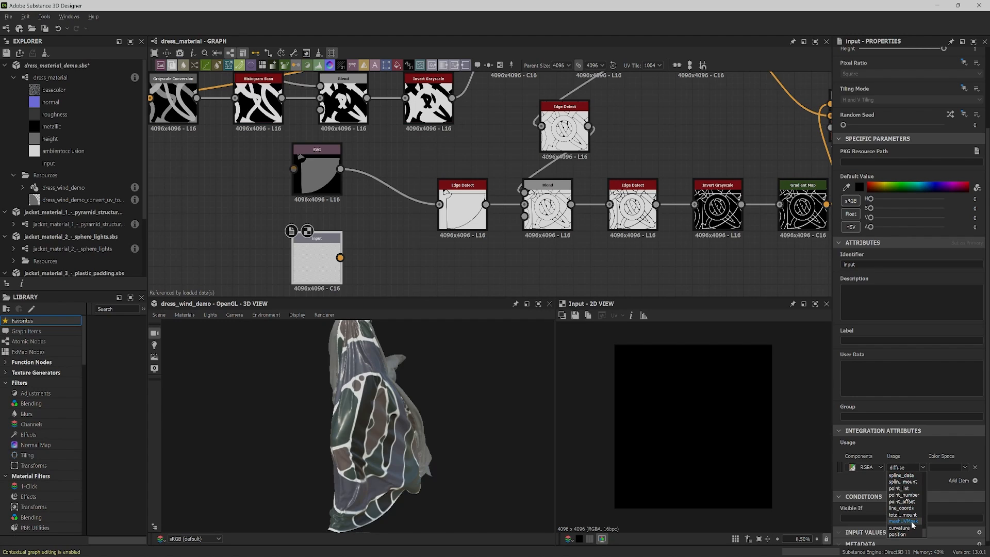
pyautogui.click(903, 521)
# - Set the new input node's identifier to mesh_uv_mask and its label to UV Mask
pyautogui.doubleClick(876, 265)
pyautogui.write('mesh_uv_')
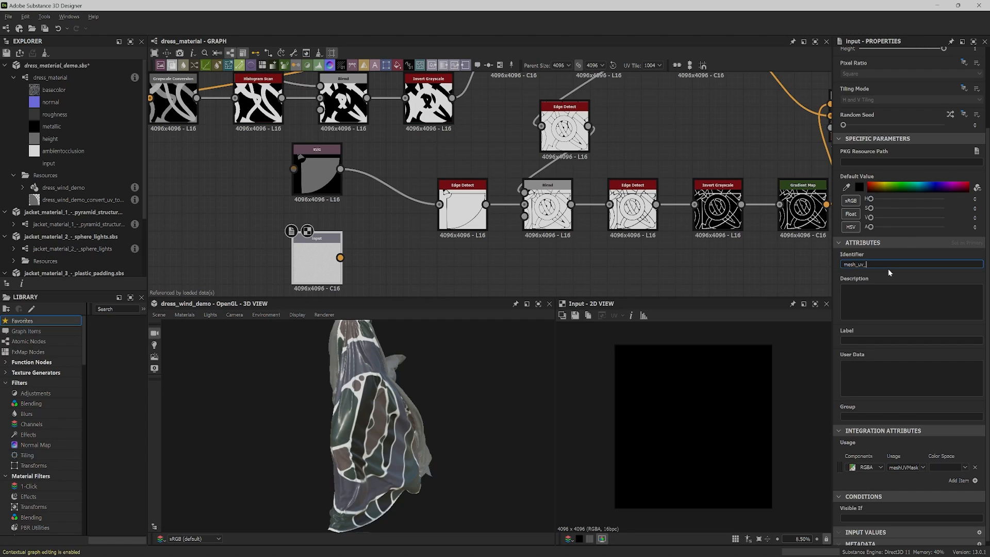
pyautogui.write('mask')
pyautogui.click(864, 339)
pyautogui.write('U')
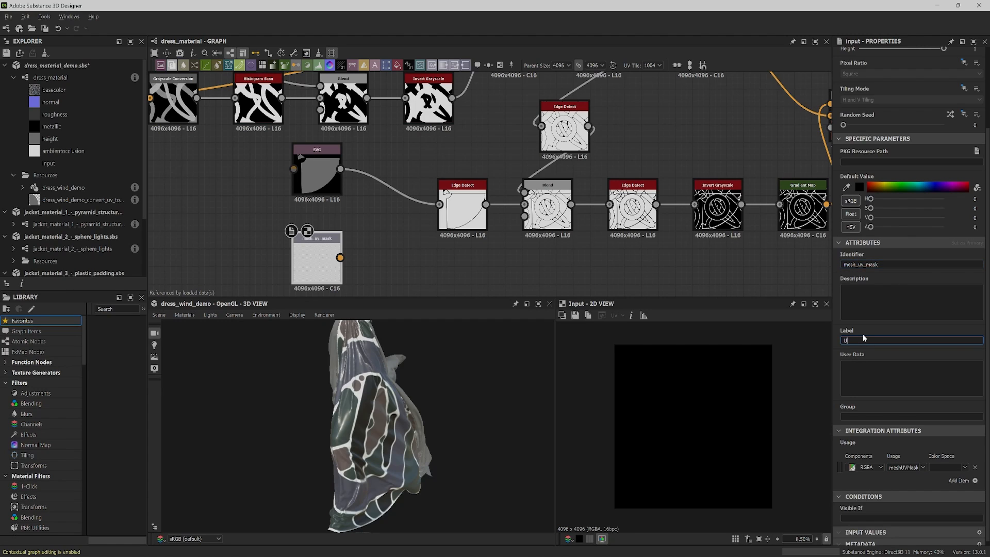
pyautogui.write('V Mask')
pyautogui.press('Return')
# - Insert a Switch Grayscale node between the SVG node and the first Edge Detect
pyautogui.press('space')
pyautogui.write('swi')
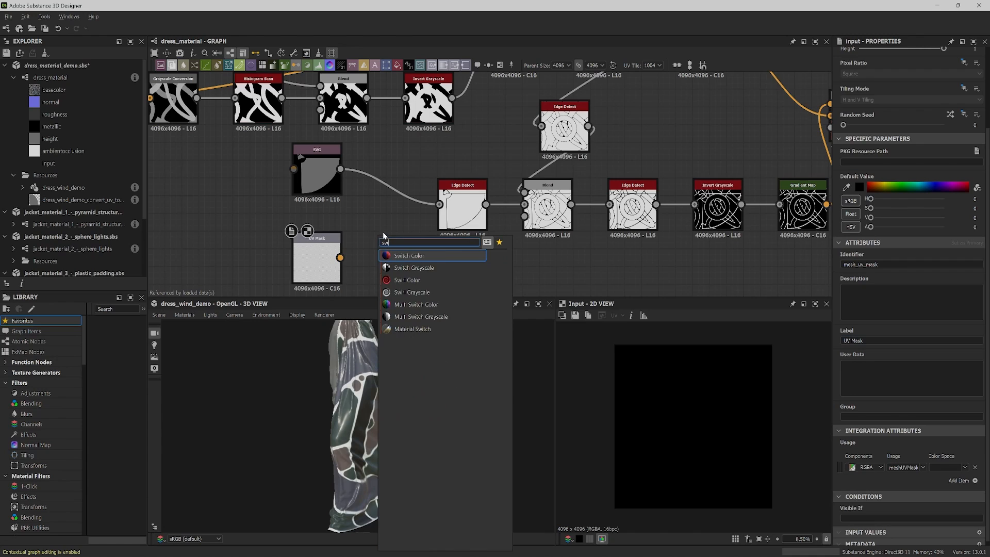
pyautogui.click(427, 268)
pyautogui.moveTo(359, 238); pyautogui.dragTo(360, 203)
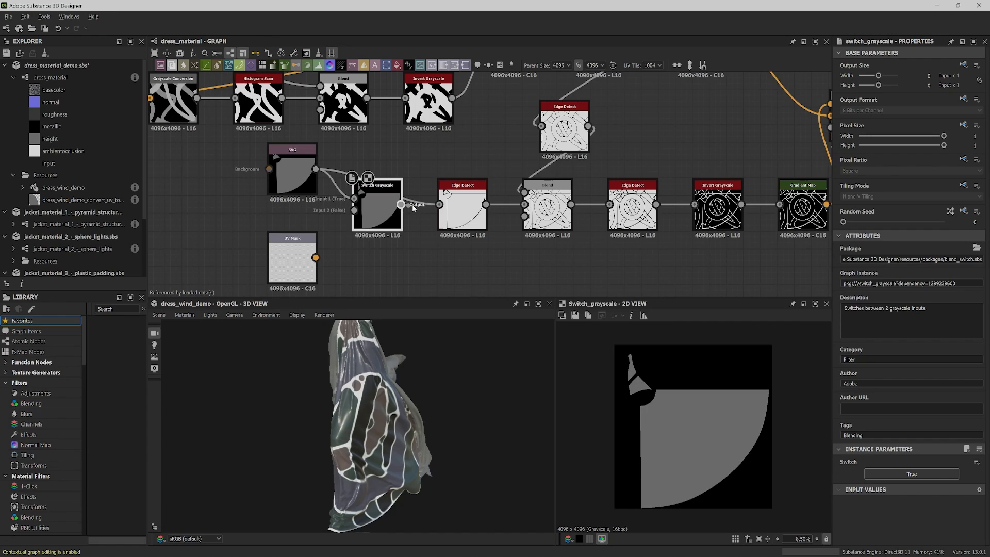
# - Add a Grayscale Conversion after the UV Mask input and connect it to the Switch Grayscale's Input 2 (False)
pyautogui.moveTo(292, 263)
pyautogui.mouseDown()
pyautogui.moveTo(225, 260)
pyautogui.moveTo(295, 262)
pyautogui.mouseUp()
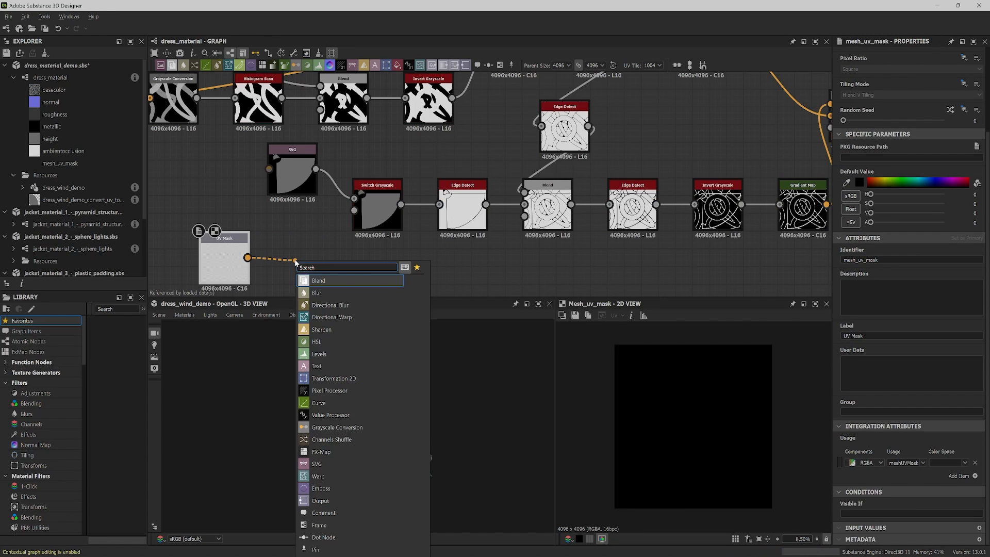
pyautogui.write('gr')
pyautogui.click(342, 280)
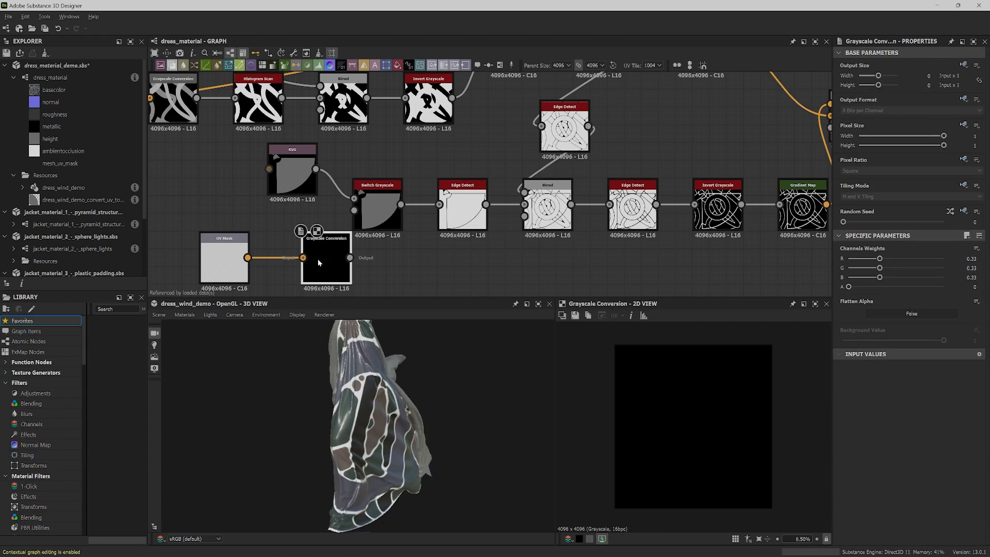
pyautogui.moveTo(210, 206)
pyautogui.mouseDown()
pyautogui.moveTo(310, 262)
pyautogui.moveTo(296, 265)
pyautogui.moveTo(354, 211)
pyautogui.mouseUp()
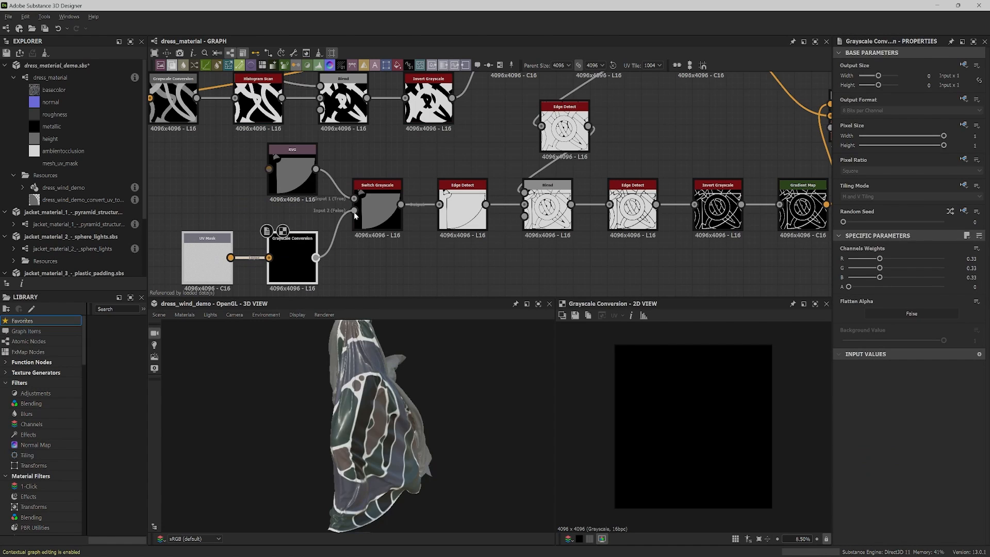
# - Check both inputs of the Switch Grayscale by setting Switch to False and back to True
pyautogui.click(368, 221)
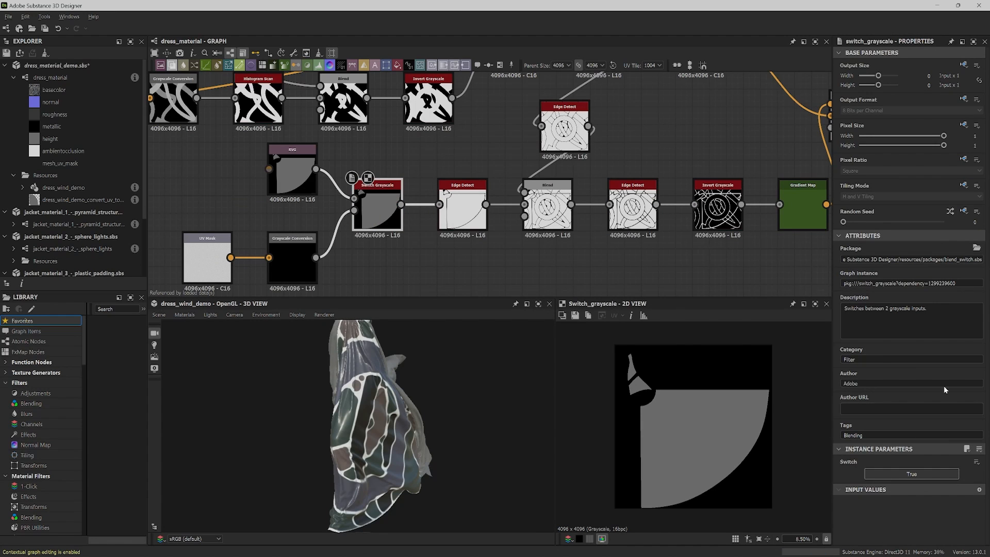
pyautogui.click(916, 474)
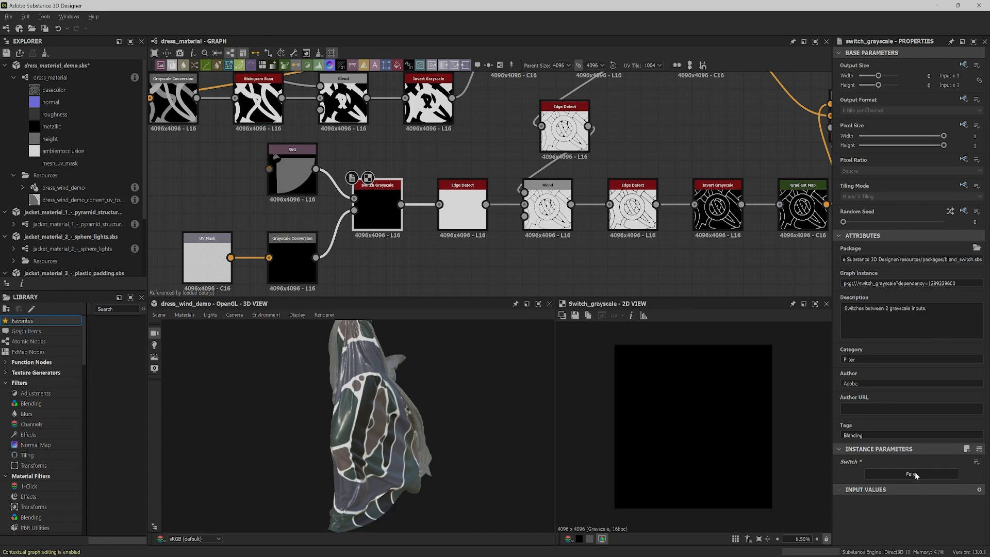
pyautogui.click(916, 473)
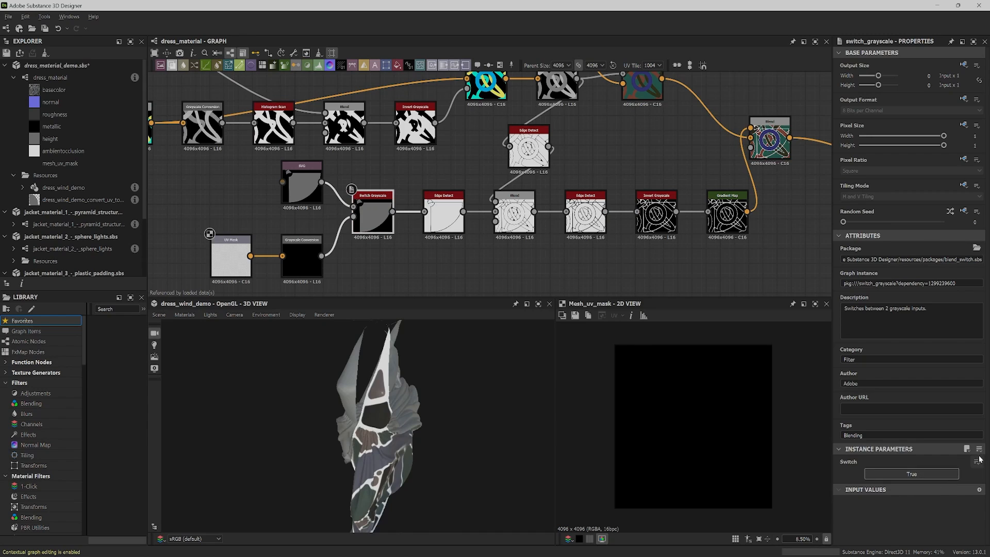
# - Expose the Switch Grayscale's Switch parameter as a new graph input labelled UV Mask
pyautogui.click(976, 461)
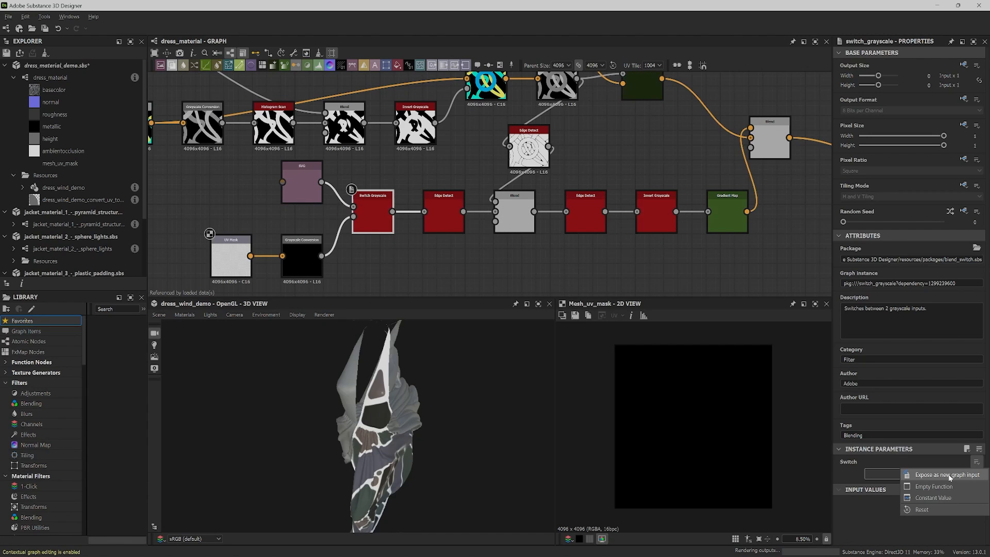
pyautogui.click(950, 477)
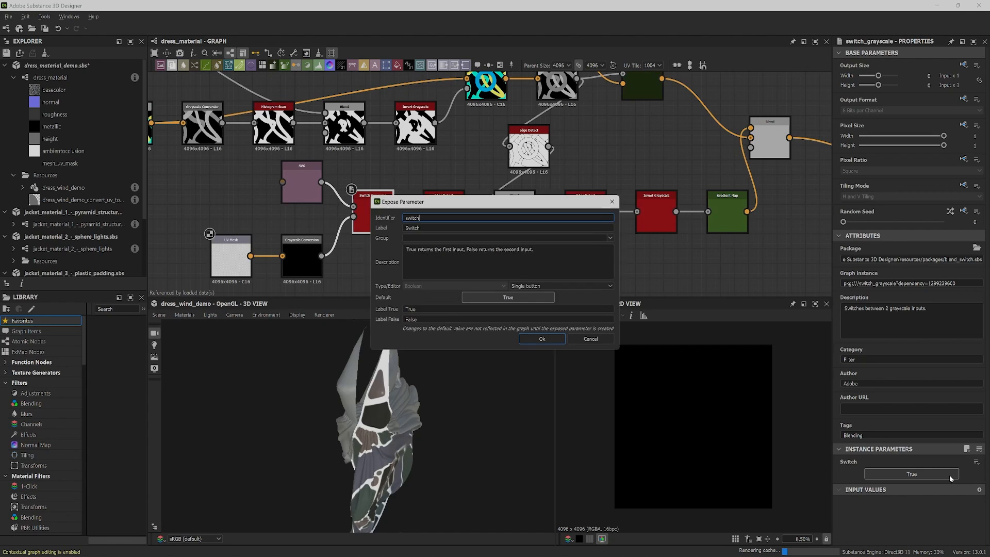
pyautogui.click(429, 227)
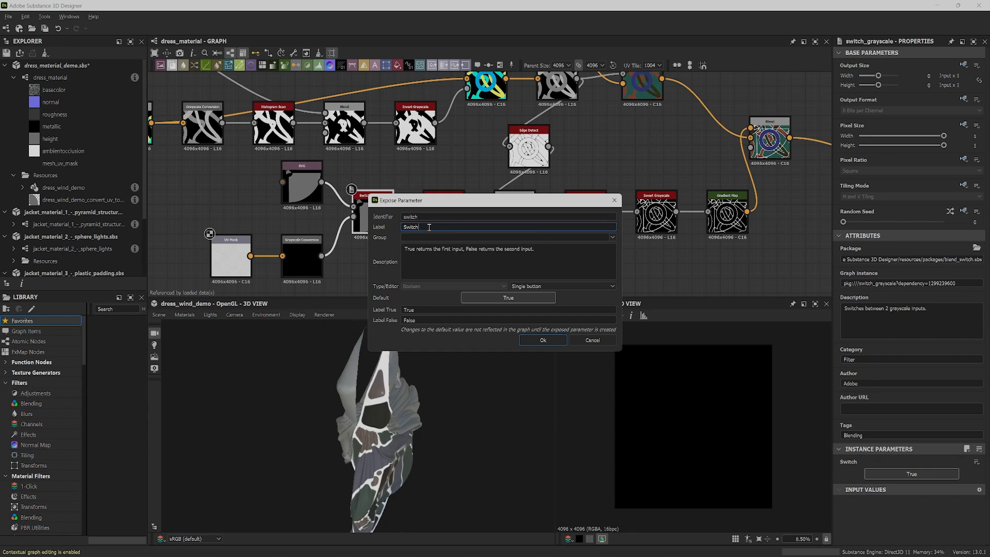
pyautogui.moveTo(413, 229); pyautogui.dragTo(388, 230)
pyautogui.write('UV')
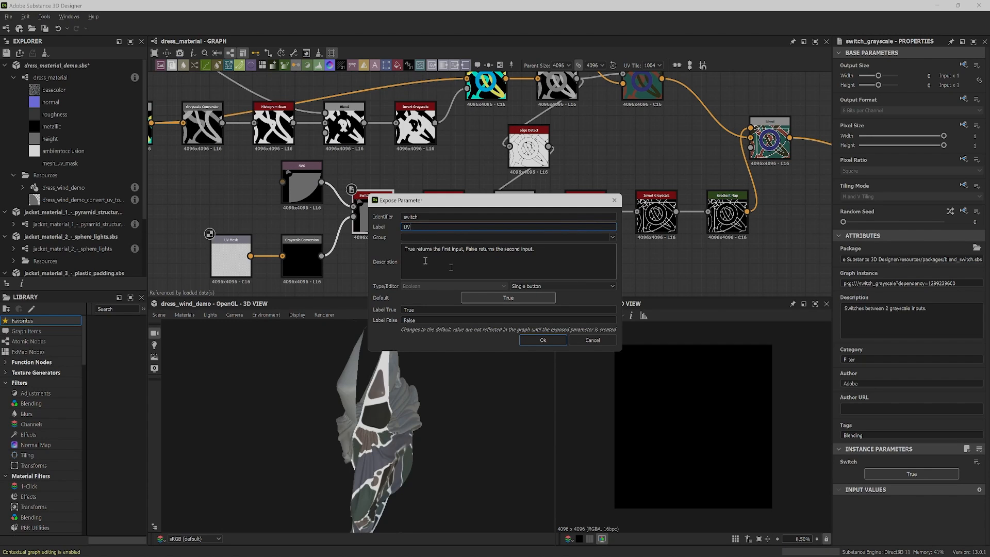
pyautogui.write(' Mask')
# - Label the exposed parameter's True state Baked UV Mask - Designer and its False state Dynamic UV, and create the parameter
pyautogui.doubleClick(407, 309)
pyautogui.write('B')
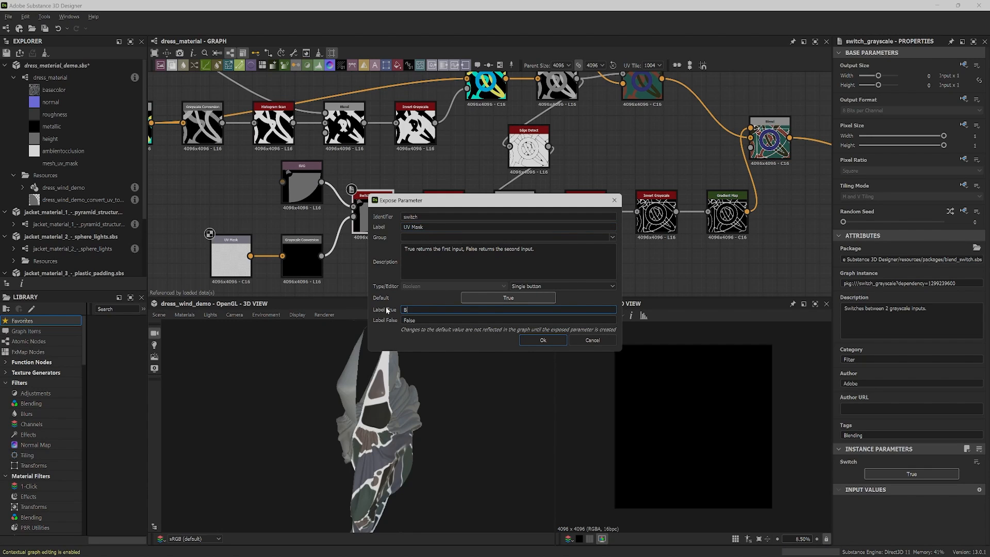
pyautogui.write('aked UV Mask - Designer')
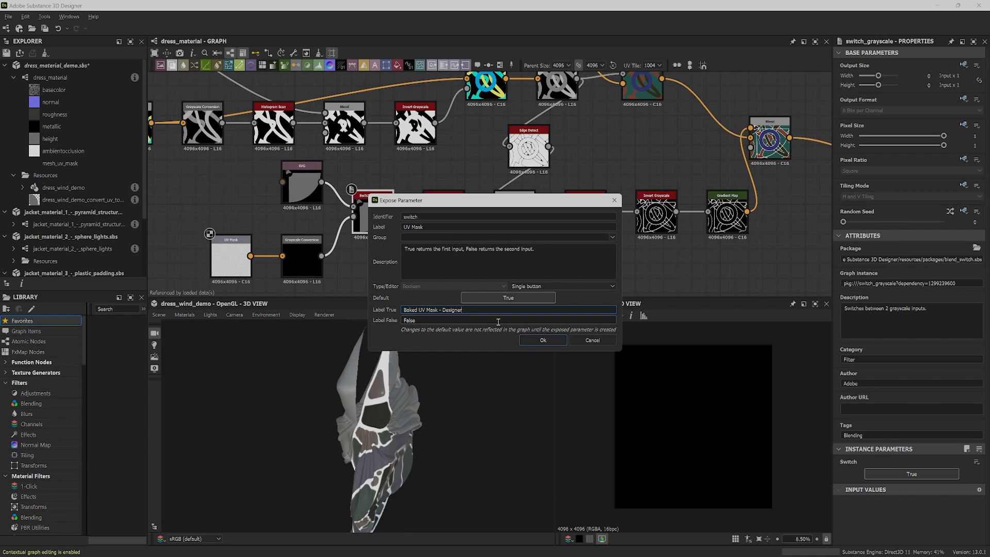
pyautogui.doubleClick(432, 320)
pyautogui.write('Dynamic UV')
pyautogui.press('Return')
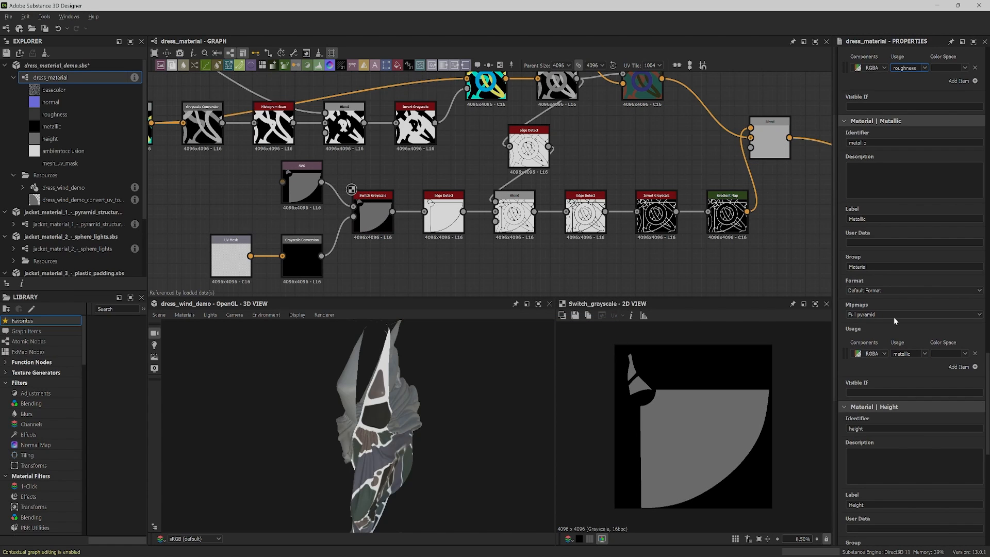
# - Preview the dress_material graph's input parameters and toggle the exposed UV Mask switch
pyautogui.scroll(10, 899, 183)
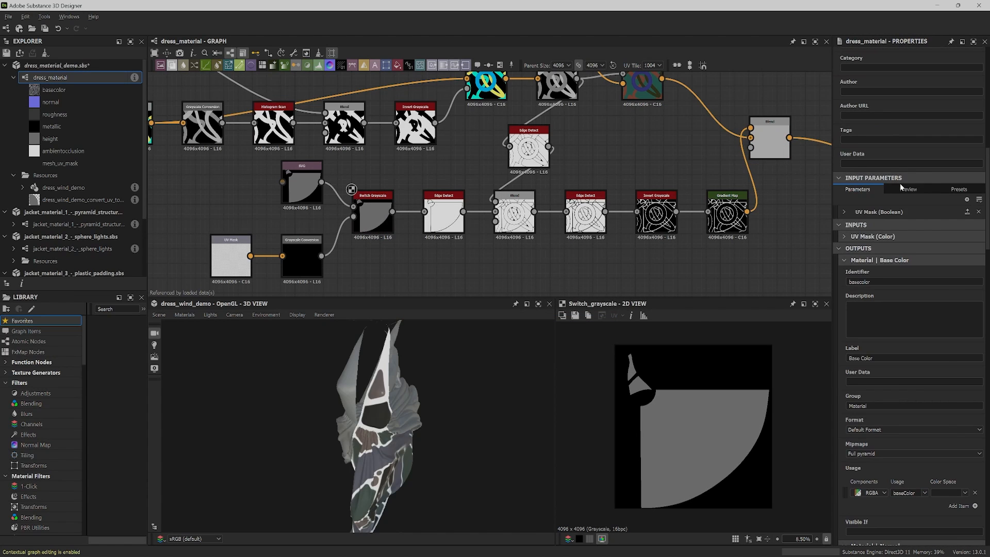
pyautogui.click(901, 188)
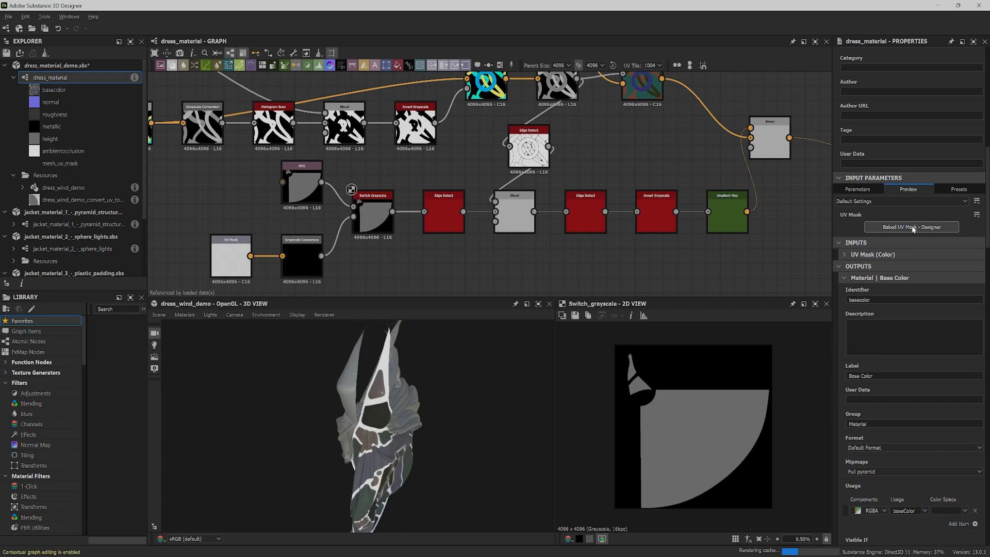
pyautogui.click(912, 229)
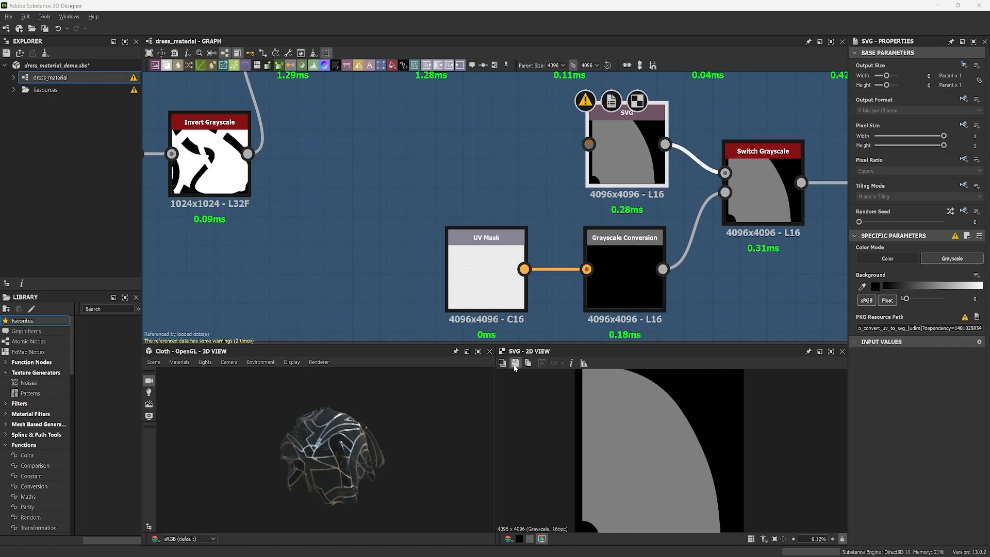
# - Export the SVG node's mask image as a PNG named uv mask dress in the Designer folder
pyautogui.click(516, 363)
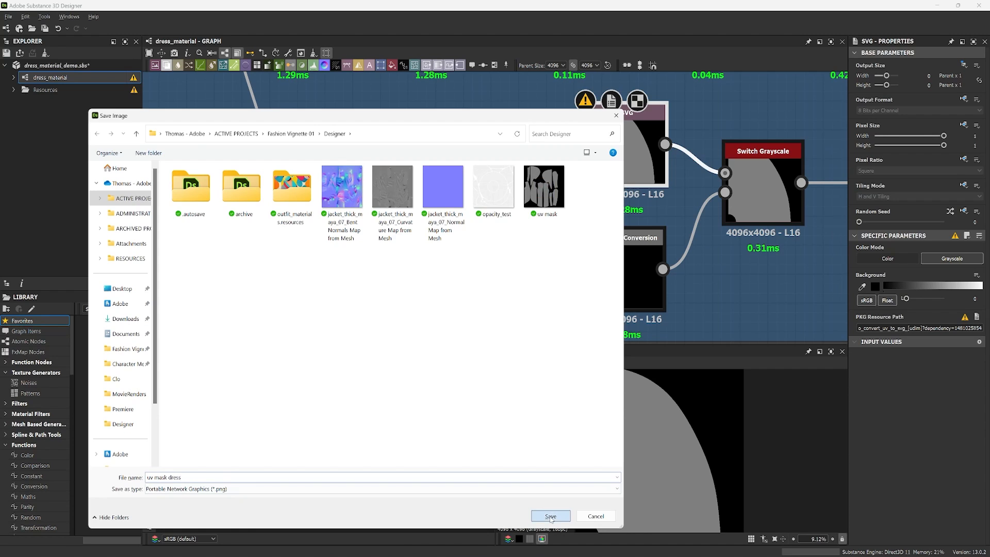
pyautogui.click(550, 515)
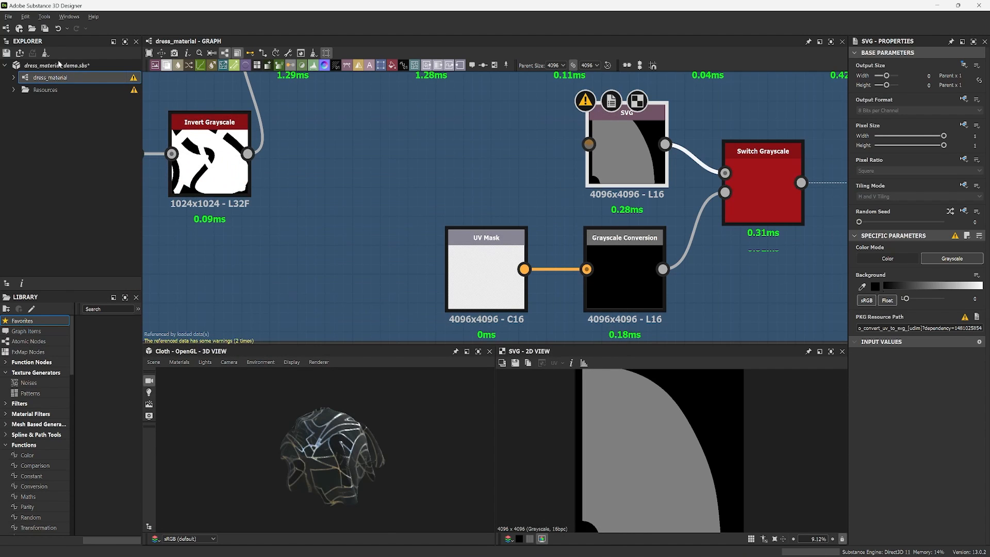
# - Link the uv mask dress bitmap into the package and assign it as the image of the UV Mask input node
pyautogui.rightClick(58, 65)
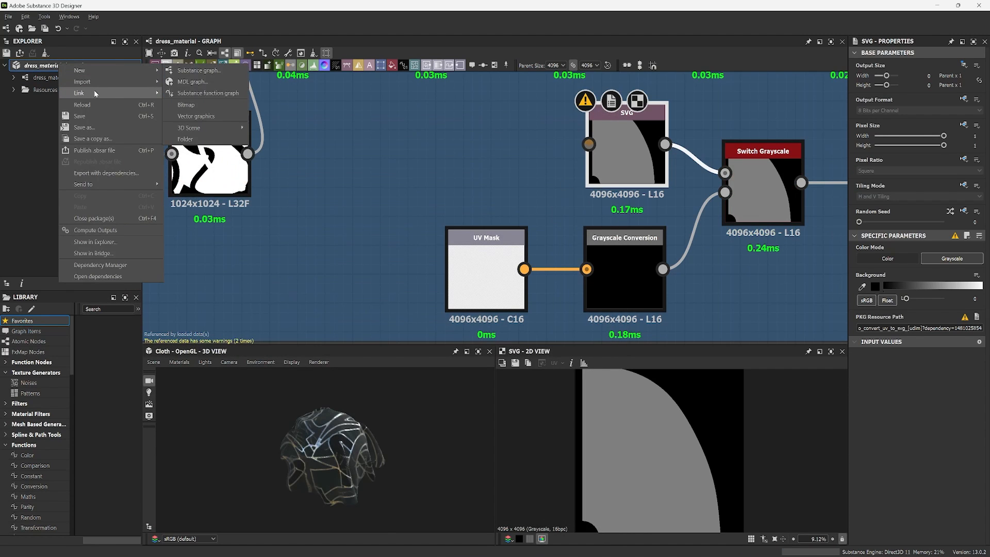
pyautogui.moveTo(97, 91)
pyautogui.click(199, 103)
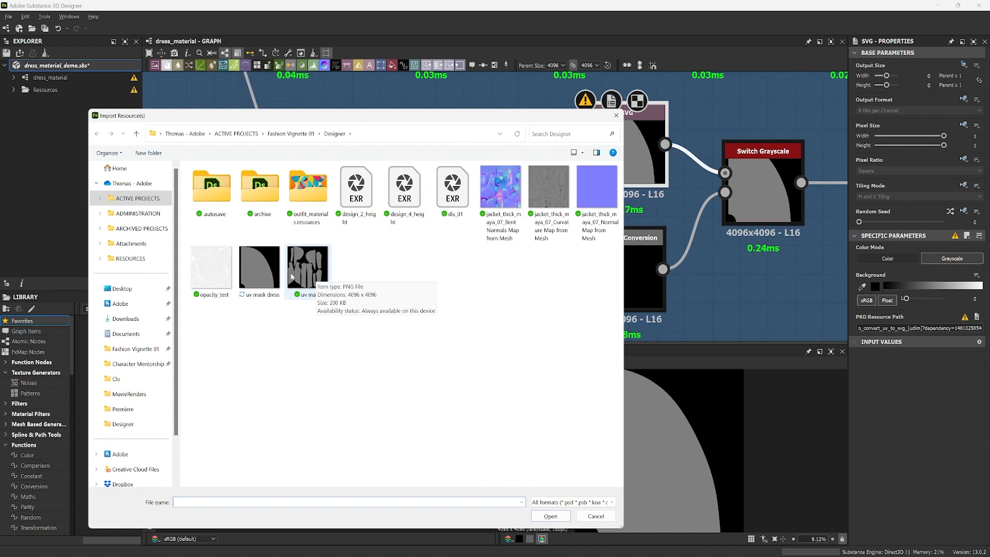
pyautogui.doubleClick(262, 278)
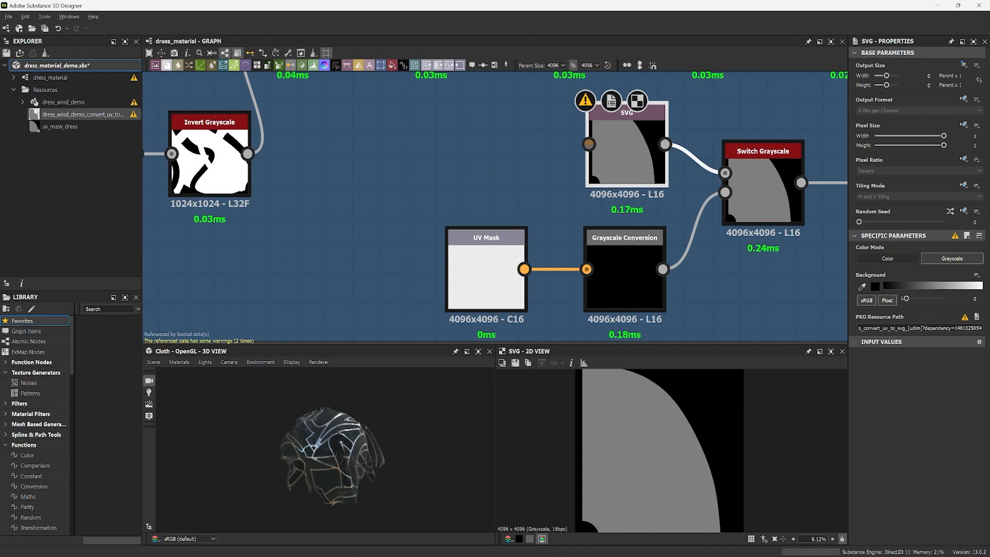
pyautogui.moveTo(51, 126); pyautogui.dragTo(493, 273)
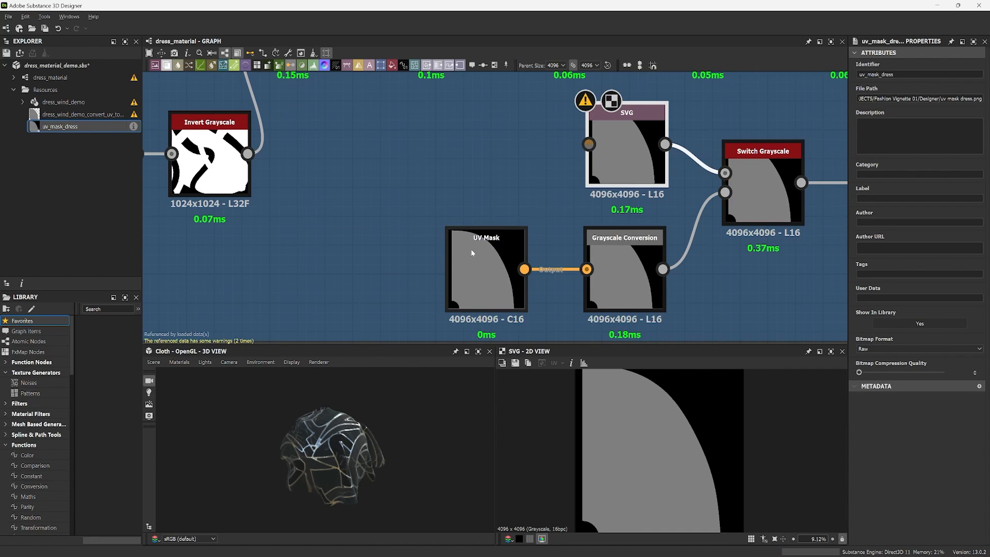
pyautogui.click(480, 268)
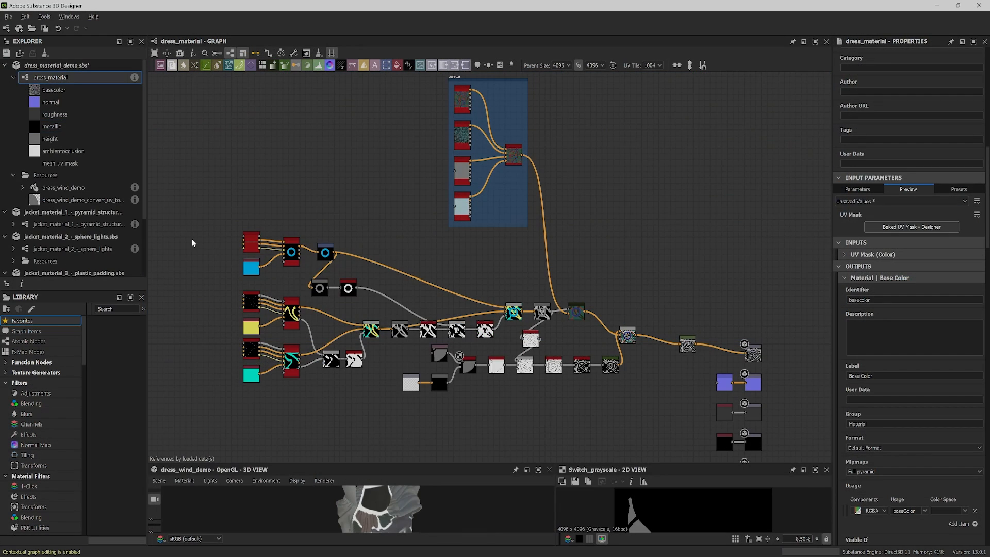
# - Enclose the main base color node network, excluding the palette nodes, in a frame titled Color
pyautogui.moveTo(191, 239); pyautogui.dragTo(685, 435)
pyautogui.rightClick(676, 313)
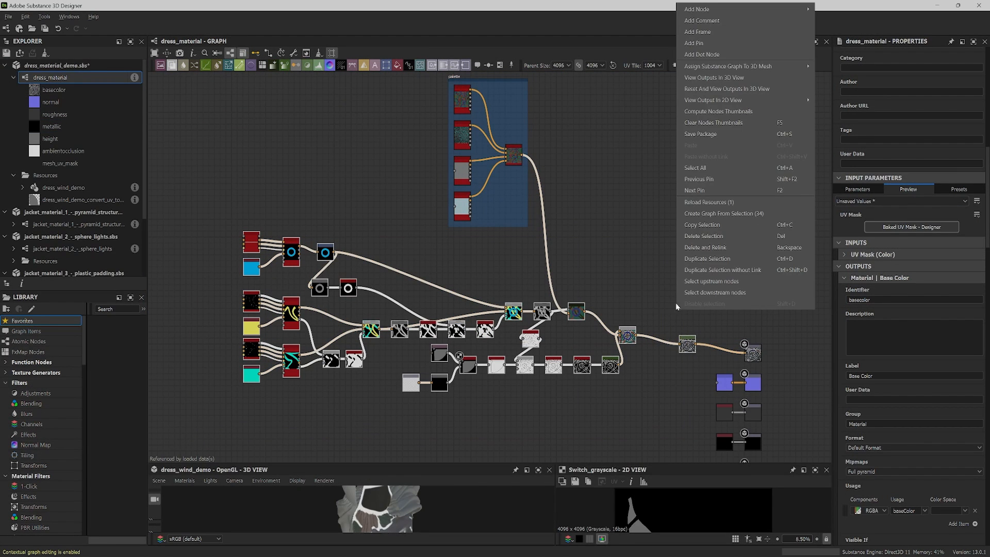
pyautogui.click(728, 33)
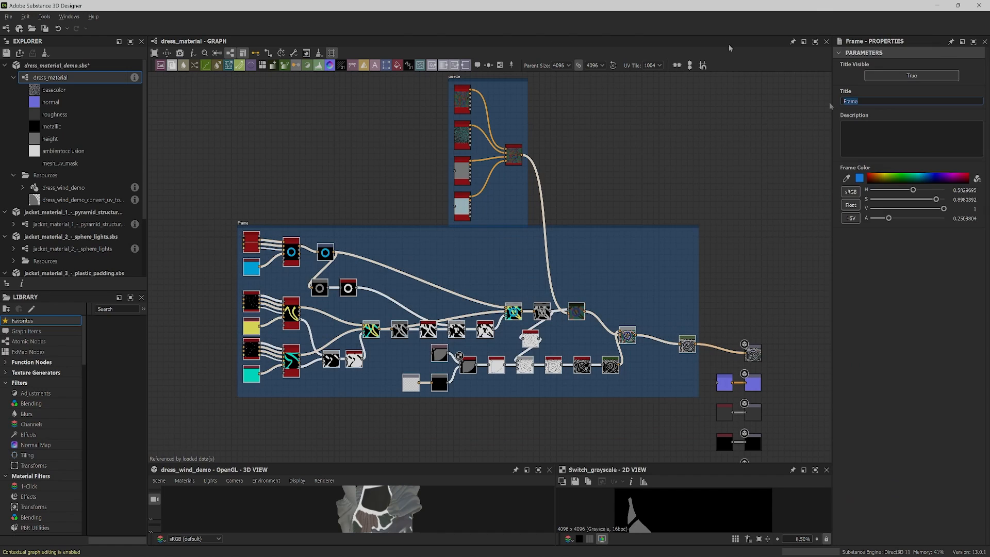
pyautogui.click(846, 101)
pyautogui.write('Color')
# - Add a Weave Generator node in the empty graph area below the Color frame
pyautogui.scroll(5, 307, 306)
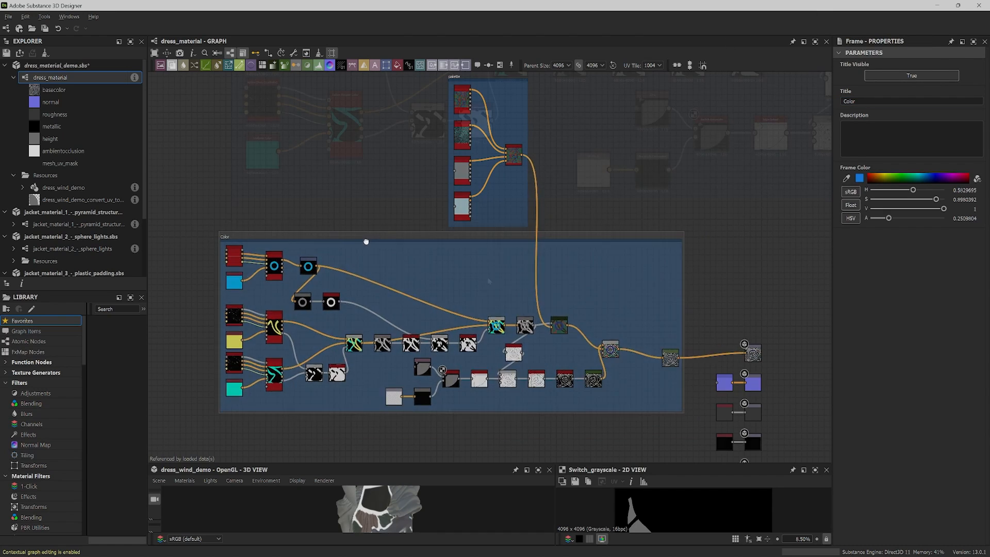
pyautogui.press('space')
pyautogui.write('weave')
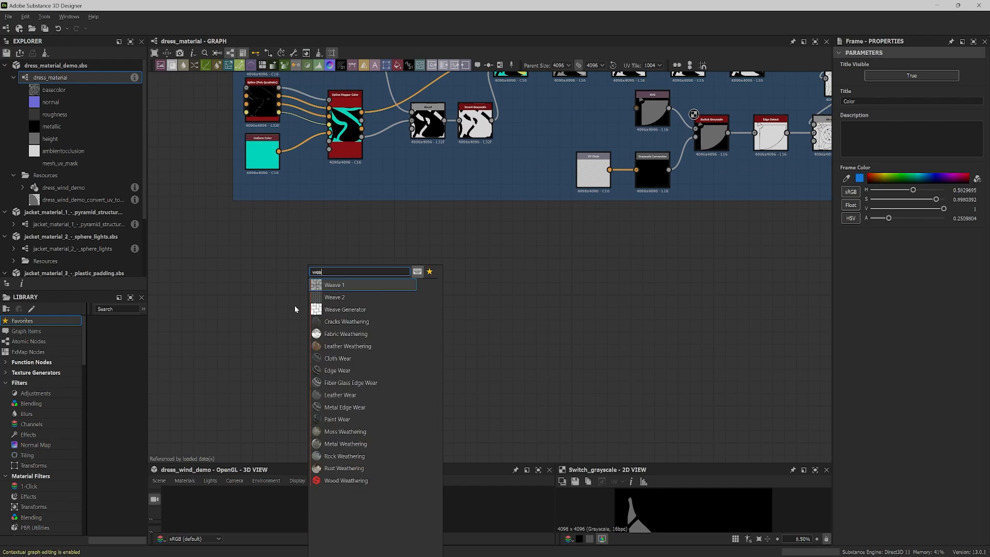
pyautogui.click(345, 310)
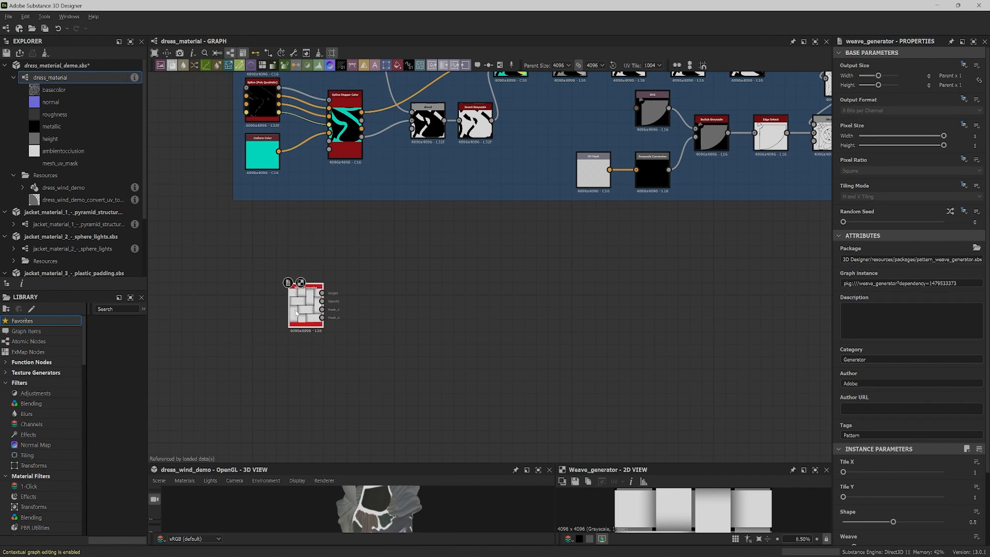
# - Set the Weave Generator's Weave to 1 and both its X and Y Gap to 0.8
pyautogui.scroll(1, 296, 312)
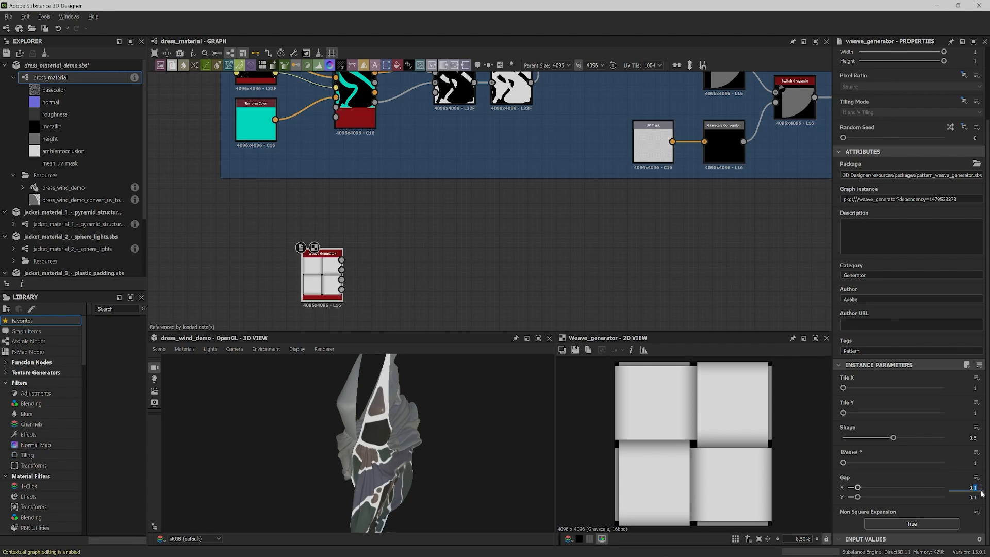
pyautogui.press('Return')
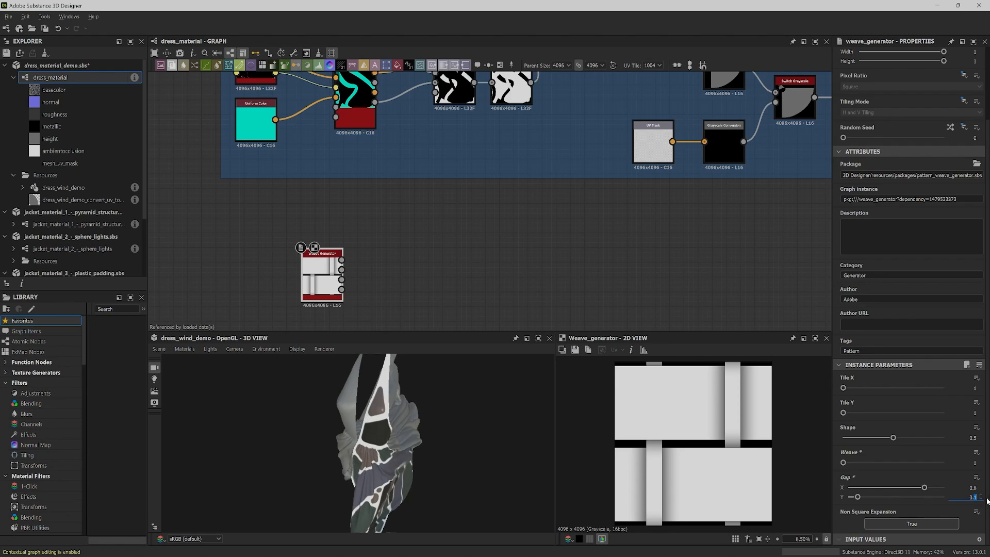
pyautogui.write('8')
pyautogui.press('Return')
# - Add a Tile Sampler node fed by the Weave Generator's output, connected to its first pattern input
pyautogui.moveTo(342, 259); pyautogui.dragTo(402, 245)
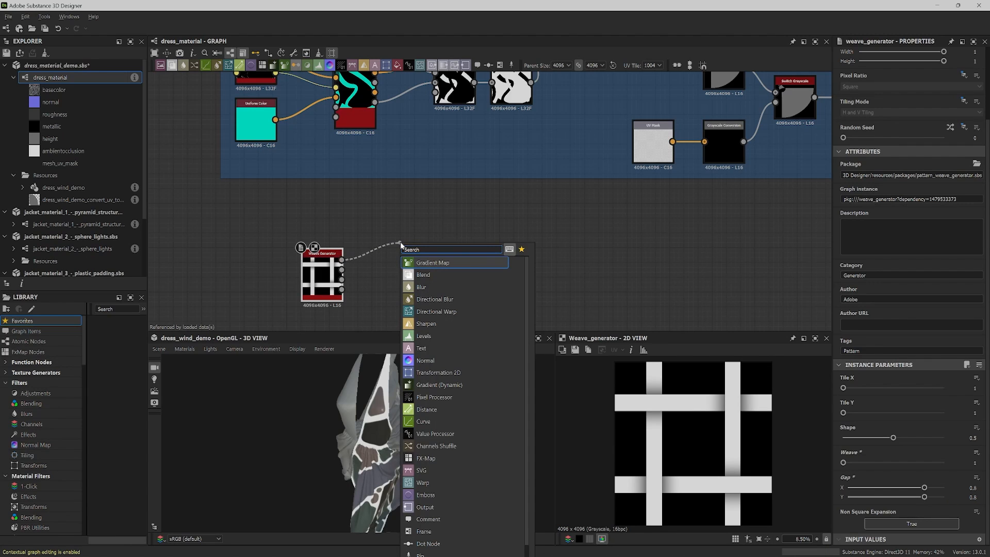
pyautogui.write('til')
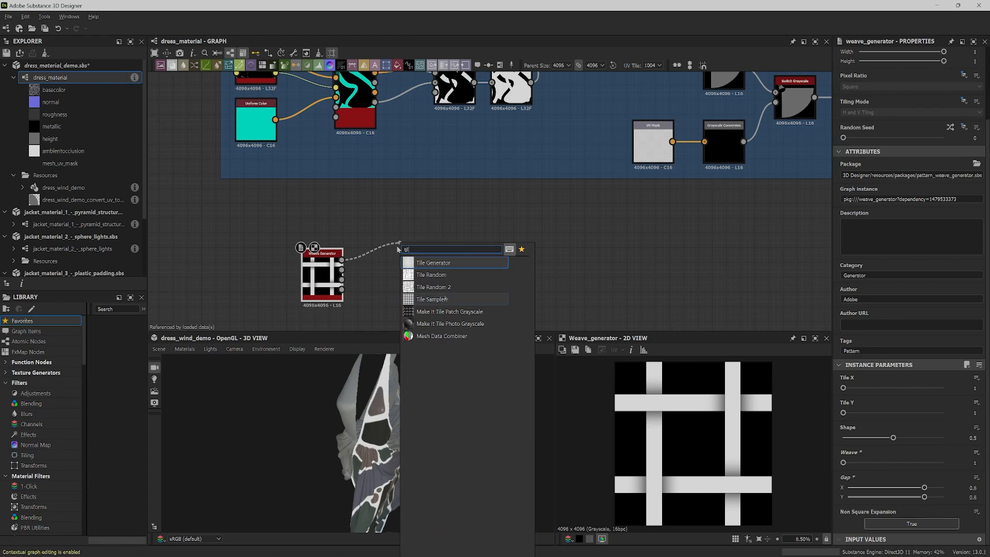
pyautogui.click(443, 298)
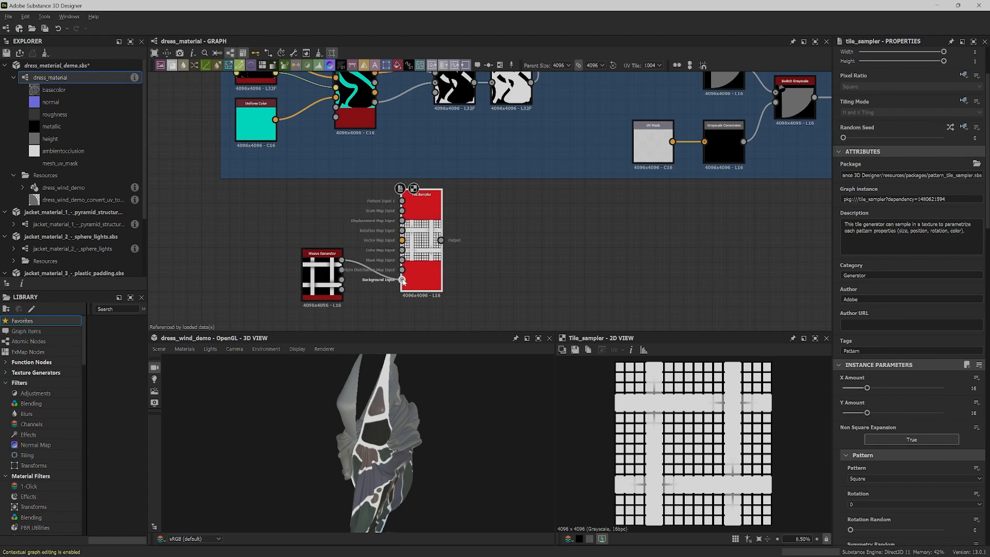
pyautogui.moveTo(402, 280); pyautogui.dragTo(415, 241)
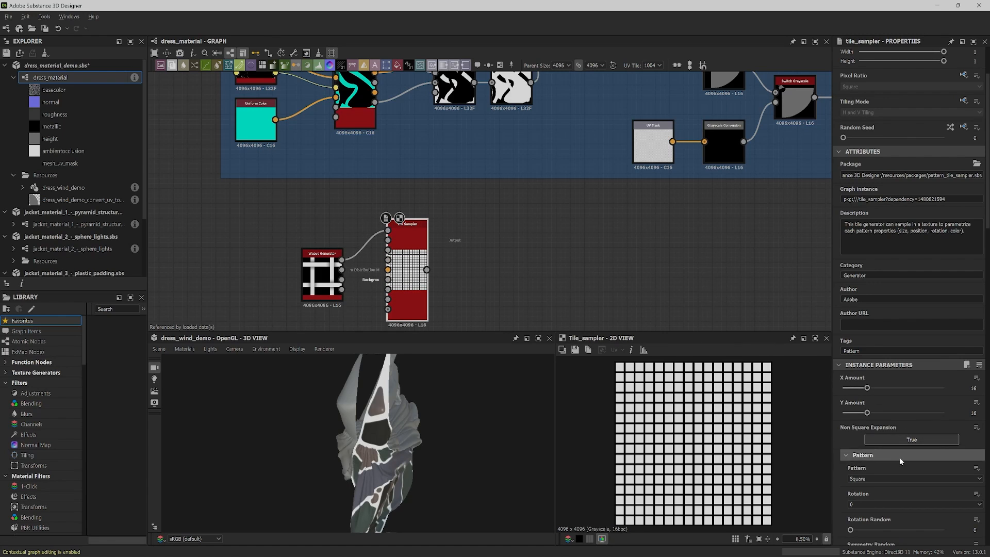
# - Set the Tile Sampler's Pattern to Pattern Input and its Scale to 1
pyautogui.click(905, 477)
pyautogui.click(908, 485)
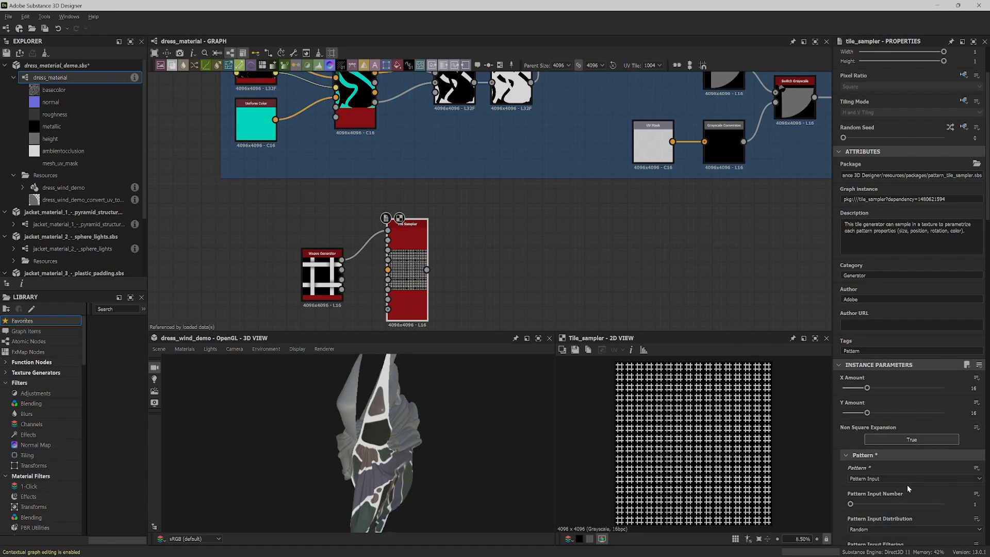
pyautogui.scroll(-10, 907, 482)
pyautogui.click(974, 345)
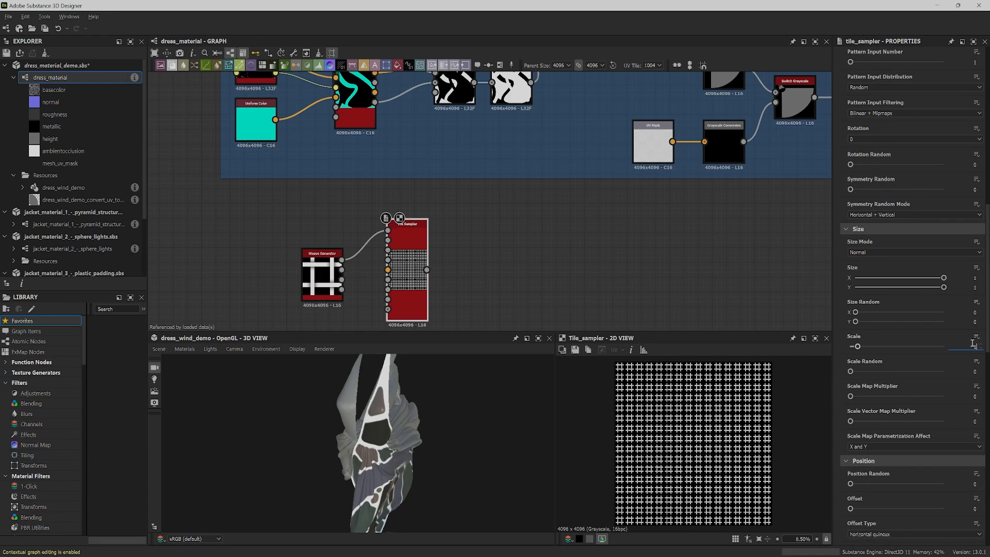
pyautogui.write('1')
pyautogui.press('Return')
# - Set the Tile Sampler's X Amount and Y Amount to 100 each
pyautogui.scroll(10, 918, 216)
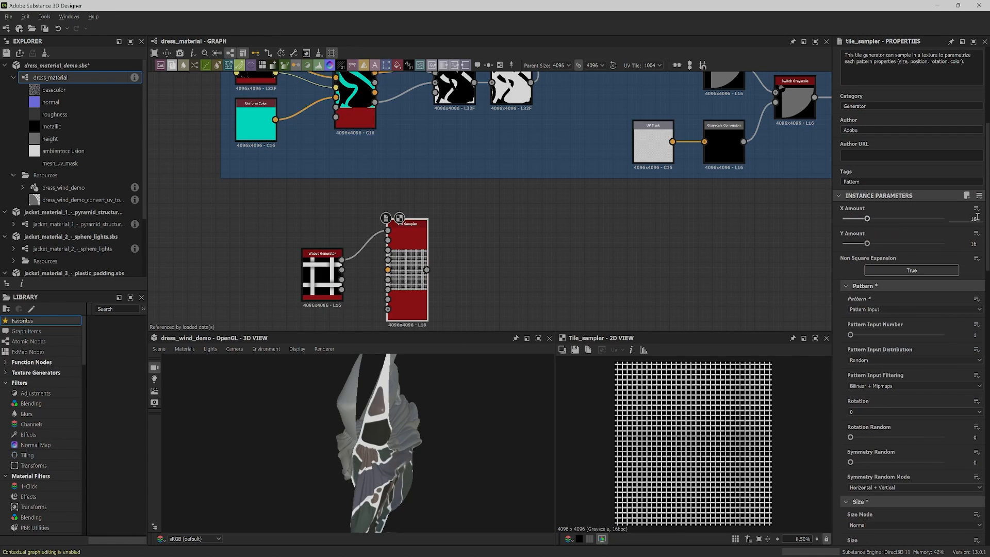
pyautogui.click(973, 219)
pyautogui.write('100')
pyautogui.press('Return')
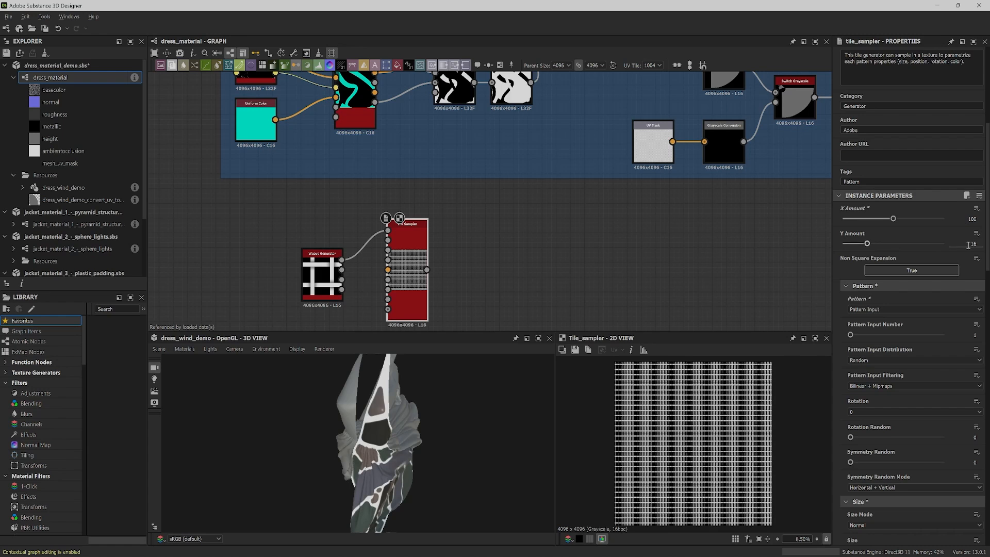
pyautogui.click(969, 244)
pyautogui.write('0')
pyautogui.press('Return')
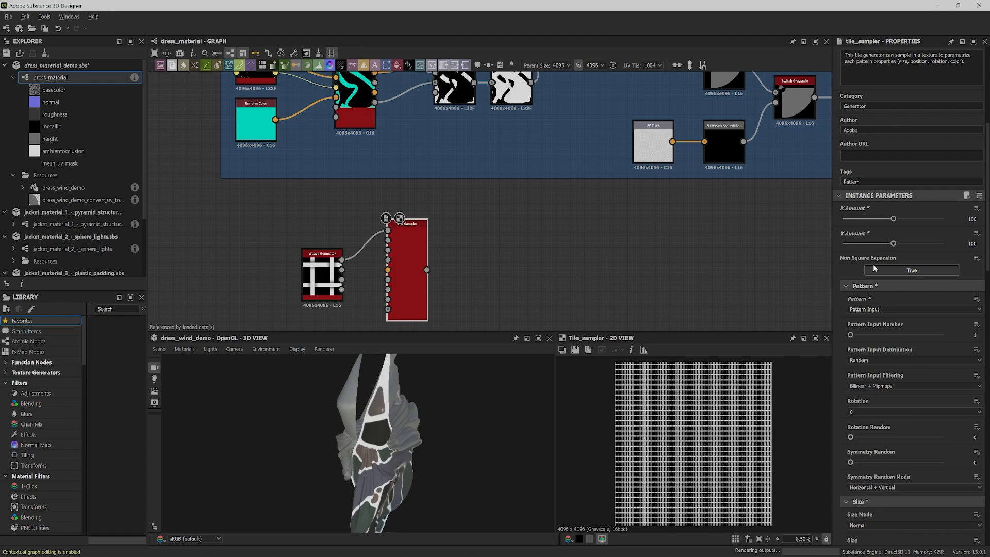
# - Set the Tile Sampler's Pattern Input Filtering to Nearest and inspect the weave in the 2D view
pyautogui.scroll(4, 686, 442)
pyautogui.scroll(5, 685, 442)
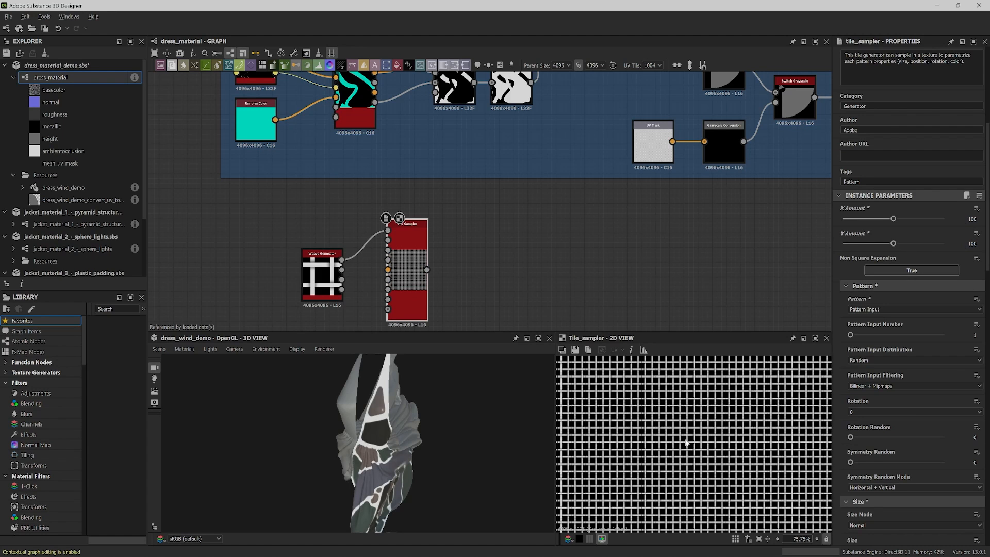
pyautogui.scroll(-5, 899, 264)
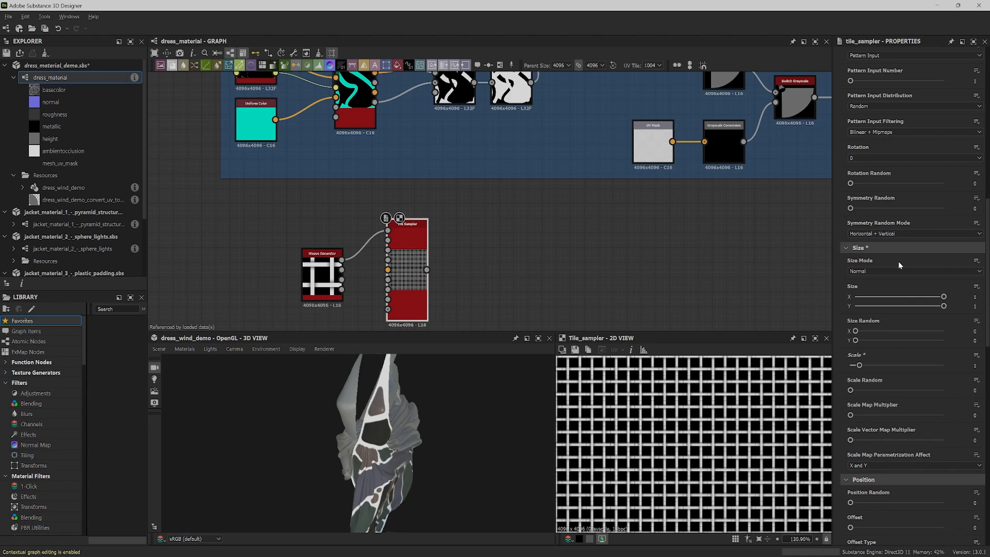
pyautogui.scroll(-1, 910, 170)
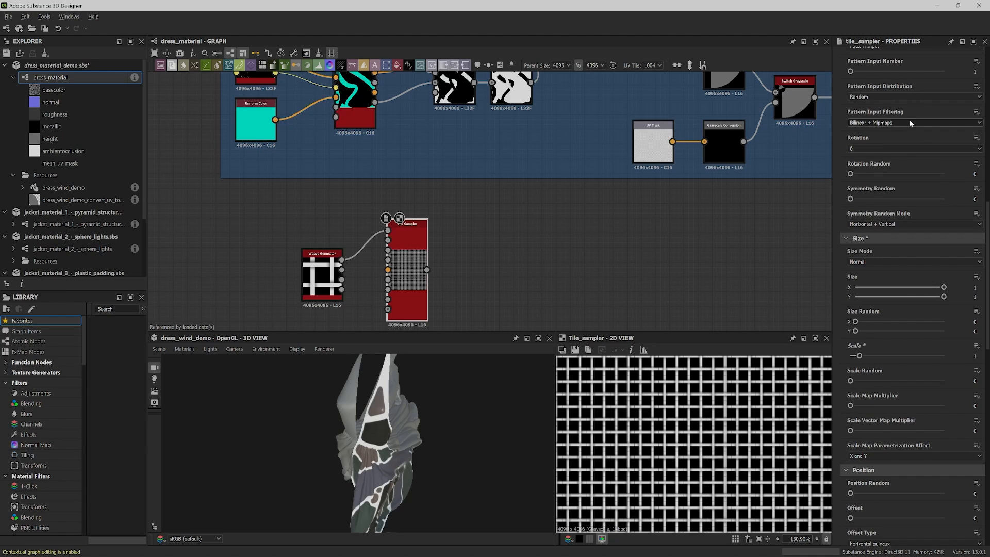
pyautogui.click(908, 119)
pyautogui.click(902, 140)
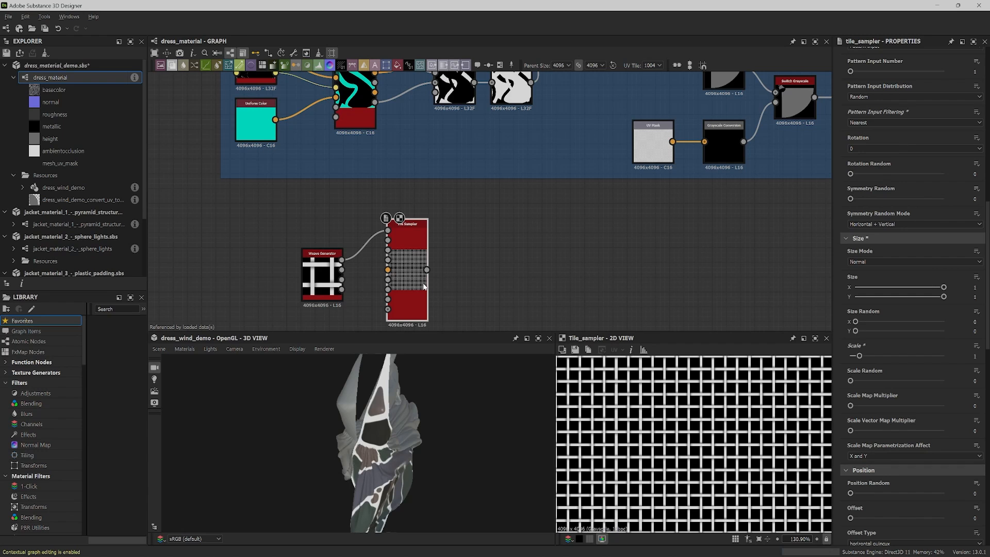
pyautogui.scroll(3, 665, 435)
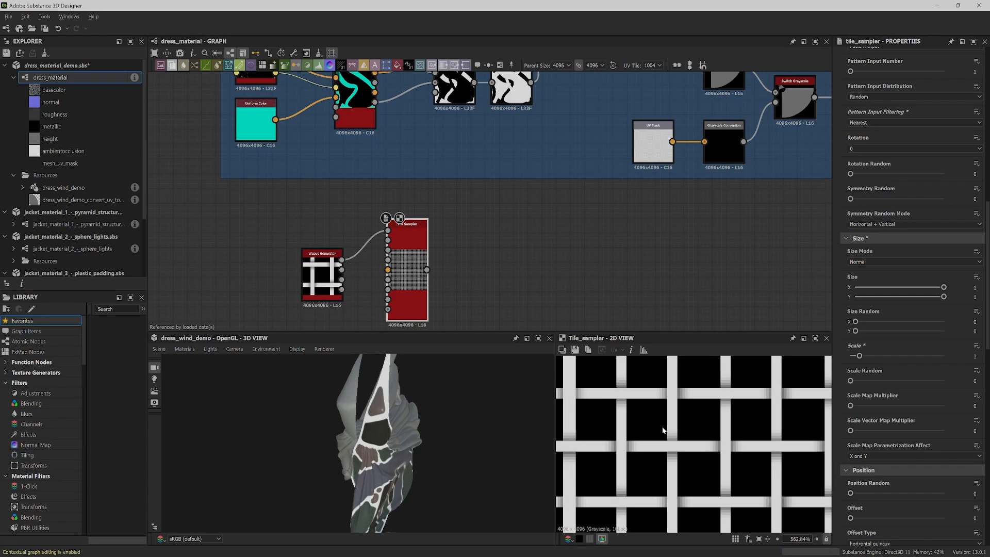
pyautogui.scroll(-6, 665, 434)
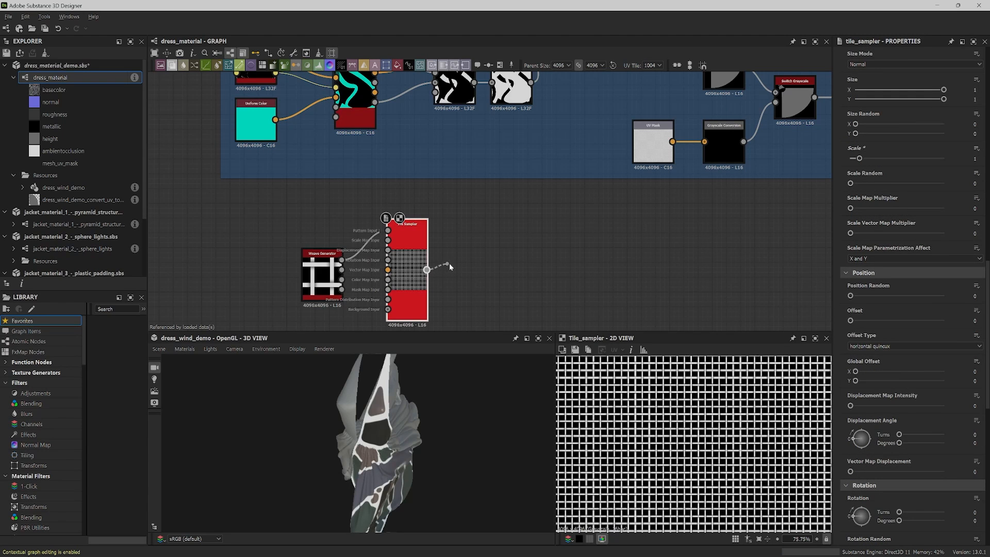
# - Add a Transformation 2D node after the Tile Sampler and halve its stretch twice with /2
pyautogui.moveTo(449, 266); pyautogui.dragTo(480, 268)
pyautogui.write('tran')
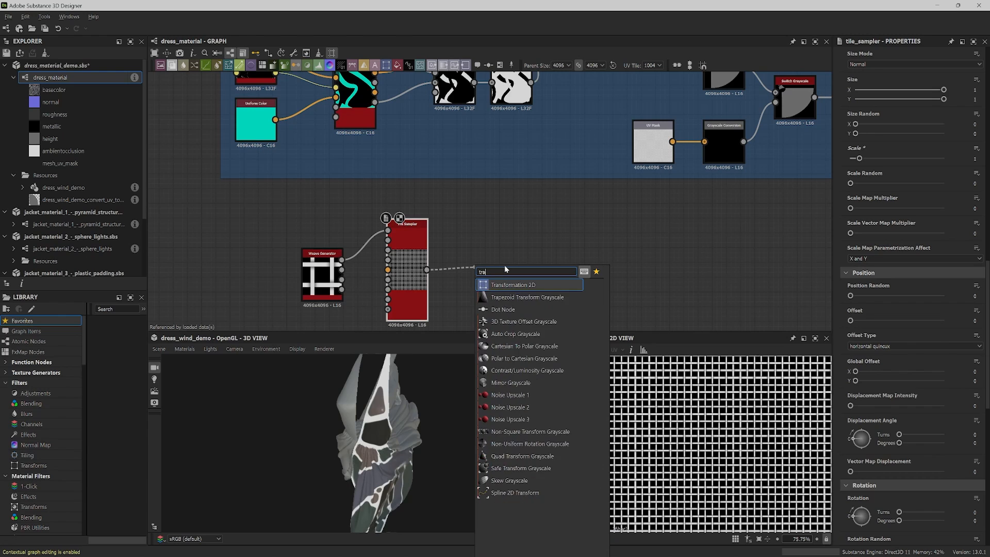
pyautogui.click(513, 288)
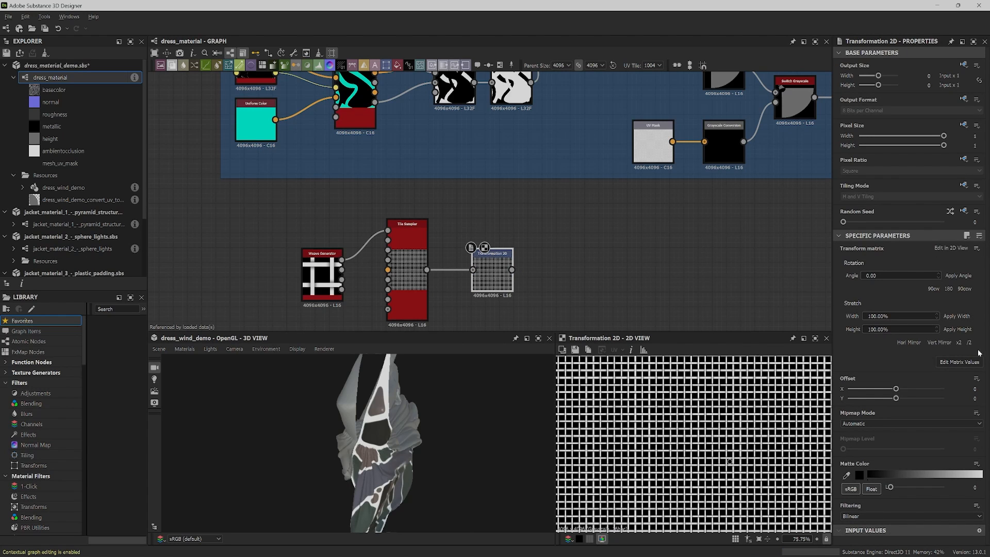
pyautogui.click(969, 343)
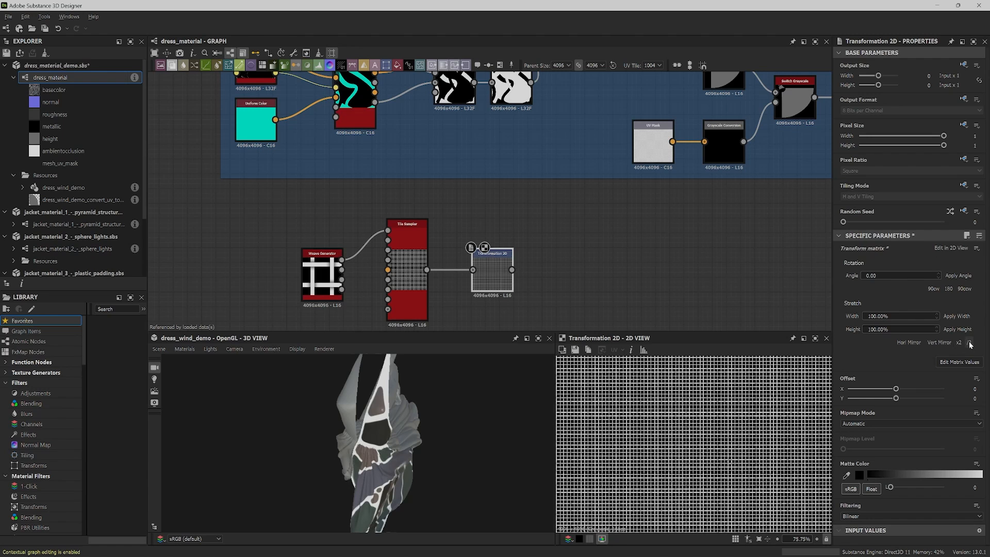
pyautogui.click(969, 343)
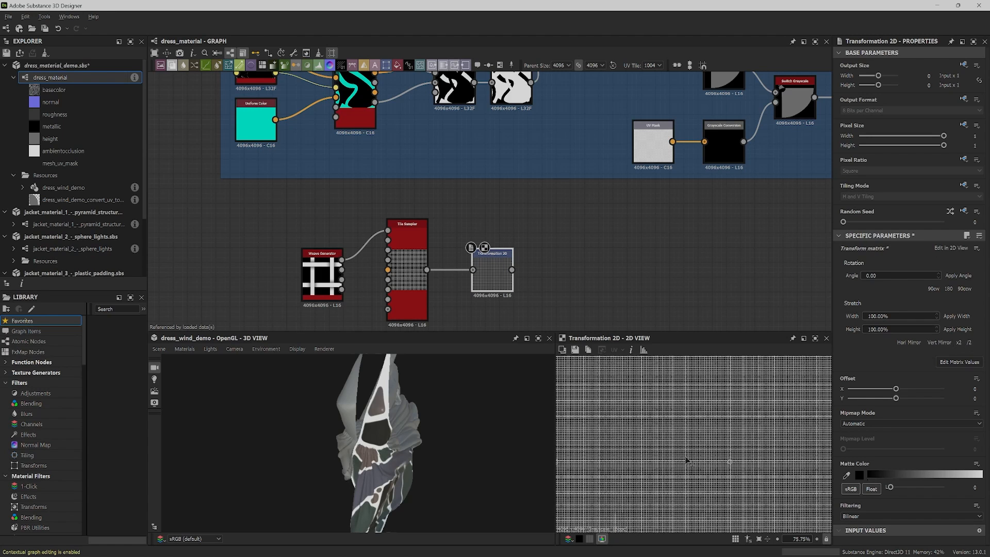
# - Set the Transformation 2D node's Mipmap Mode to Manual and inspect the weave's sharpness in the 2D view
pyautogui.scroll(4, 685, 459)
pyautogui.scroll(3, 688, 459)
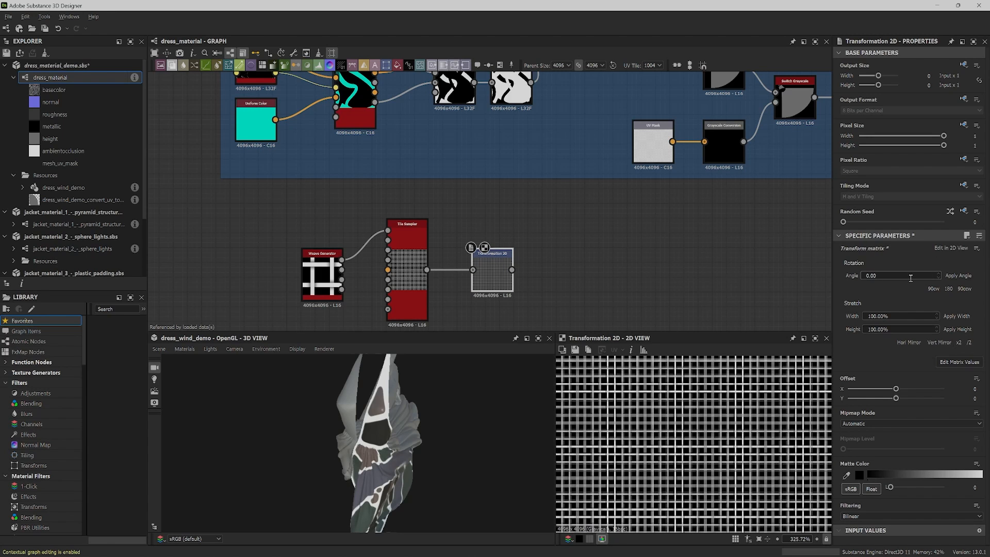
pyautogui.click(911, 423)
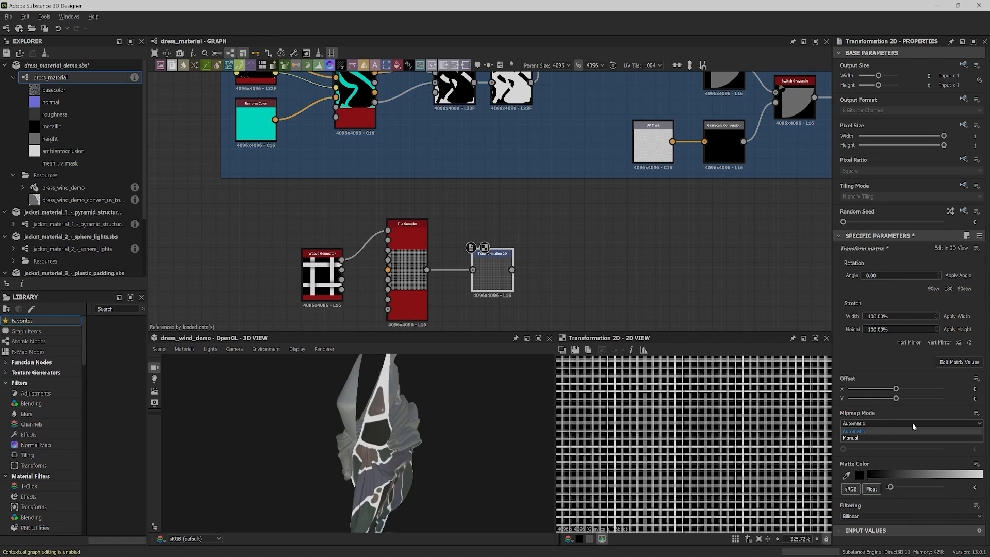
pyautogui.click(909, 438)
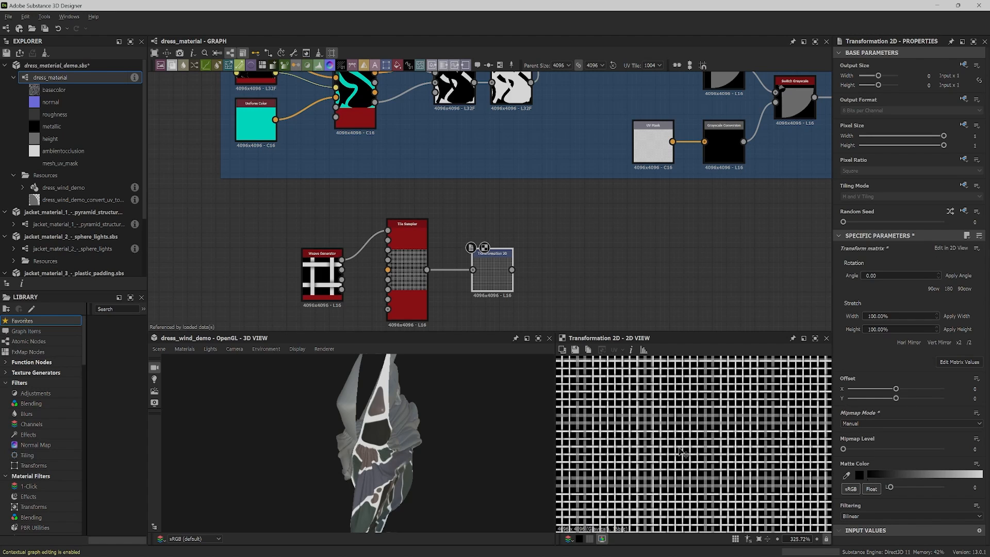
pyautogui.scroll(-8, 681, 448)
pyautogui.scroll(9, 680, 447)
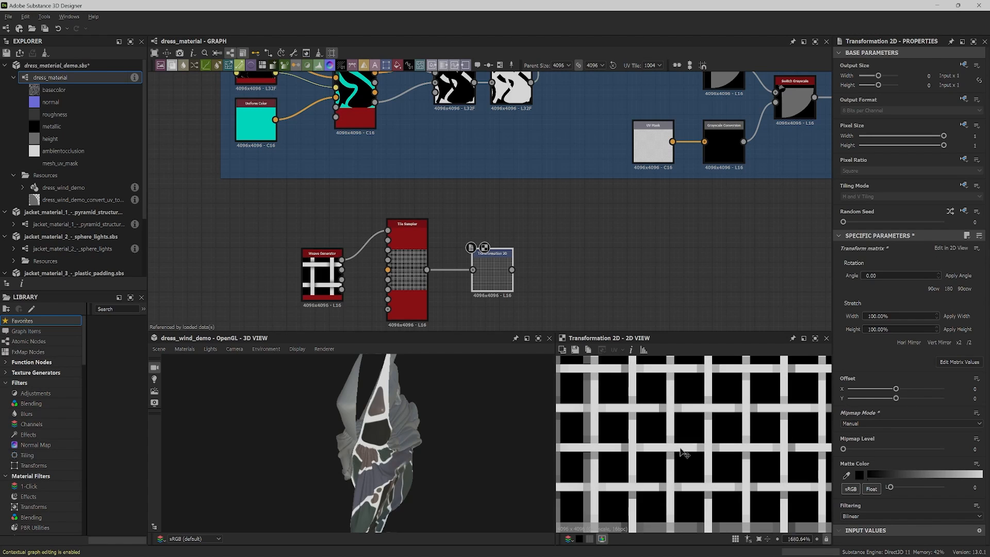
# - Connect the weave's Transformation 2D output to the Normal node feeding the normal output and preview it in the 2D view
pyautogui.scroll(-5, 681, 452)
pyautogui.scroll(-3, 217, 273)
pyautogui.moveTo(354, 275); pyautogui.dragTo(612, 173)
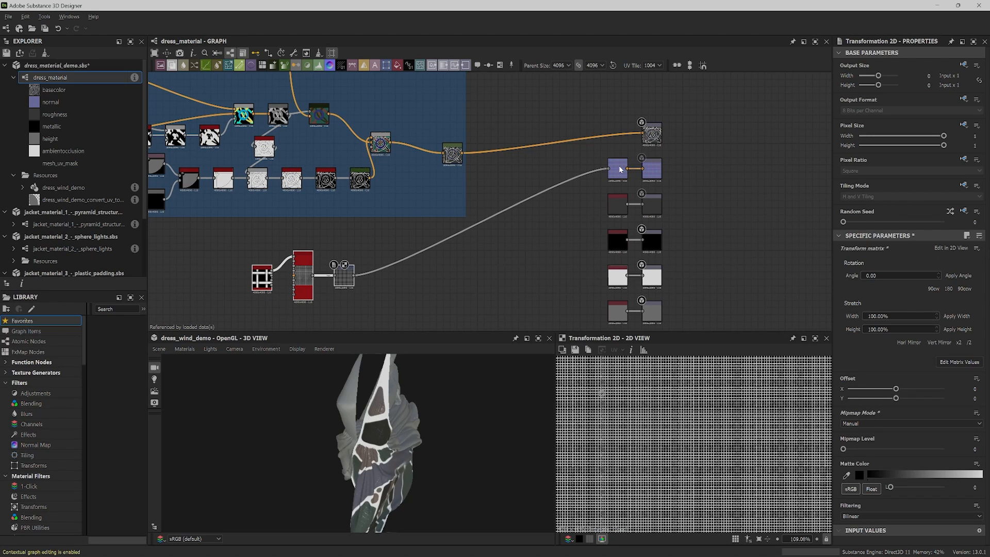
pyautogui.doubleClick(620, 169)
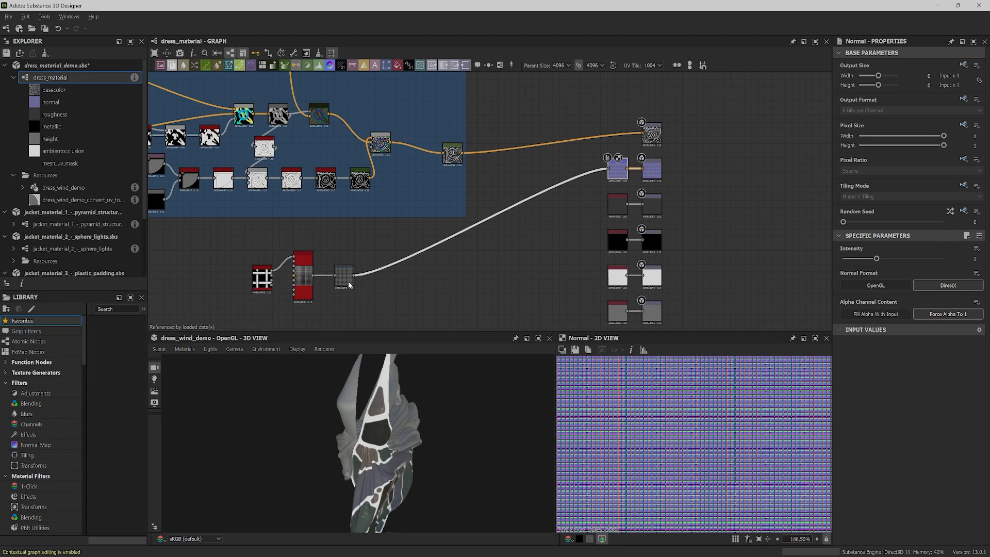
# - Add a Normal Sobel node after the Transformation 2D and compare its 2D result with the existing Normal node
pyautogui.moveTo(355, 276); pyautogui.dragTo(464, 273)
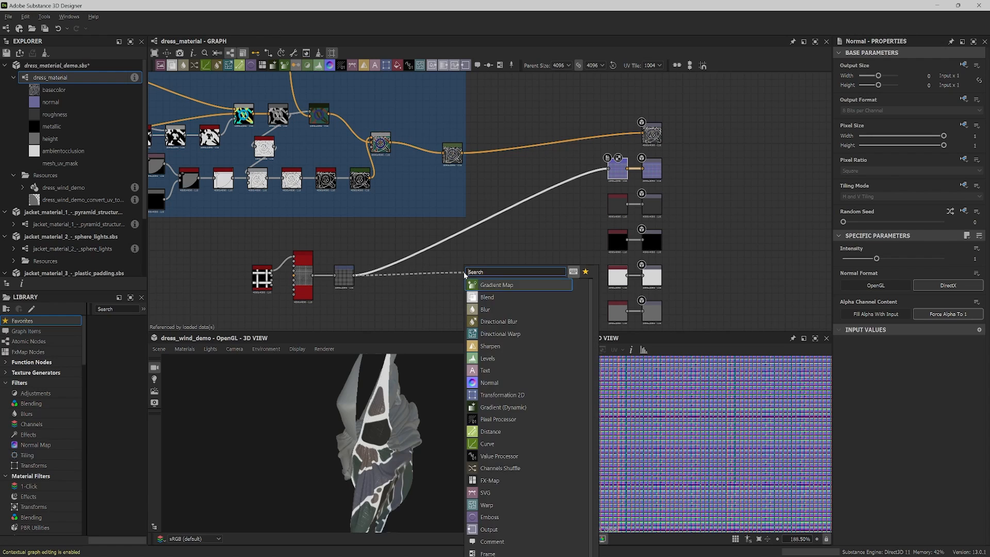
pyautogui.write('sob')
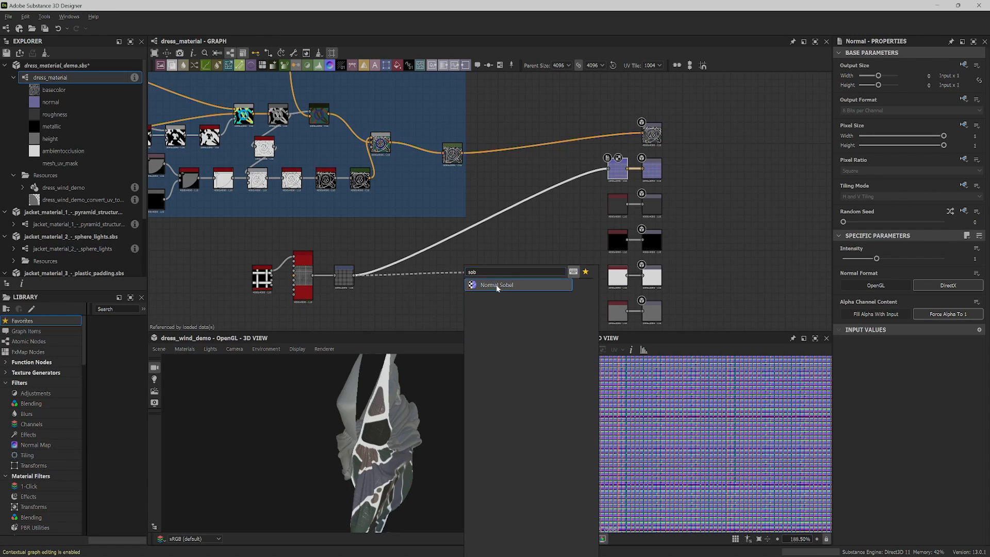
pyautogui.click(496, 286)
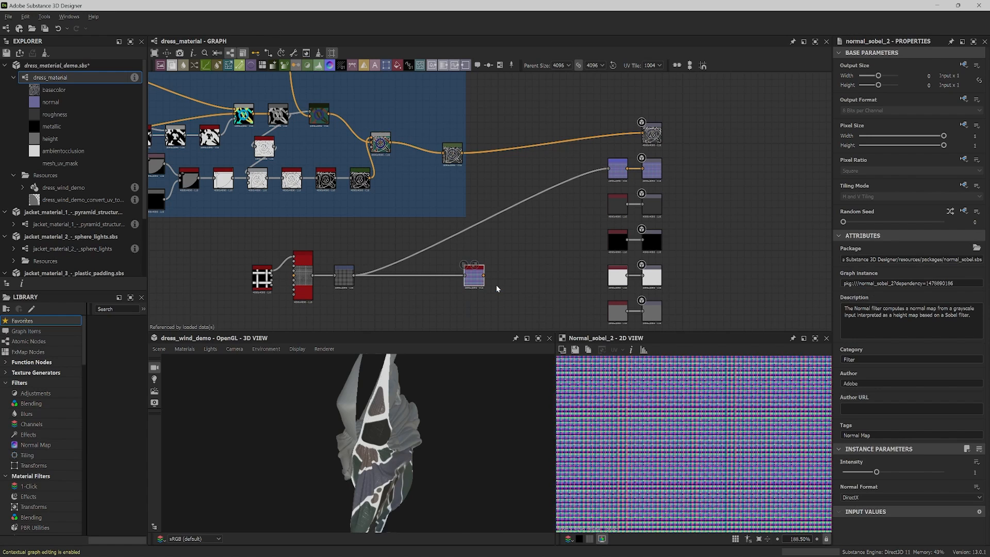
pyautogui.doubleClick(342, 283)
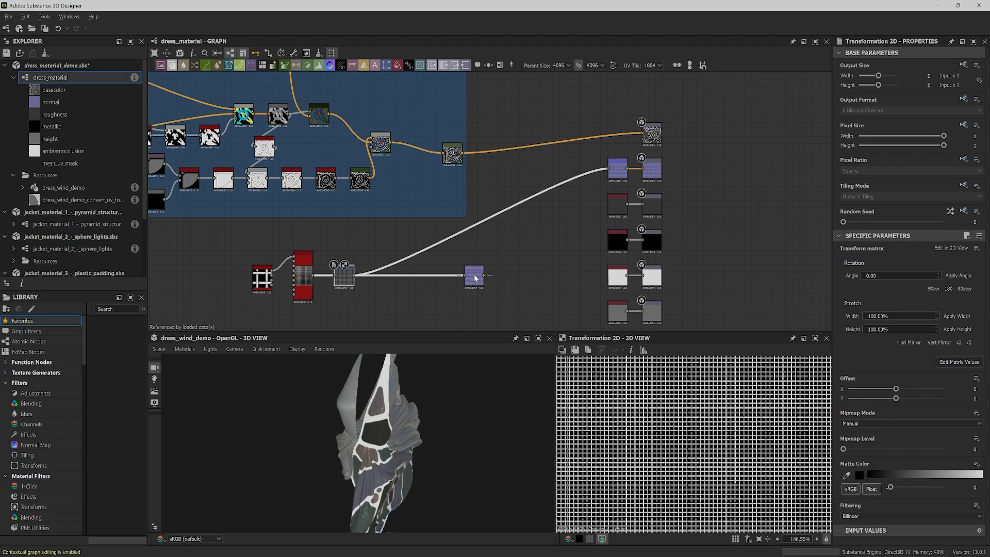
pyautogui.doubleClick(475, 278)
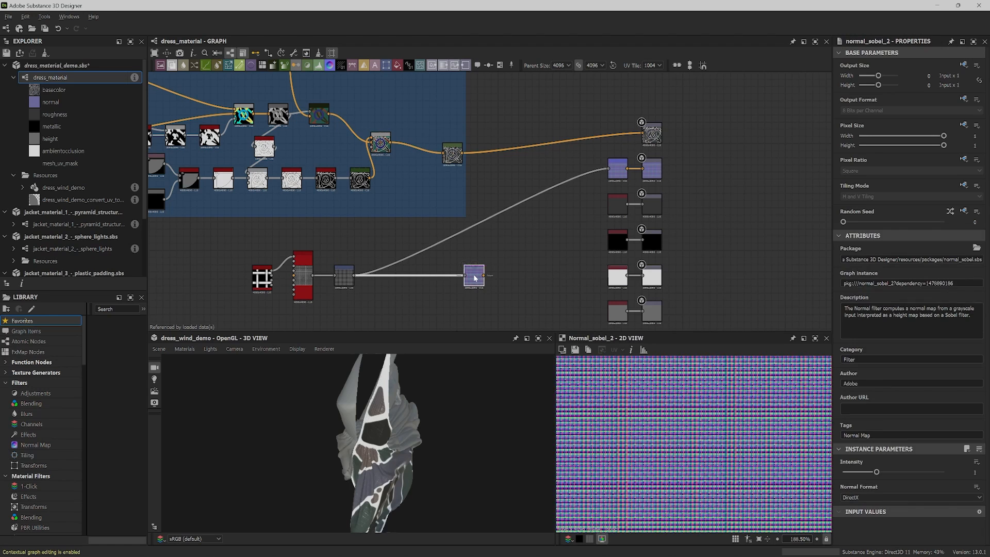
pyautogui.doubleClick(618, 169)
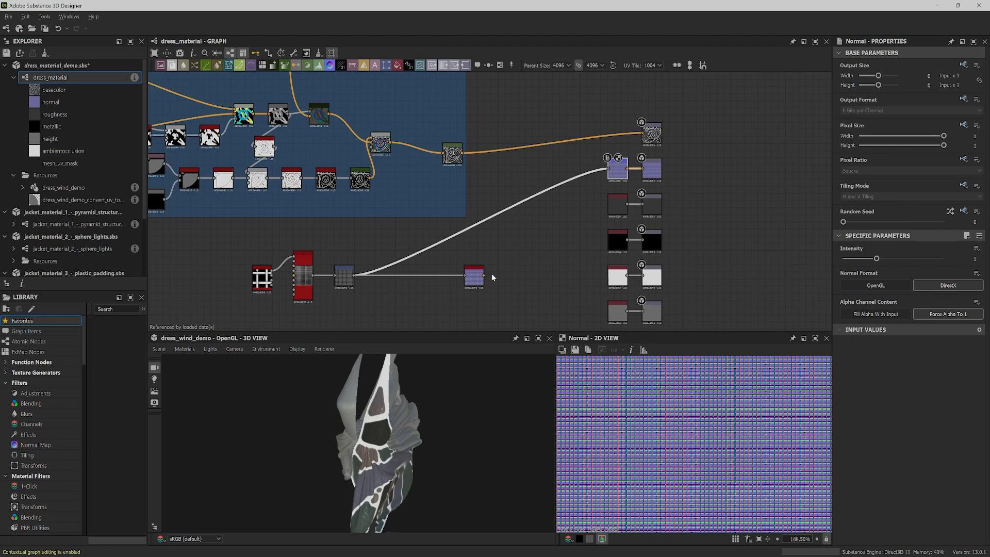
# - Replace the Normal node with the Normal Sobel node in front of the normal output
pyautogui.moveTo(476, 277); pyautogui.dragTo(642, 169)
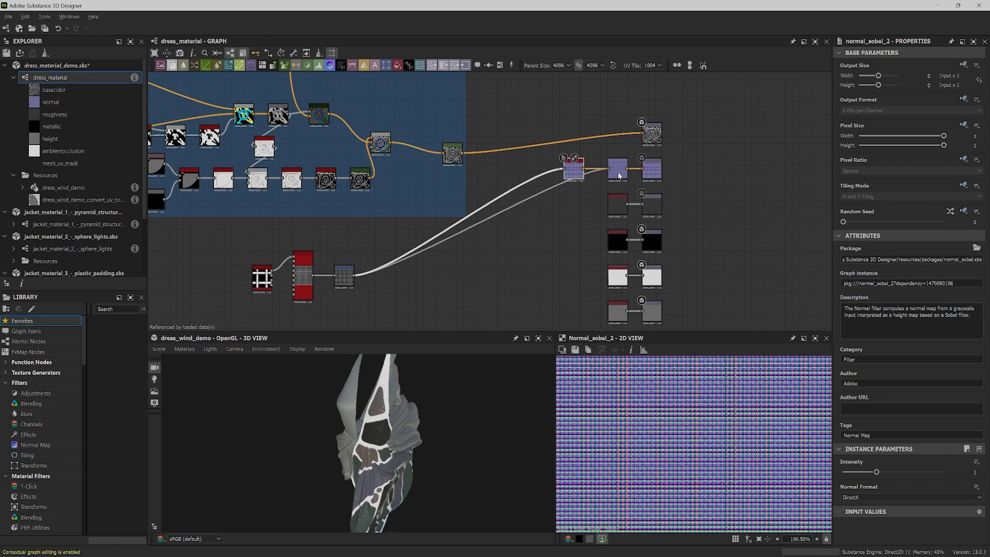
pyautogui.click(617, 173)
pyautogui.press('Delete')
pyautogui.moveTo(574, 173); pyautogui.dragTo(612, 174)
# - Frame the Weave Generator, Tile Sampler and Transformation 2D nodes and title the frame "normal"
pyautogui.moveTo(238, 233); pyautogui.dragTo(350, 315)
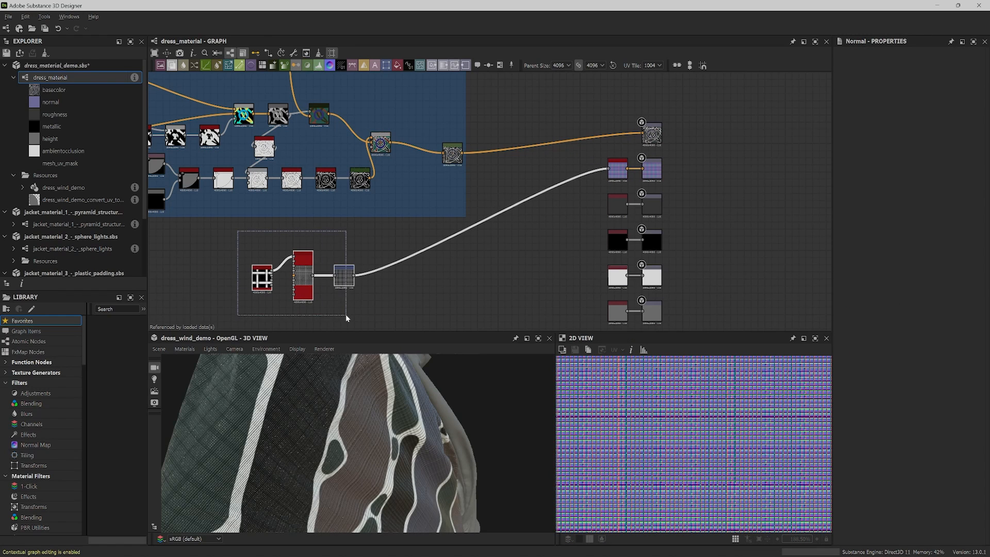
pyautogui.rightClick(351, 317)
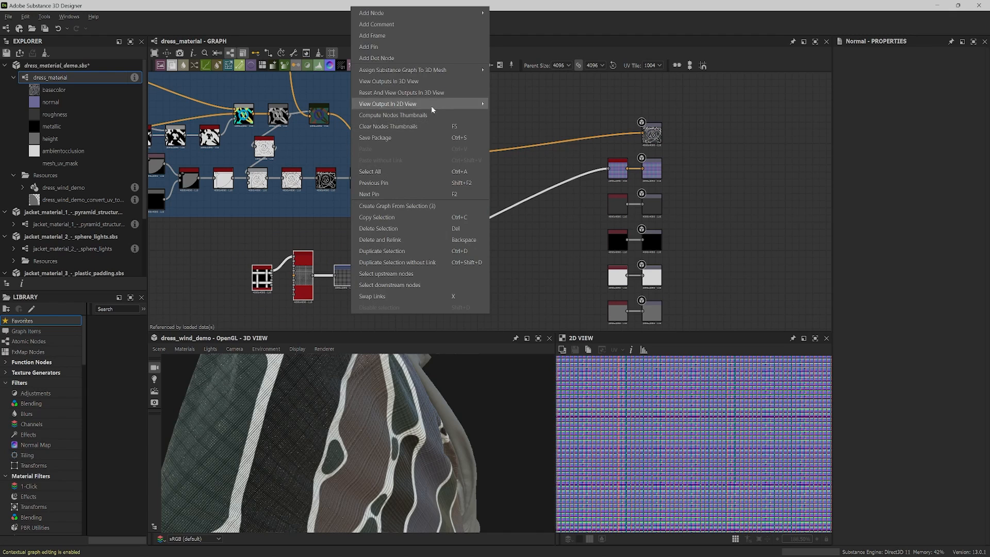
pyautogui.click(424, 40)
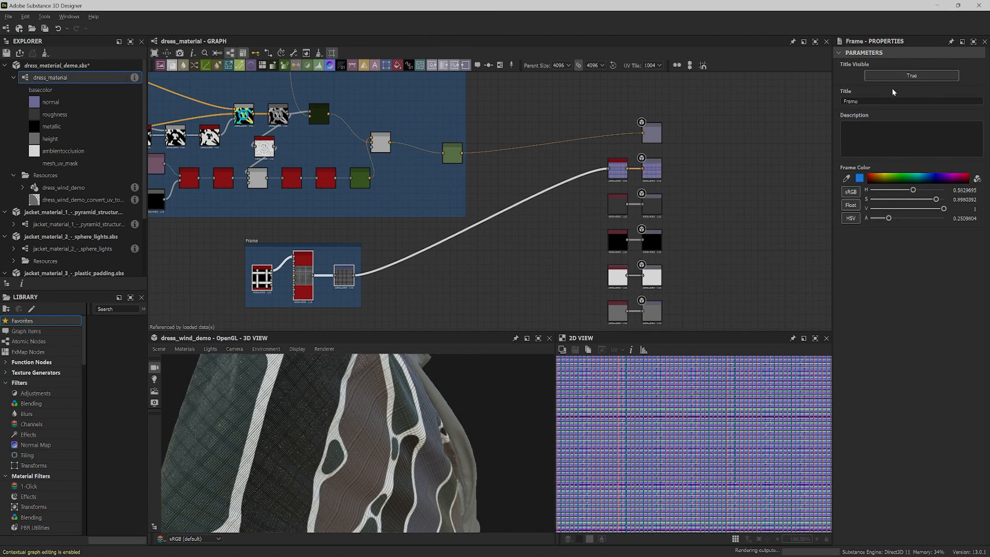
pyautogui.doubleClick(854, 100)
pyautogui.write('normal')
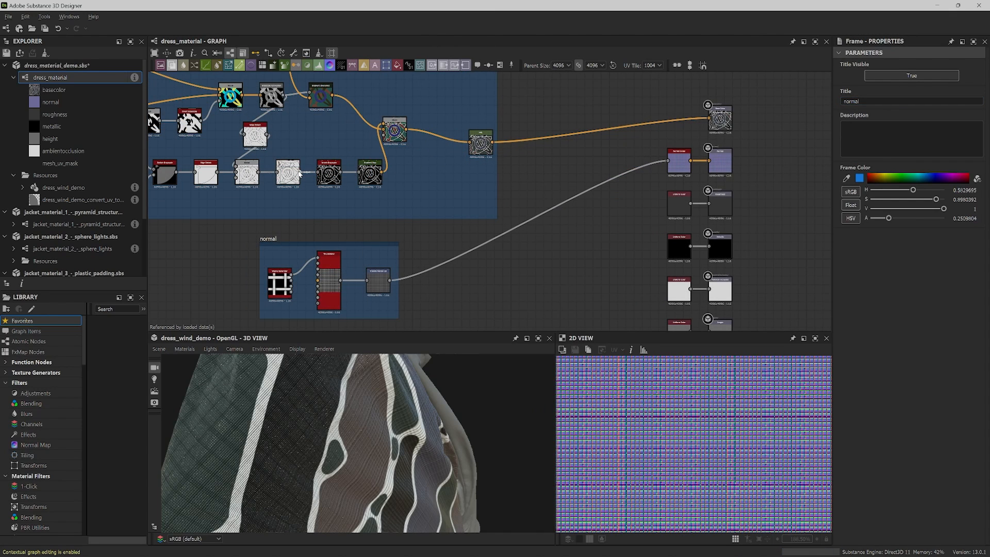
# - Connect the white edge mask with dark lines to the roughness output and delete that output's Uniform Color node
pyautogui.moveTo(300, 172); pyautogui.dragTo(669, 203)
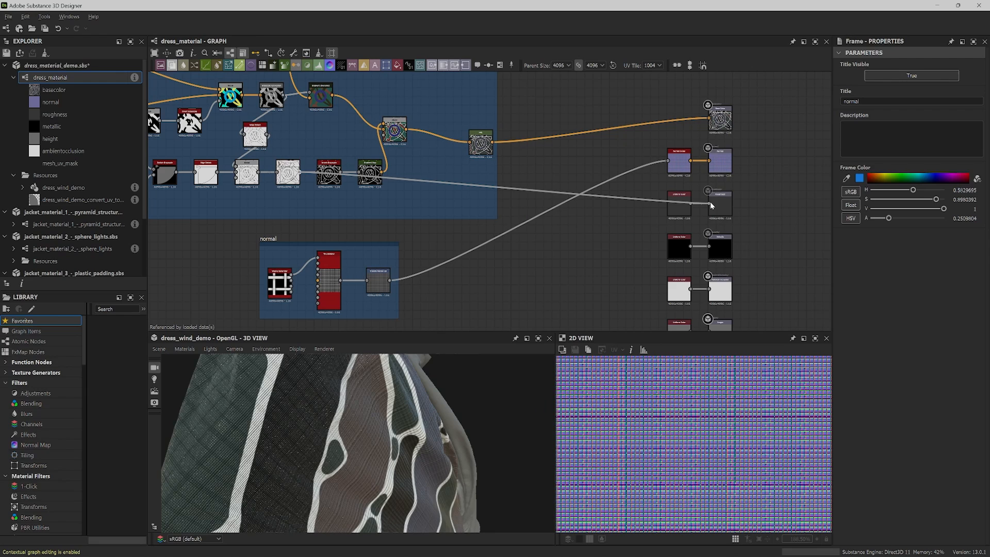
pyautogui.click(676, 211)
pyautogui.press('Delete')
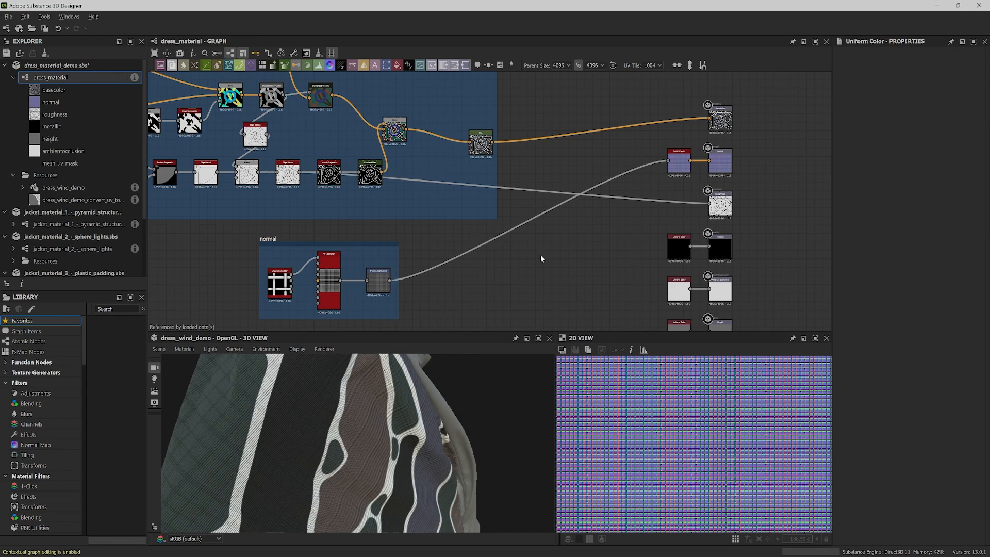
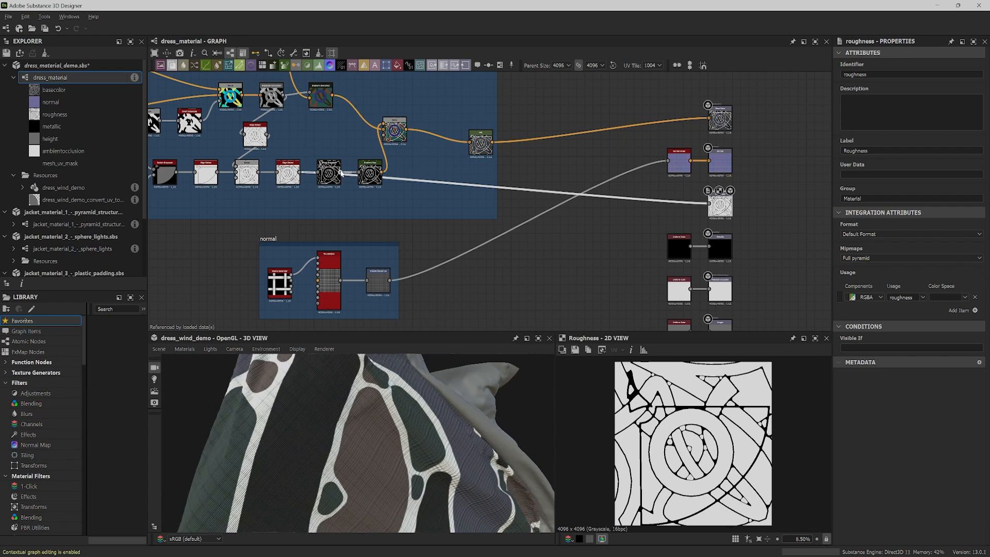
# - Connect the inverted edge mask with white lines to the metallic output and delete that output's Uniform Color node
pyautogui.moveTo(403, 206)
pyautogui.mouseDown()
pyautogui.moveTo(529, 237)
pyautogui.moveTo(709, 246)
pyautogui.mouseUp()
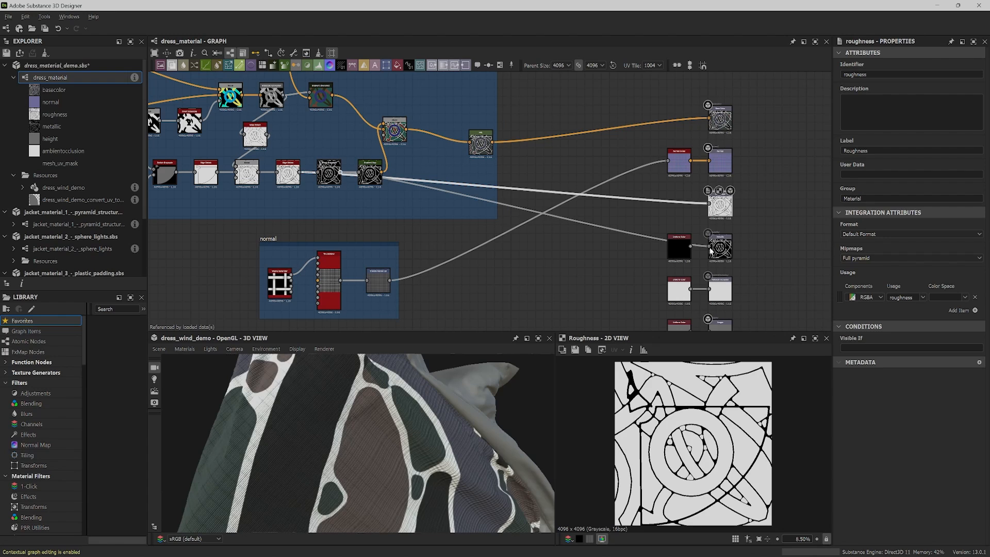
pyautogui.click(675, 249)
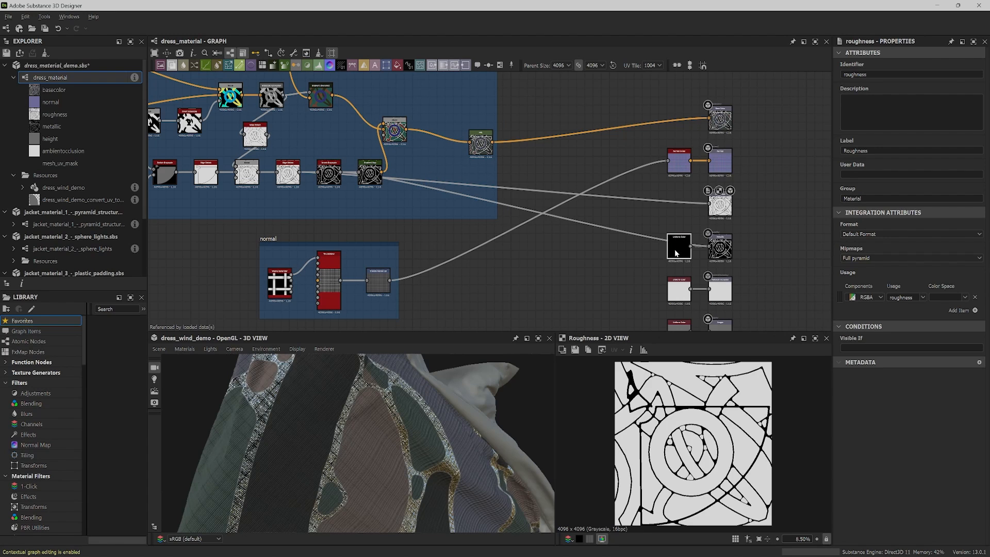
pyautogui.press('Delete')
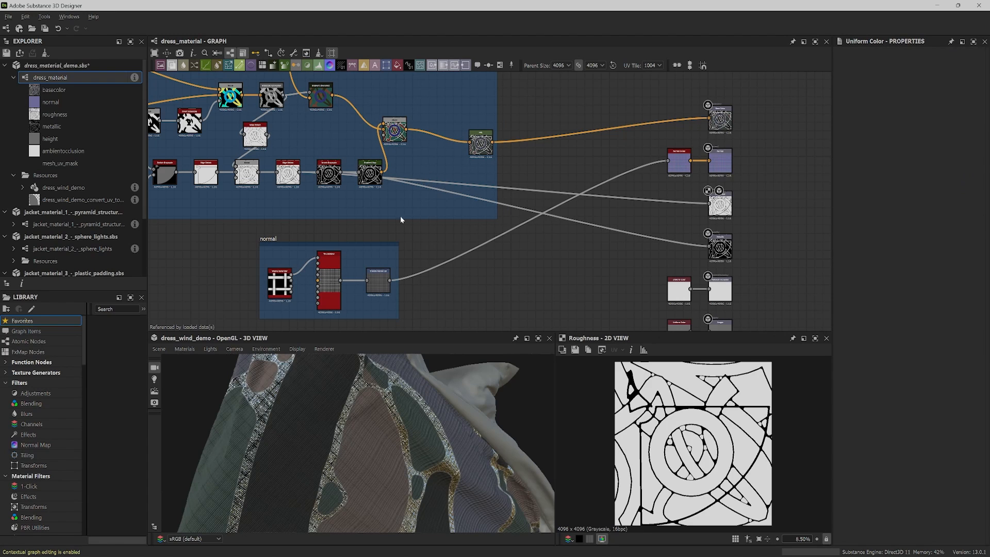
# - Check the dress in the 3D view, then connect the inverted edge mask to the height output in place of its Uniform Color
pyautogui.moveTo(370, 432); pyautogui.dragTo(446, 414)
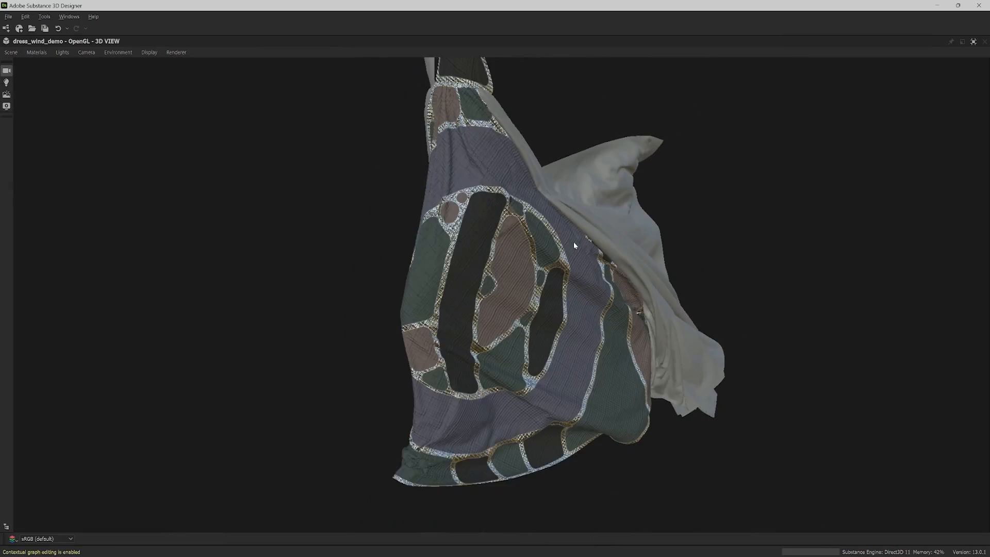
pyautogui.moveTo(574, 243); pyautogui.dragTo(532, 266)
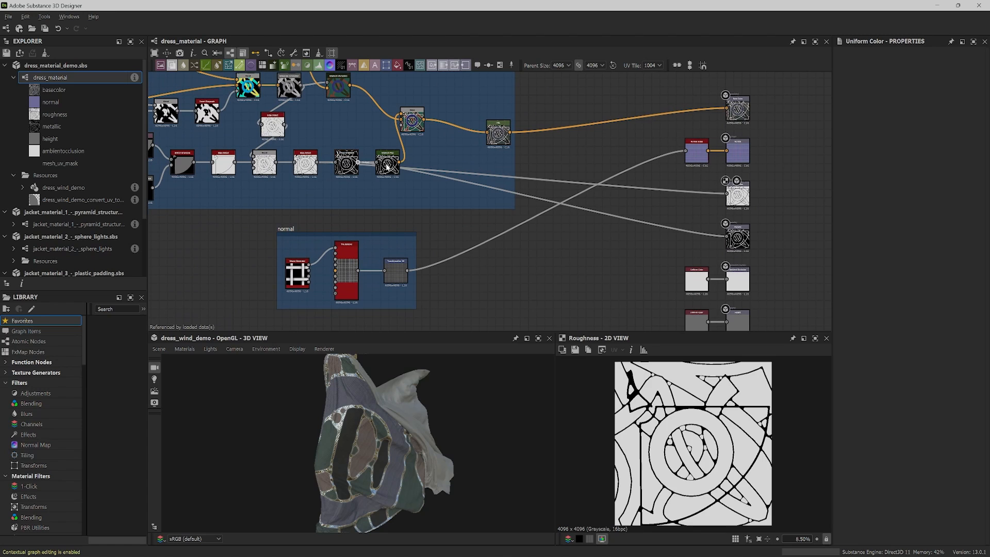
pyautogui.moveTo(386, 166); pyautogui.dragTo(726, 322)
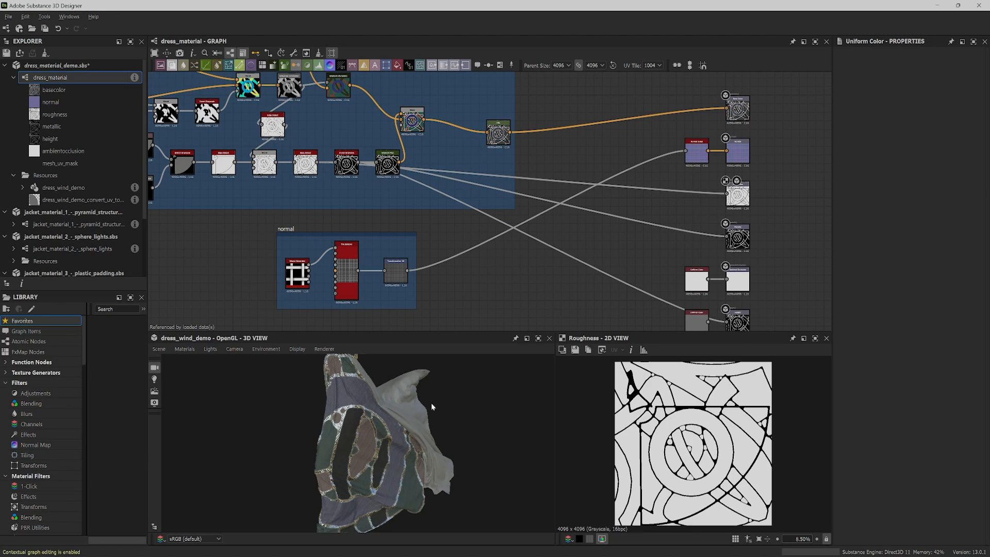
pyautogui.click(697, 318)
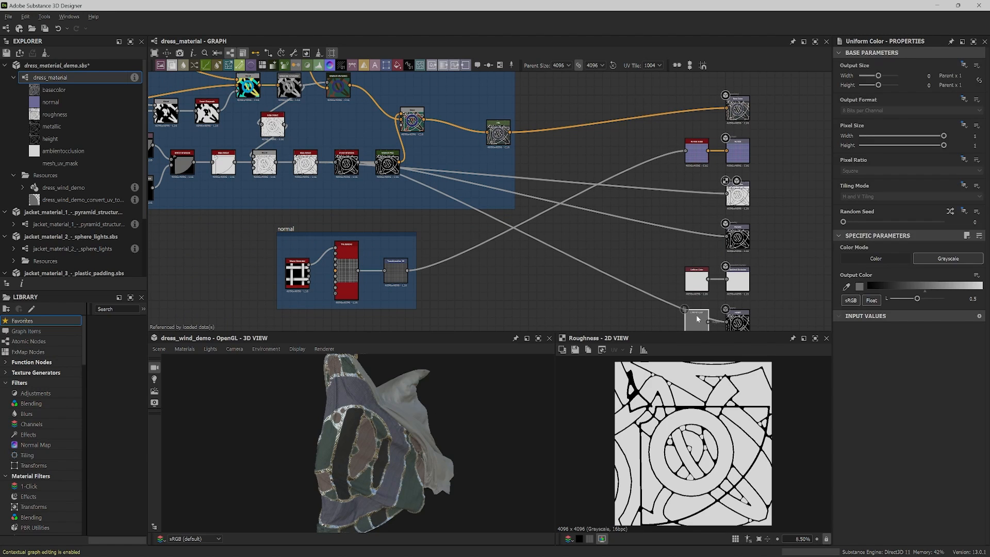
# - Edit the initialShadingGroup material of the 3D view and set its Tessellation Factor to 16
pyautogui.click(185, 176)
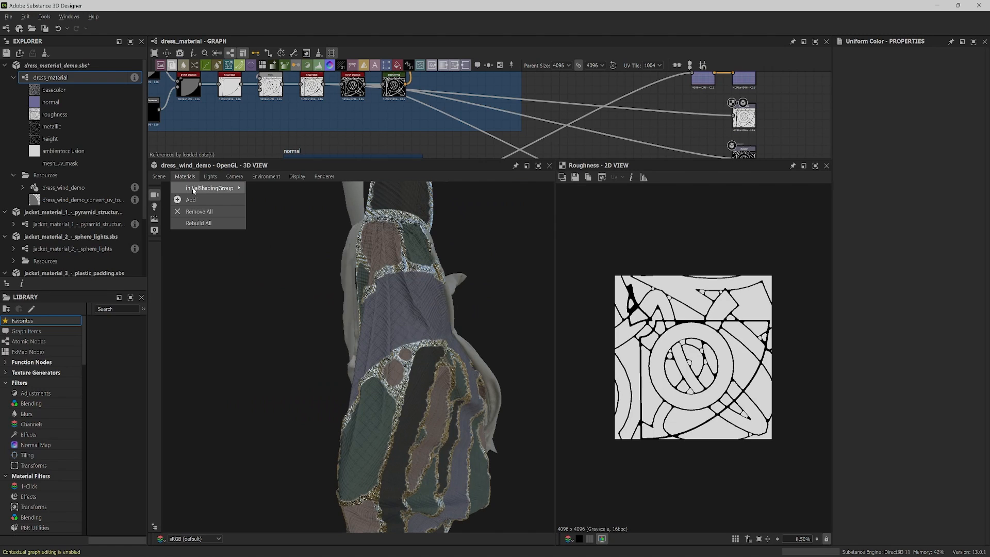
pyautogui.moveTo(194, 188)
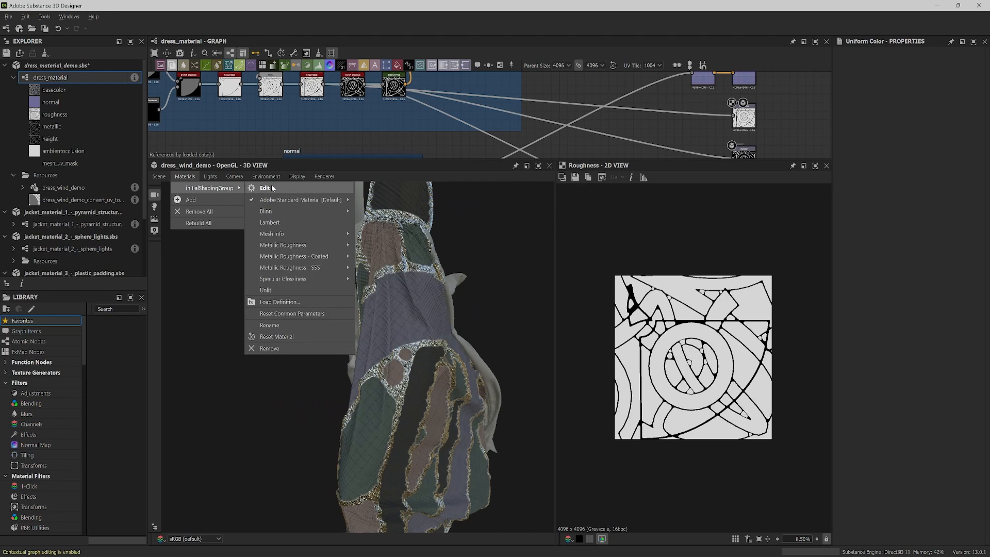
pyautogui.click(281, 184)
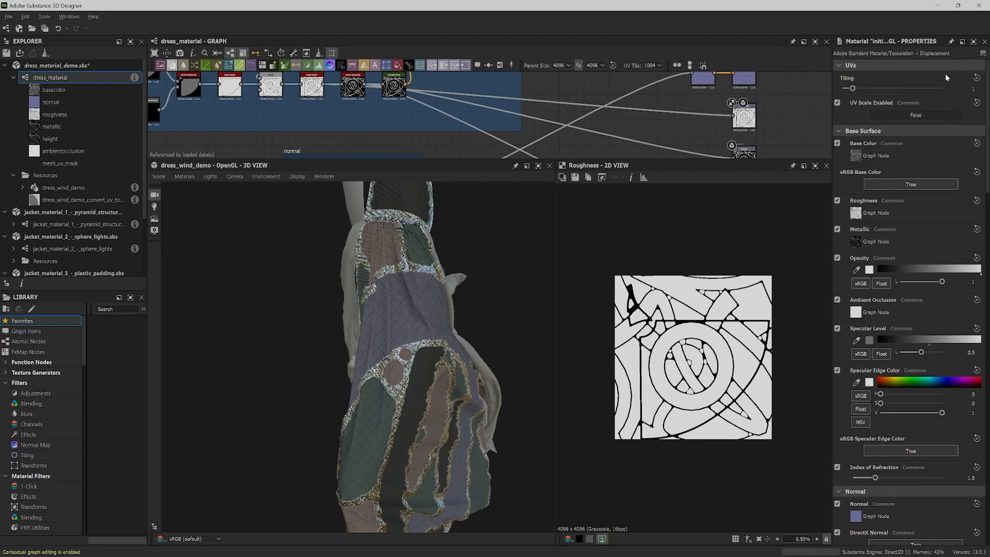
pyautogui.scroll(-5, 924, 306)
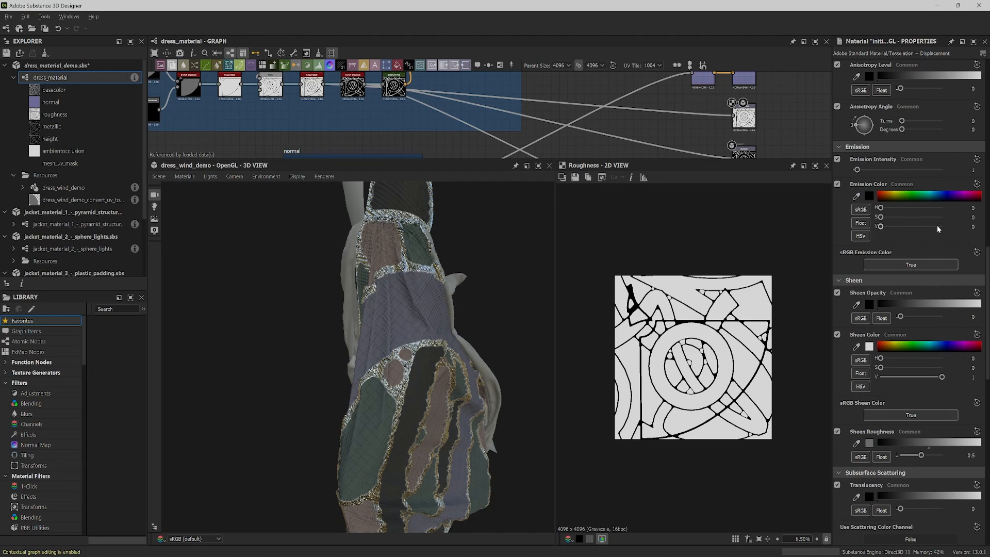
pyautogui.scroll(-2, 918, 256)
pyautogui.scroll(6, 926, 254)
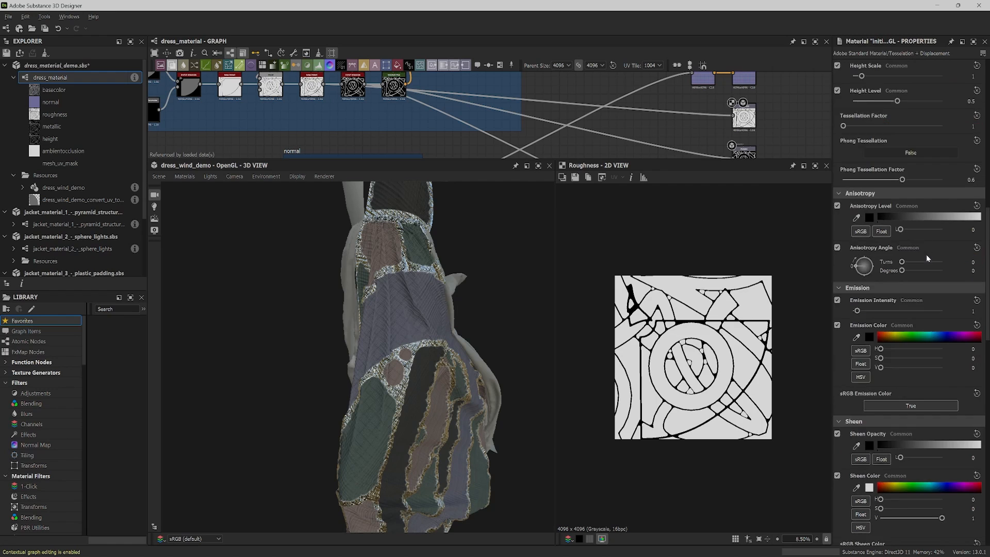
pyautogui.moveTo(844, 145); pyautogui.dragTo(889, 145)
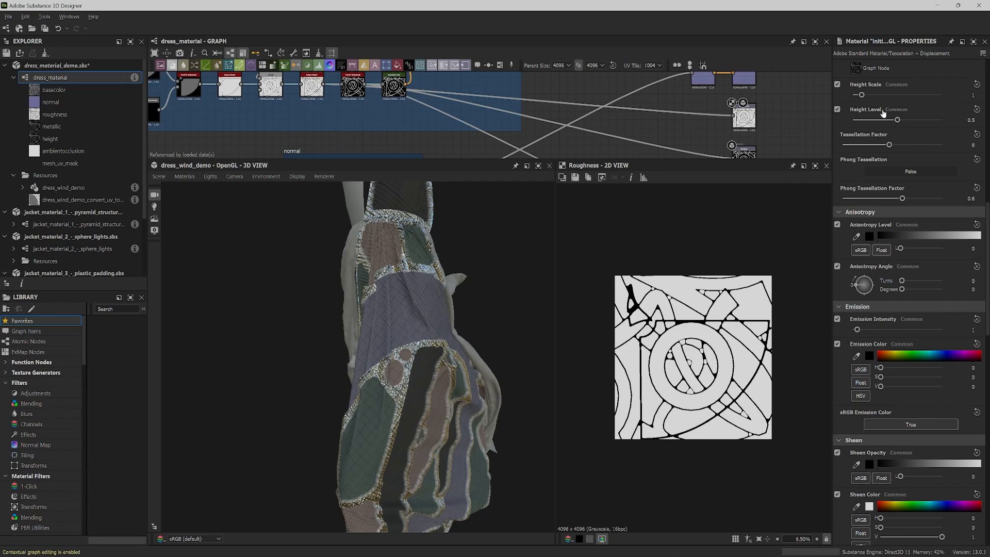
pyautogui.moveTo(862, 95); pyautogui.dragTo(919, 144)
pyautogui.moveTo(918, 144); pyautogui.dragTo(942, 144)
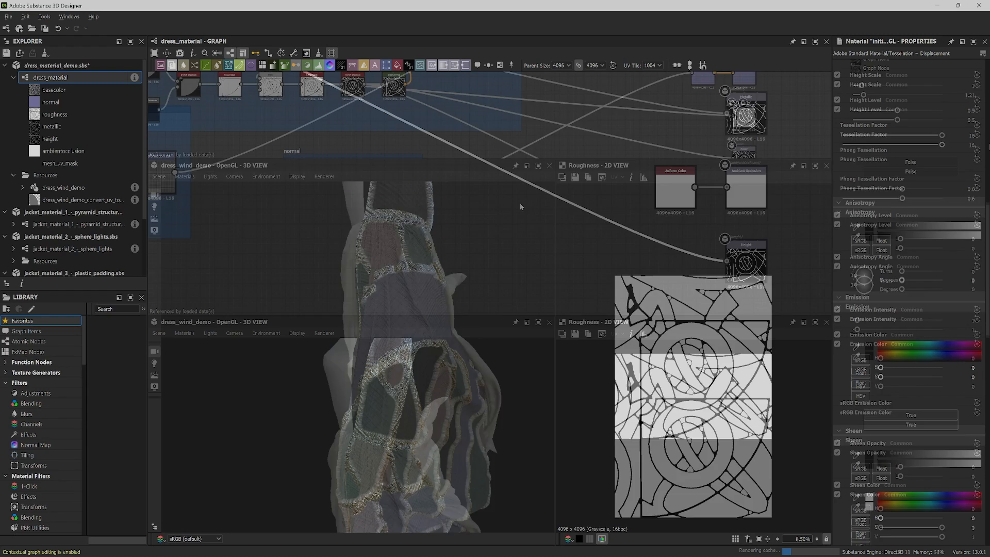
# - Insert a Levels node on the link between the inverted edge mask and the height output
pyautogui.press('space')
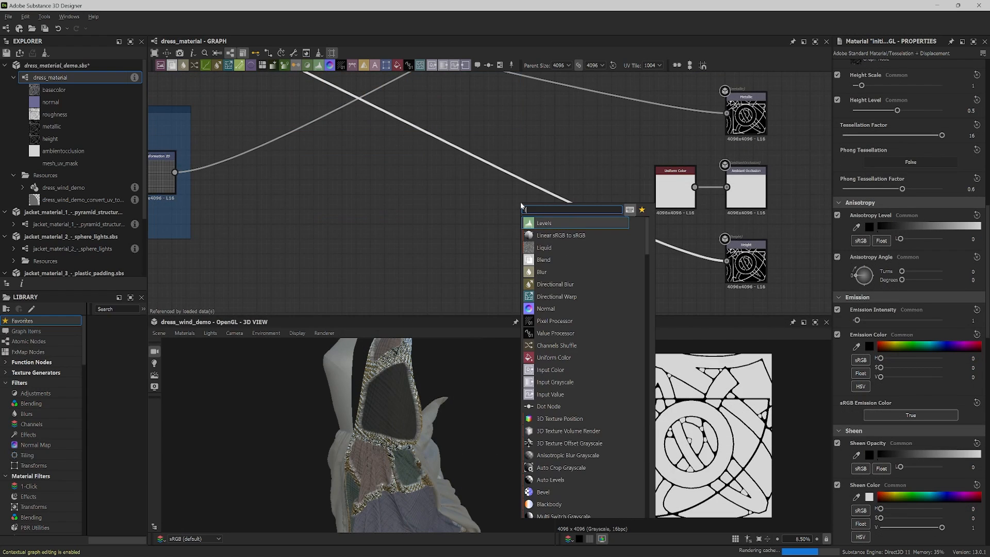
pyautogui.click(580, 222)
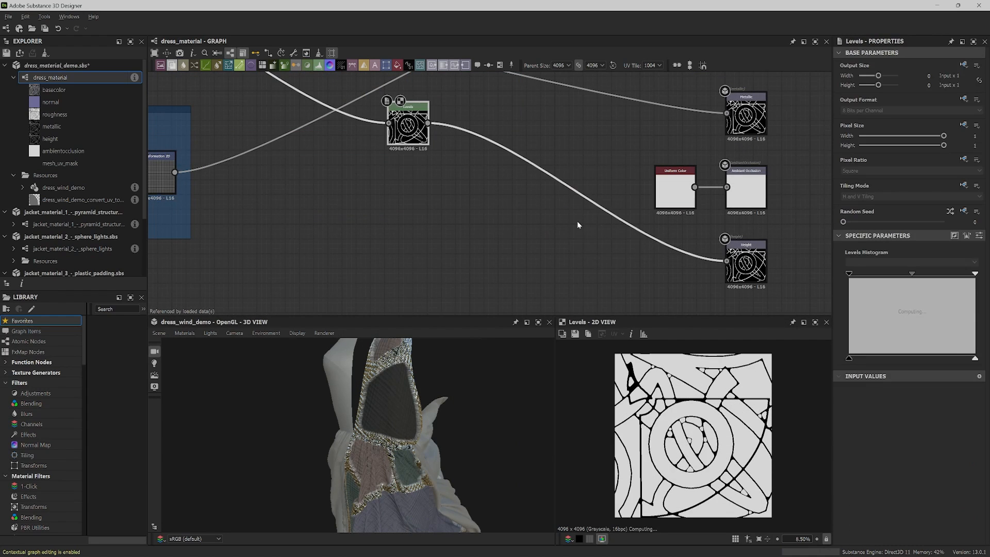
pyautogui.moveTo(483, 248); pyautogui.dragTo(515, 270, button='middle')
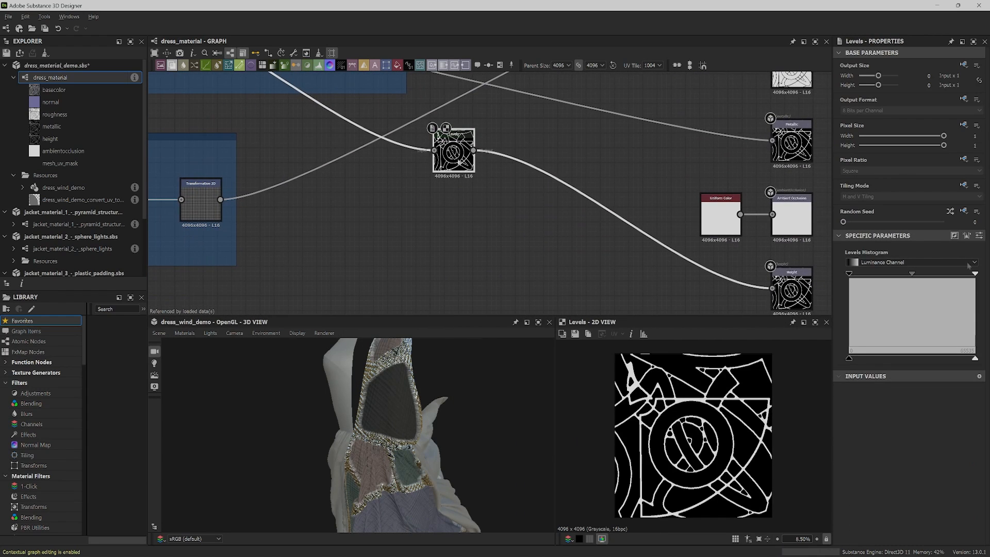
# - Set the height Levels node's Level Out Low to 0.5 and Level Out High to 0.6
pyautogui.moveTo(939, 367); pyautogui.dragTo(980, 380)
pyautogui.moveTo(848, 341); pyautogui.dragTo(893, 351)
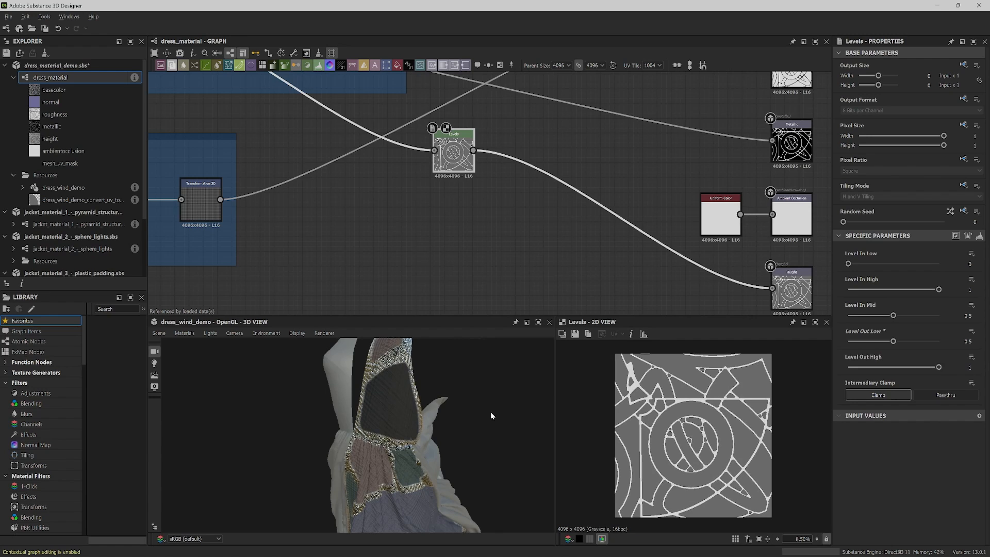
pyautogui.moveTo(490, 411); pyautogui.dragTo(398, 429)
pyautogui.scroll(3, 398, 430)
pyautogui.moveTo(938, 367); pyautogui.dragTo(901, 376)
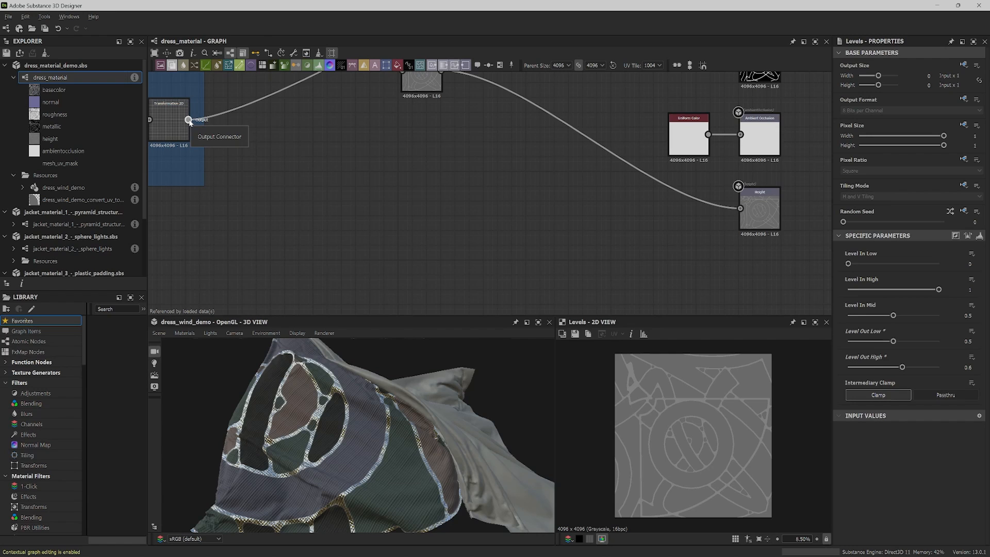
# - Feed the weave's Transformation 2D through a new Ambient Occlusion (HBAO) node into the ambient occlusion output, and delete the replaced Uniform Color
pyautogui.moveTo(189, 121); pyautogui.dragTo(445, 181)
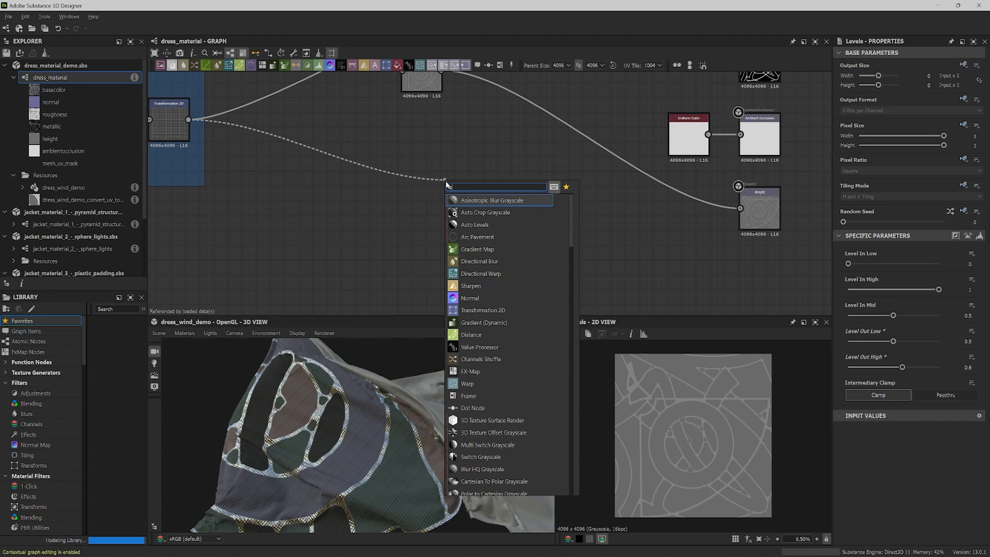
pyautogui.write('ao')
pyautogui.click(489, 202)
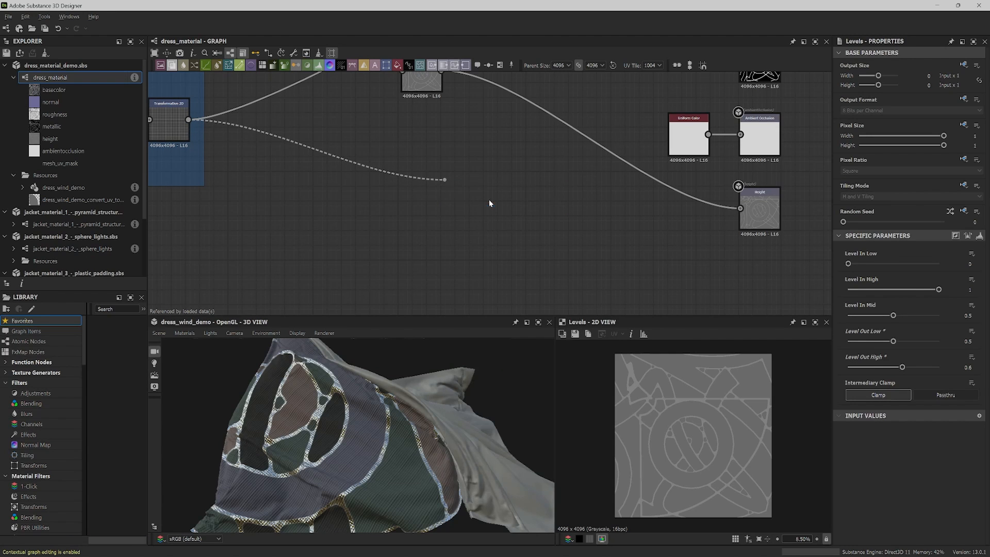
pyautogui.scroll(-1, 482, 177)
pyautogui.moveTo(482, 179); pyautogui.dragTo(717, 138)
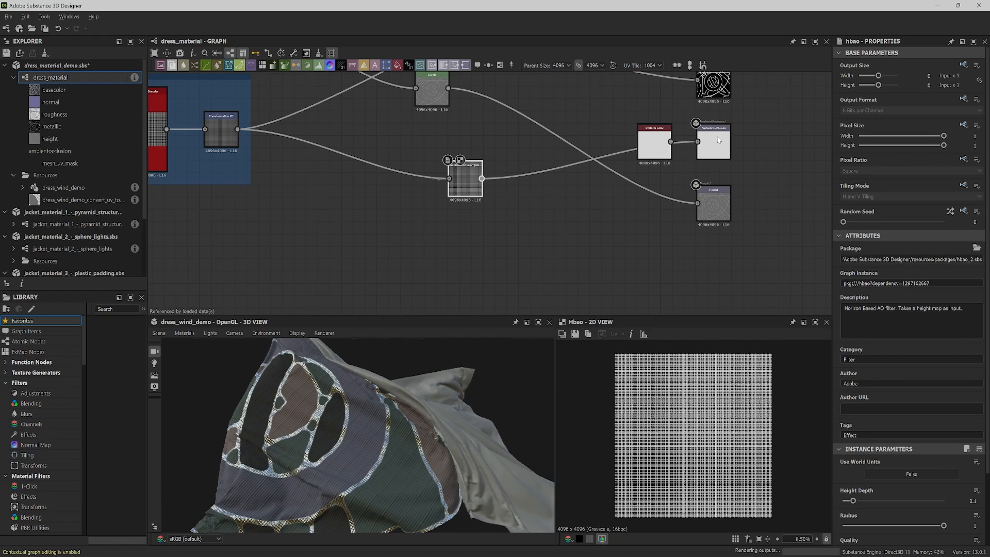
pyautogui.click(662, 143)
pyautogui.press('Delete')
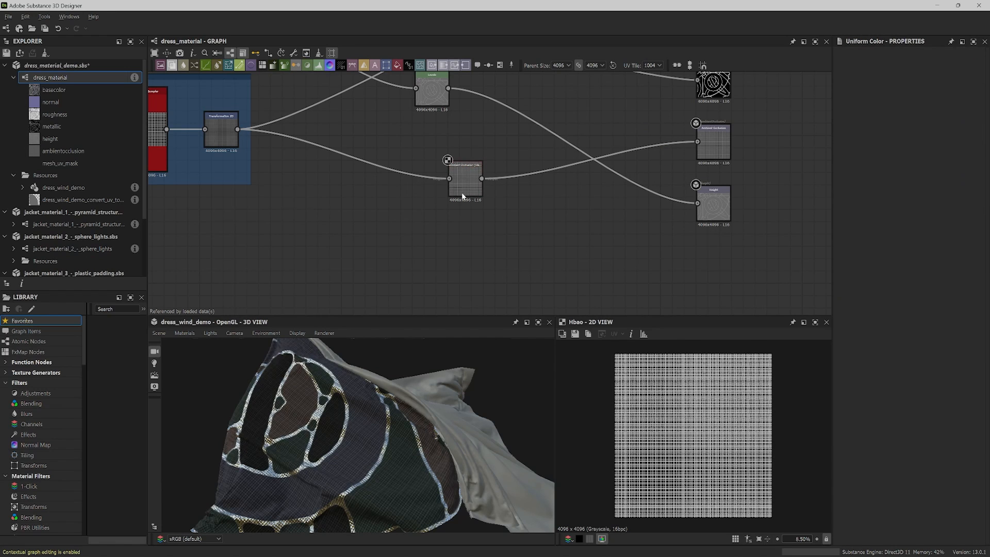
# - Move the HBAO node closer to the weave's Transformation 2D and lower its Height Depth to 0.001
pyautogui.moveTo(462, 193); pyautogui.dragTo(426, 166)
pyautogui.moveTo(852, 500)
pyautogui.mouseDown()
pyautogui.moveTo(821, 500)
pyautogui.moveTo(952, 499)
pyautogui.moveTo(836, 508)
pyautogui.mouseUp()
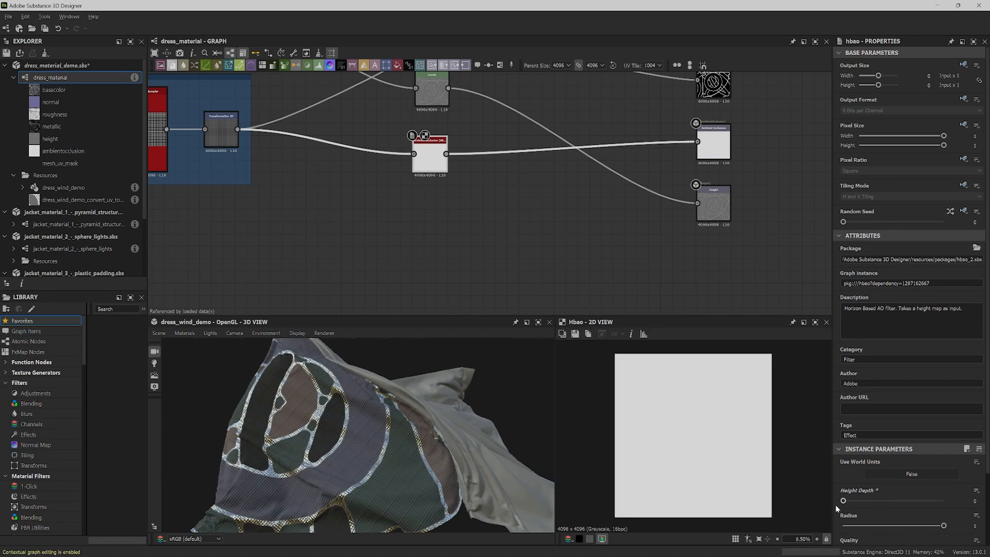
pyautogui.hotkey('ctrl', 'z')
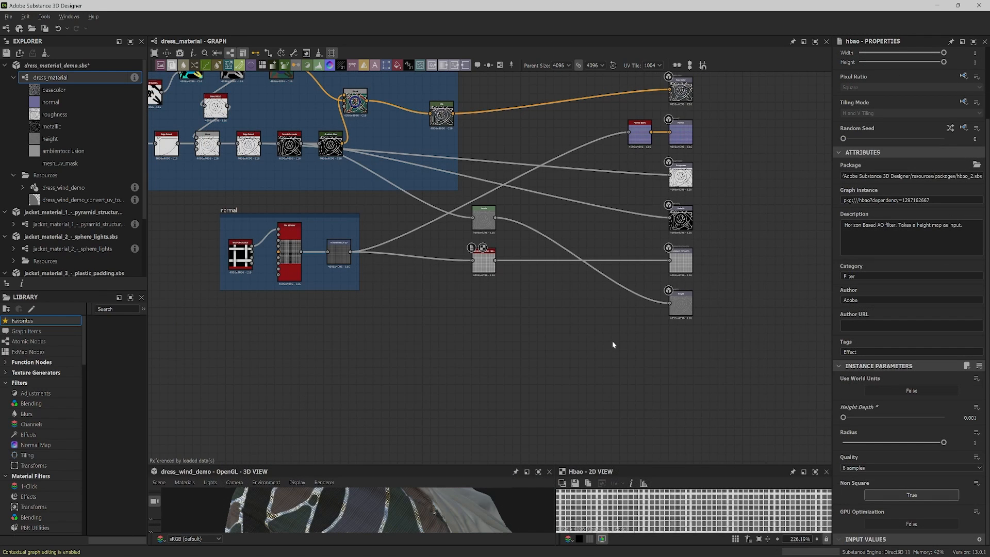
# - Add an Output node to the graph and place it directly below the height output
pyautogui.press('space')
pyautogui.write('out')
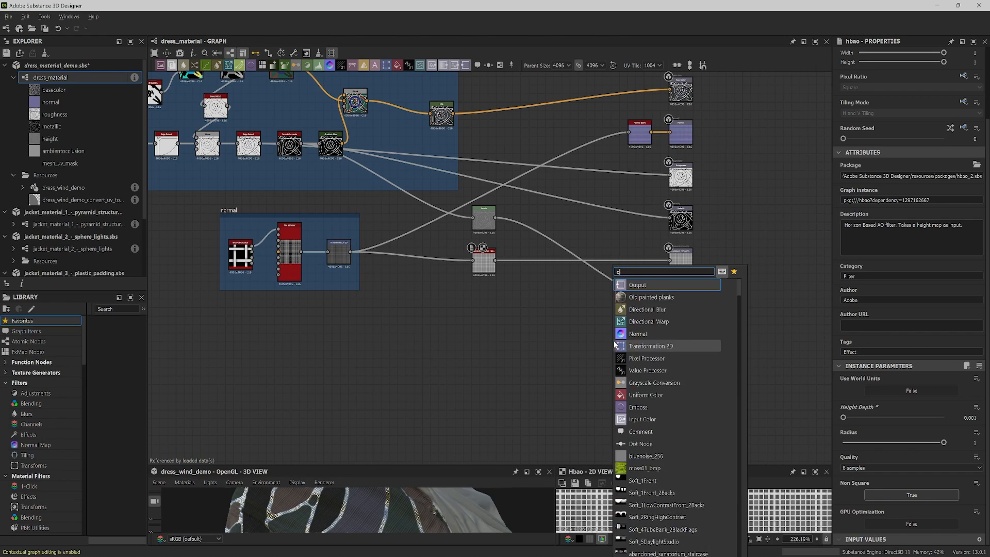
pyautogui.click(648, 286)
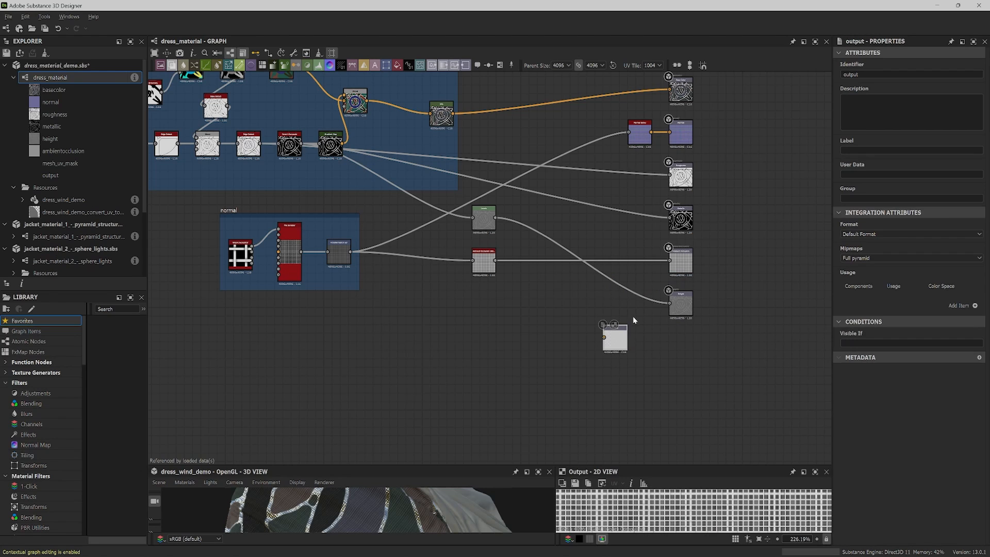
pyautogui.moveTo(616, 339); pyautogui.dragTo(681, 347)
# - Add a usage item set to opacity on the new output and set its identifier to opacity
pyautogui.click(975, 305)
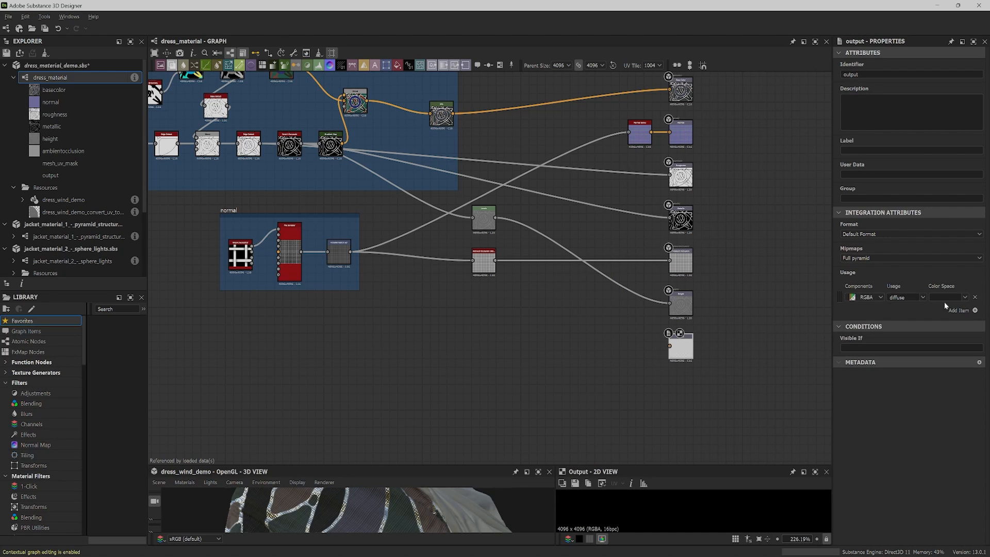
pyautogui.click(964, 297)
pyautogui.click(966, 300)
pyautogui.click(910, 297)
pyautogui.click(903, 319)
pyautogui.moveTo(864, 73); pyautogui.dragTo(835, 72)
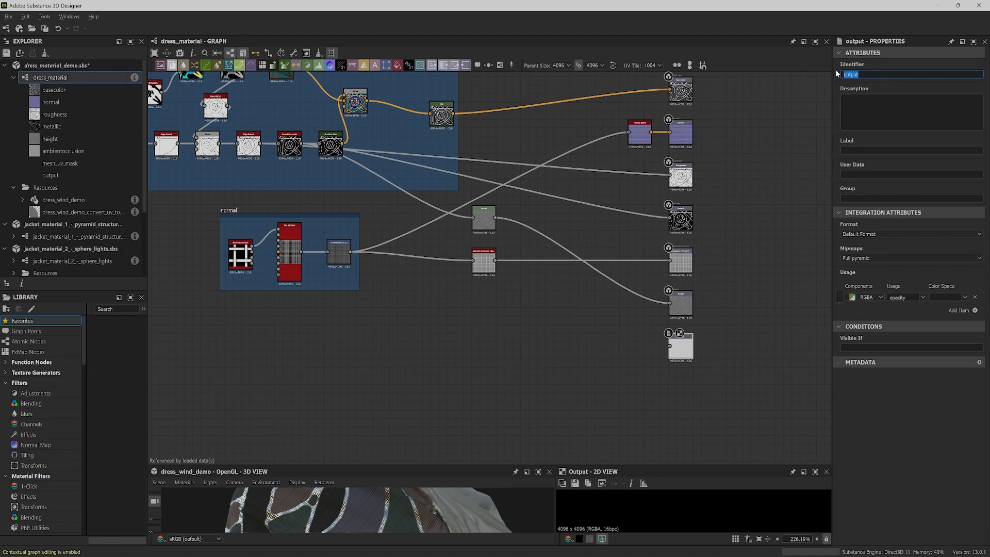
pyautogui.write('opacity')
pyautogui.click(874, 151)
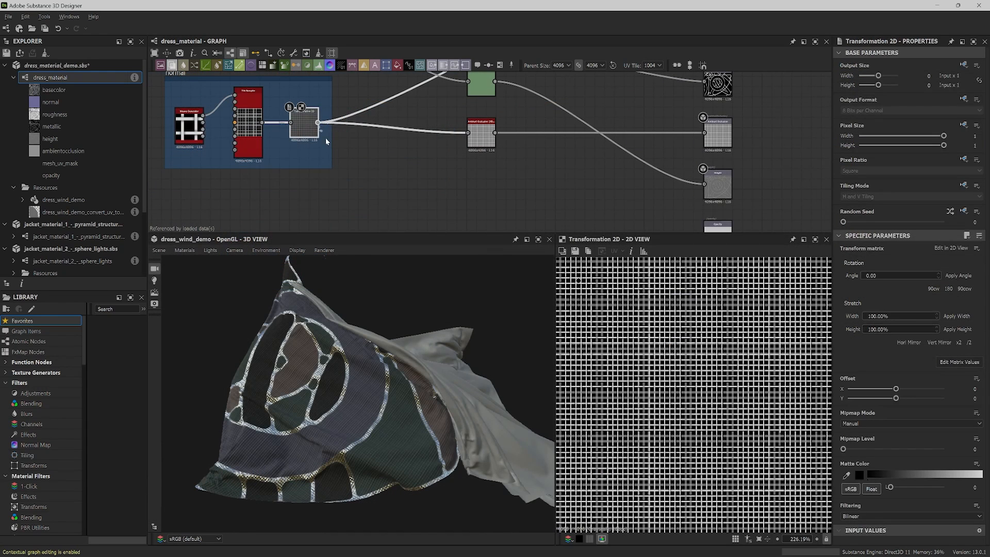
# - Connect a new Histogram Scan node to the weave's Transformation 2D and set its Position to 1
pyautogui.moveTo(318, 122); pyautogui.dragTo(457, 199)
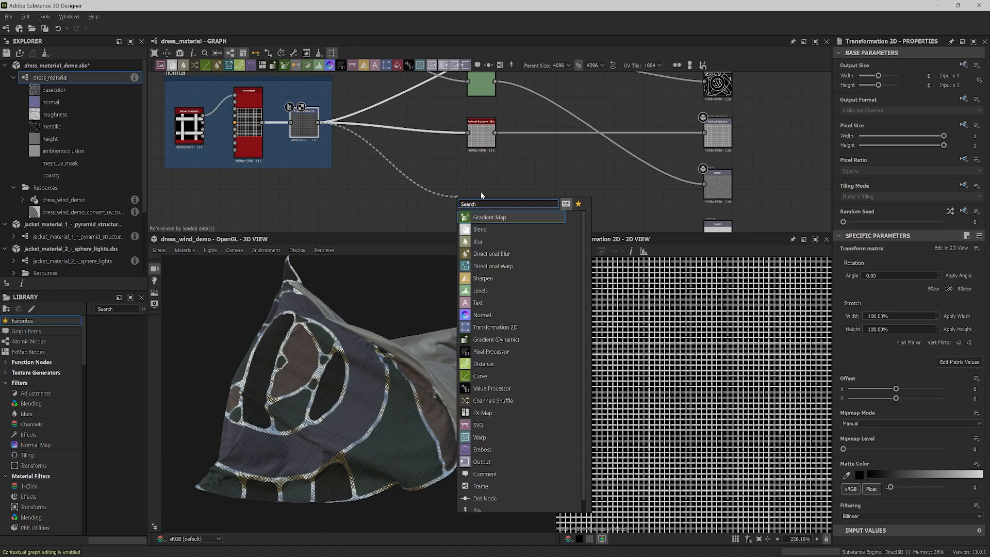
pyautogui.write('scan')
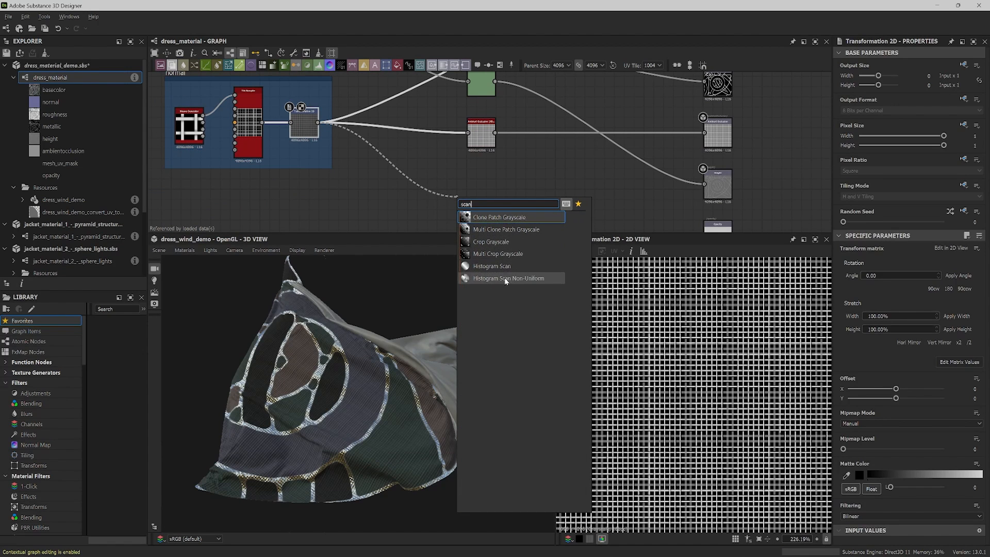
pyautogui.click(515, 266)
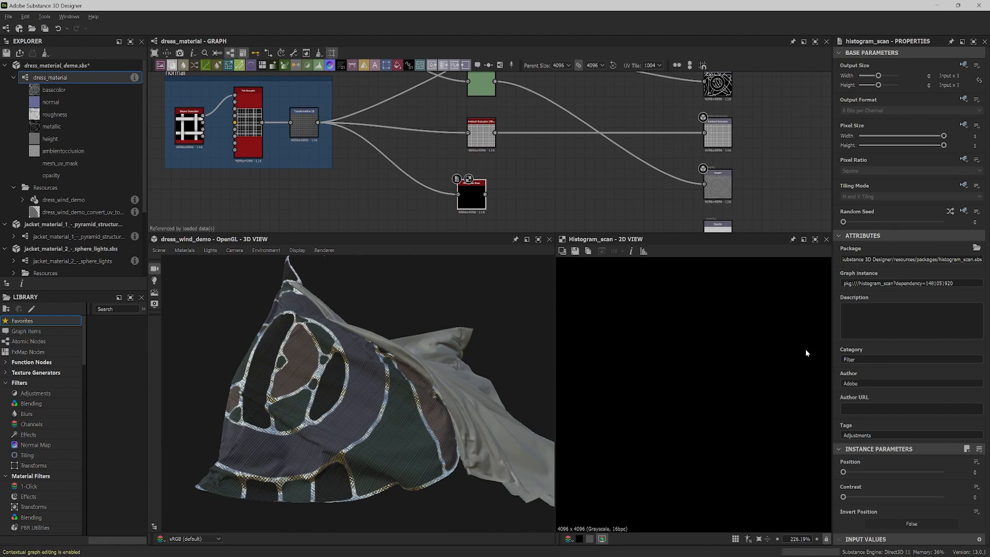
pyautogui.moveTo(844, 471); pyautogui.dragTo(970, 474)
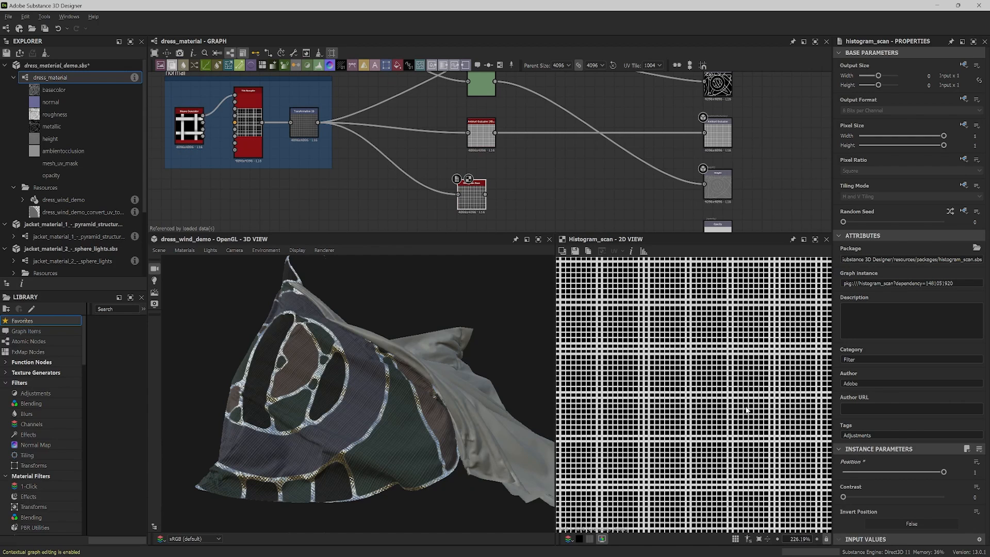
# - Blend the Invert Grayscale edge mask over the Histogram Scan with a new Blend node in Add (Linear Dodge) mode
pyautogui.moveTo(524, 181); pyautogui.dragTo(510, 207, button='middle')
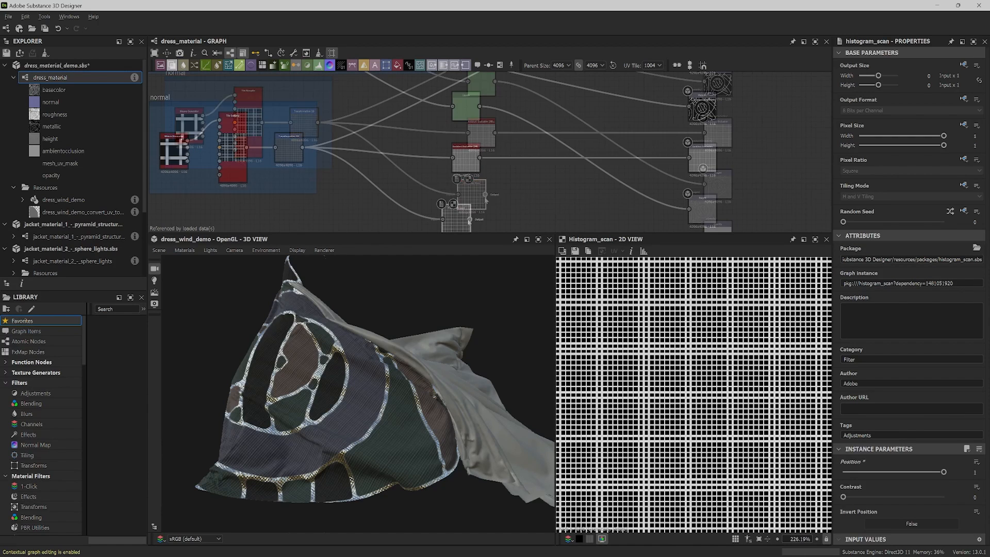
pyautogui.moveTo(469, 219); pyautogui.dragTo(525, 217)
pyautogui.click(561, 233)
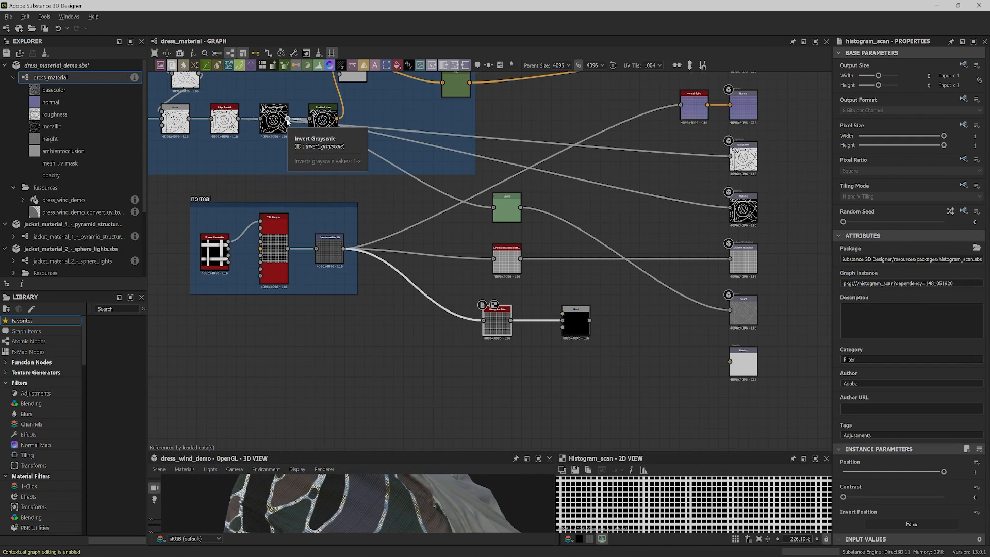
pyautogui.moveTo(287, 119); pyautogui.dragTo(580, 328)
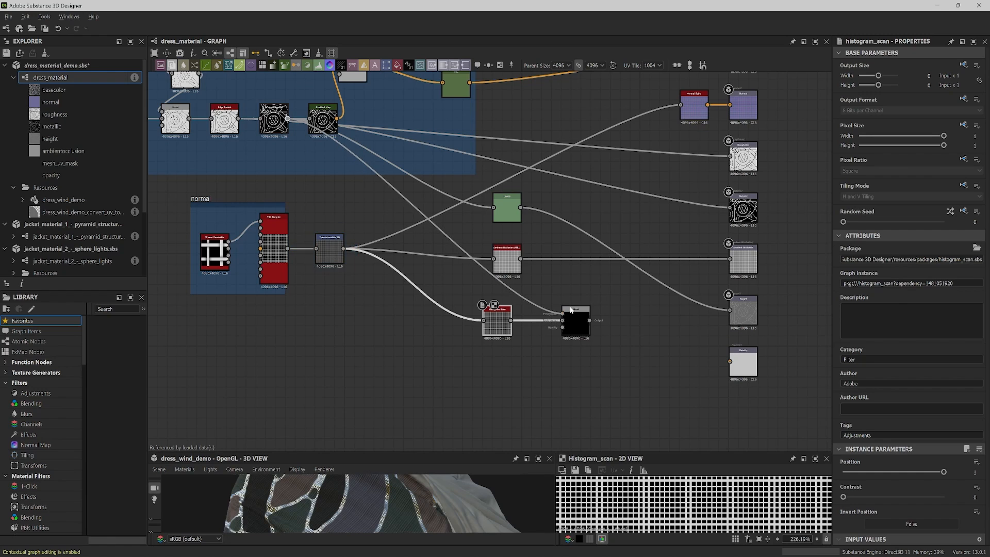
pyautogui.doubleClick(582, 330)
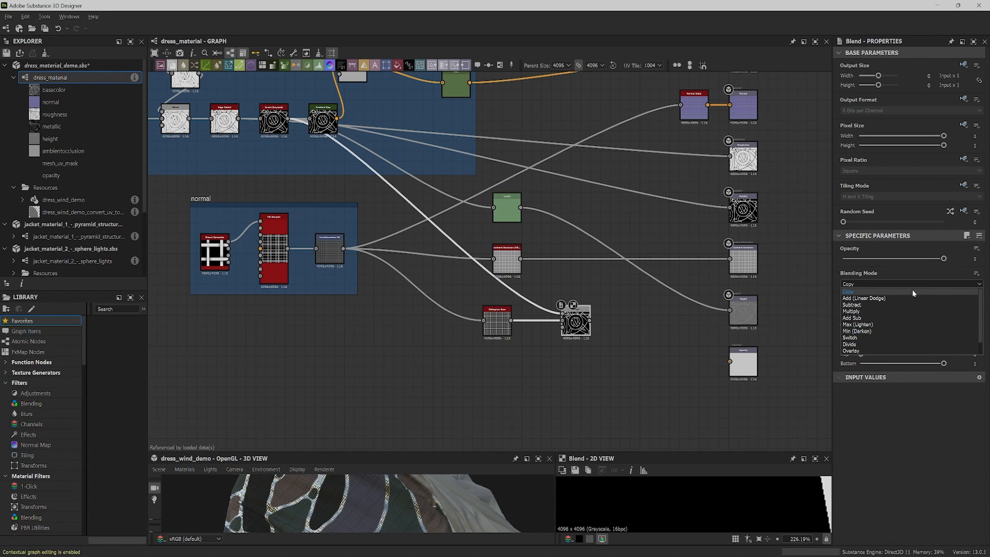
pyautogui.click(906, 298)
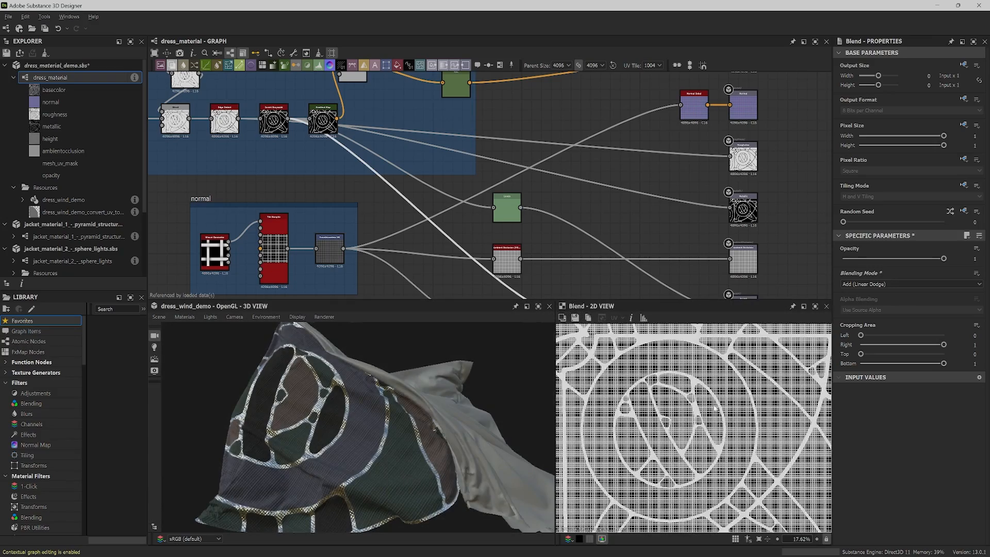
pyautogui.scroll(-3, 715, 410)
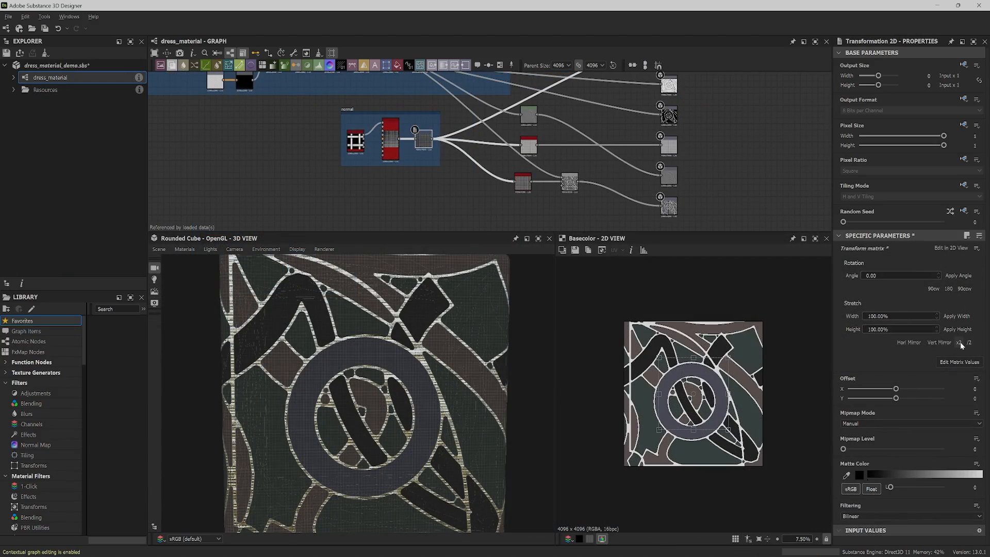
# - Try enlarging the weave with the Transformation 2D's x2 stretch, check it on the cube, and return to the previous scale with /2
pyautogui.click(959, 343)
pyautogui.click(960, 342)
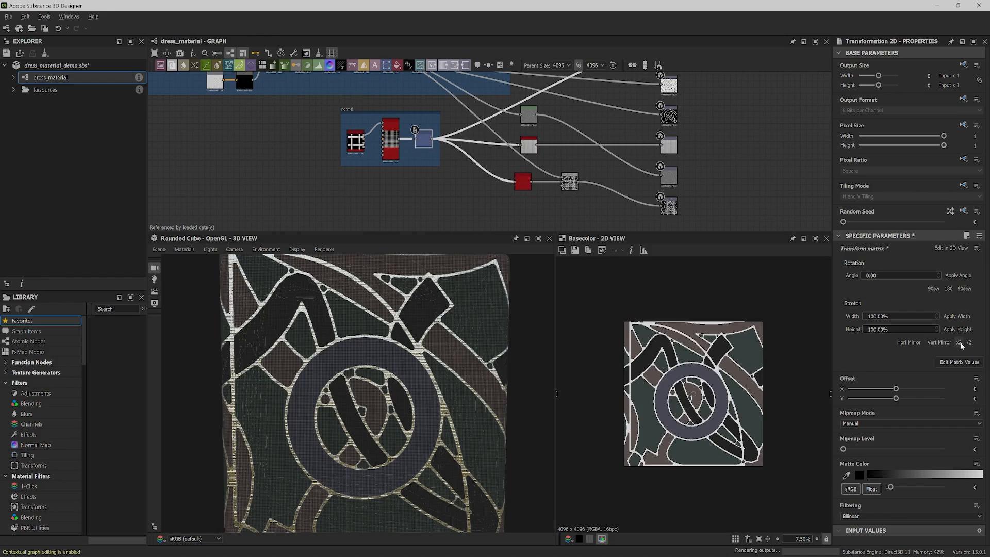
pyautogui.moveTo(442, 382)
pyautogui.mouseDown()
pyautogui.moveTo(391, 372)
pyautogui.moveTo(431, 372)
pyautogui.mouseUp()
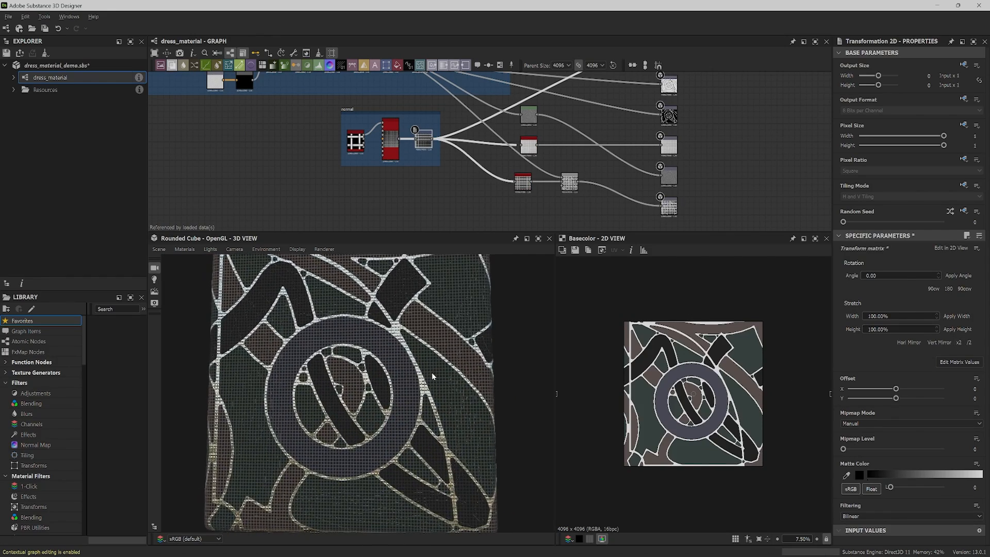
pyautogui.click(969, 343)
pyautogui.click(968, 342)
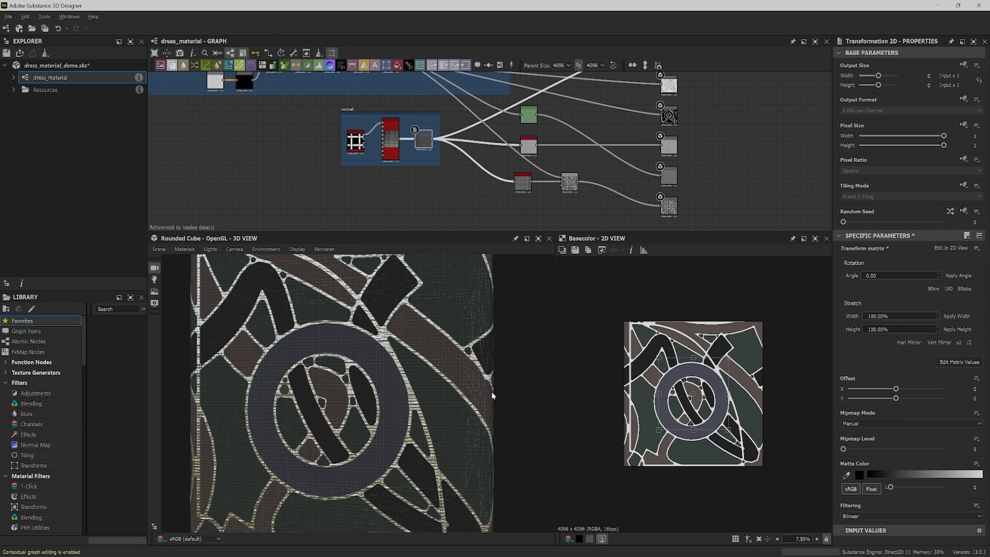
# - Expose the Multi Switch Color's Input Selection as a graph input labelled Palette with a lower maximum, and preview other palette values
pyautogui.scroll(5, 418, 395)
pyautogui.scroll(2, 431, 407)
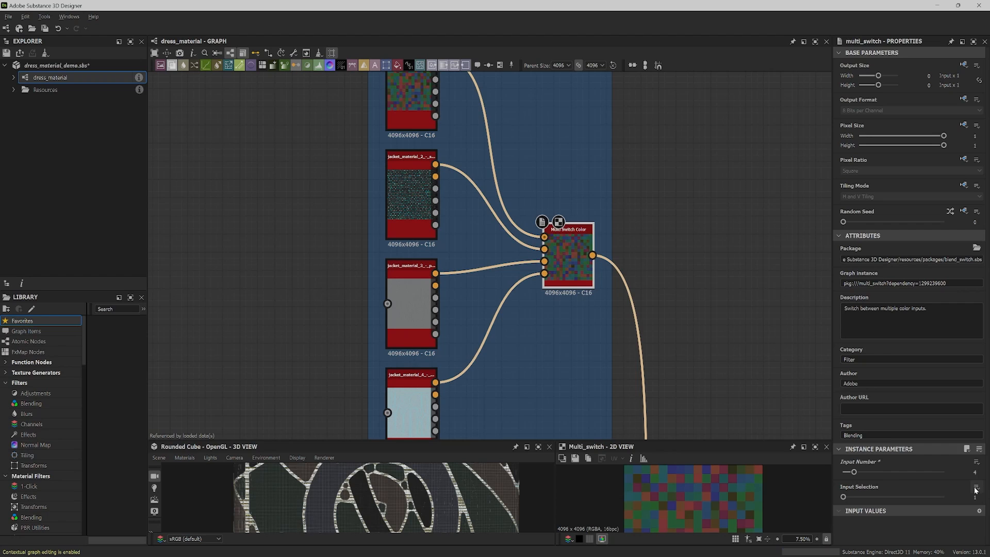
pyautogui.click(976, 461)
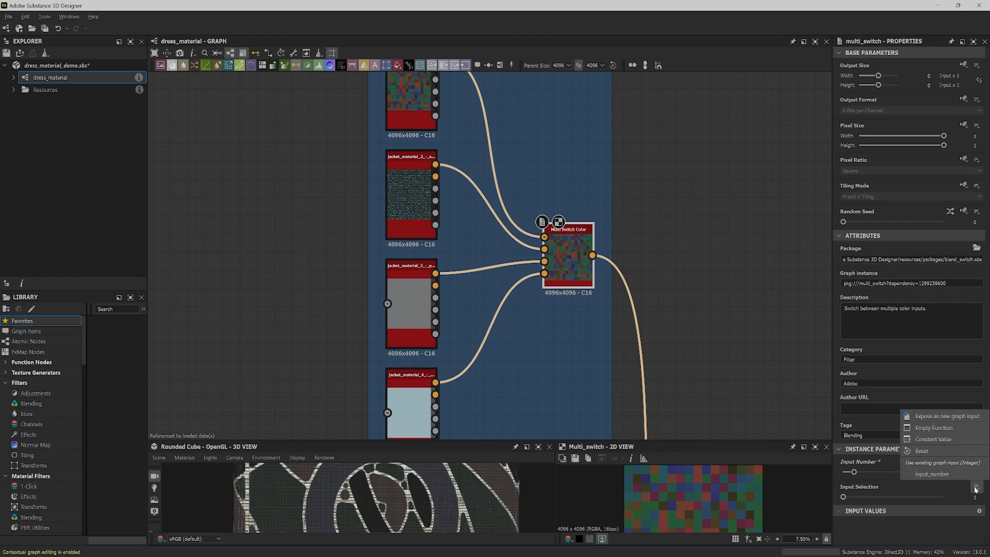
pyautogui.click(947, 416)
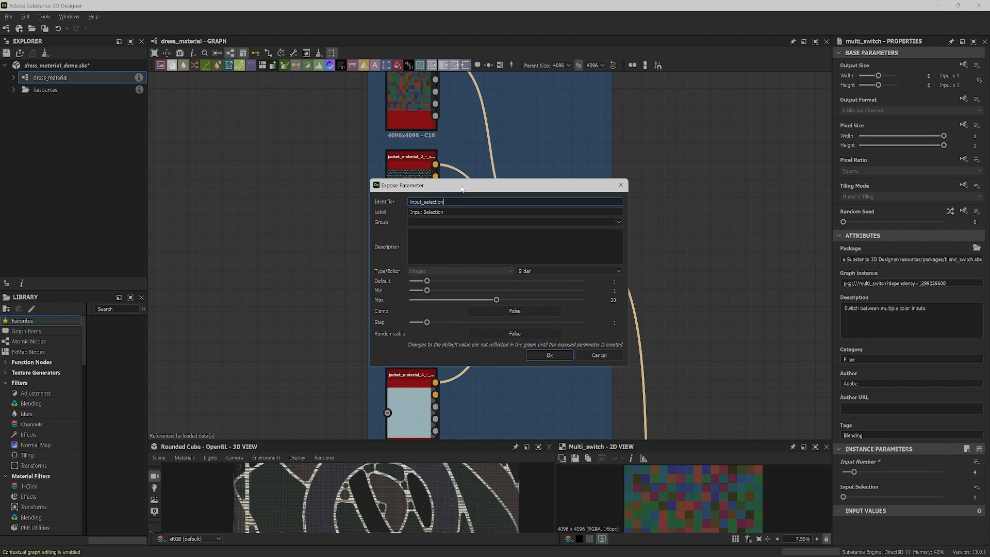
pyautogui.moveTo(458, 189); pyautogui.dragTo(624, 188)
pyautogui.press('Tab')
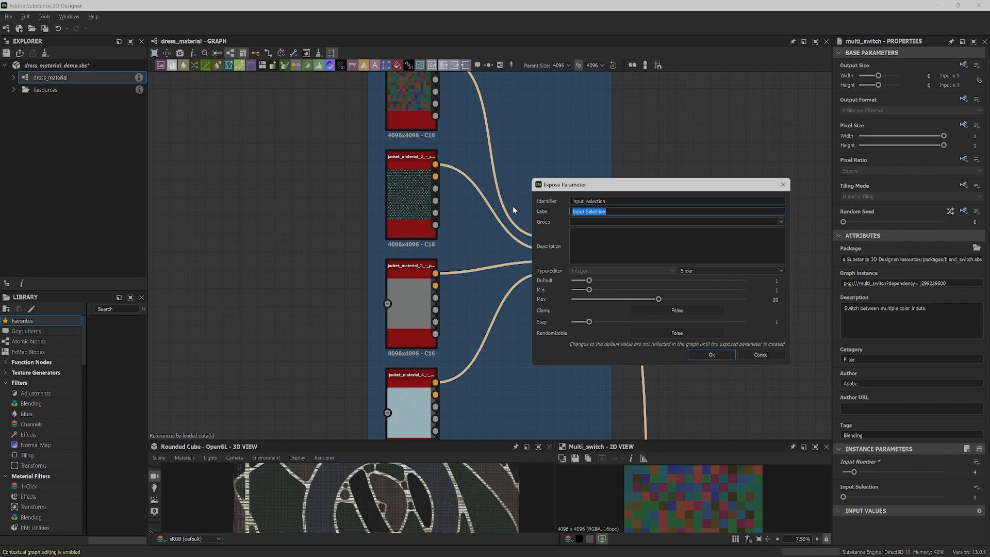
pyautogui.write('Palette')
pyautogui.moveTo(659, 300); pyautogui.dragTo(591, 303)
pyautogui.click(712, 354)
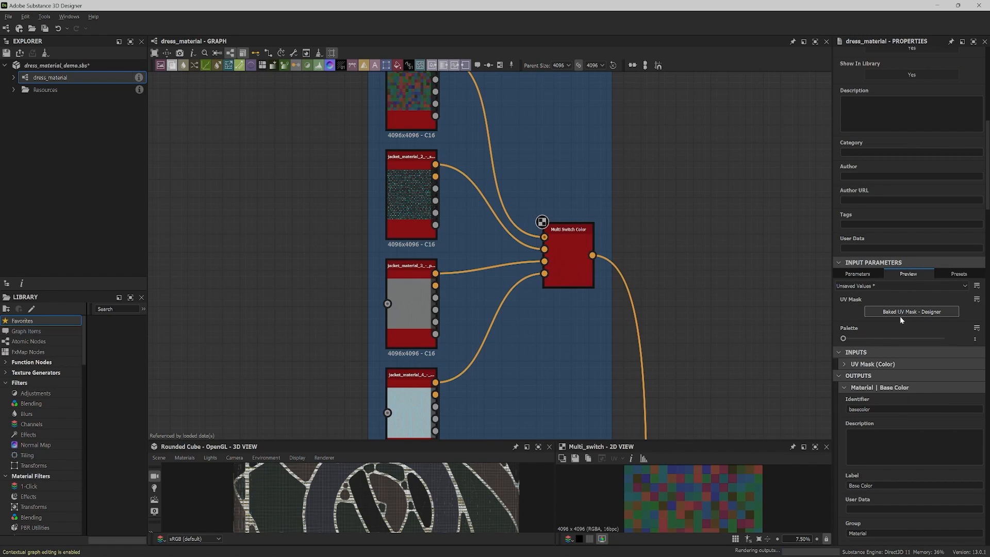
pyautogui.moveTo(848, 338); pyautogui.dragTo(930, 338)
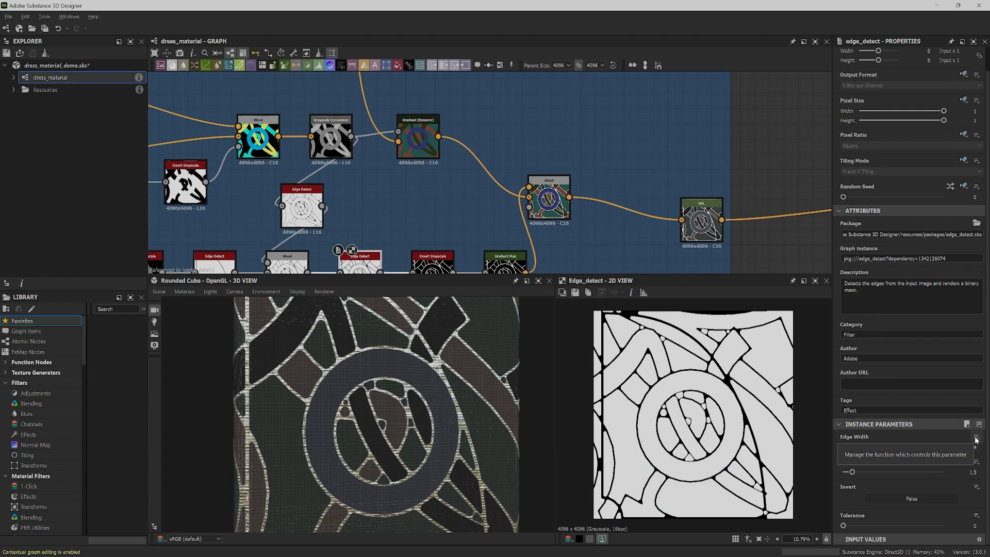
# - Expose the Edge Detect node's Edge Width and Edge Roundness as new graph inputs, and test its Invert option
pyautogui.click(976, 439)
pyautogui.click(959, 451)
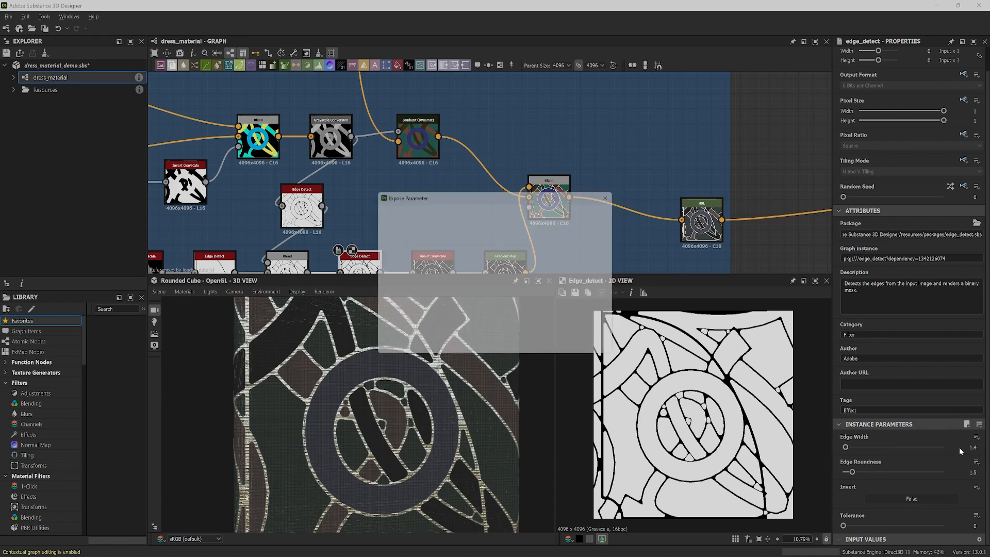
pyautogui.click(546, 353)
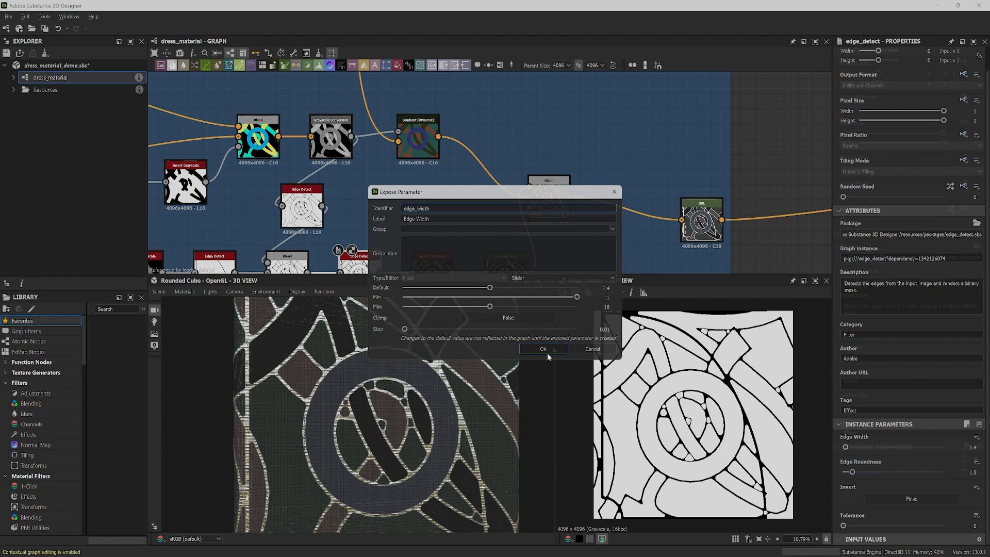
pyautogui.click(908, 499)
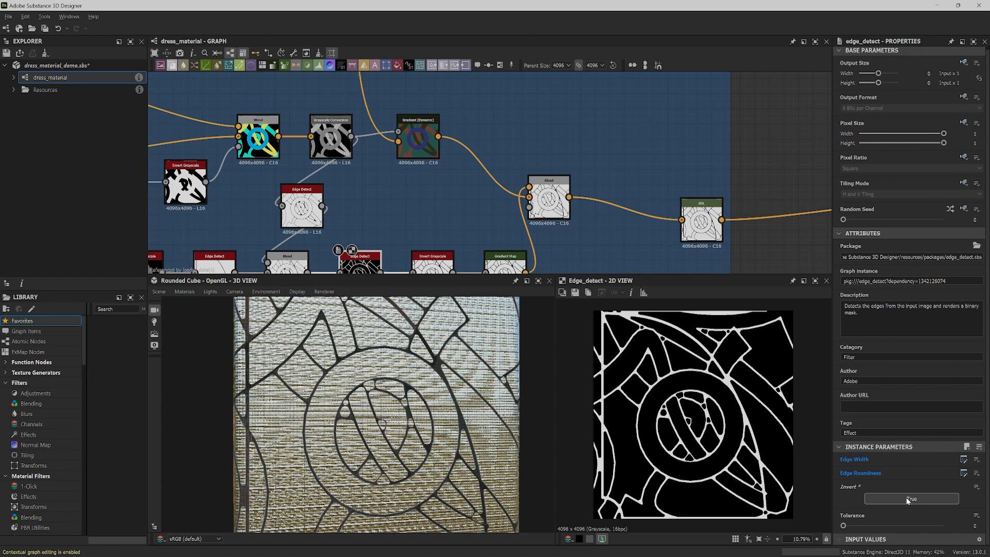
# - Expose the Saturation of the HSL node as a new graph input with its default settings
pyautogui.moveTo(702, 221); pyautogui.dragTo(566, 189, button='middle')
pyautogui.doubleClick(565, 188)
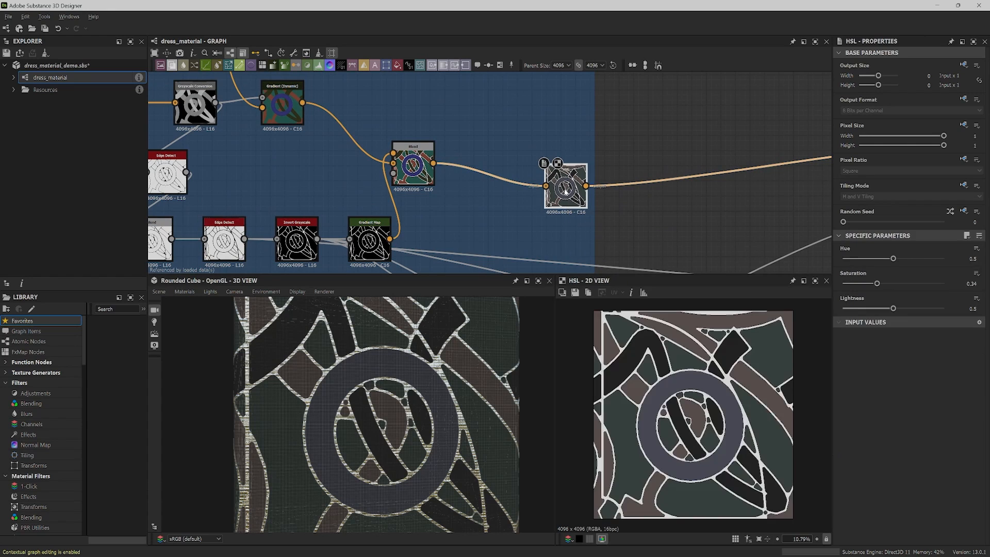
pyautogui.click(975, 273)
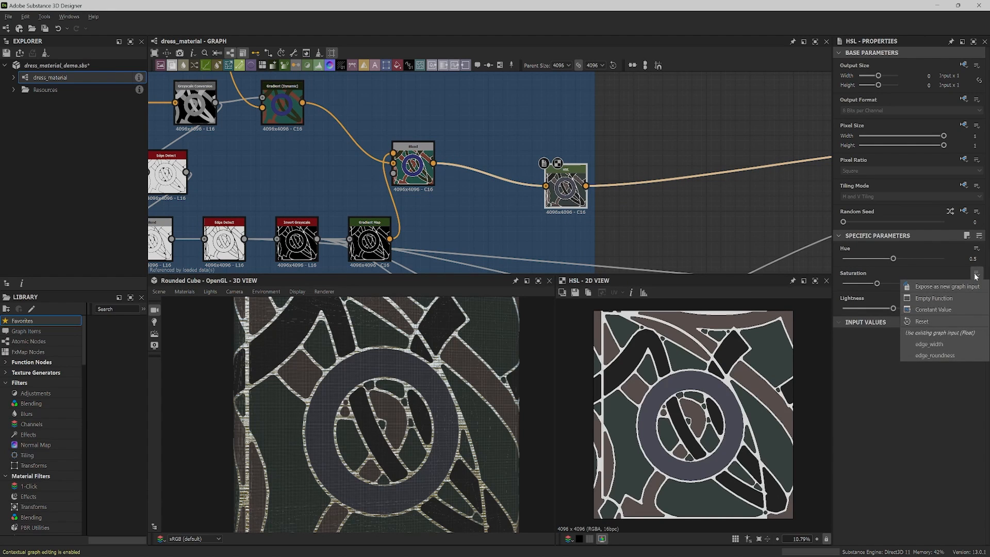
pyautogui.click(949, 289)
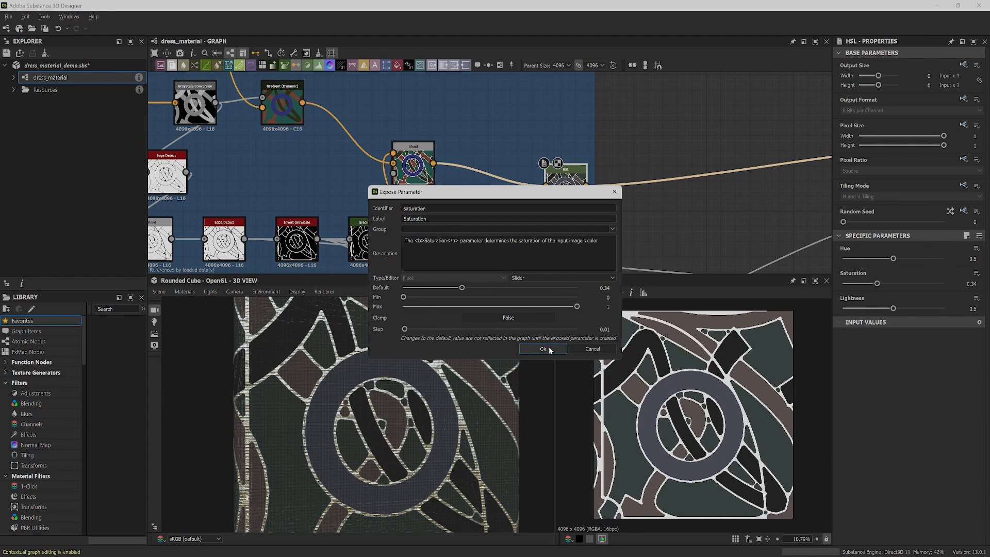
pyautogui.click(543, 349)
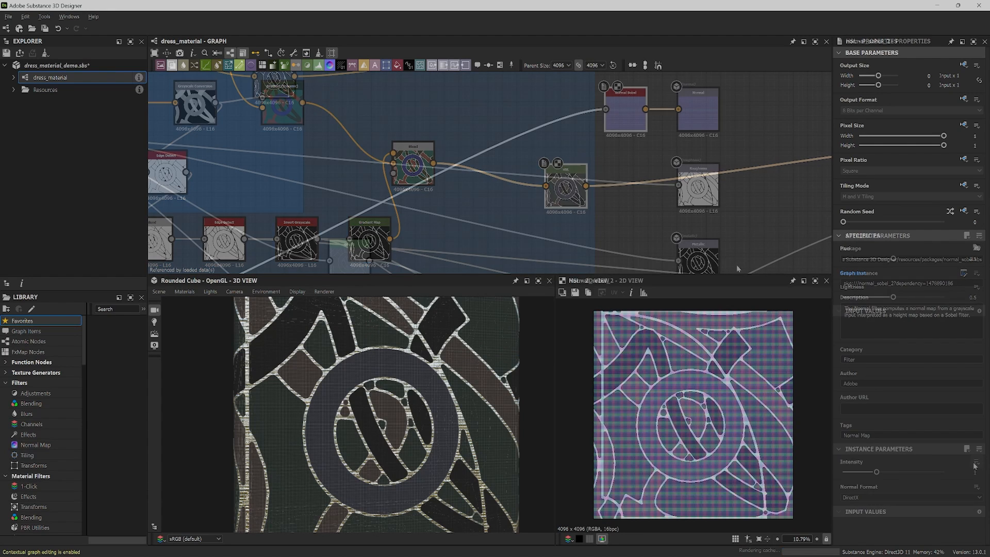
# - Expose the Normal Sobel node's Intensity as a new graph input, adding "Normal" in front of its label
pyautogui.click(976, 462)
pyautogui.click(947, 368)
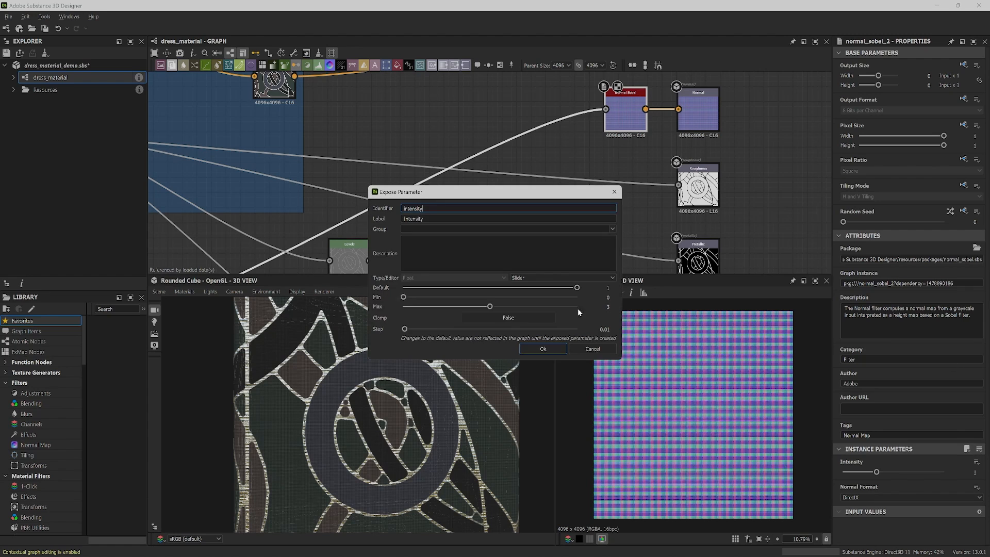
pyautogui.click(404, 219)
pyautogui.write('Normal')
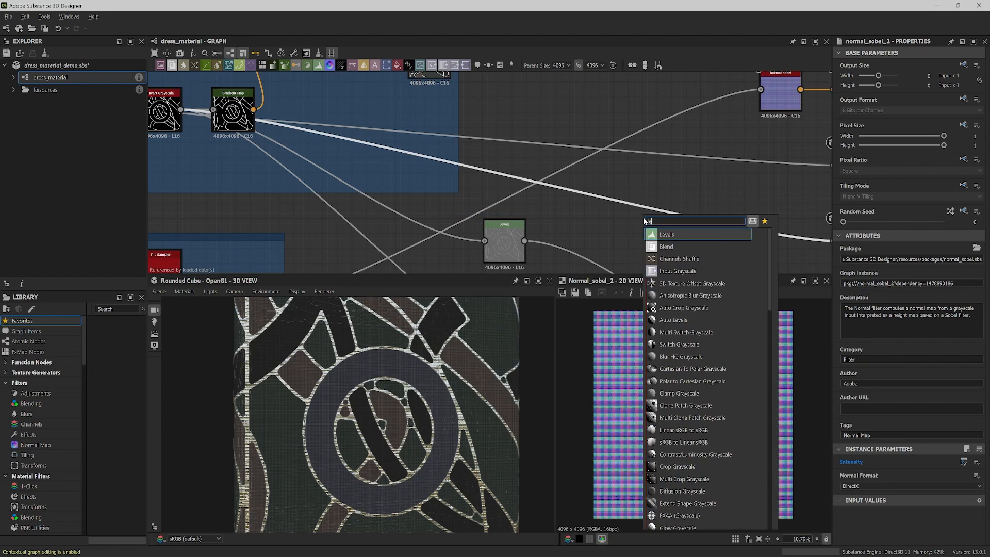
# - Insert a Levels node on the link between the edge mask and the Metallic output
pyautogui.write('v')
pyautogui.press('Return')
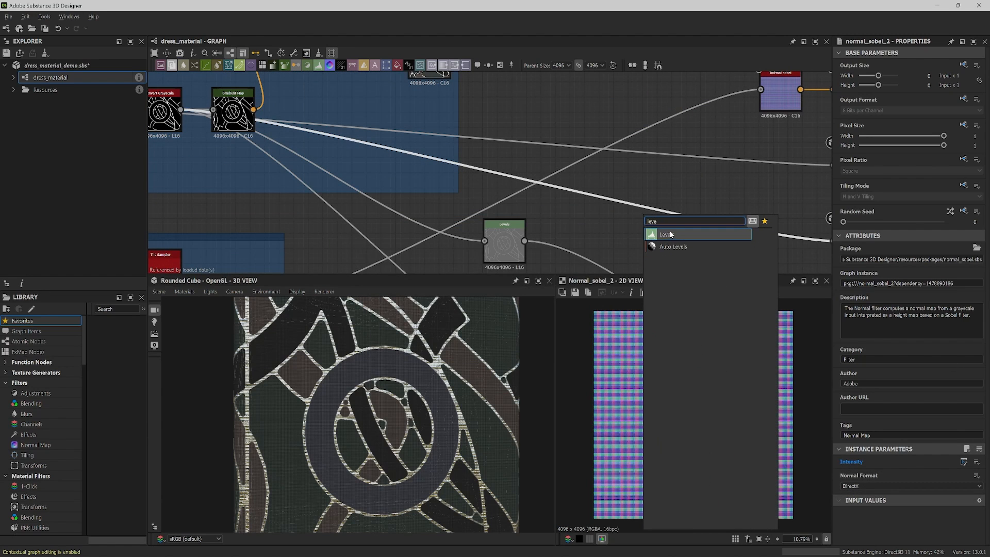
pyautogui.moveTo(664, 258); pyautogui.dragTo(573, 250, button='middle')
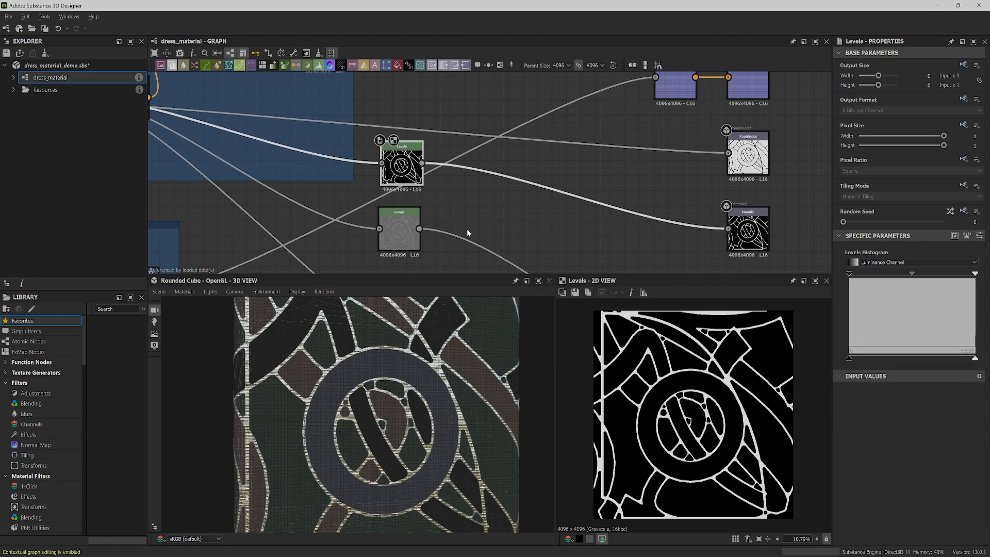
# - Expose the new Levels node's Level Out High as a graph input labelled Metallic
pyautogui.click(979, 235)
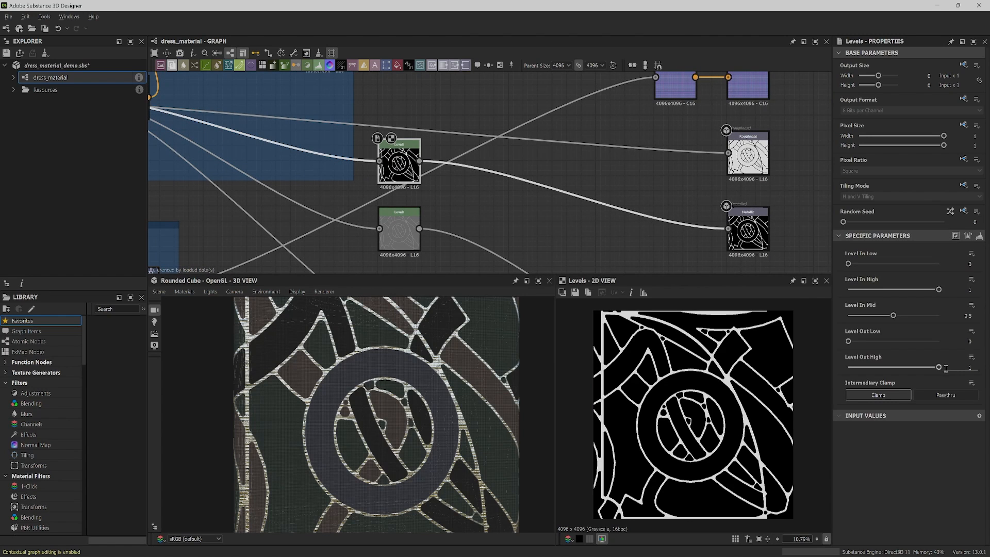
pyautogui.moveTo(939, 367); pyautogui.dragTo(964, 362)
pyautogui.click(971, 357)
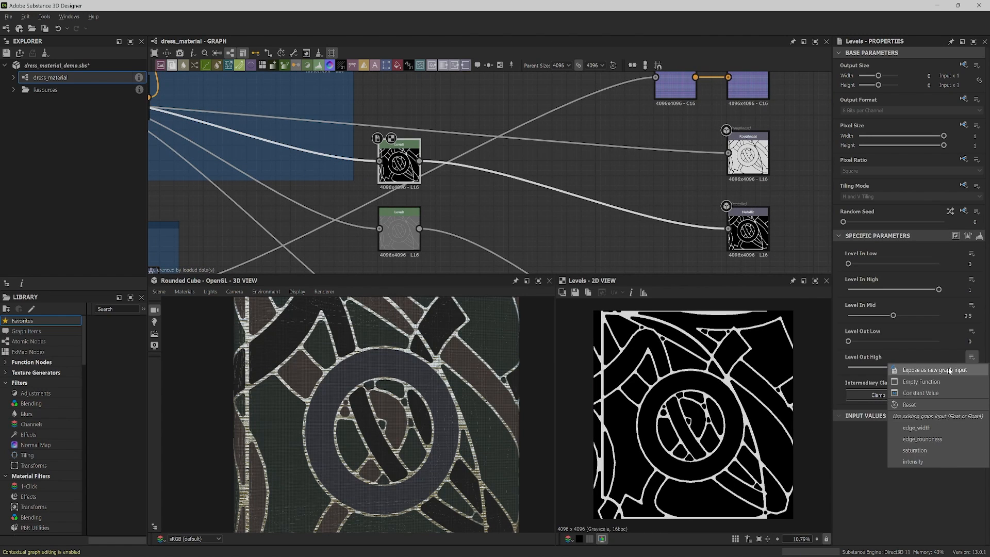
pyautogui.click(948, 370)
pyautogui.press('Tab')
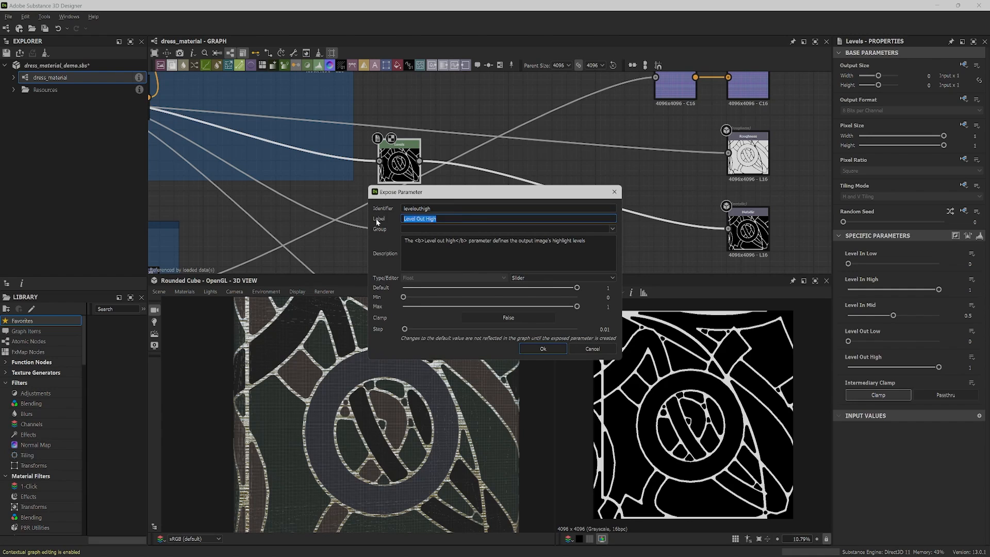
pyautogui.write('Metallic')
pyautogui.click(559, 350)
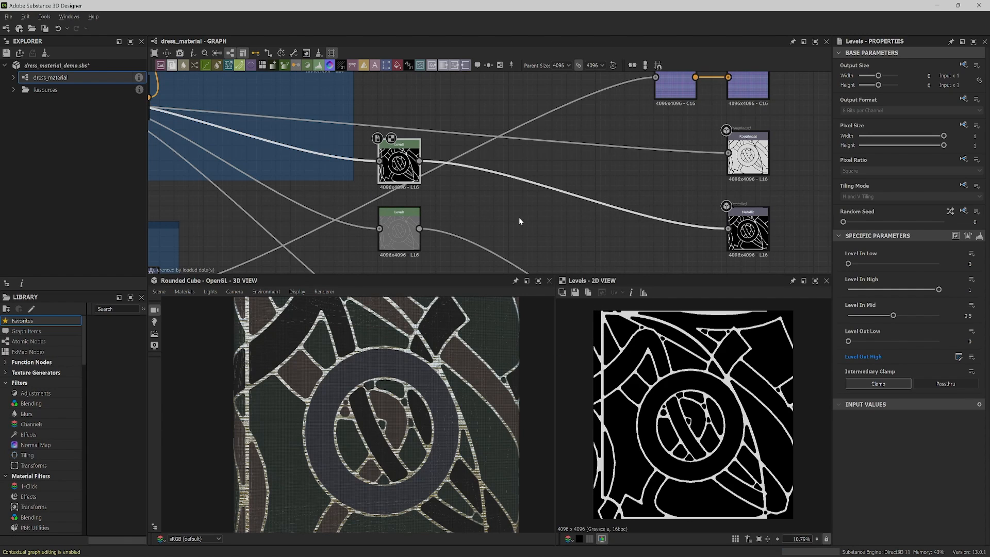
# - Expose Level Out Low of the Levels node feeding the Height output as a graph input with a height-related label
pyautogui.moveTo(519, 220); pyautogui.dragTo(530, 130, button='middle')
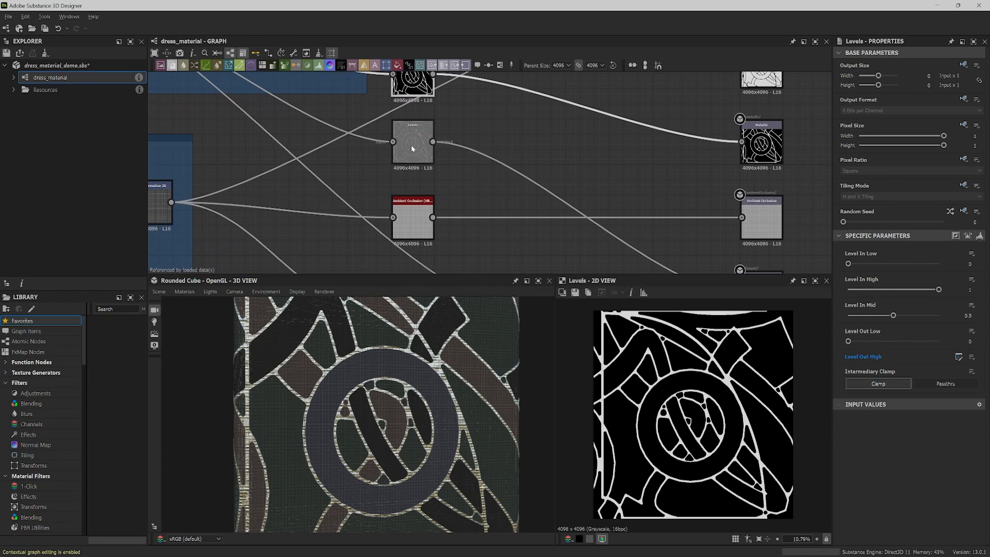
pyautogui.click(411, 144)
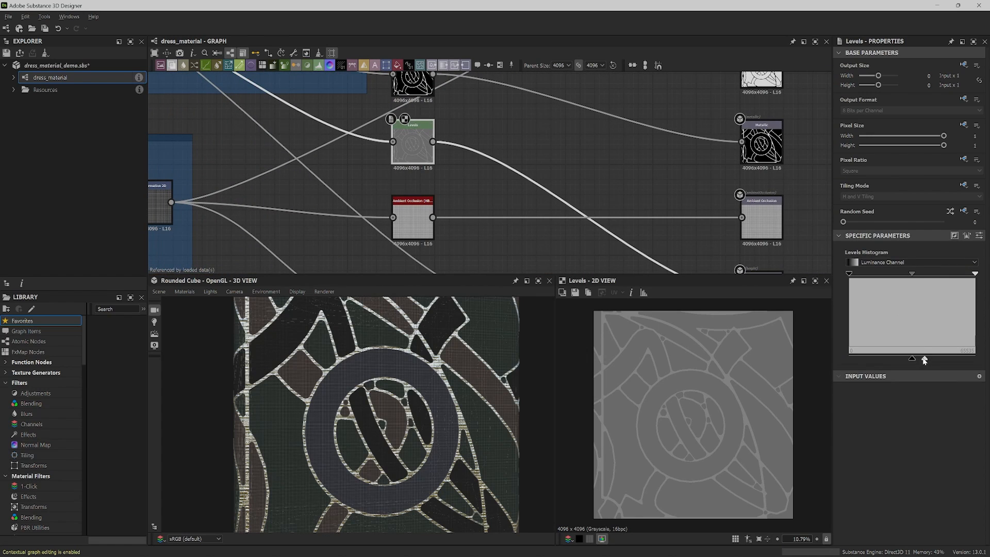
pyautogui.click(980, 235)
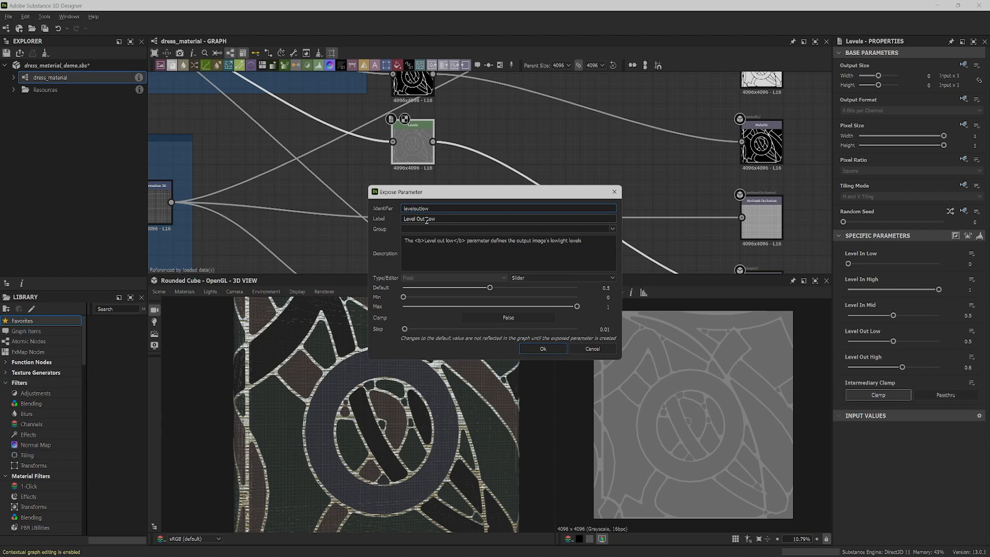
pyautogui.write('Hel')
pyautogui.press('Return')
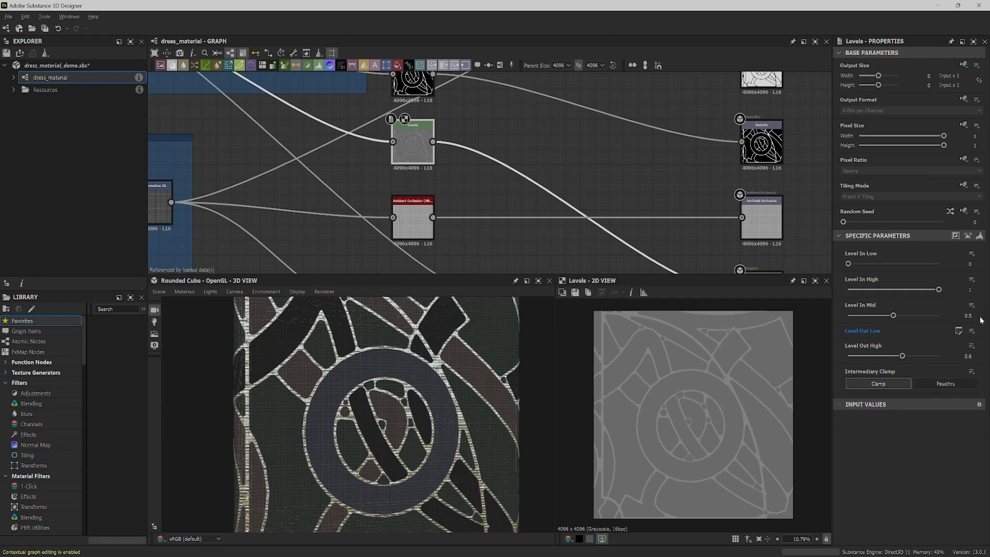
# - Expose the same height Levels node's Level Out High as a new graph input, using Height in its label
pyautogui.click(972, 345)
pyautogui.click(918, 352)
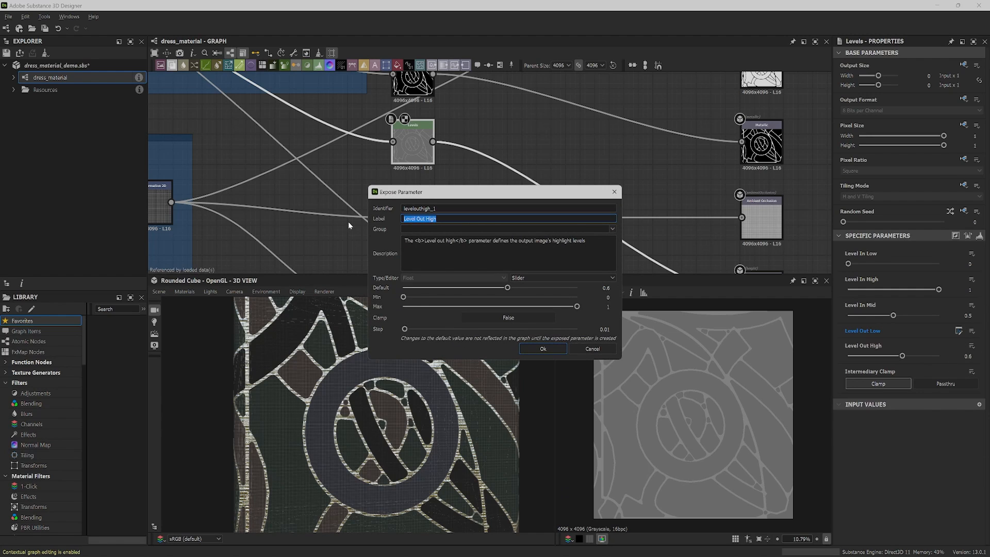
pyautogui.write('Height')
pyautogui.click(547, 348)
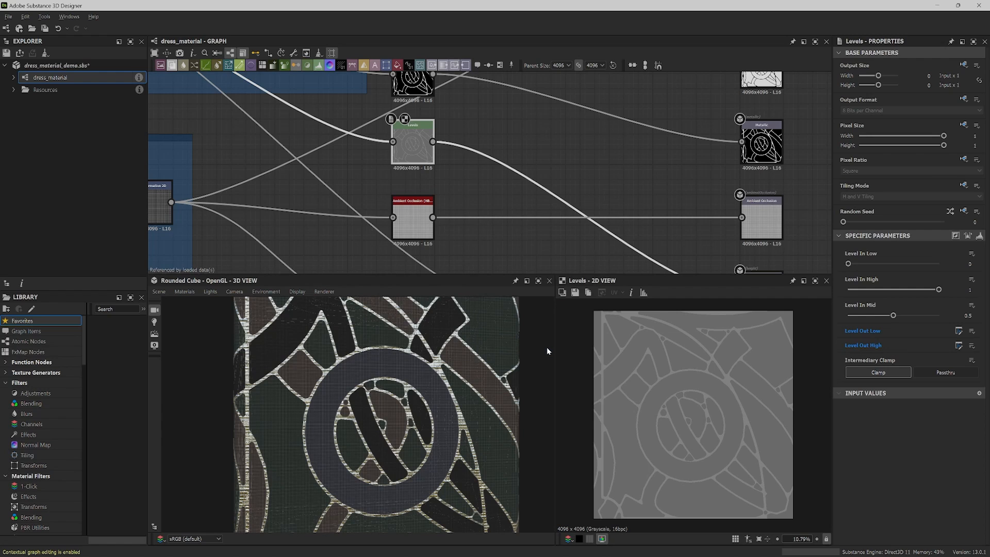
# - Expose the Ambient Occlusion (HBAO) node's Height Depth as a new graph input labelled AO
pyautogui.moveTo(416, 222); pyautogui.dragTo(415, 195, button='middle')
pyautogui.click(415, 195)
pyautogui.scroll(-3, 927, 427)
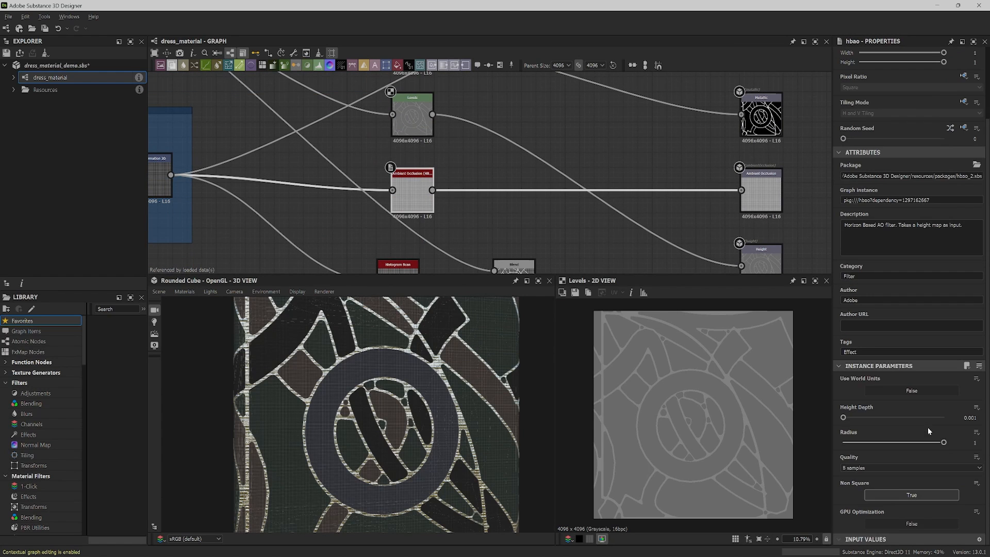
pyautogui.click(977, 407)
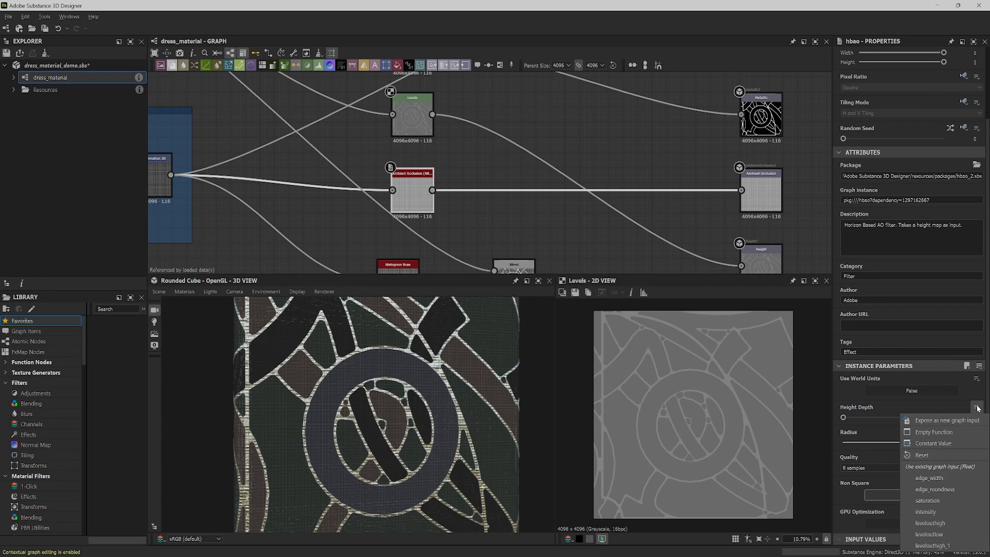
pyautogui.click(947, 420)
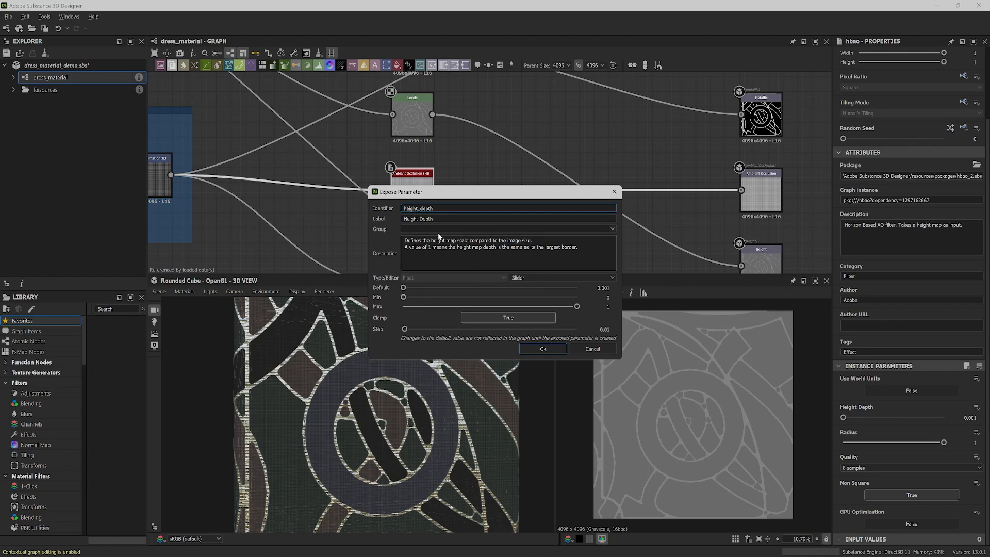
pyautogui.moveTo(438, 220); pyautogui.dragTo(355, 215)
pyautogui.write('AO')
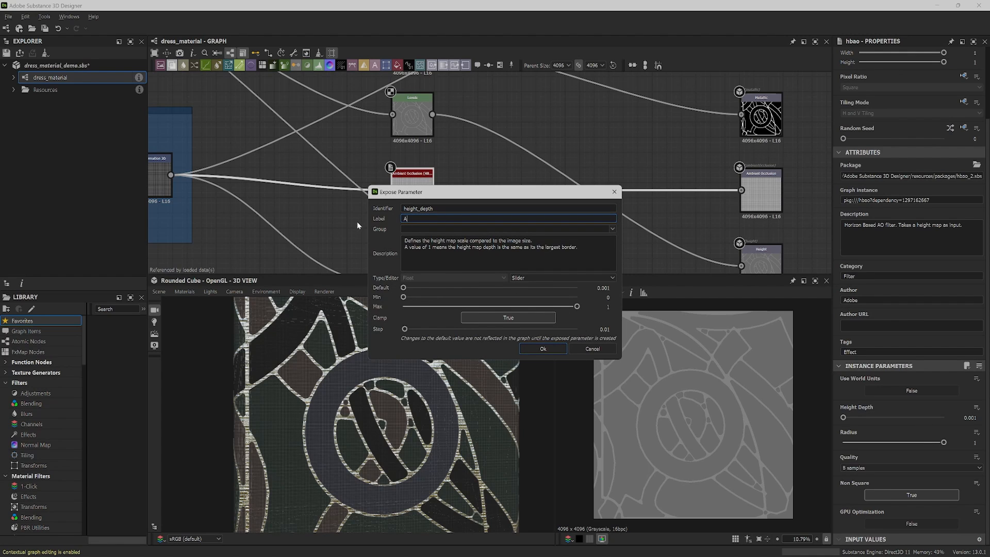
pyautogui.click(549, 350)
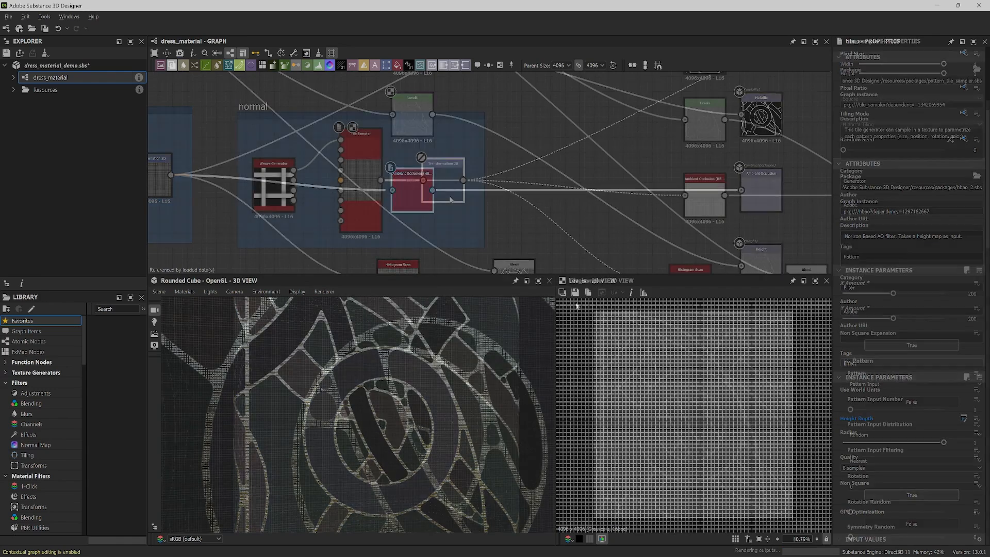
# - Delete the disabled Transformation 2D node after the Tile Sampler and relink its connections
pyautogui.rightClick(450, 200)
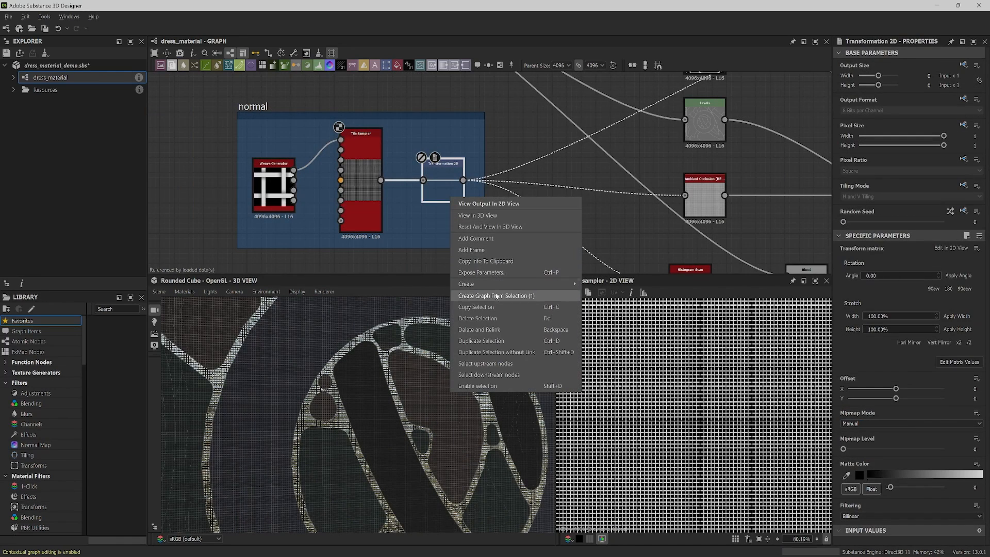
pyautogui.click(498, 330)
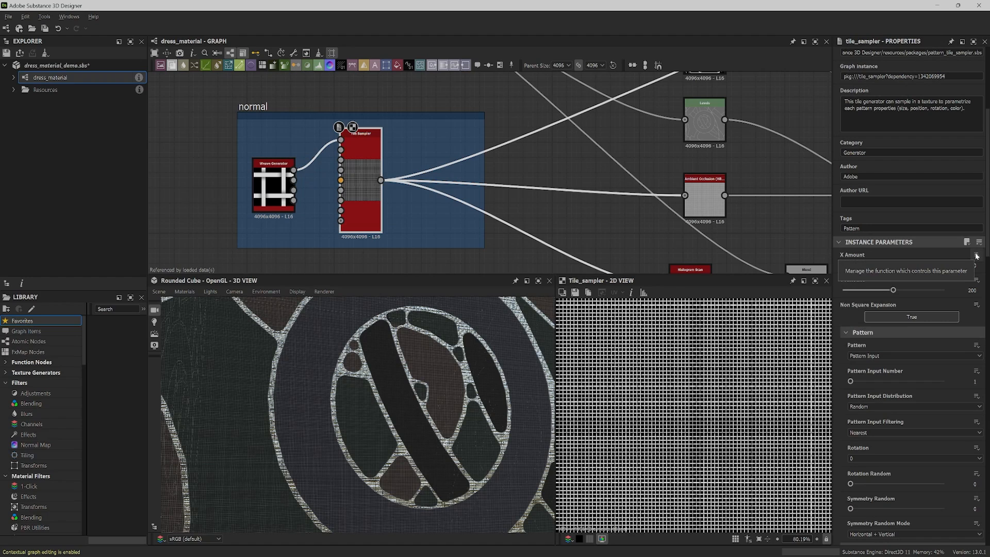
# - Expose the Tile Sampler's X Amount as a new graph input labelled Weave X Amount
pyautogui.click(978, 258)
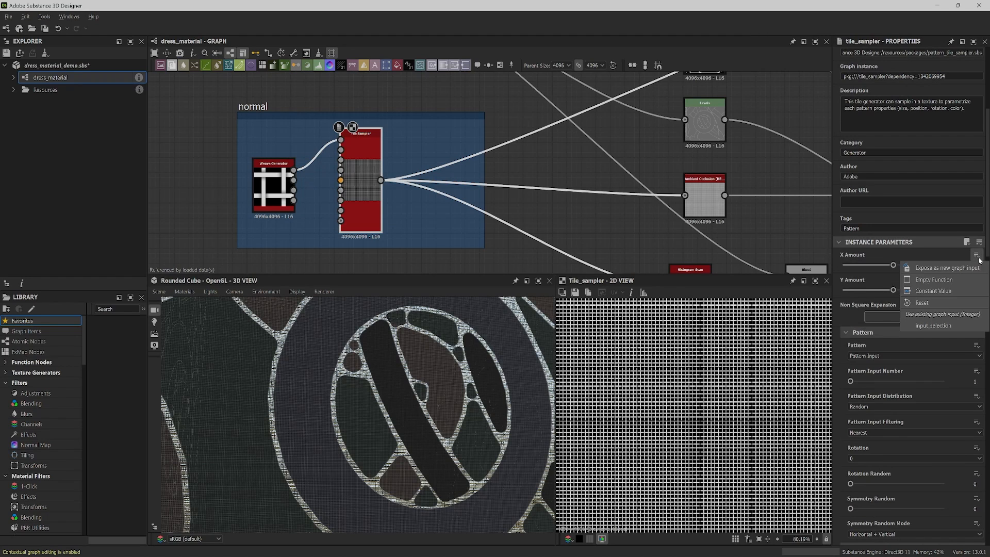
pyautogui.click(950, 268)
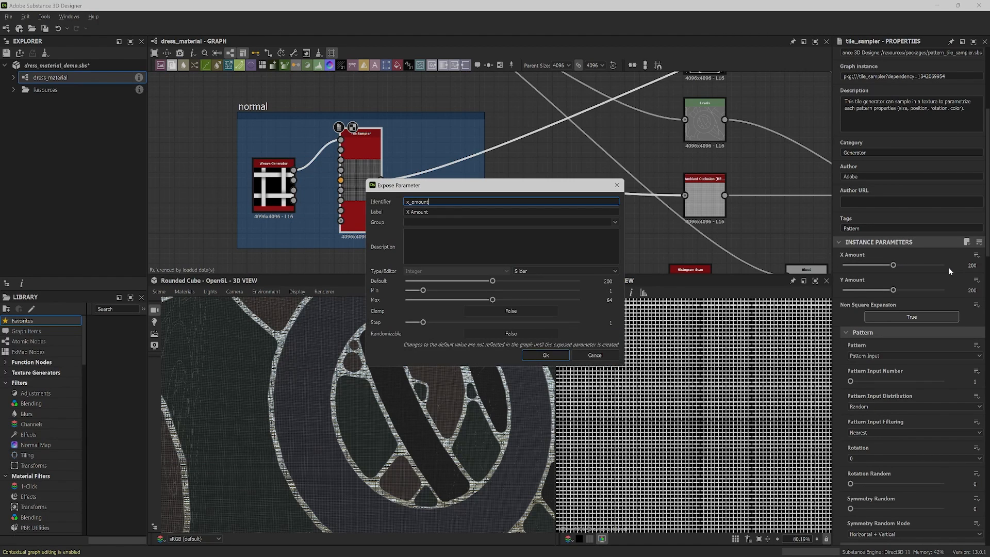
pyautogui.click(406, 213)
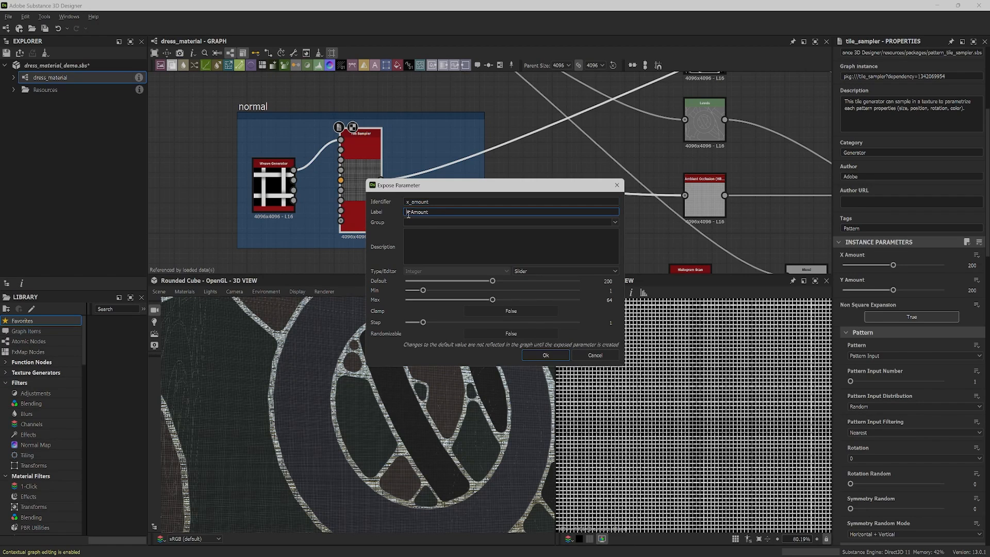
pyautogui.write('Weave')
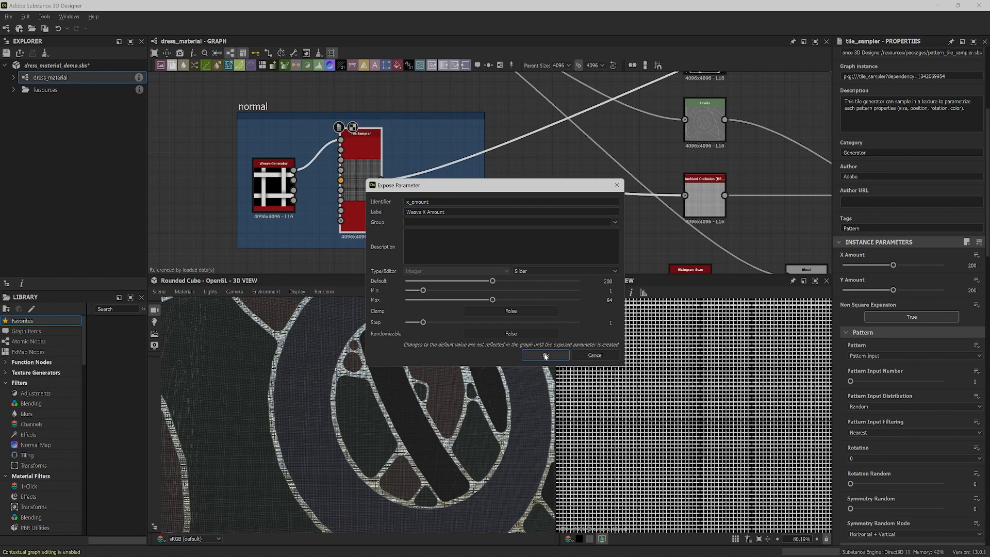
pyautogui.click(545, 355)
# - Expose the Tile Sampler's Y Amount as a new graph input labelled Weave Y Amount
pyautogui.click(976, 268)
pyautogui.click(950, 282)
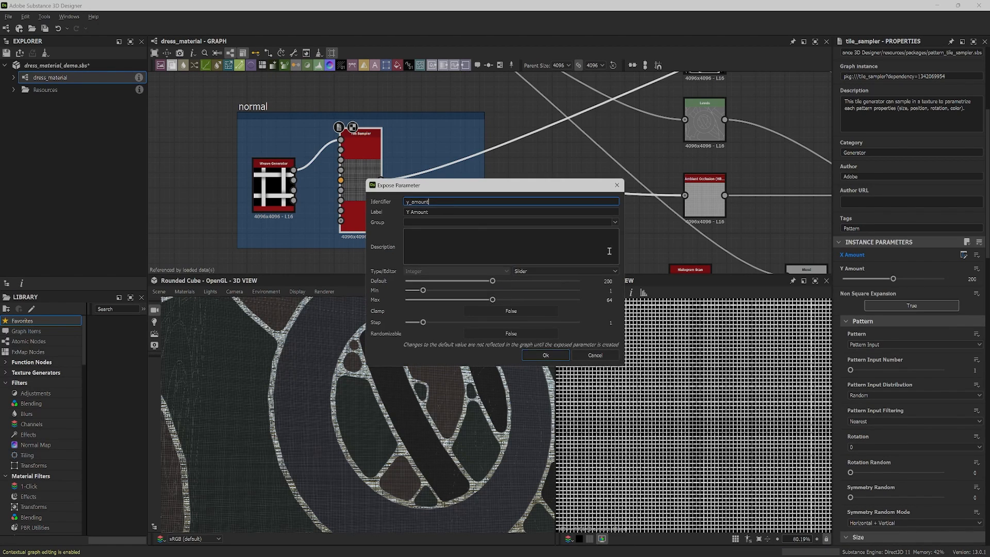
pyautogui.click(406, 212)
pyautogui.write('Weave')
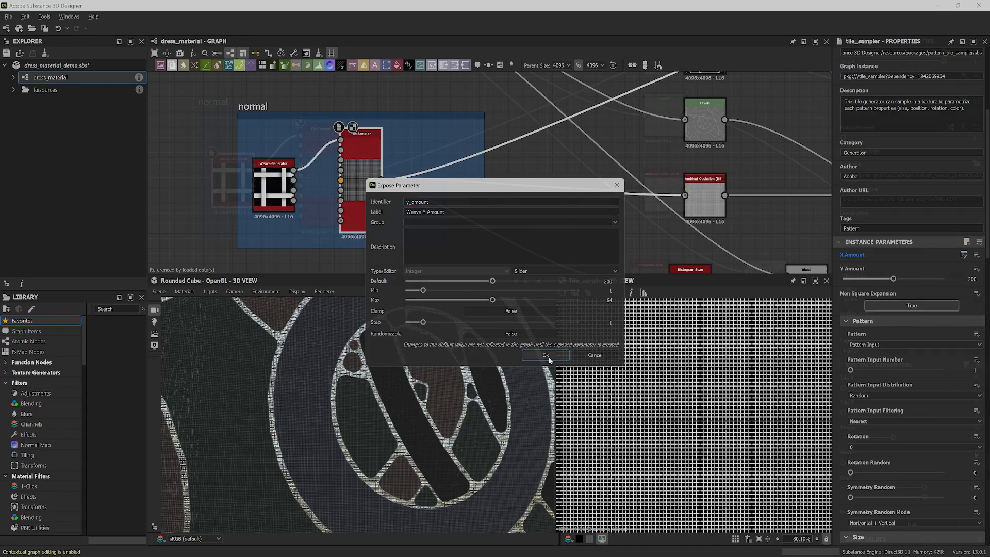
pyautogui.click(545, 355)
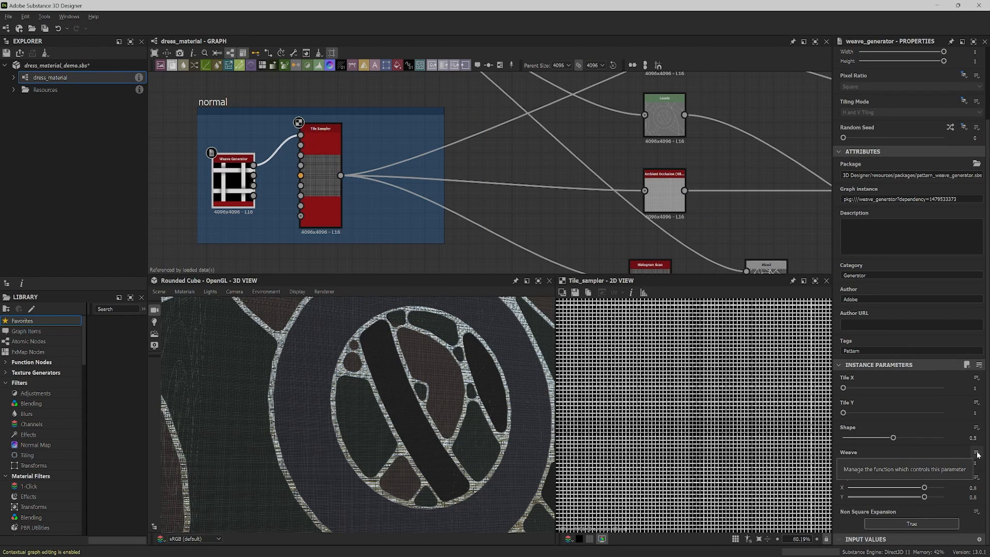
# - Expose the Weave Generator's Weave and Gap parameters as new graph inputs
pyautogui.click(976, 453)
pyautogui.click(950, 465)
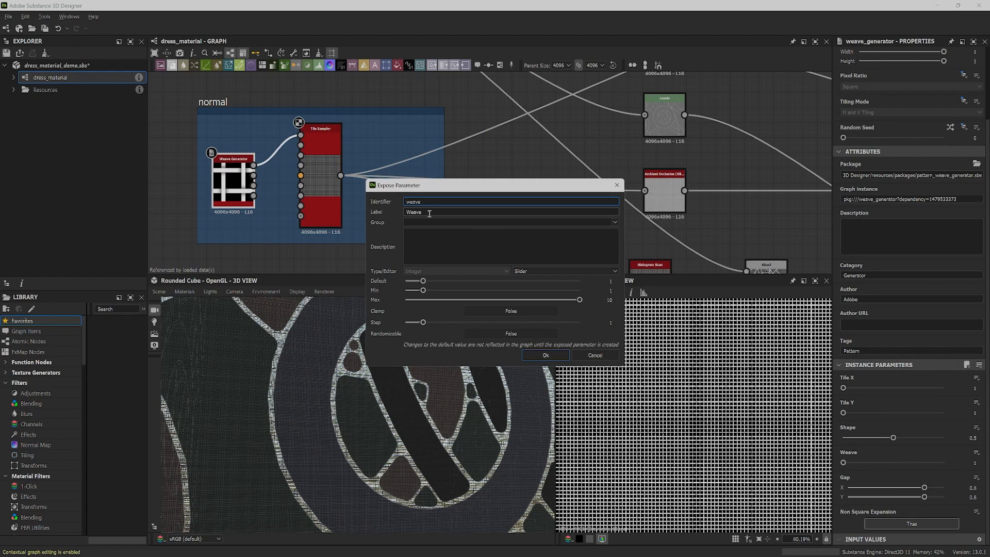
pyautogui.click(545, 355)
pyautogui.click(976, 478)
pyautogui.click(967, 489)
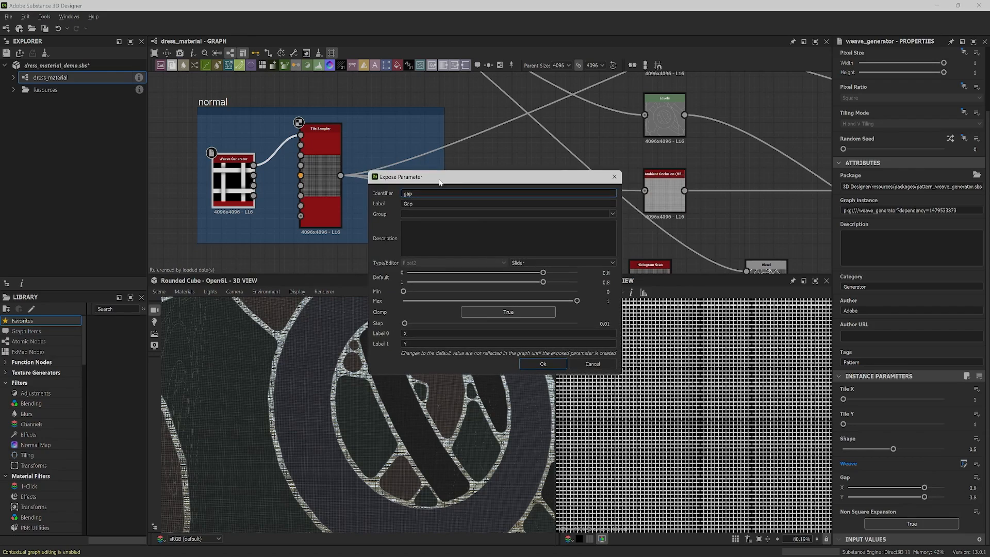
pyautogui.click(404, 206)
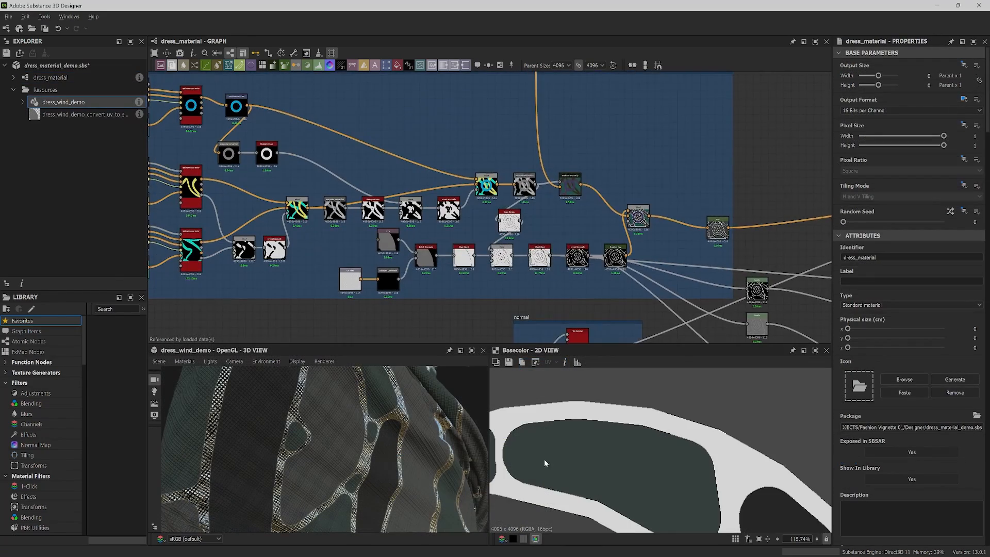
# - Set the blue Uniform Color node's output size to an absolute 16 × 16 px
pyautogui.scroll(1, 366, 258)
pyautogui.moveTo(296, 258); pyautogui.dragTo(518, 343, button='middle')
pyautogui.scroll(1, 407, 203)
pyautogui.scroll(1, 408, 202)
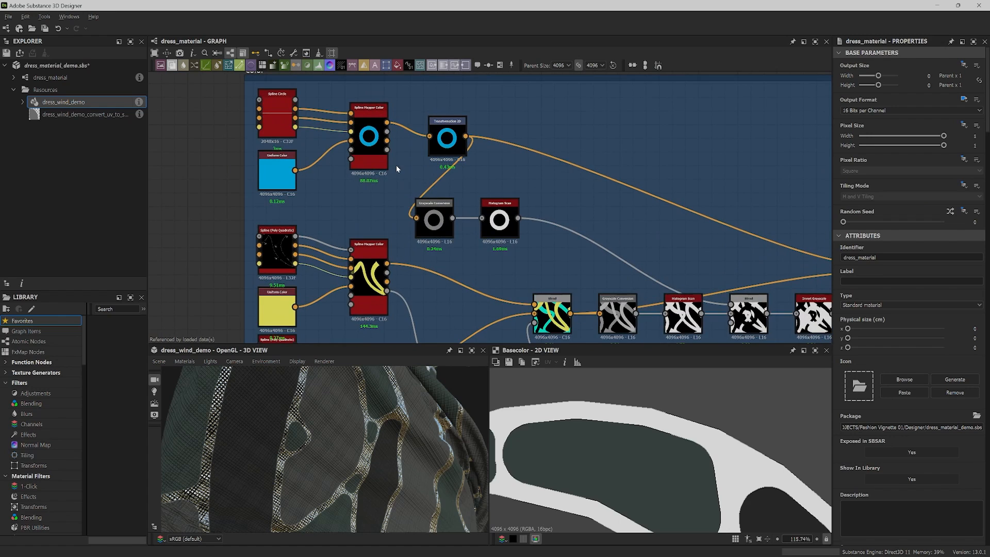
pyautogui.moveTo(396, 165); pyautogui.dragTo(385, 219, button='middle')
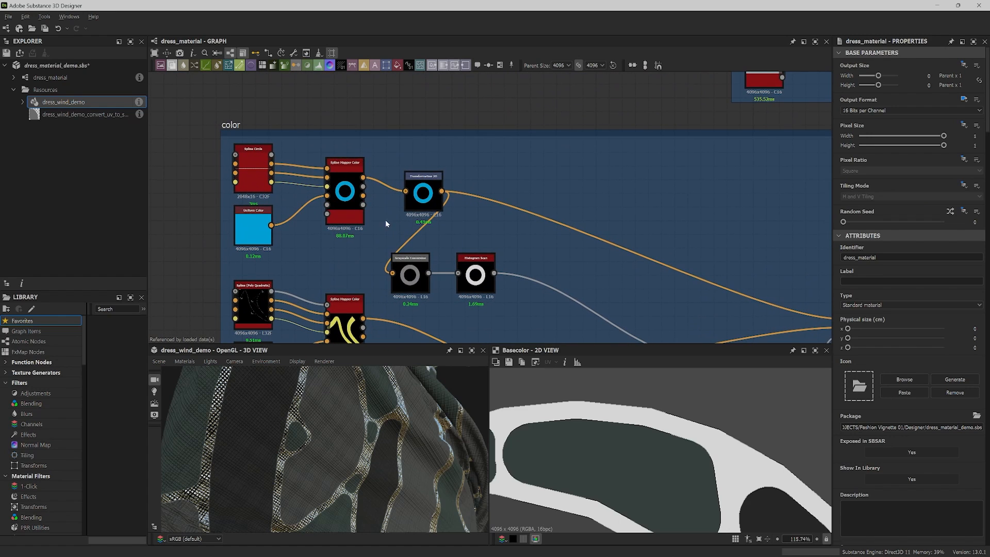
pyautogui.click(261, 228)
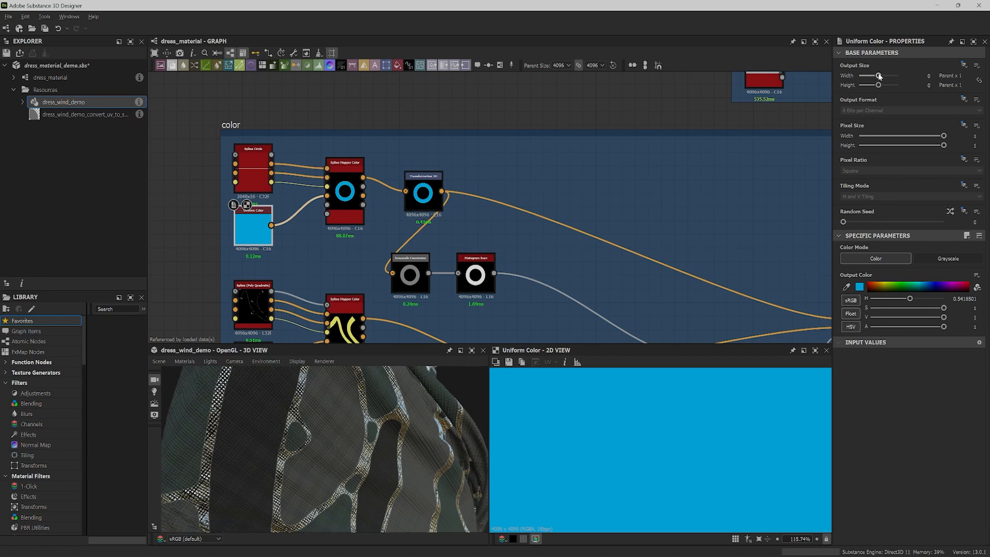
pyautogui.click(964, 65)
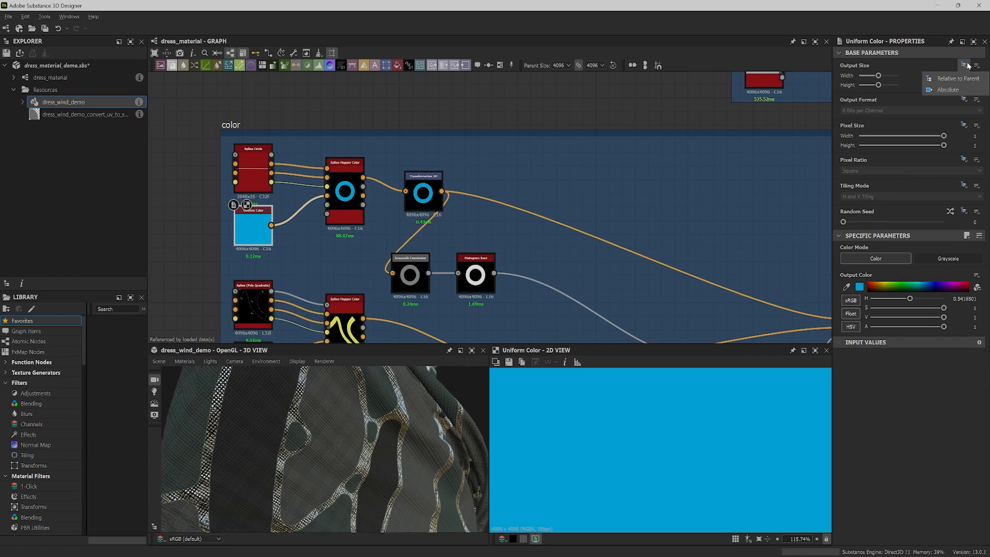
pyautogui.click(955, 90)
pyautogui.moveTo(891, 76)
pyautogui.mouseDown()
pyautogui.moveTo(884, 85)
pyautogui.moveTo(882, 76)
pyautogui.mouseUp()
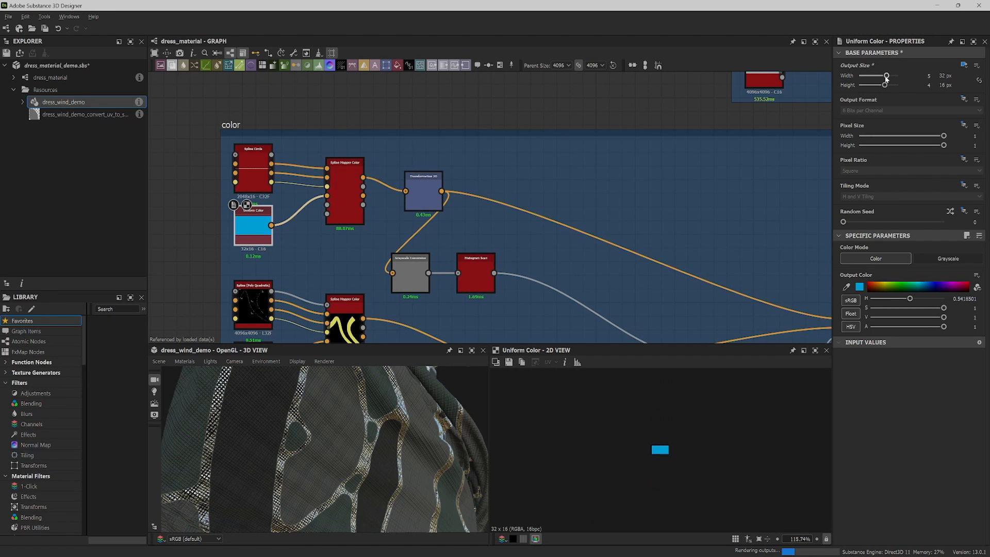
# - Set the output size of the Spline Mapper Color node for the blue circle to an absolute 512 × 512 px
pyautogui.doubleClick(344, 191)
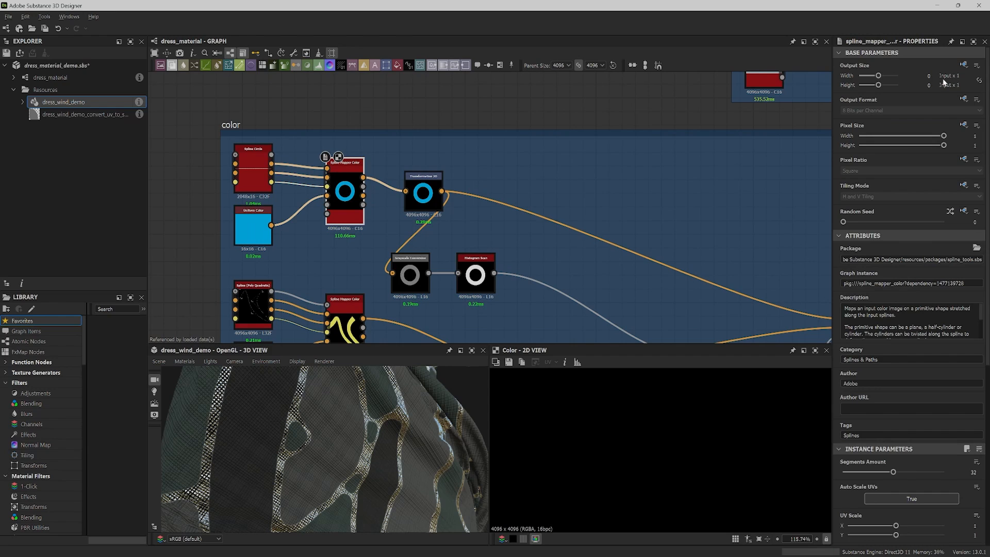
pyautogui.click(964, 65)
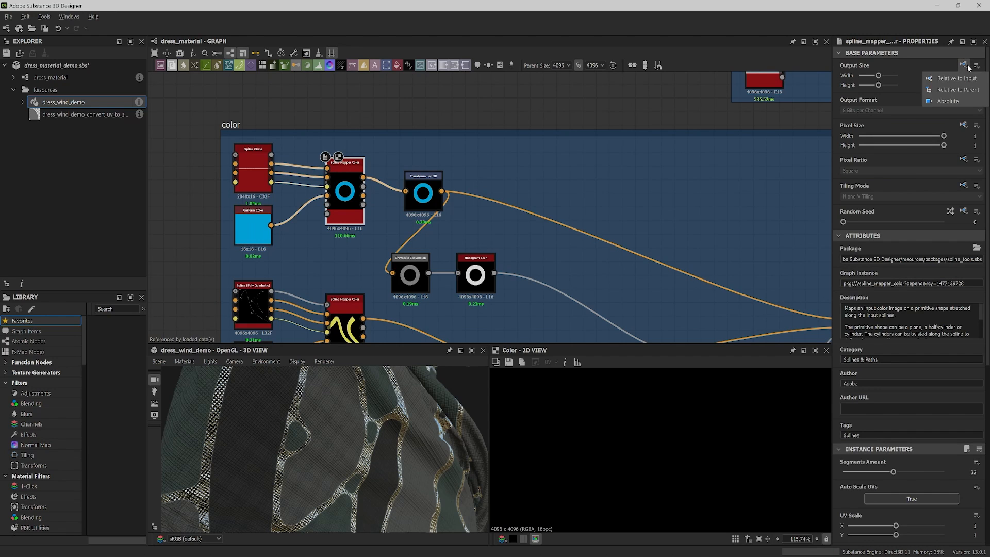
pyautogui.click(954, 100)
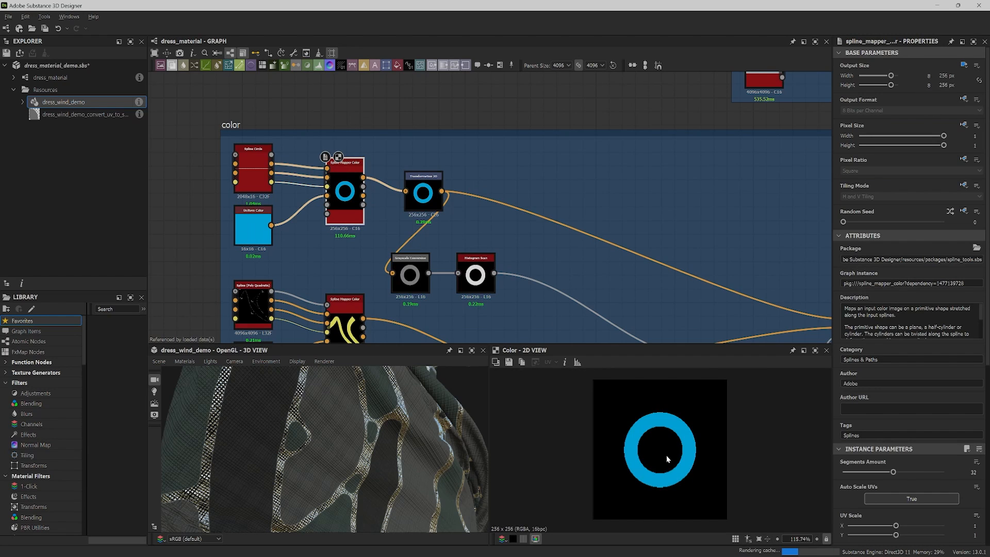
pyautogui.scroll(5, 666, 458)
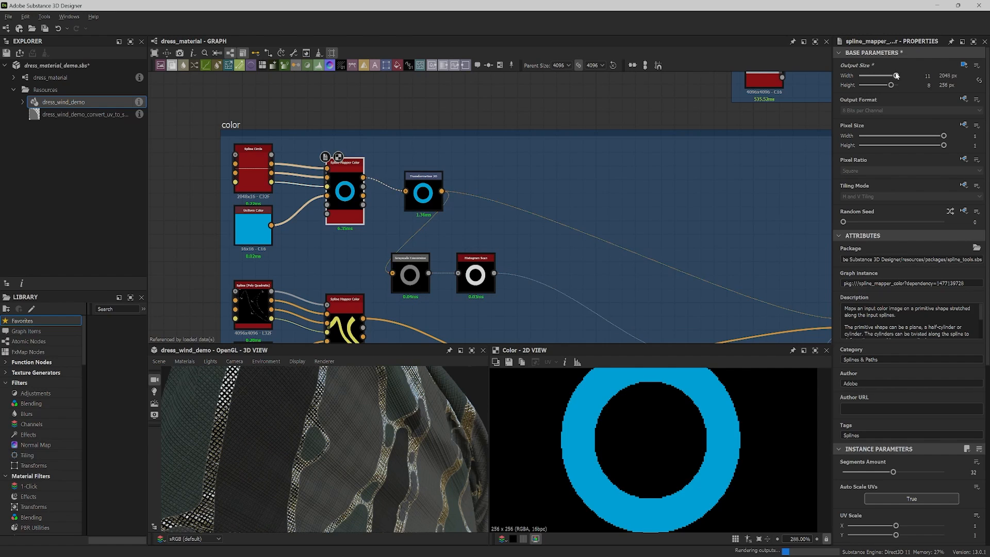
pyautogui.moveTo(891, 75); pyautogui.dragTo(894, 85)
pyautogui.scroll(-5, 639, 444)
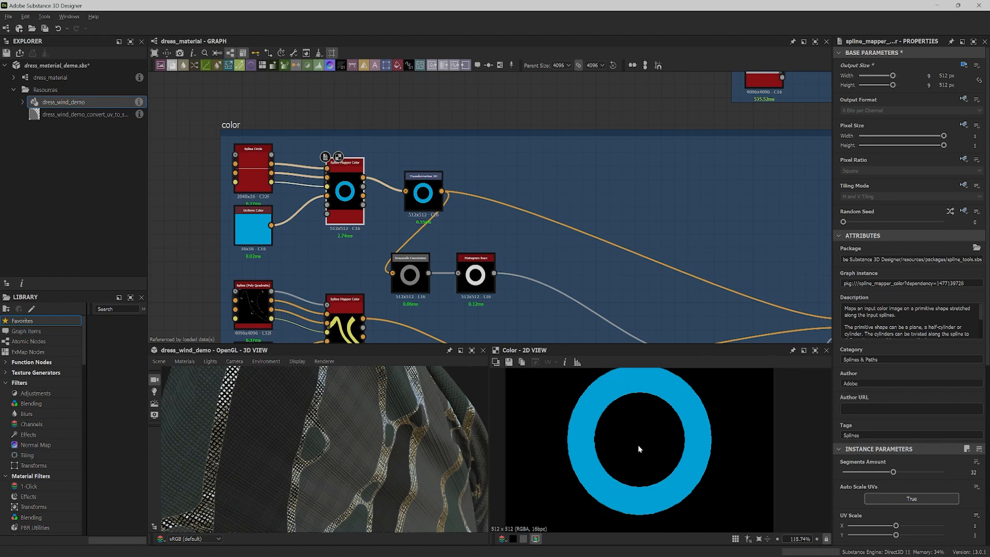
# - Make the output size of the Blend node after the Gradient (Dynamic) node relative to parent
pyautogui.scroll(2, 640, 438)
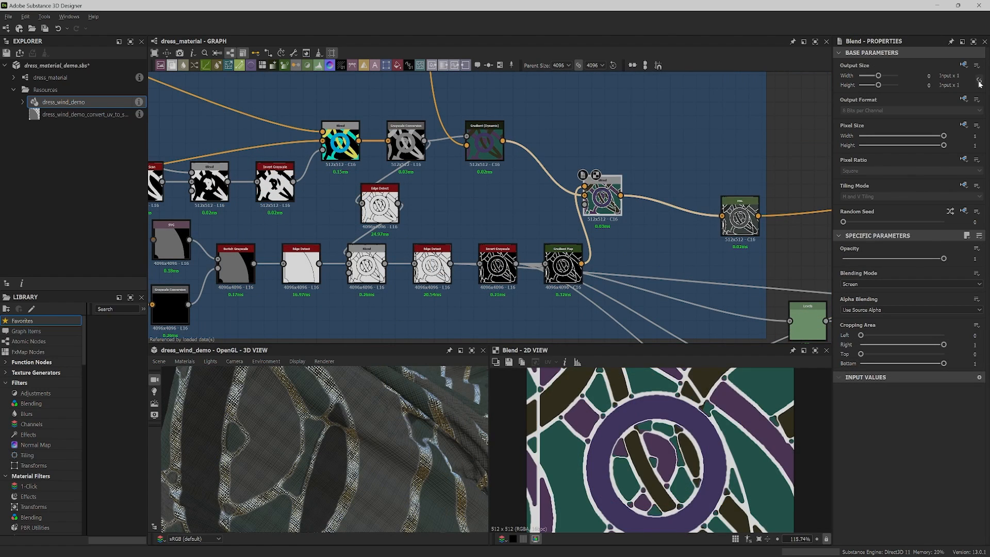
pyautogui.click(964, 66)
pyautogui.click(958, 90)
pyautogui.scroll(-5, 663, 436)
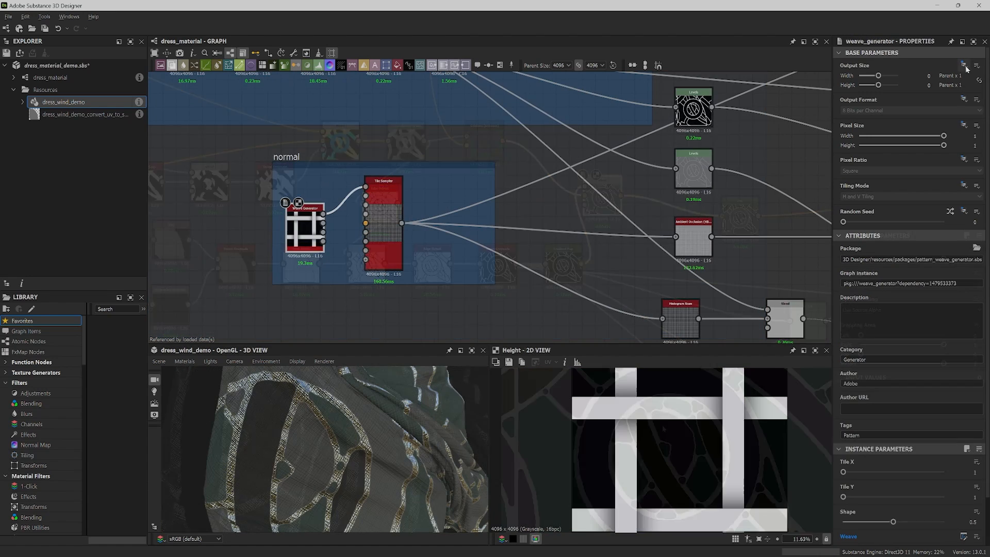
# - Set the Weave Generator's output size to absolute, link width and height, and reduce it to 32 × 32 px
pyautogui.click(963, 65)
pyautogui.click(954, 79)
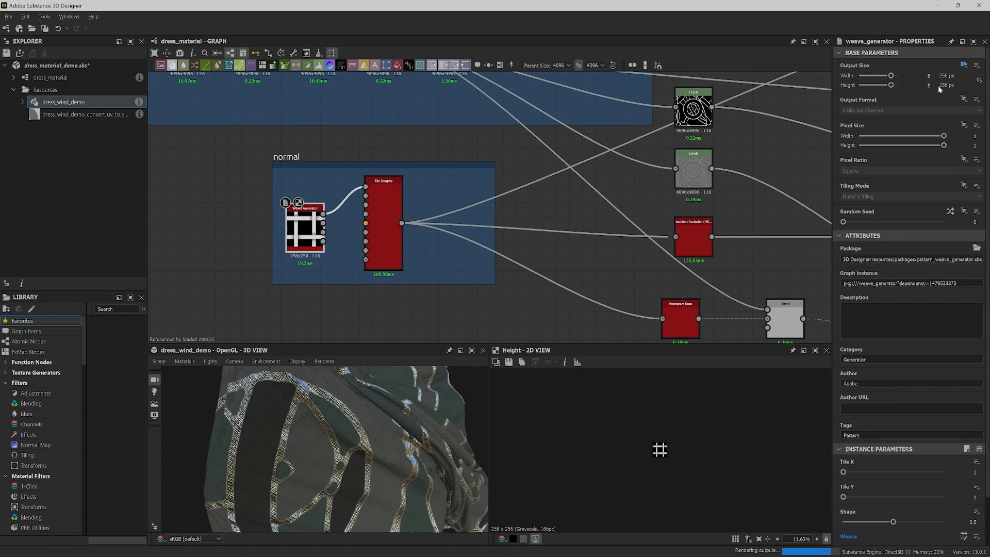
pyautogui.scroll(8, 679, 478)
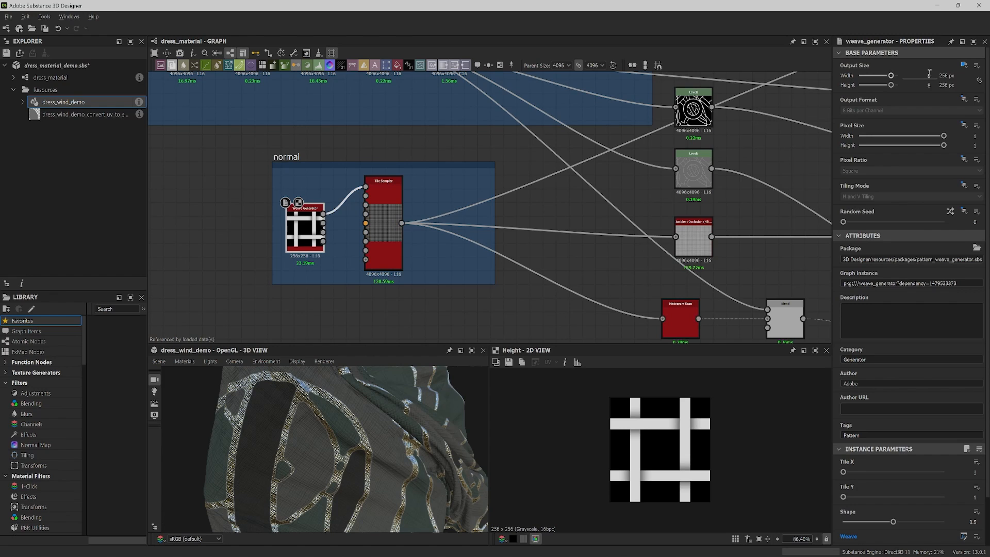
pyautogui.click(979, 81)
pyautogui.moveTo(891, 76); pyautogui.dragTo(886, 76)
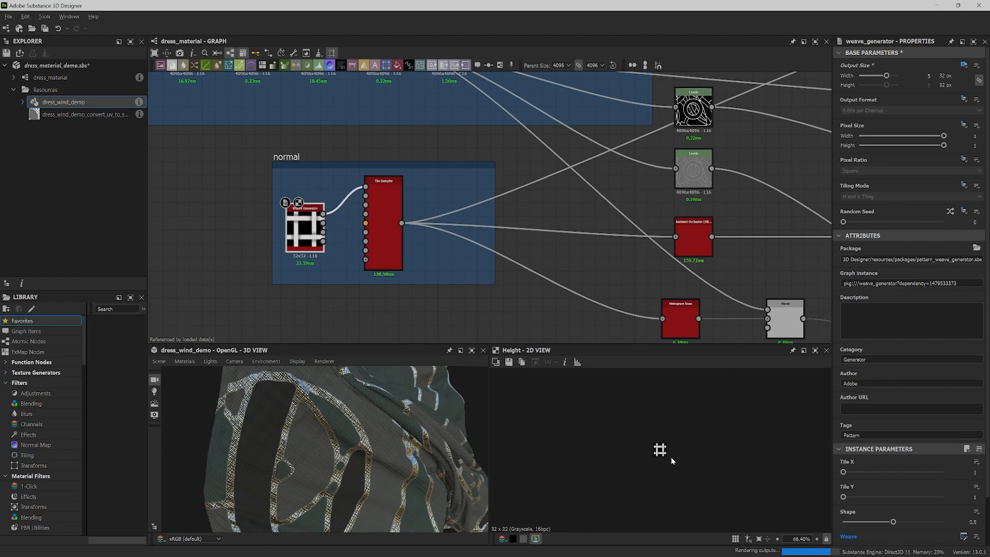
pyautogui.scroll(9, 670, 457)
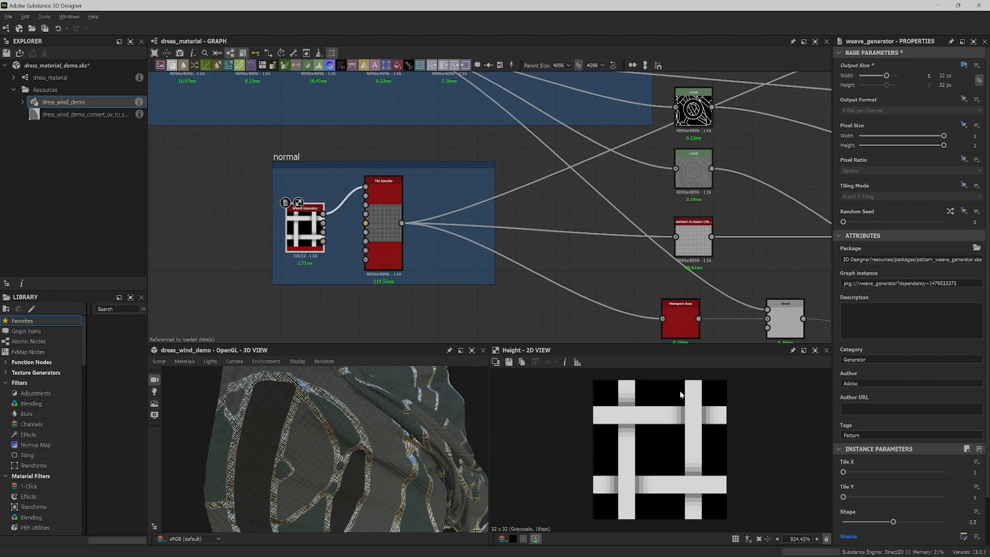
# - Open the inheritance options for the Tile Sampler's output size
pyautogui.doubleClick(379, 220)
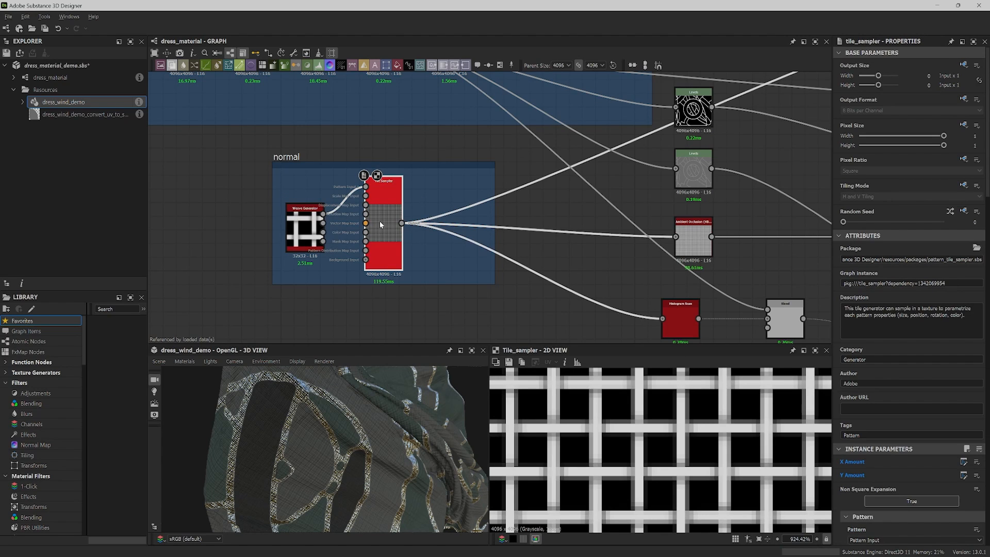
pyautogui.click(964, 64)
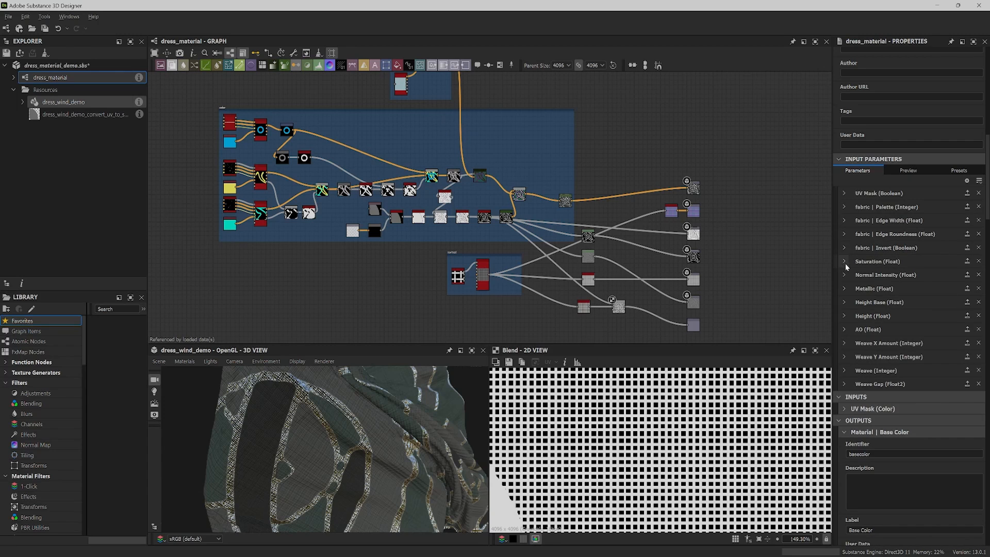
# - Assign the Saturation input parameter to the fabric group and Normal Intensity to a new group named technical
pyautogui.click(844, 261)
pyautogui.click(844, 261)
pyautogui.click(843, 274)
pyautogui.click(894, 306)
pyautogui.write('technical')
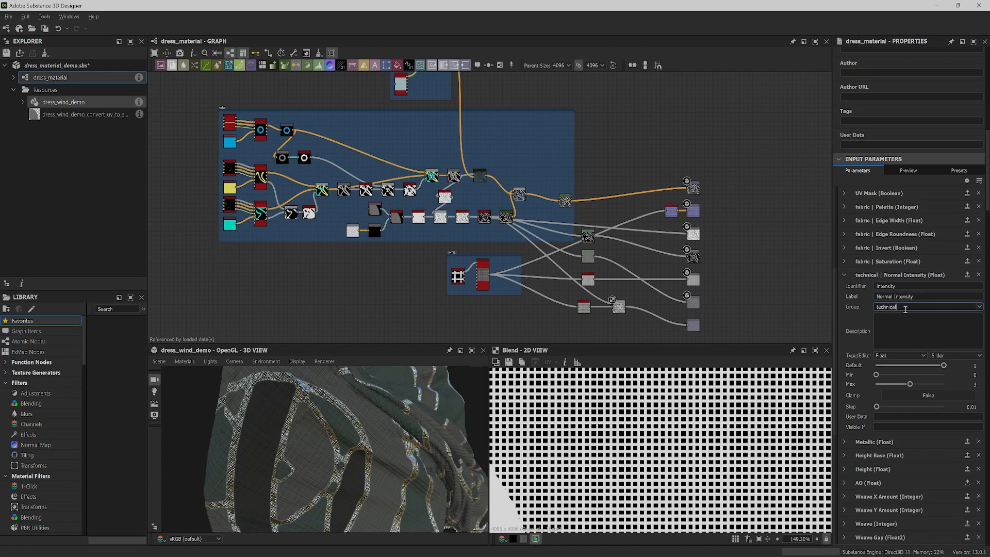
pyautogui.press('Return')
# - Assign the Metallic input parameter to the fabric group and Height Base to the technical group
pyautogui.click(845, 289)
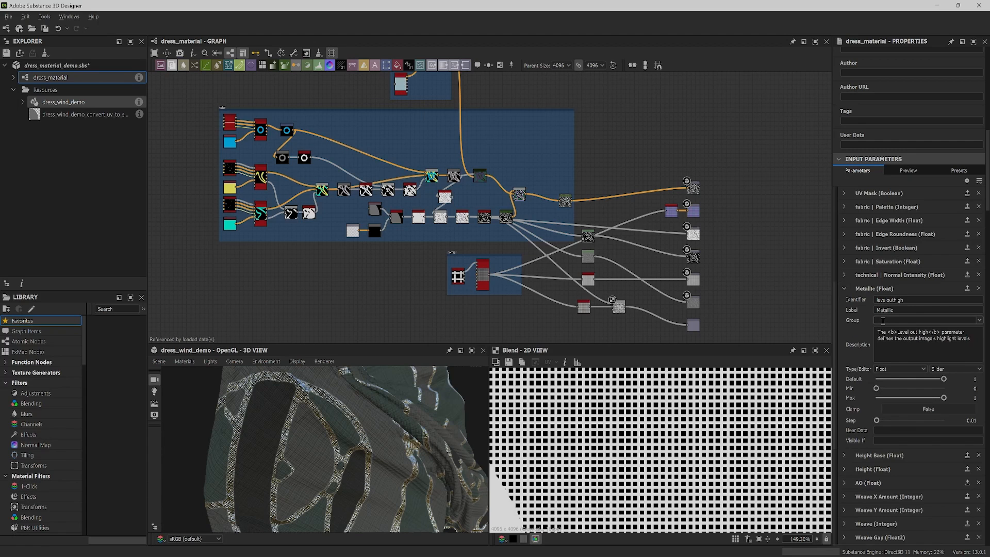
pyautogui.click(846, 289)
pyautogui.click(845, 302)
pyautogui.click(844, 302)
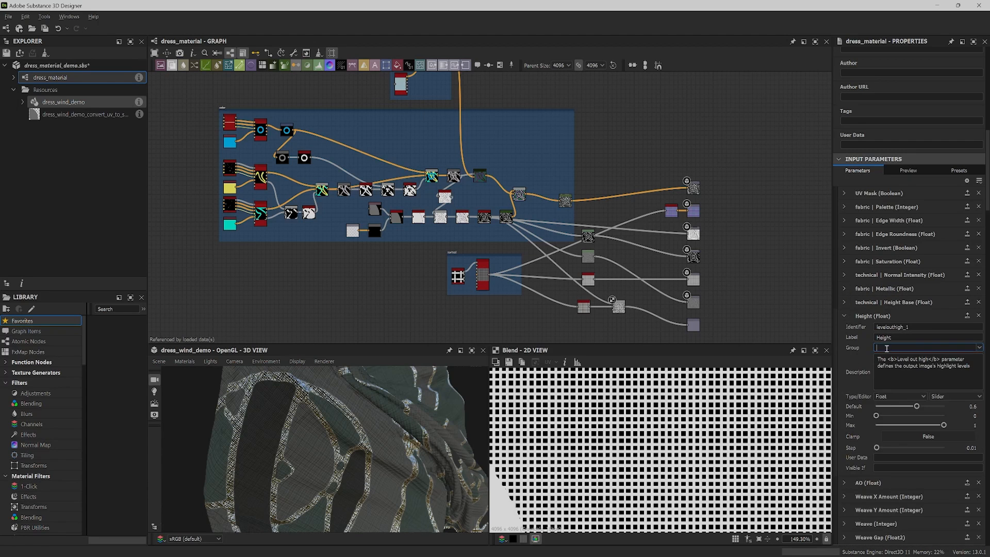